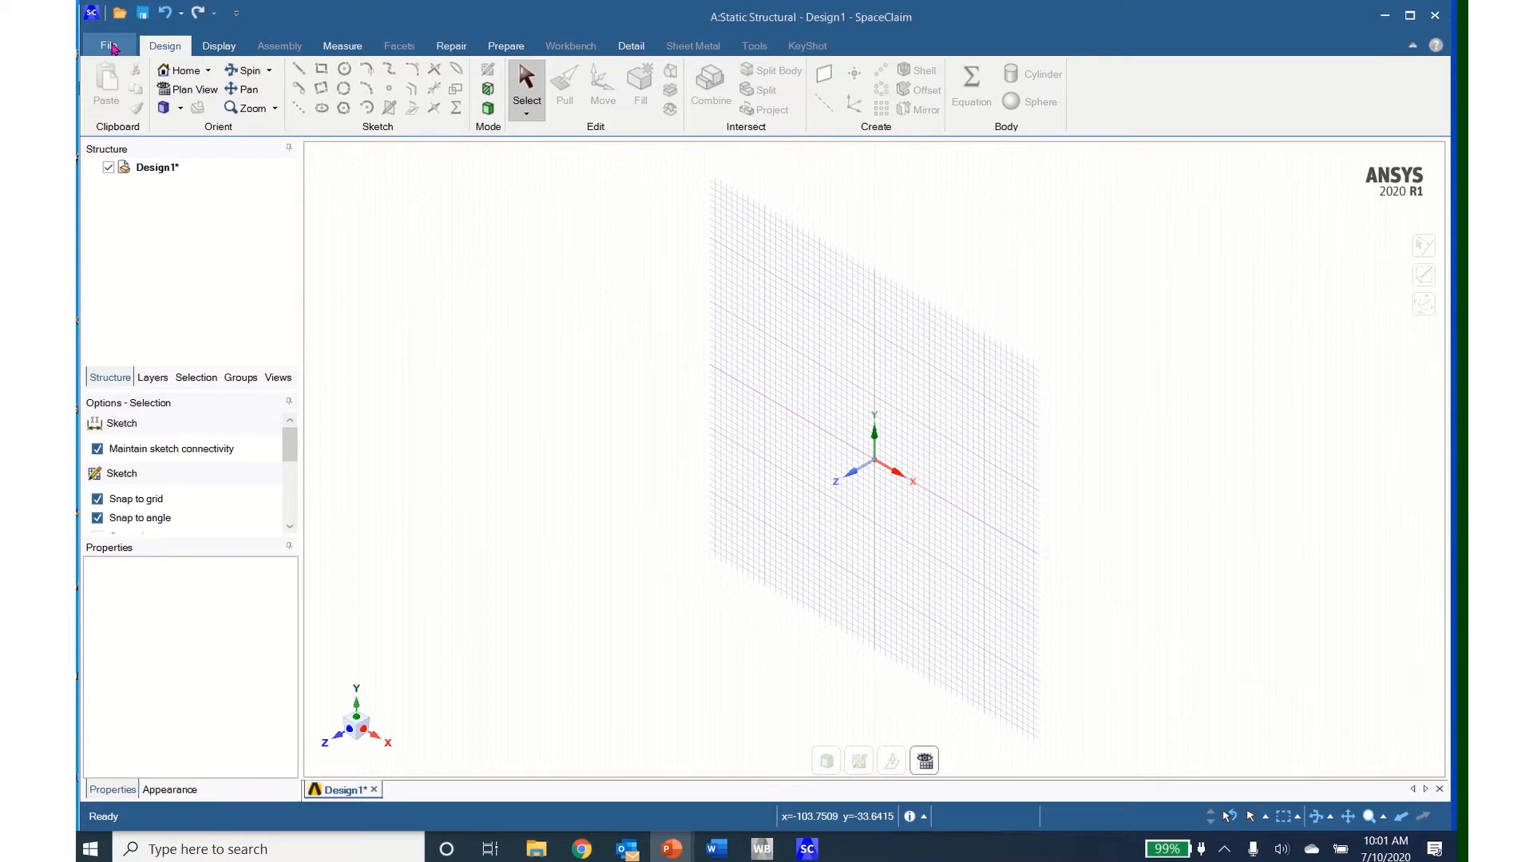
Step: Change the document's unit type to Imperial, with lengths in inches, in the SpaceClaim options
{"action": "left_click", "coordinate": [110, 45]}
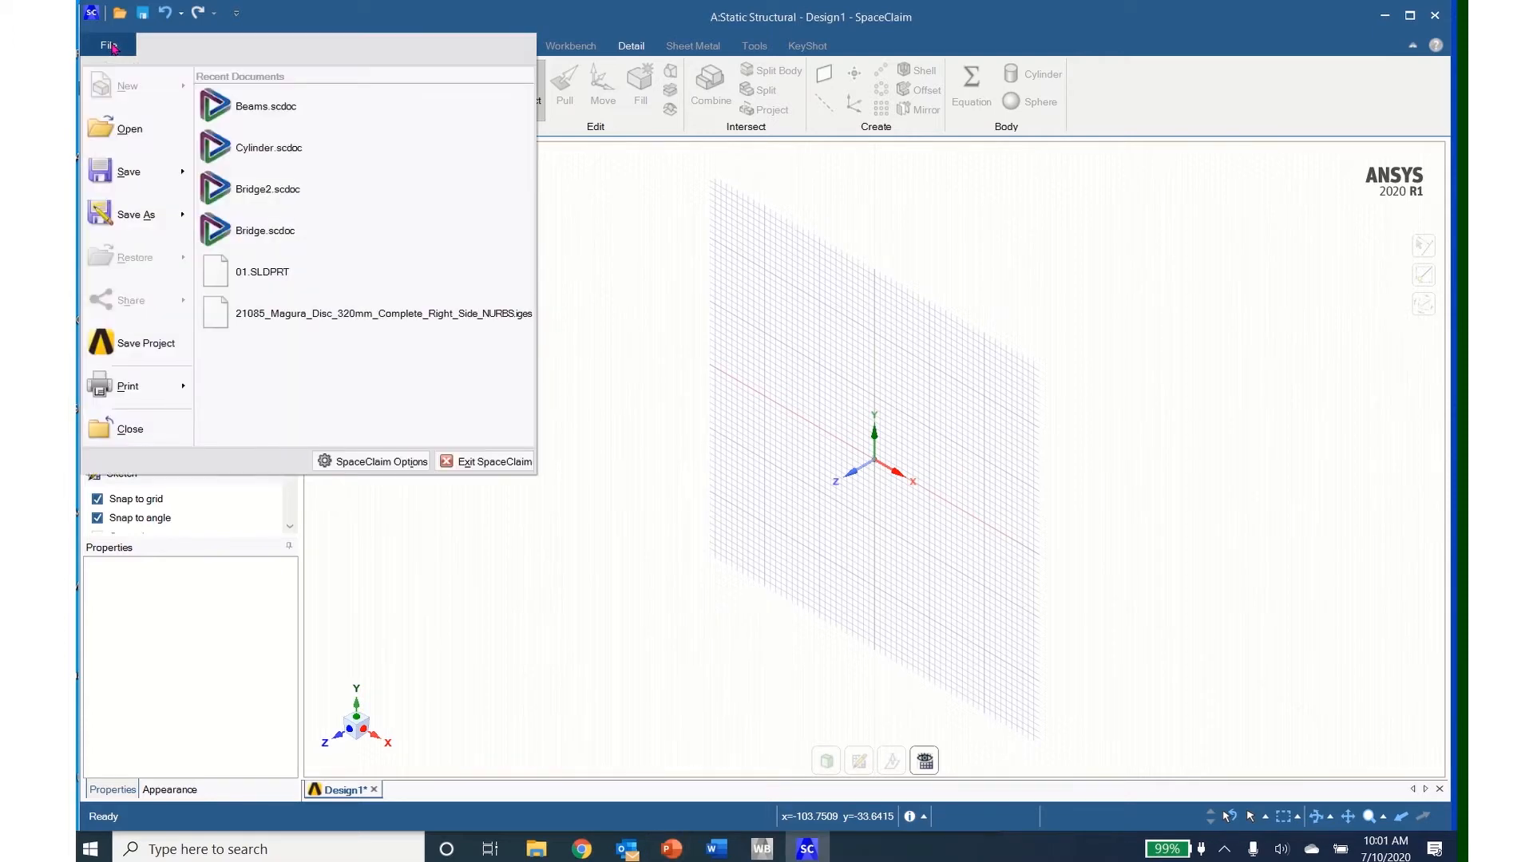
{"action": "left_click", "coordinate": [373, 462]}
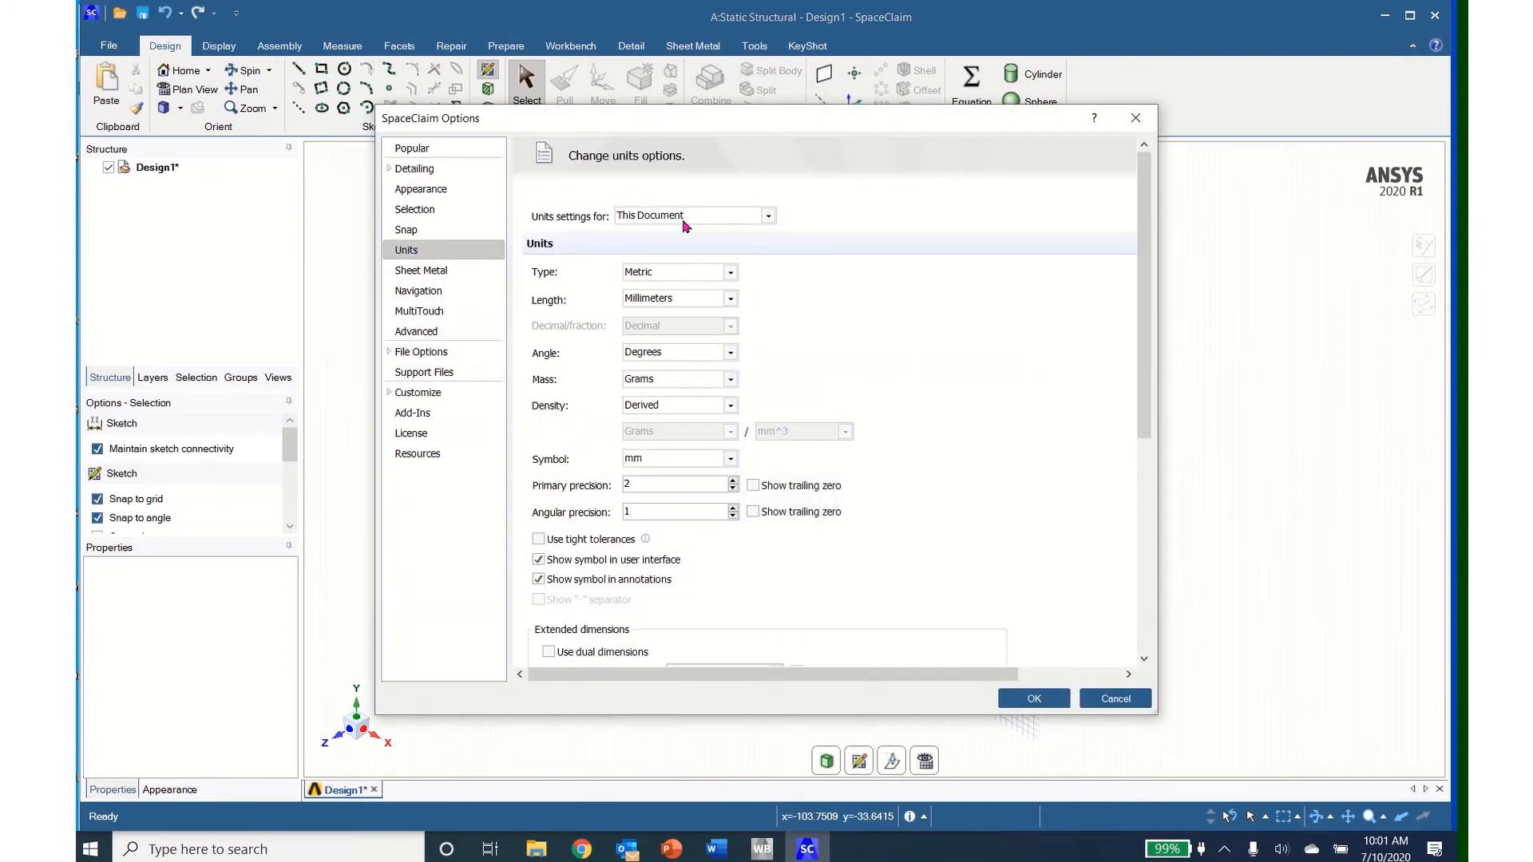
{"action": "left_click", "coordinate": [731, 274]}
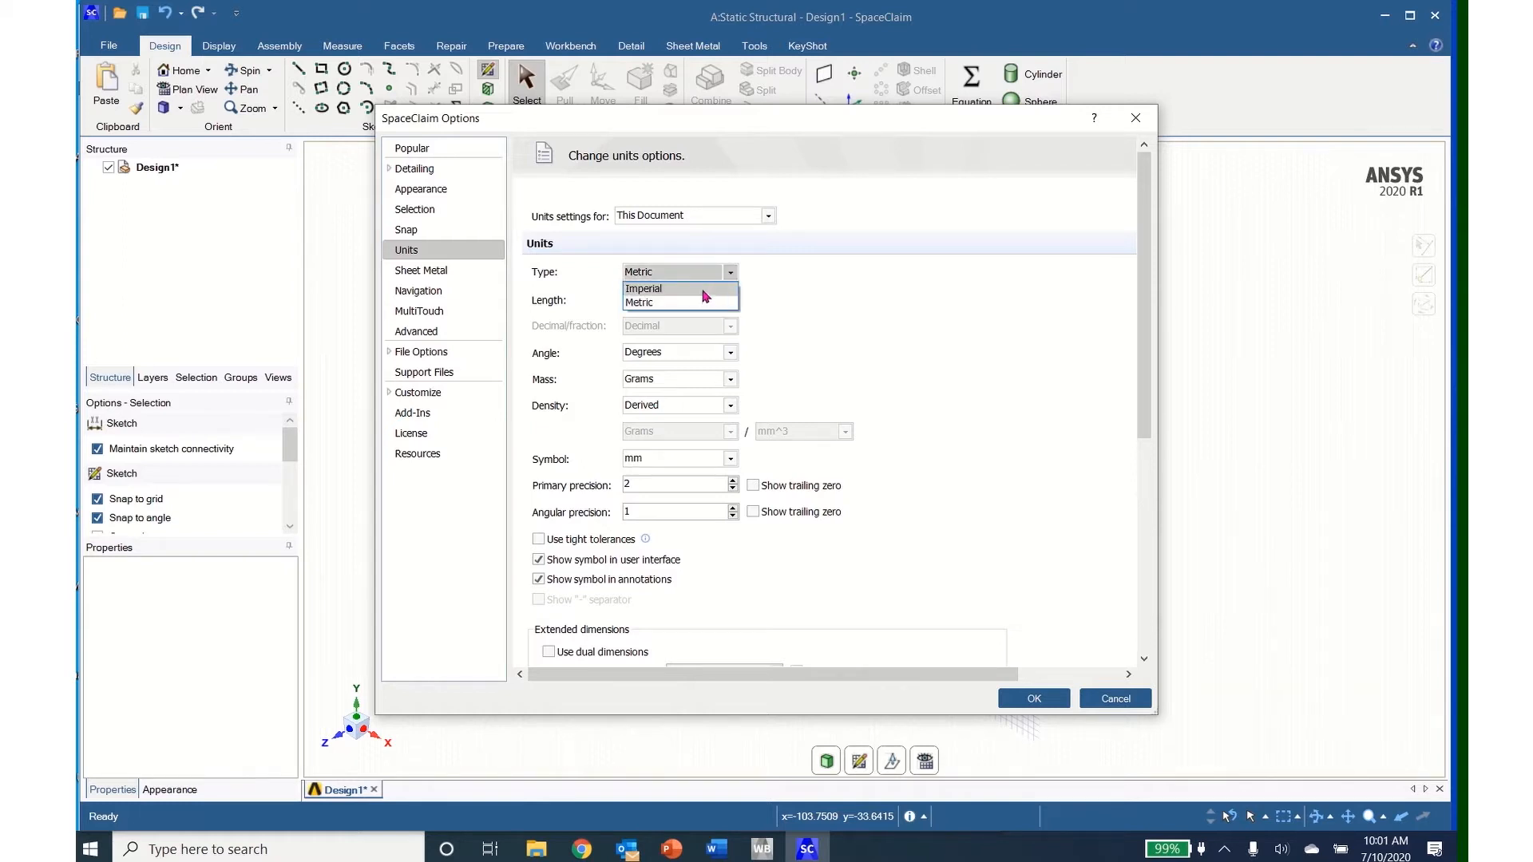
{"action": "left_click", "coordinate": [706, 294]}
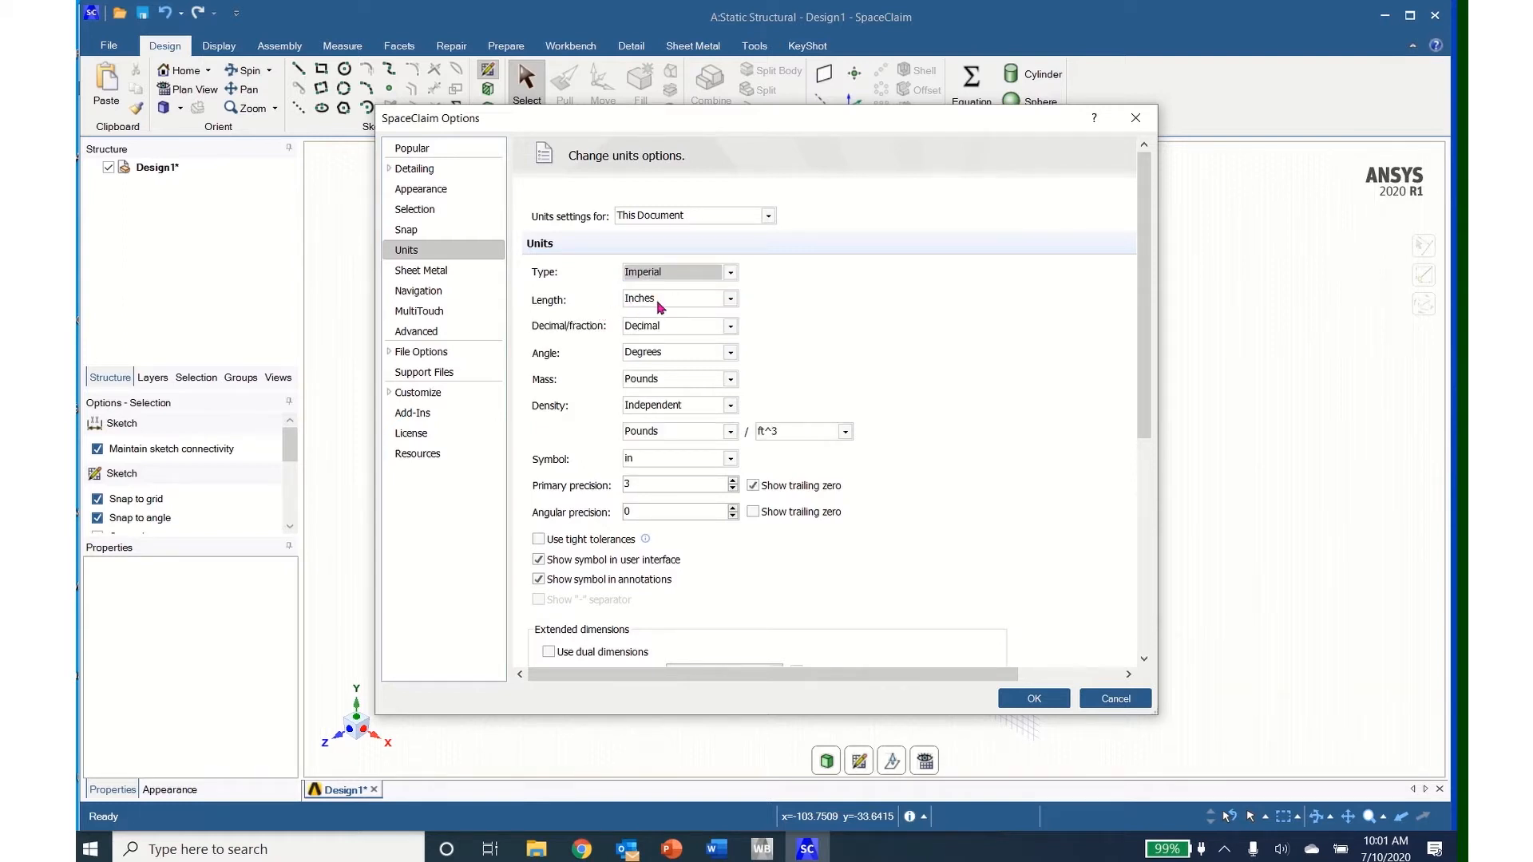
Step: Set the minor grid spacing to 0.1 in with 10 grid lines per major, and apply the options
{"action": "scroll", "coordinate": [707, 424], "scroll_direction": "down", "scroll_amount": 5}
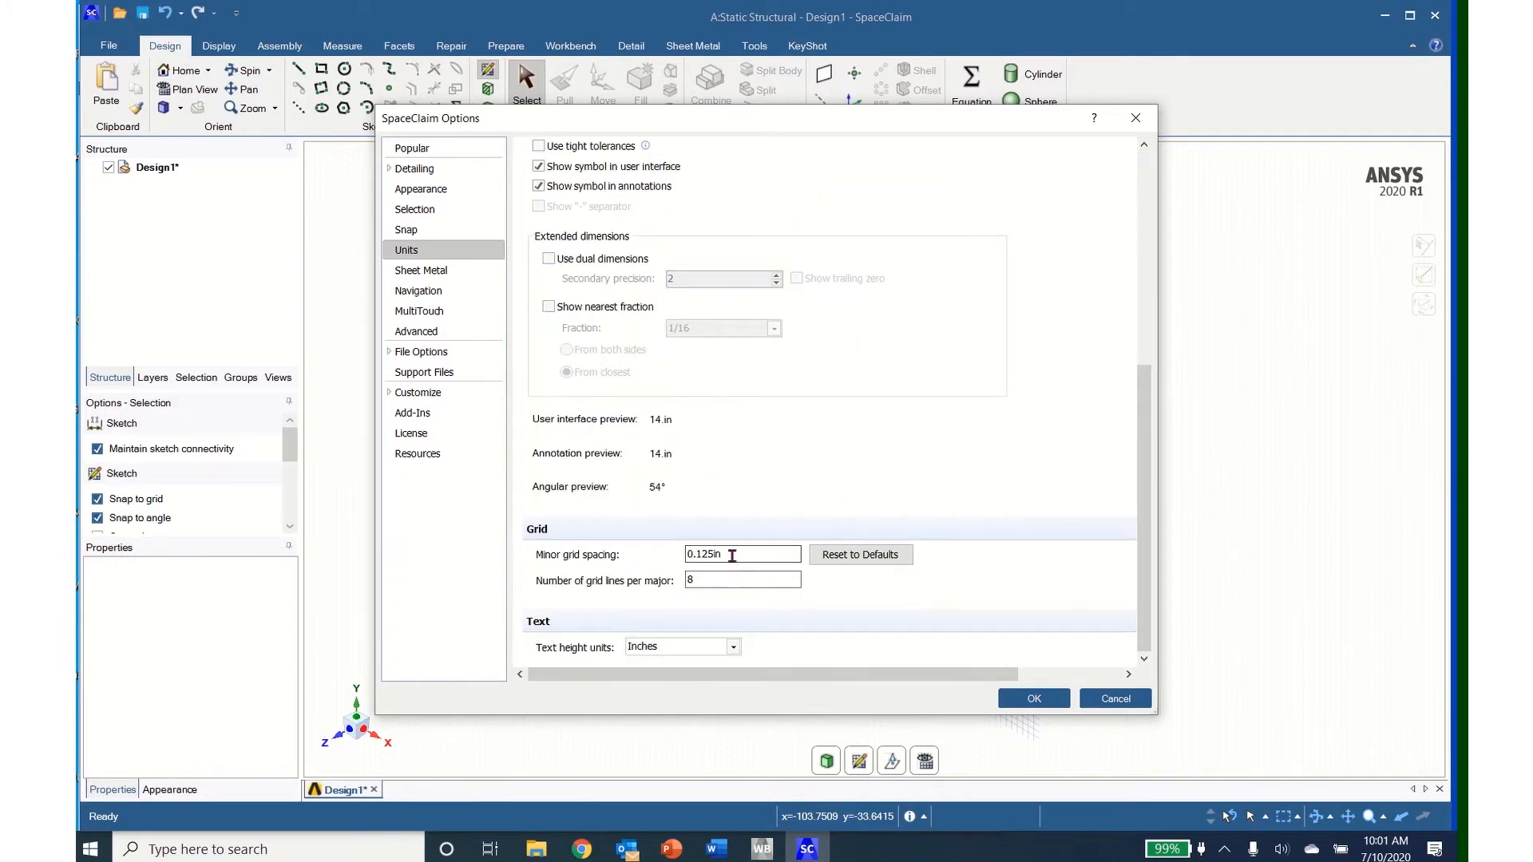
{"action": "left_click_drag", "start_coordinate": [731, 554], "coordinate": [684, 559]}
{"action": "type", "text": "0.1"}
{"action": "double_click", "coordinate": [706, 580]}
{"action": "type", "text": "1"}
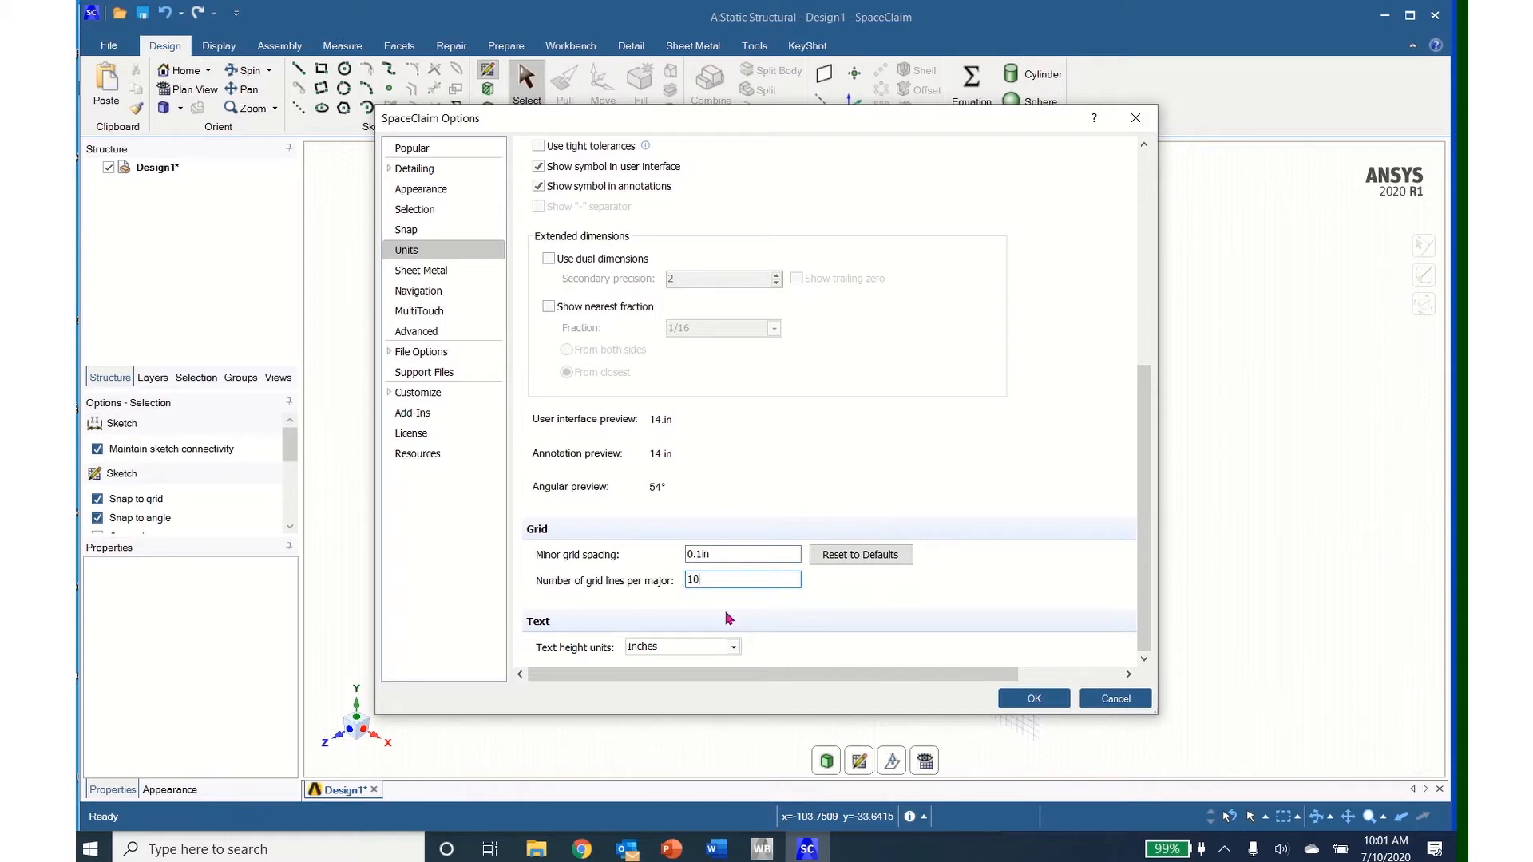
{"action": "left_click", "coordinate": [1038, 699]}
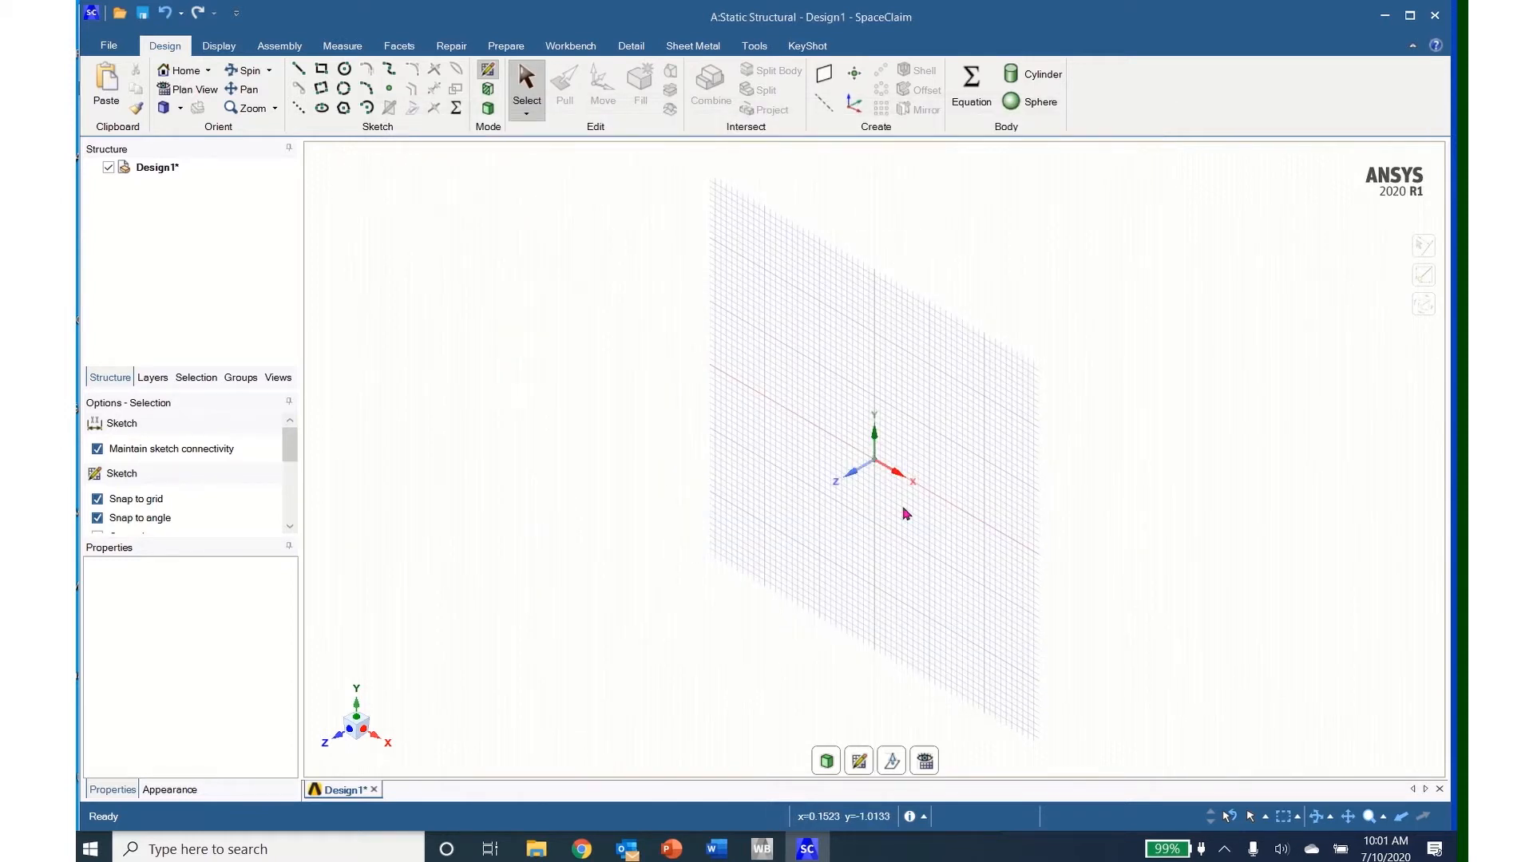
Step: Select the vertical XY plane through the origin as the new sketch plane
{"action": "right_click", "coordinate": [942, 432]}
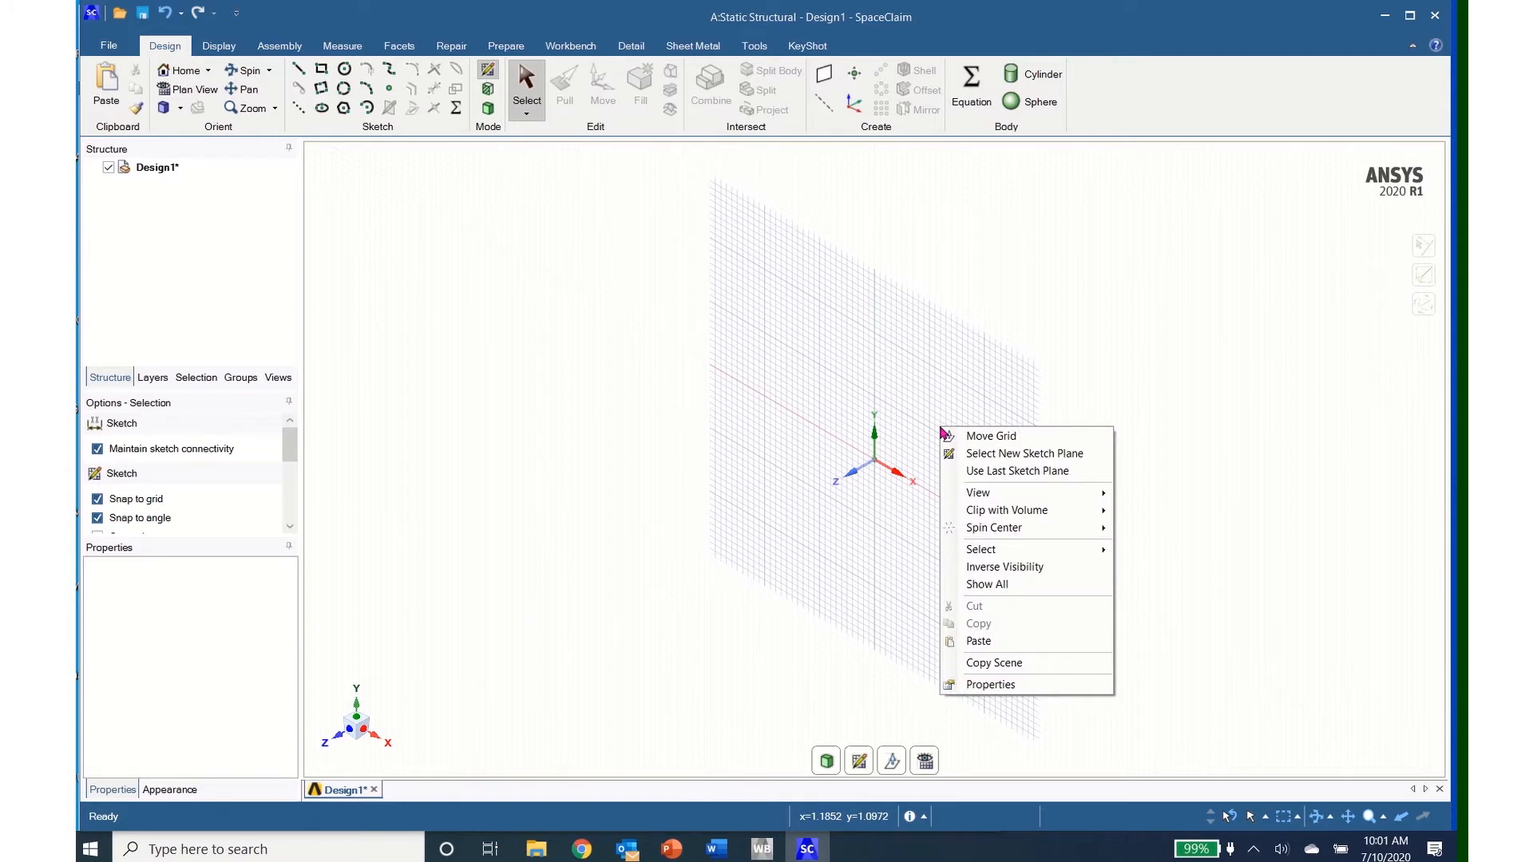
{"action": "left_click", "coordinate": [983, 454]}
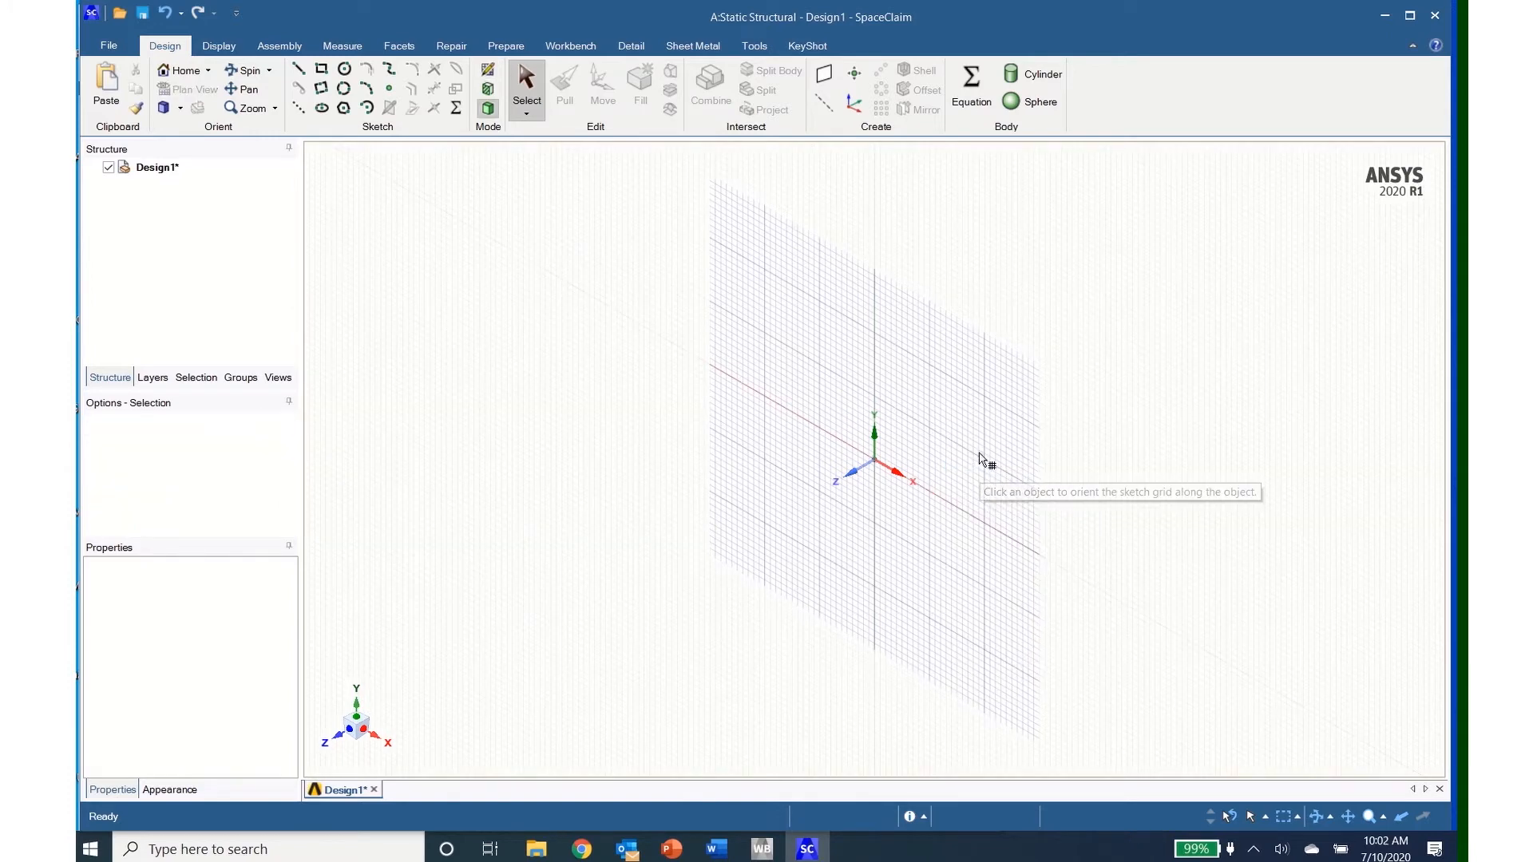
{"action": "left_click", "coordinate": [939, 463]}
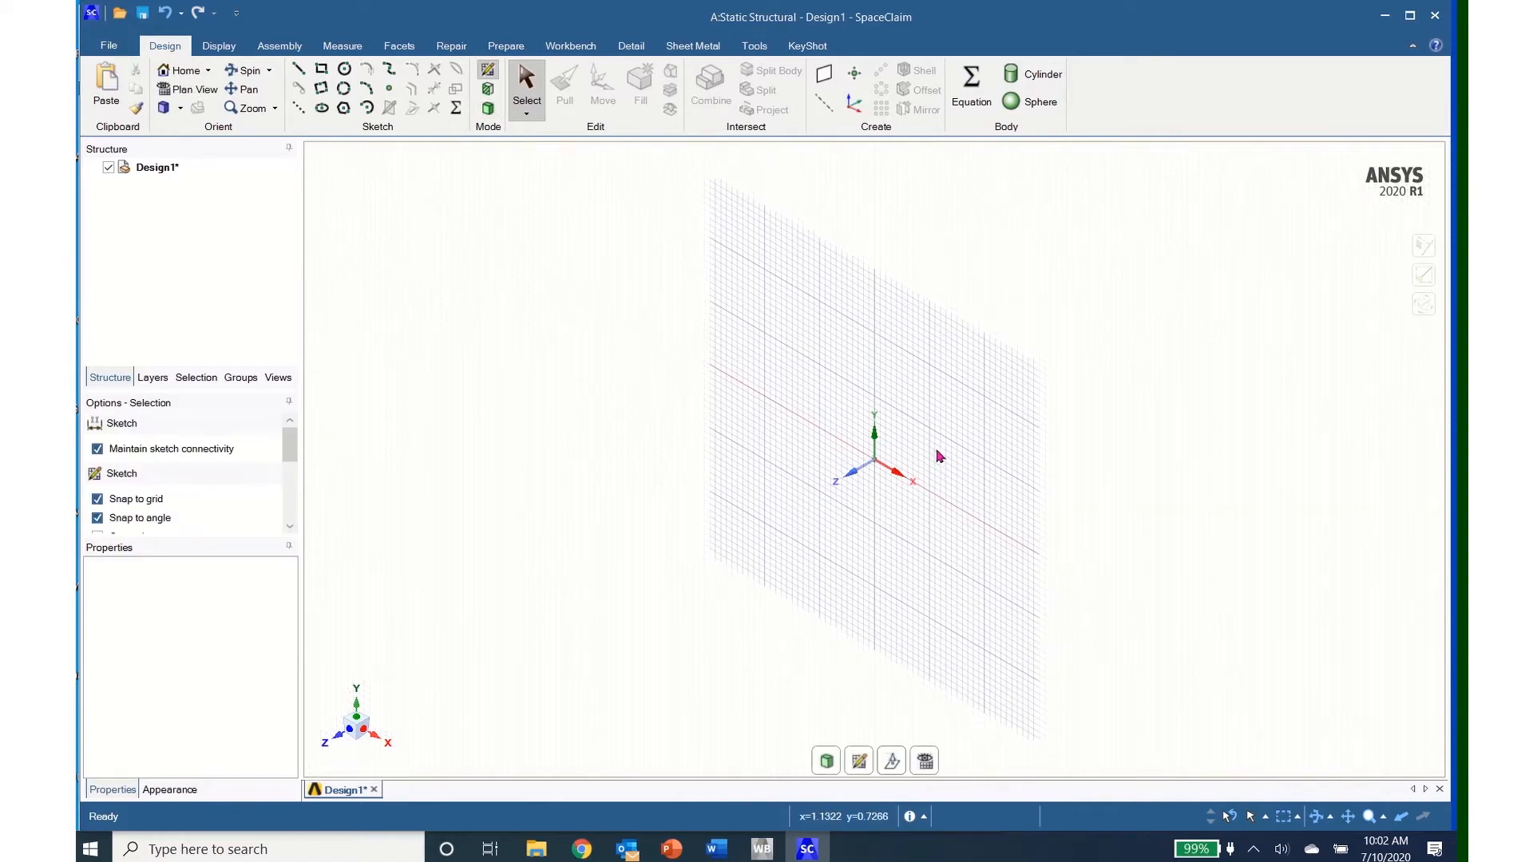
Step: Sketch three end-to-end lines from the origin along the positive X axis, 10 in, 10 in and 5 in long
{"action": "left_click", "coordinate": [185, 90]}
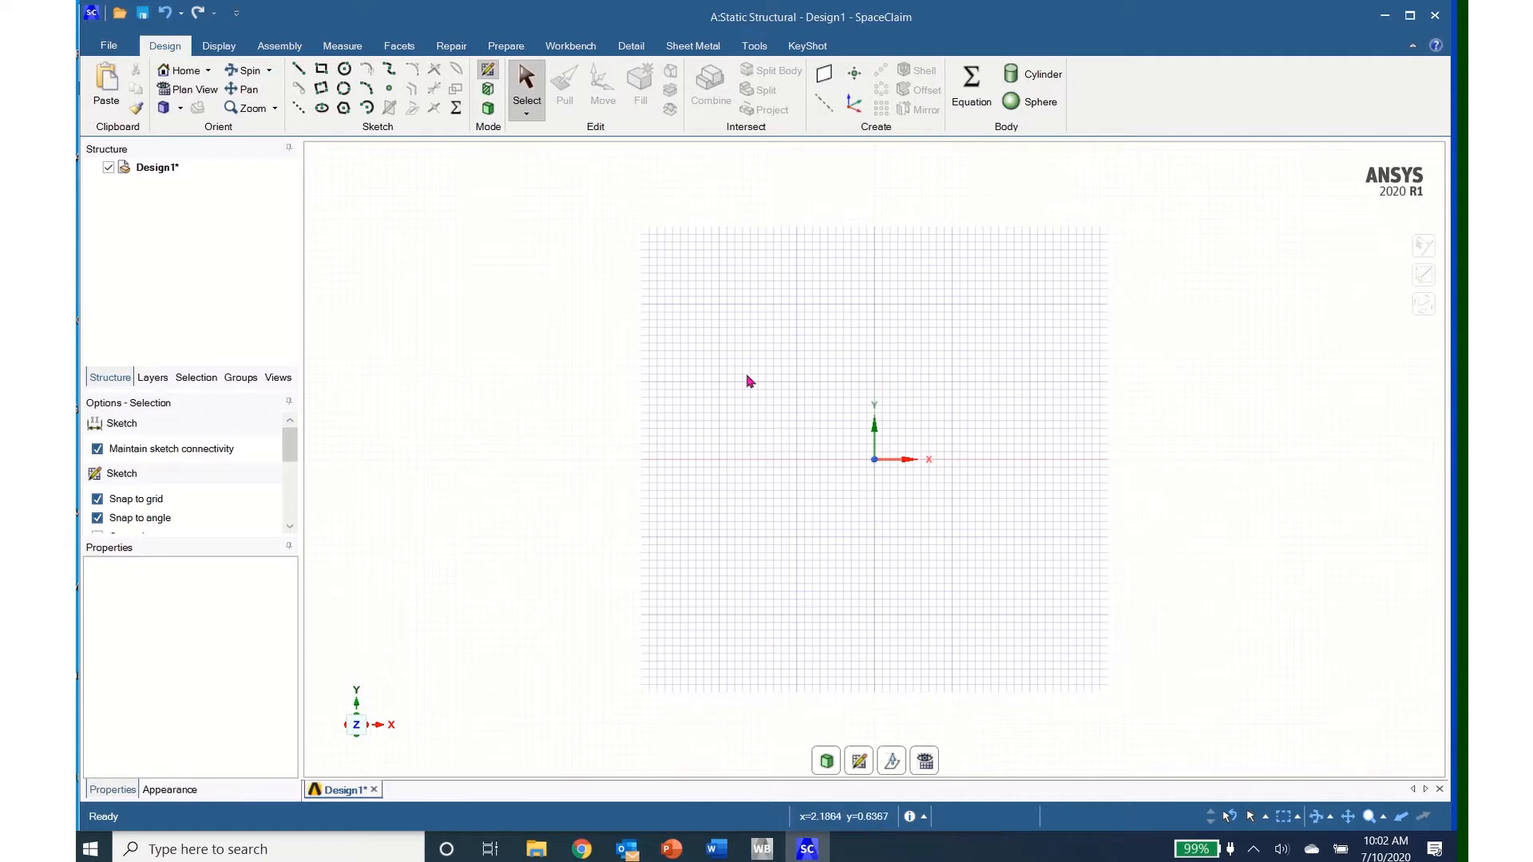
{"action": "left_click", "coordinate": [298, 69]}
{"action": "left_click", "coordinate": [876, 462]}
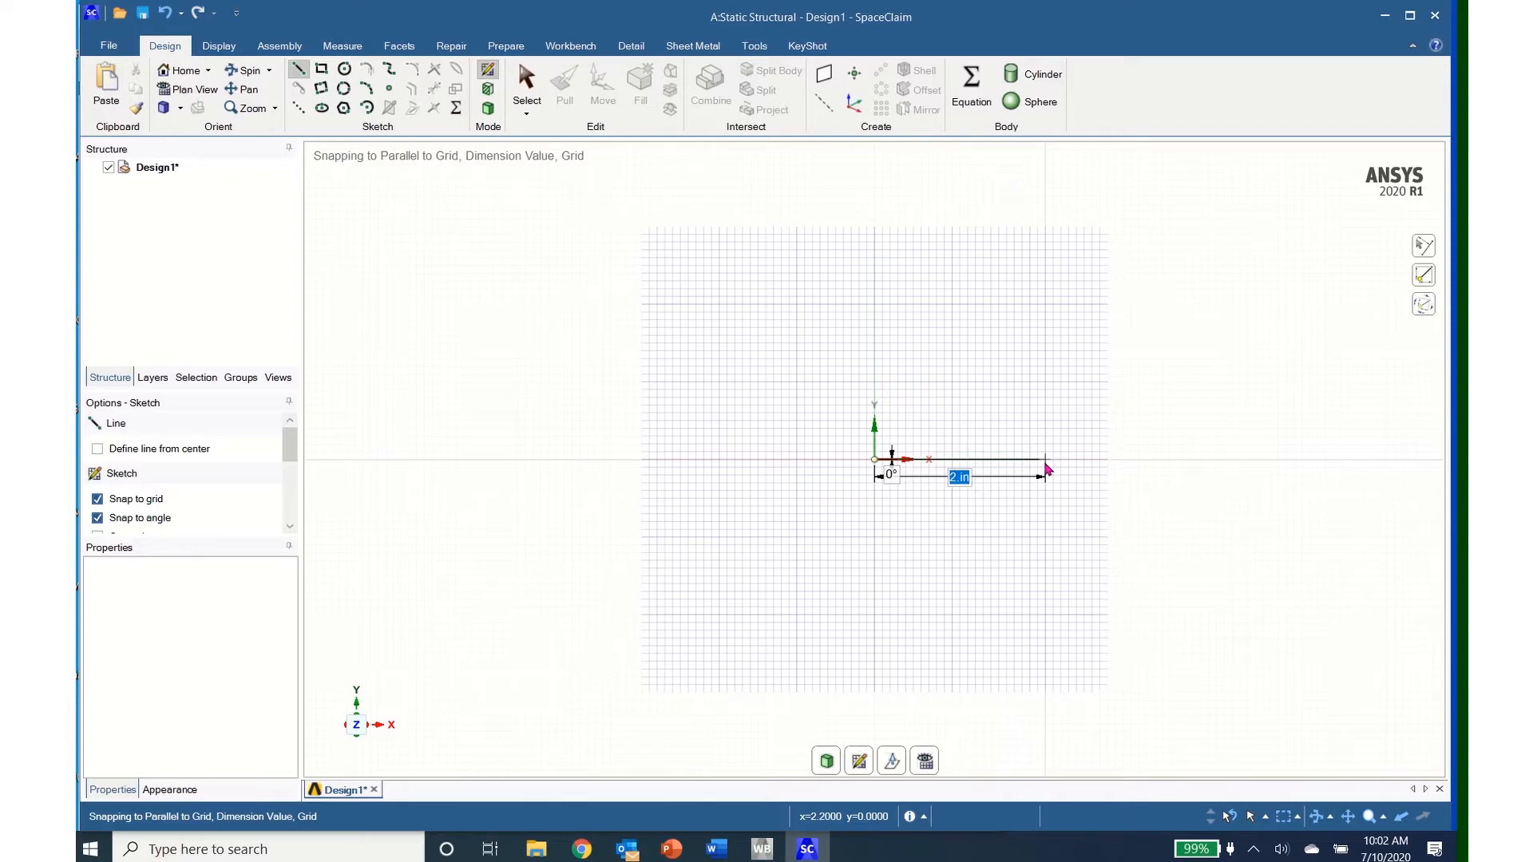
{"action": "type", "text": "10"}
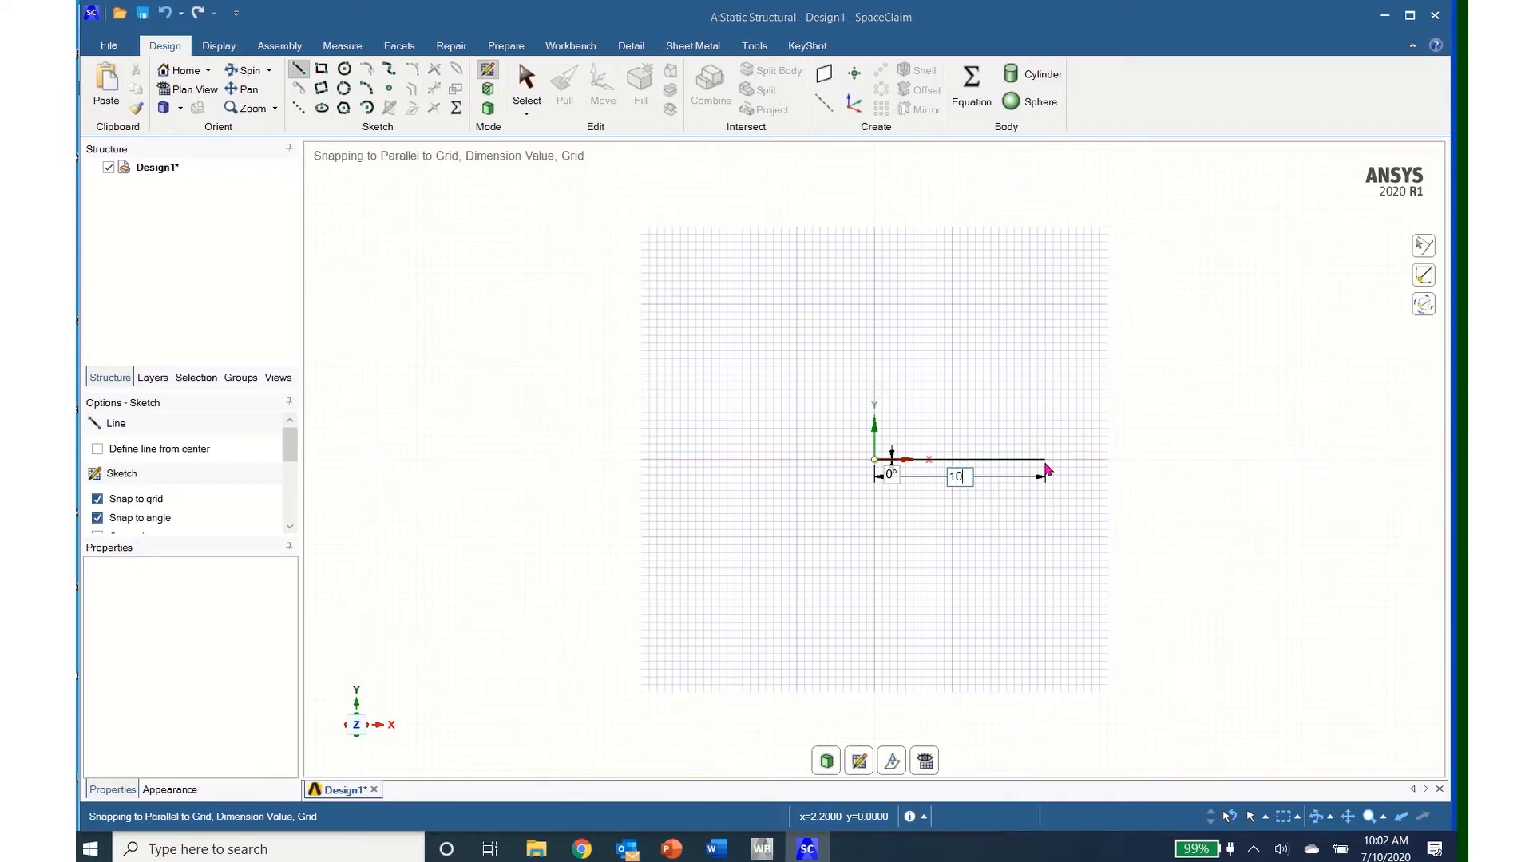
{"action": "key", "text": "Return"}
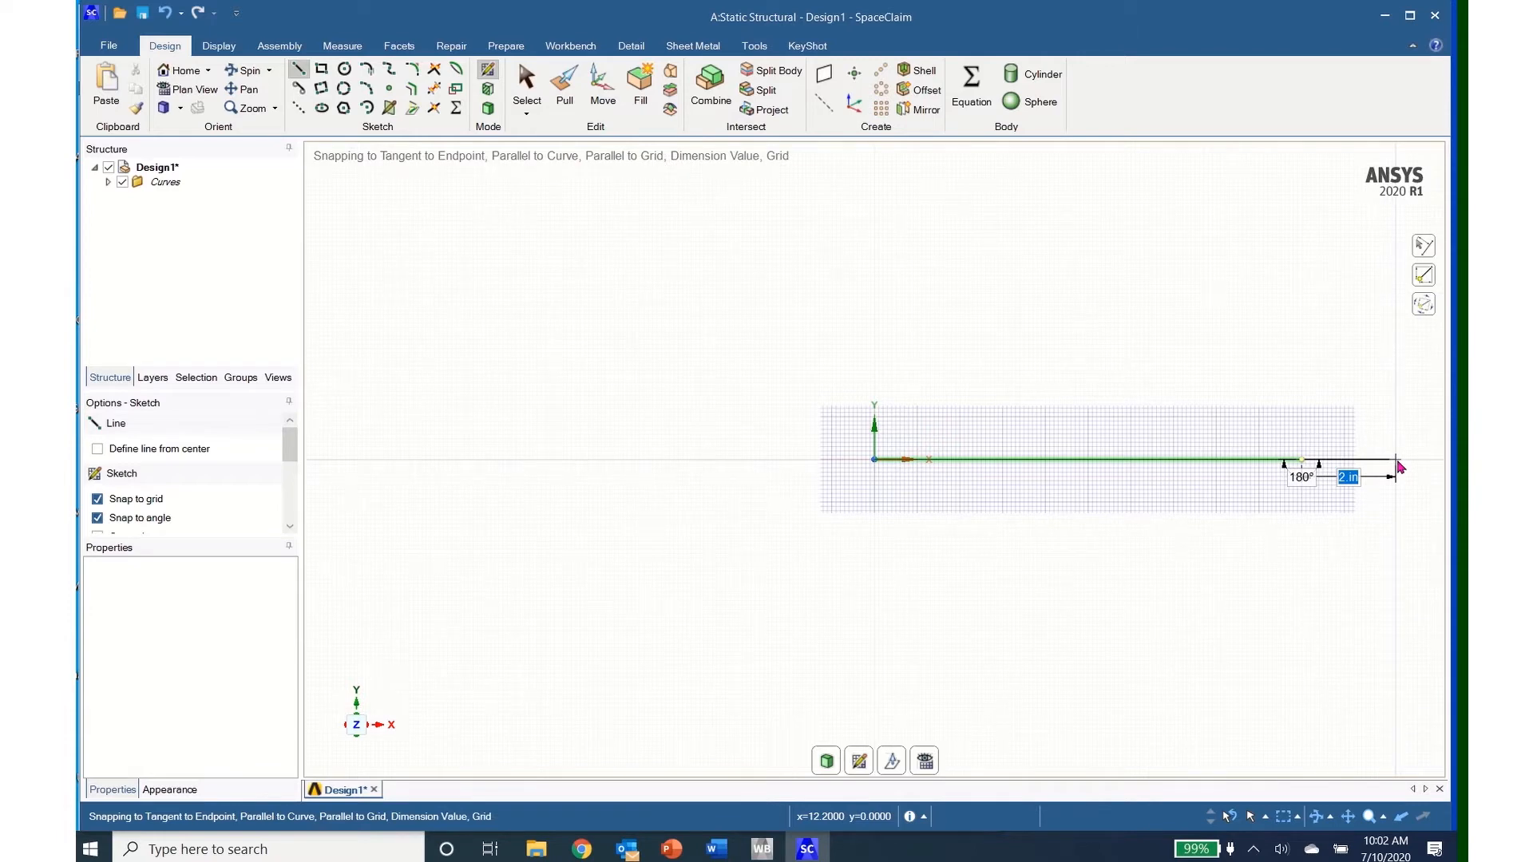
{"action": "type", "text": "10"}
{"action": "key", "text": "Return"}
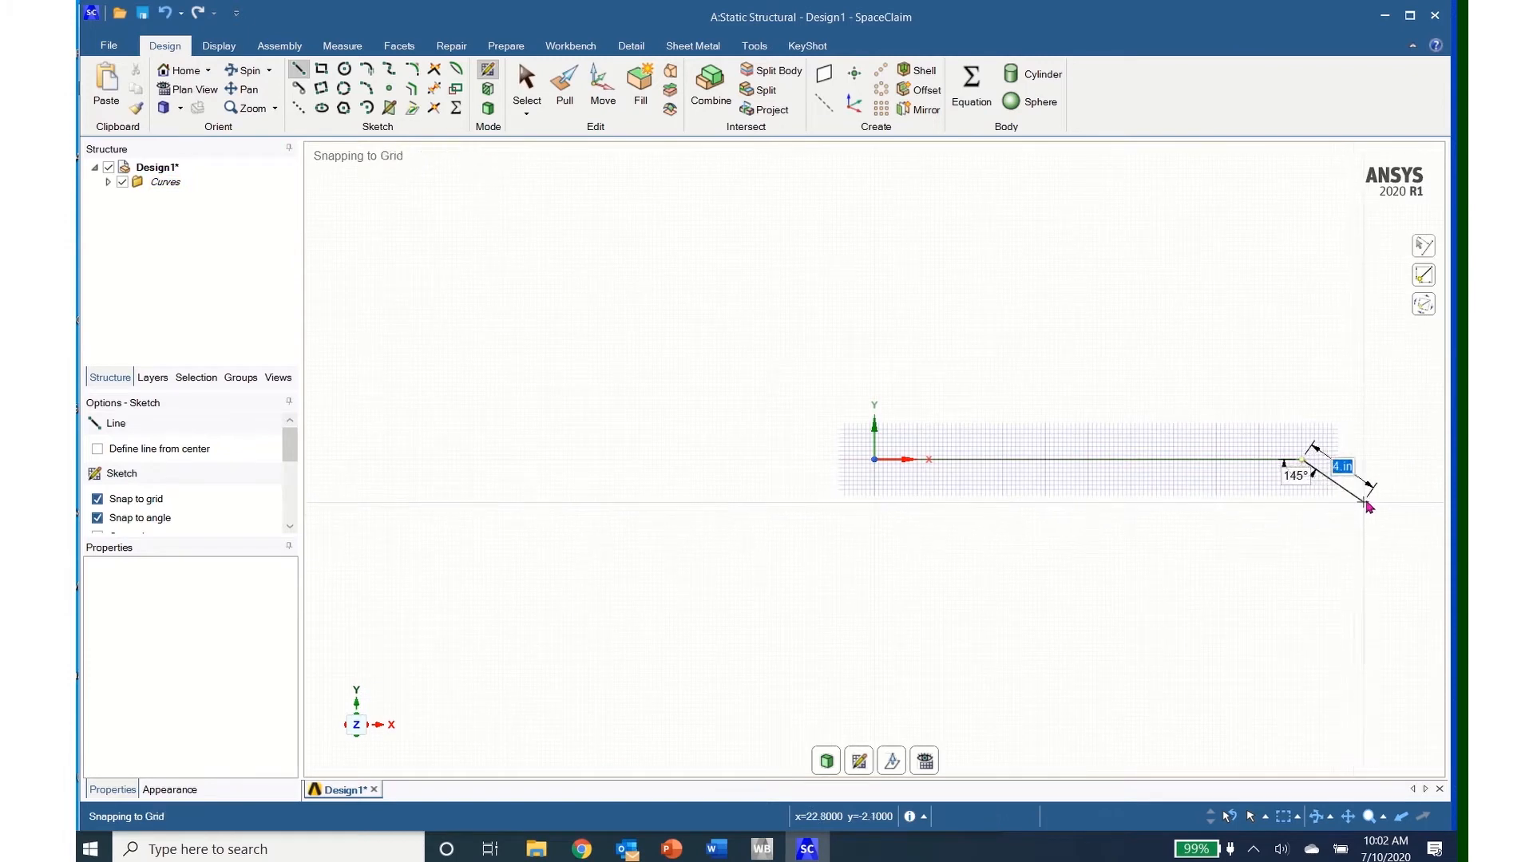
{"action": "left_click", "coordinate": [1409, 462]}
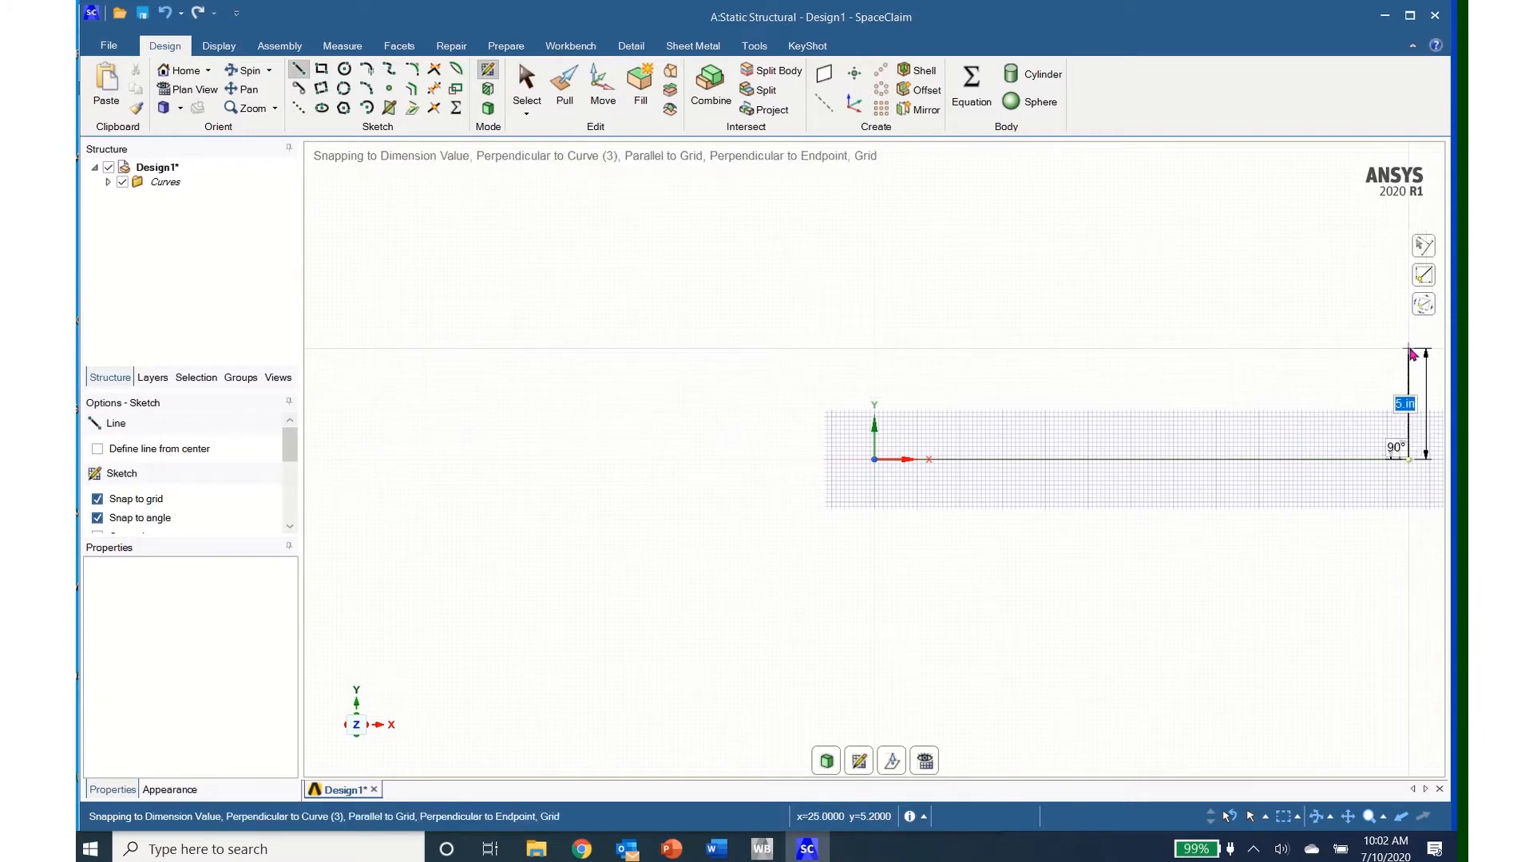
Step: Continue the line chain with an 8 in vertical segment upward and a 5 in horizontal segment along positive X, and end the chain
{"action": "type", "text": "8"}
{"action": "key", "text": "Return"}
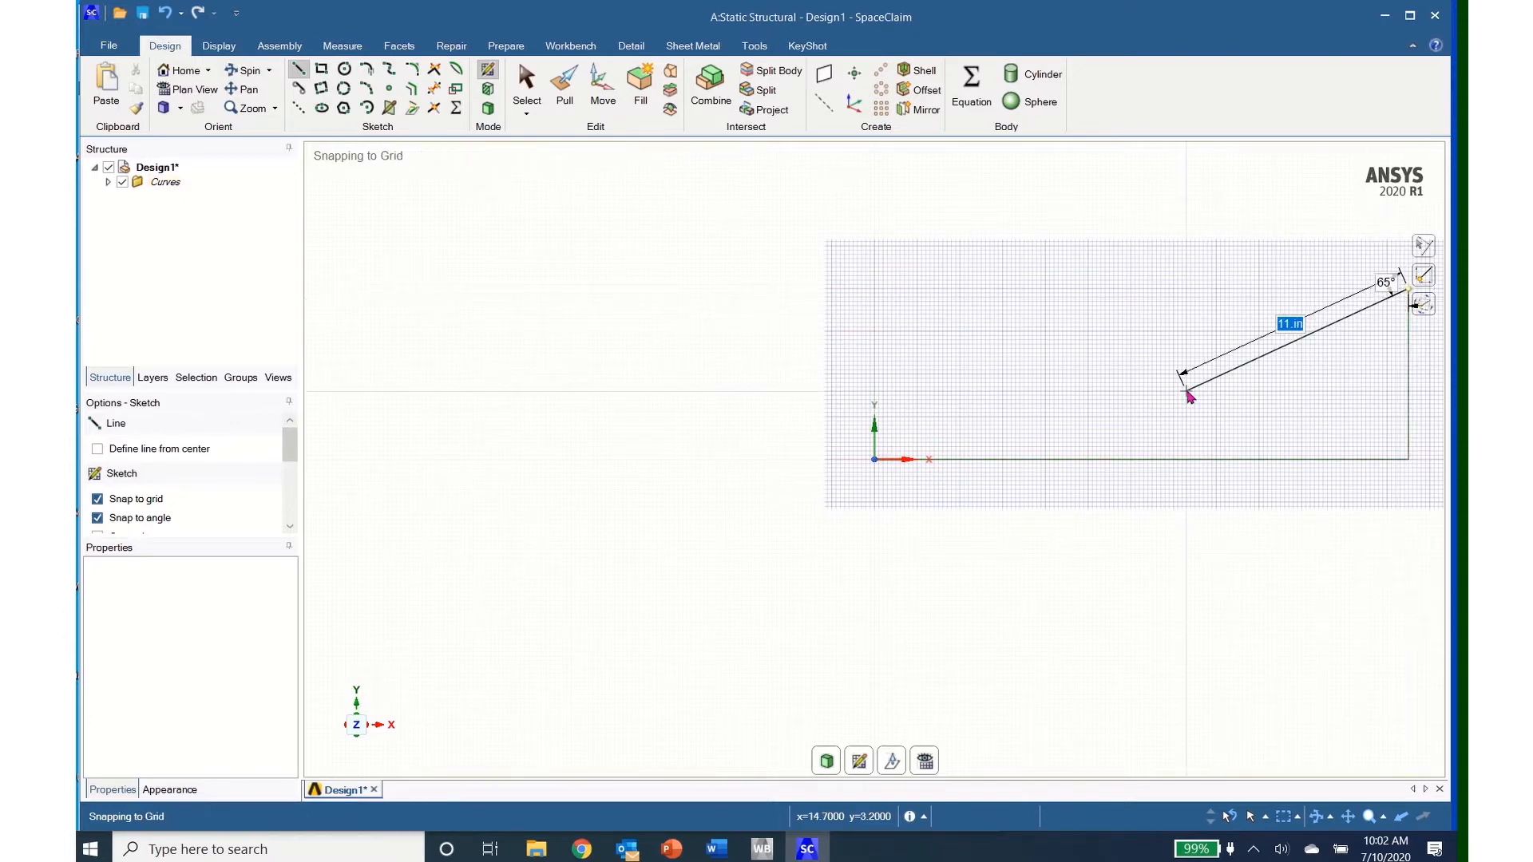
{"action": "middle_click_drag", "start_coordinate": [1115, 412], "coordinate": [749, 472], "text": "ctrl"}
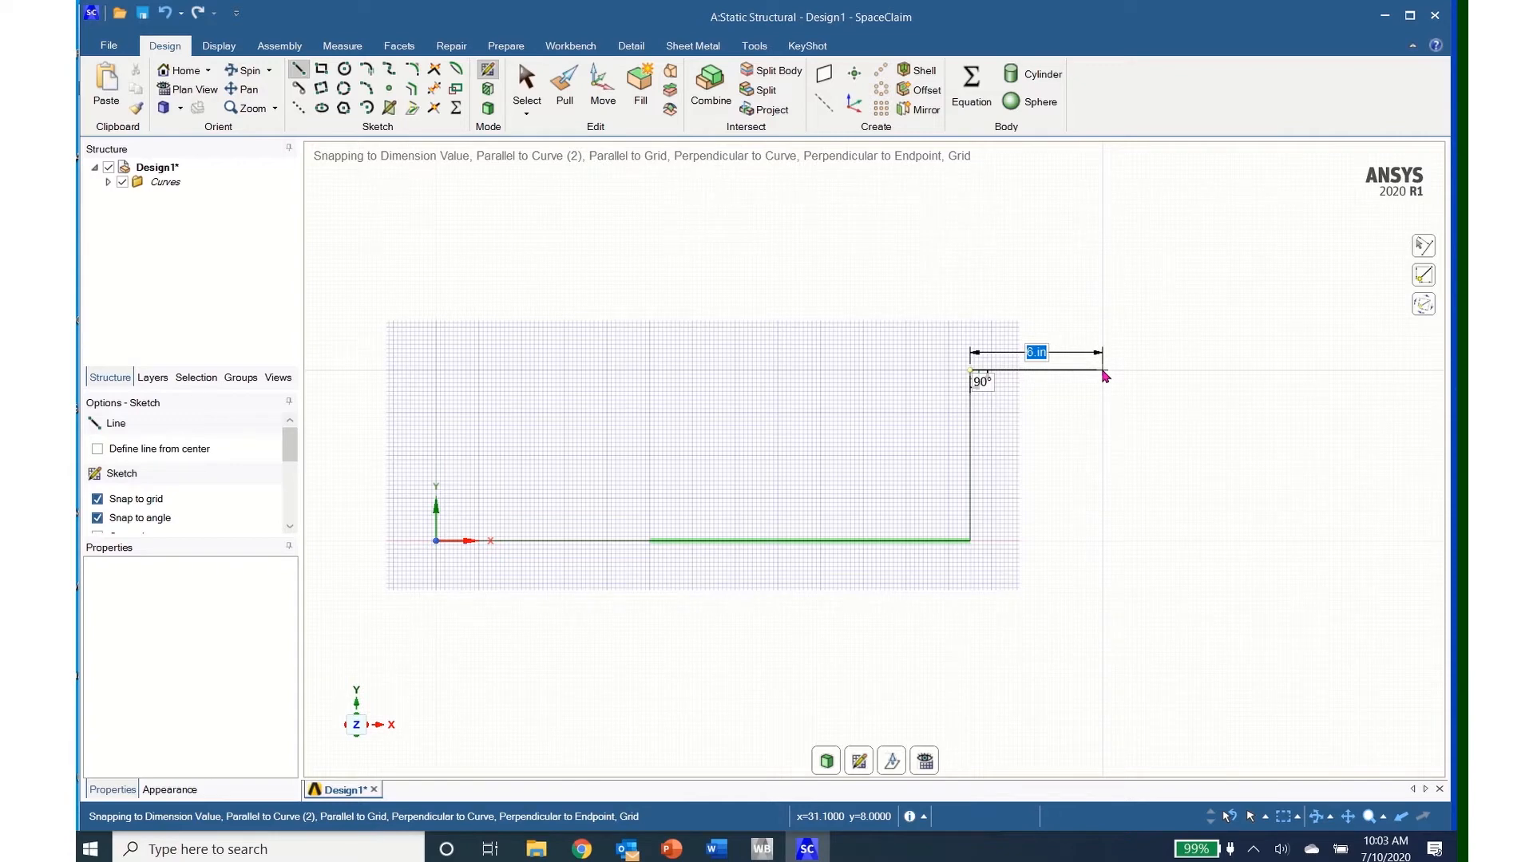
{"action": "type", "text": "5"}
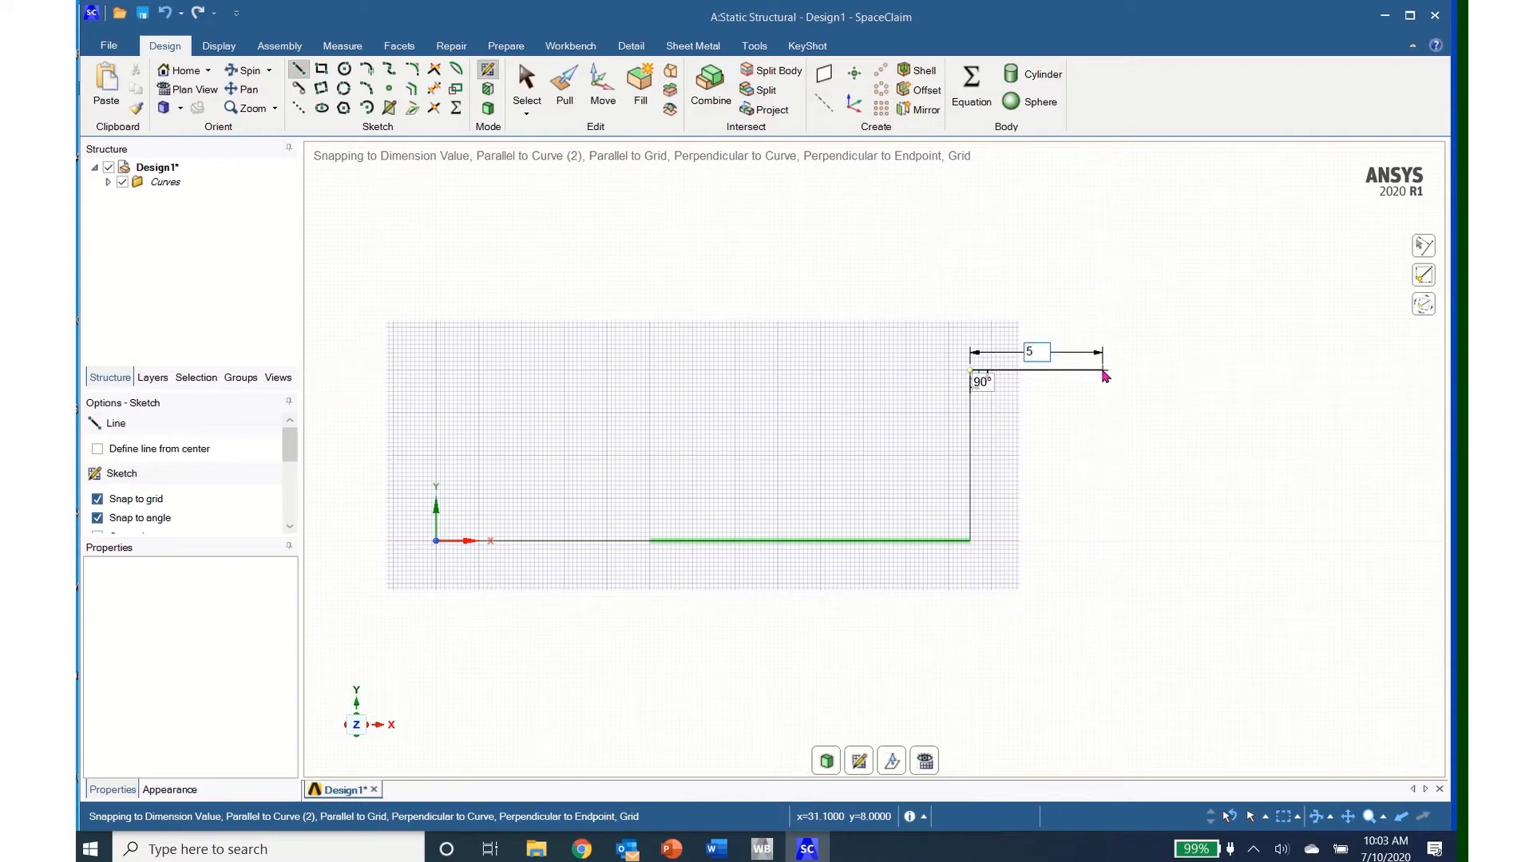
{"action": "key", "text": "Return"}
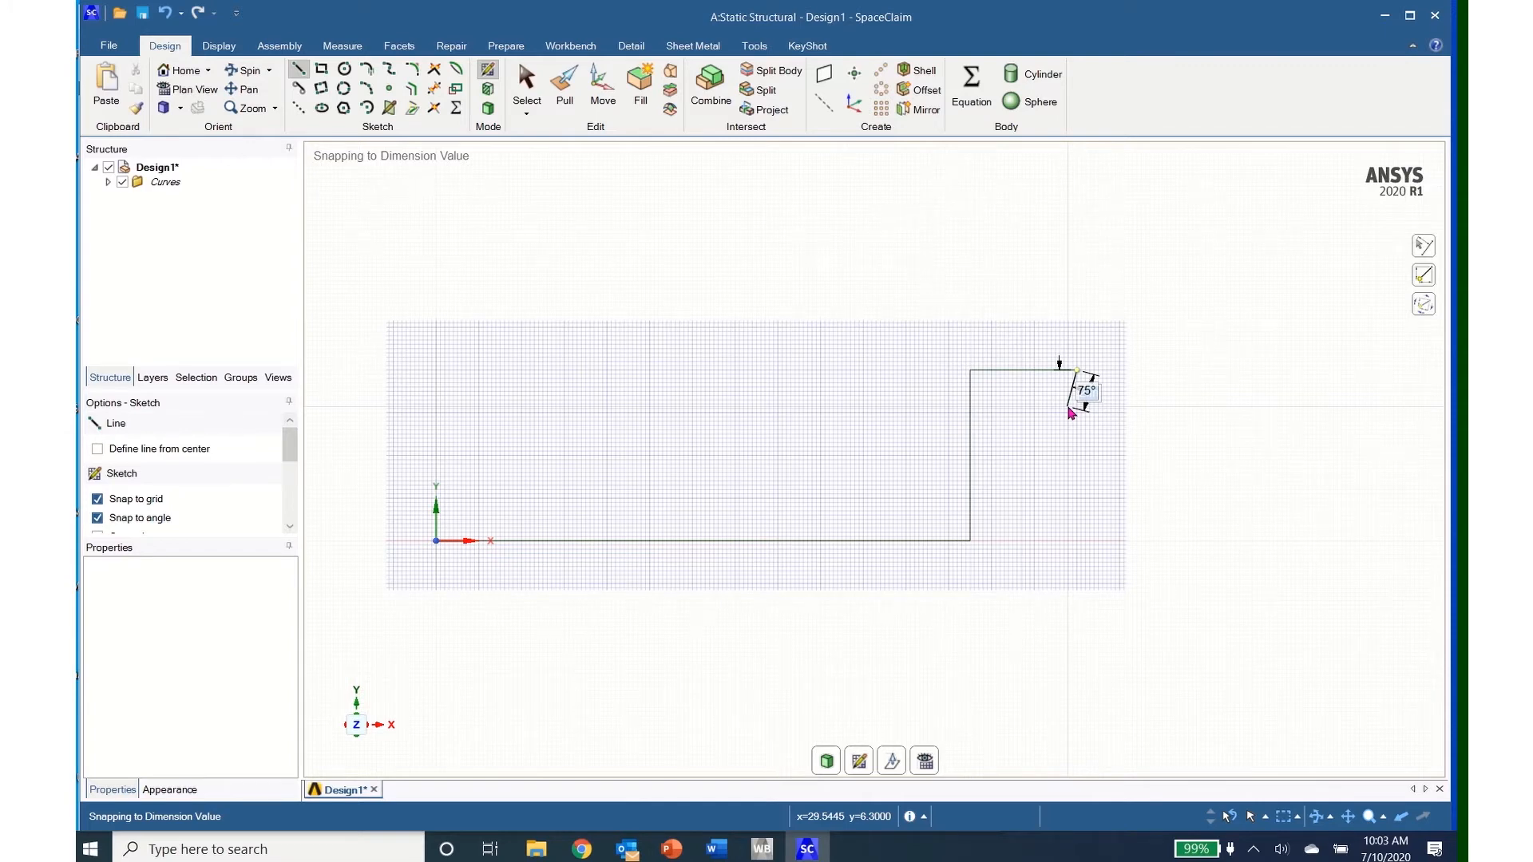
{"action": "key", "text": "Escape"}
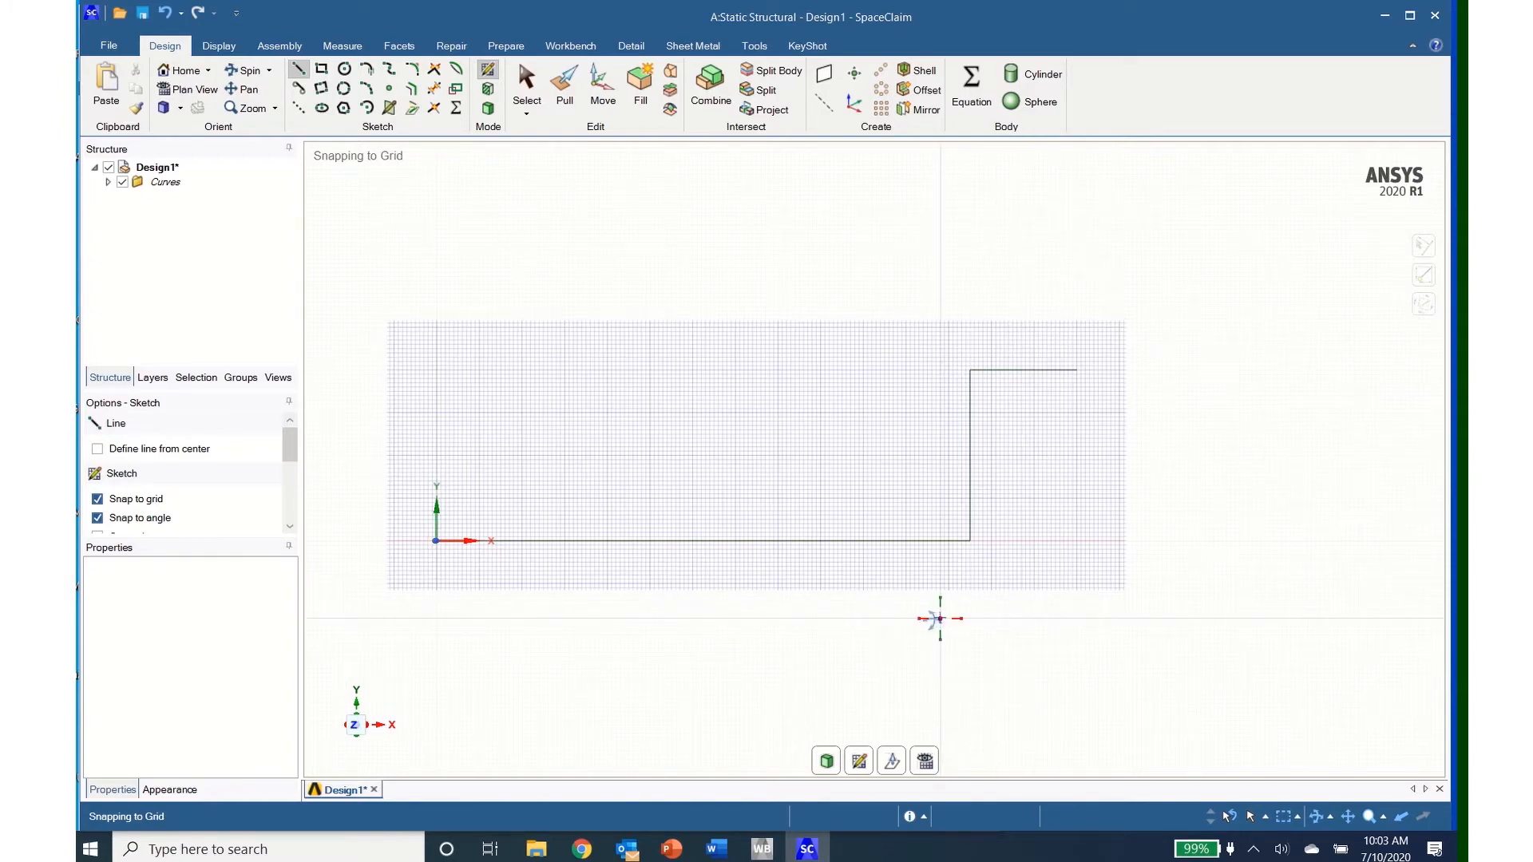
Step: Select the horizontal XZ plane through the origin as the new sketch plane
{"action": "middle_click_drag", "start_coordinate": [931, 615], "coordinate": [808, 636]}
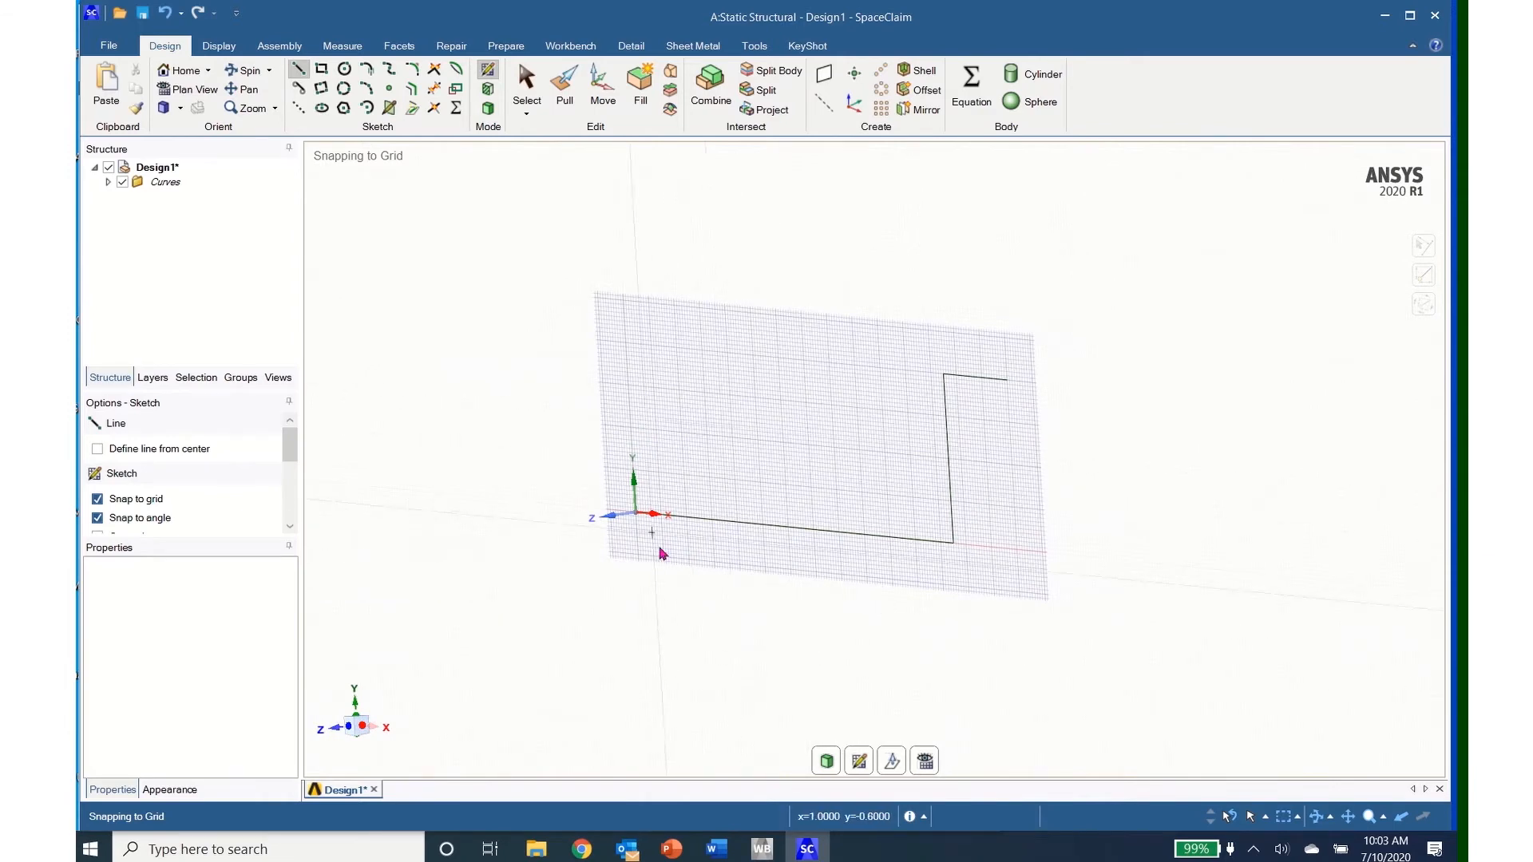
{"action": "right_click", "coordinate": [710, 564]}
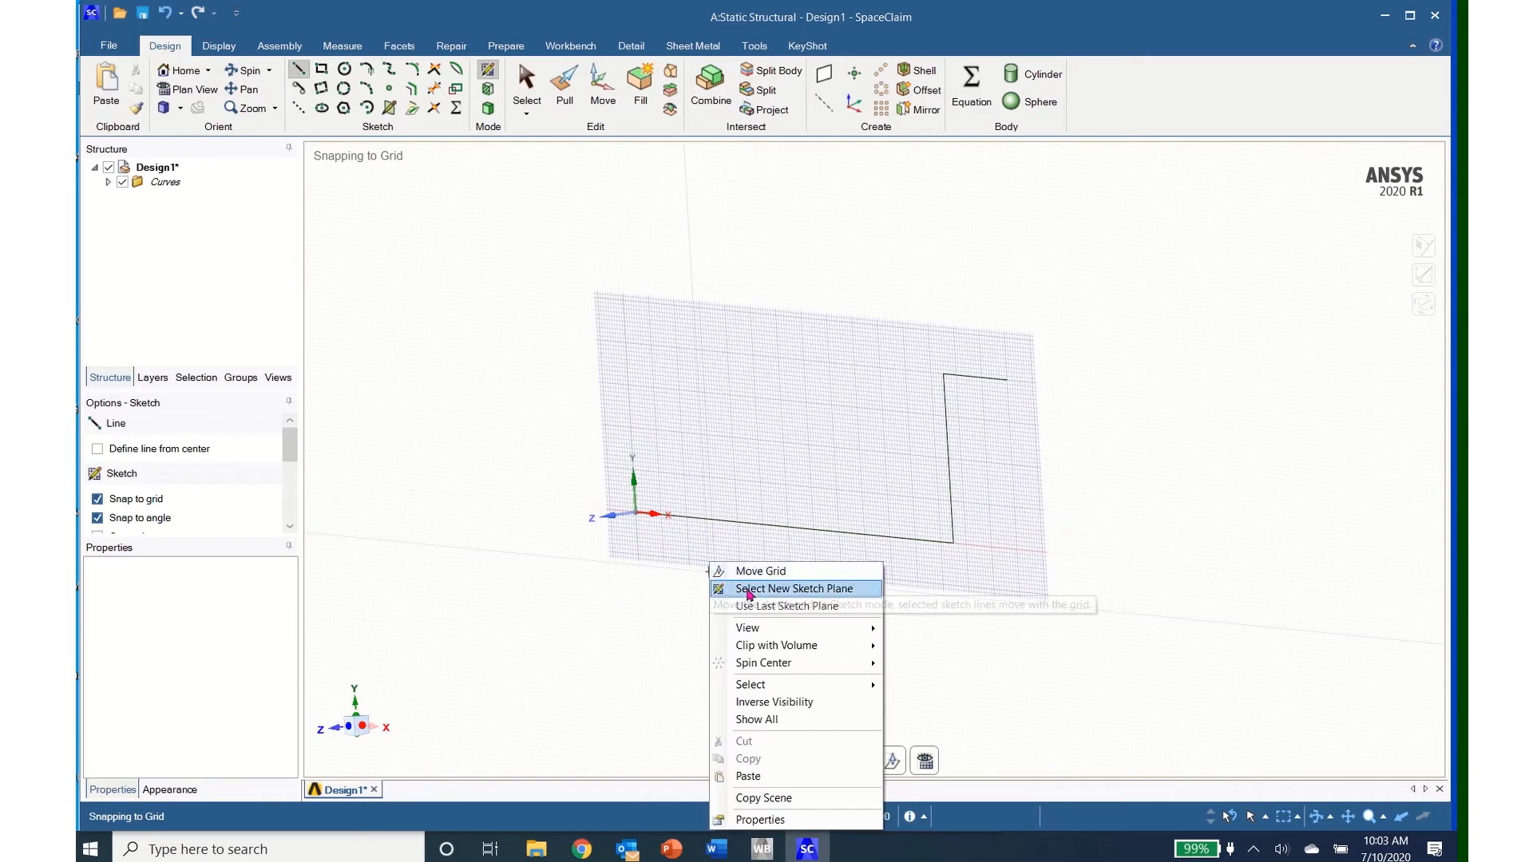
{"action": "left_click", "coordinate": [750, 591]}
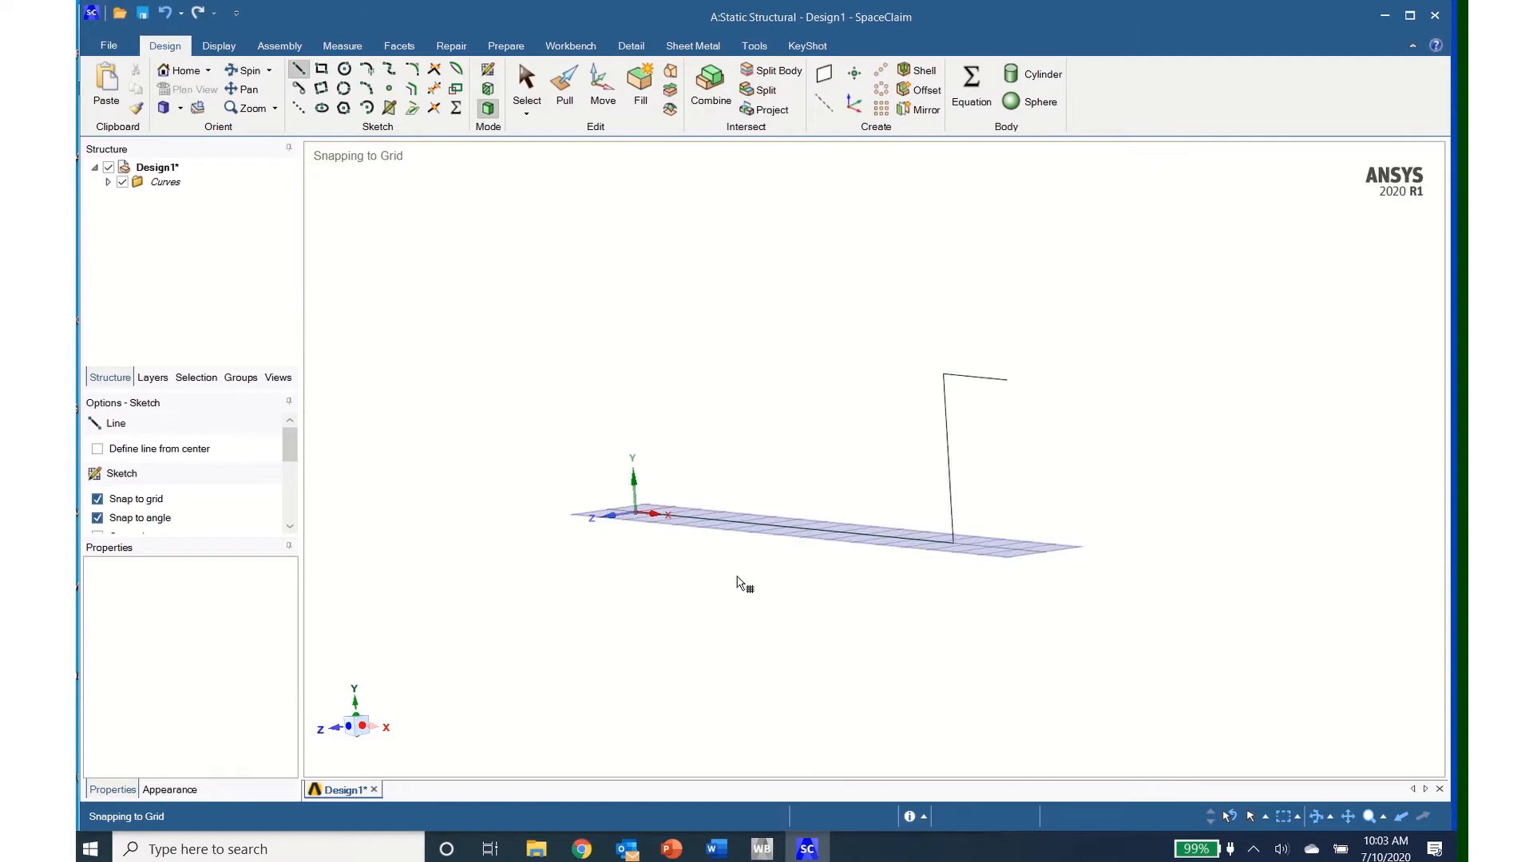
{"action": "left_click", "coordinate": [737, 577]}
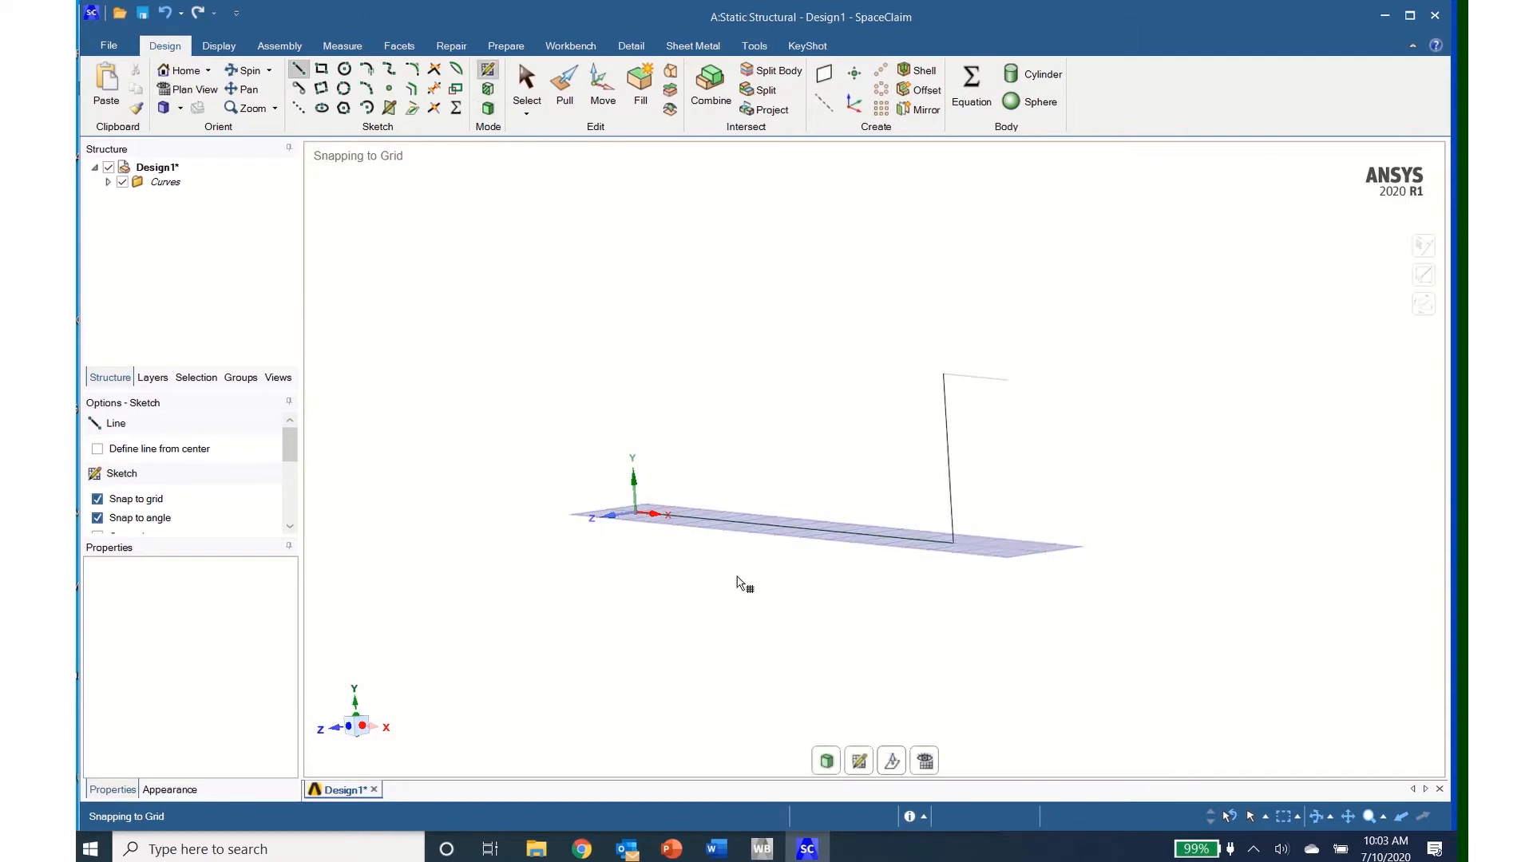
{"action": "middle_click_drag", "start_coordinate": [737, 586], "coordinate": [742, 641]}
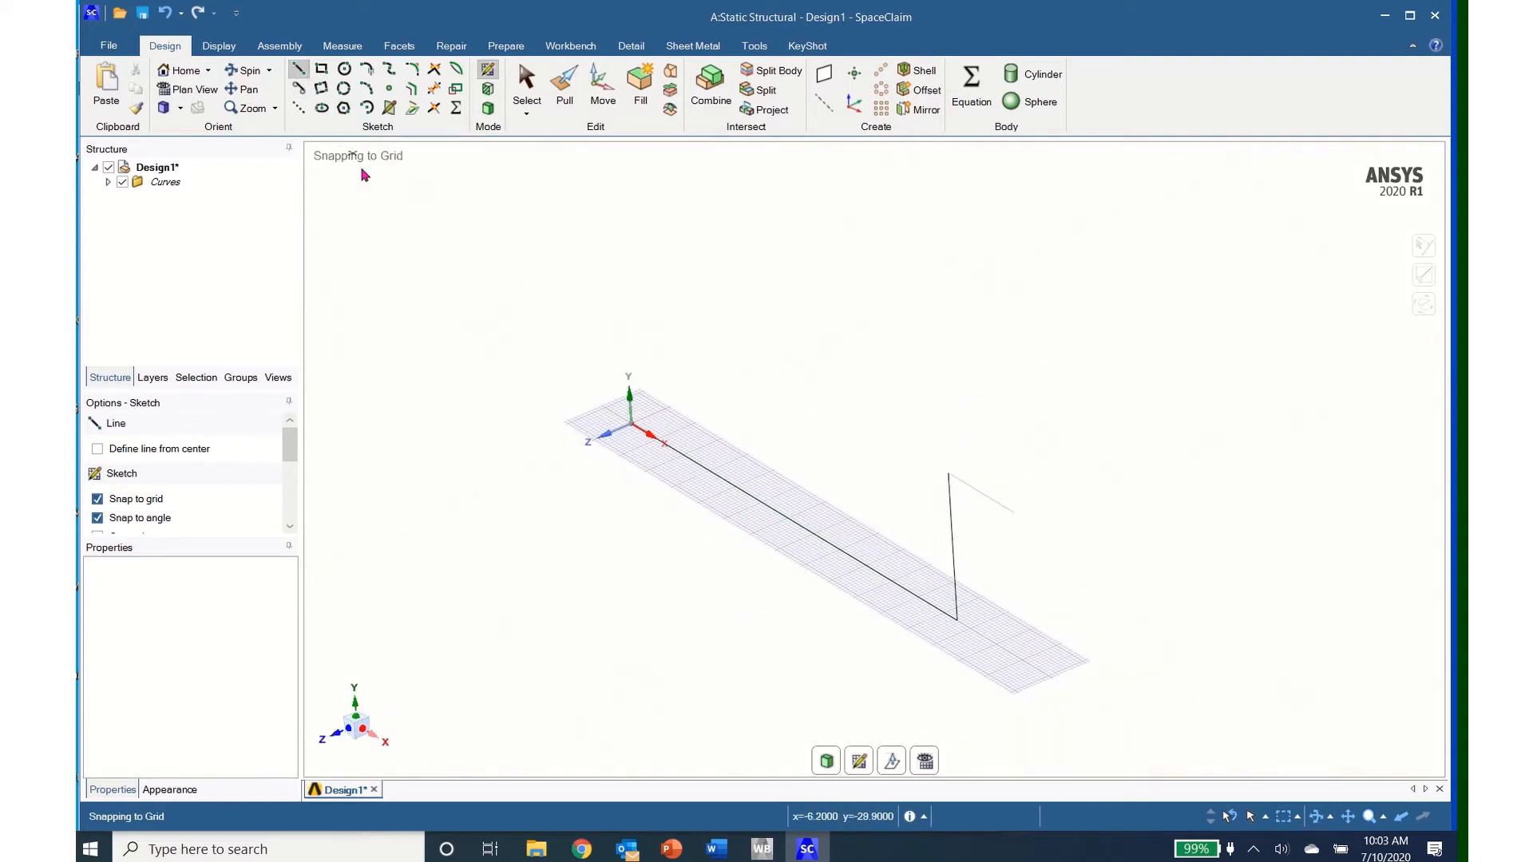
Step: Sketch a 4 in line from the origin along the positive Z axis and leave the Line tool
{"action": "left_click", "coordinate": [632, 428]}
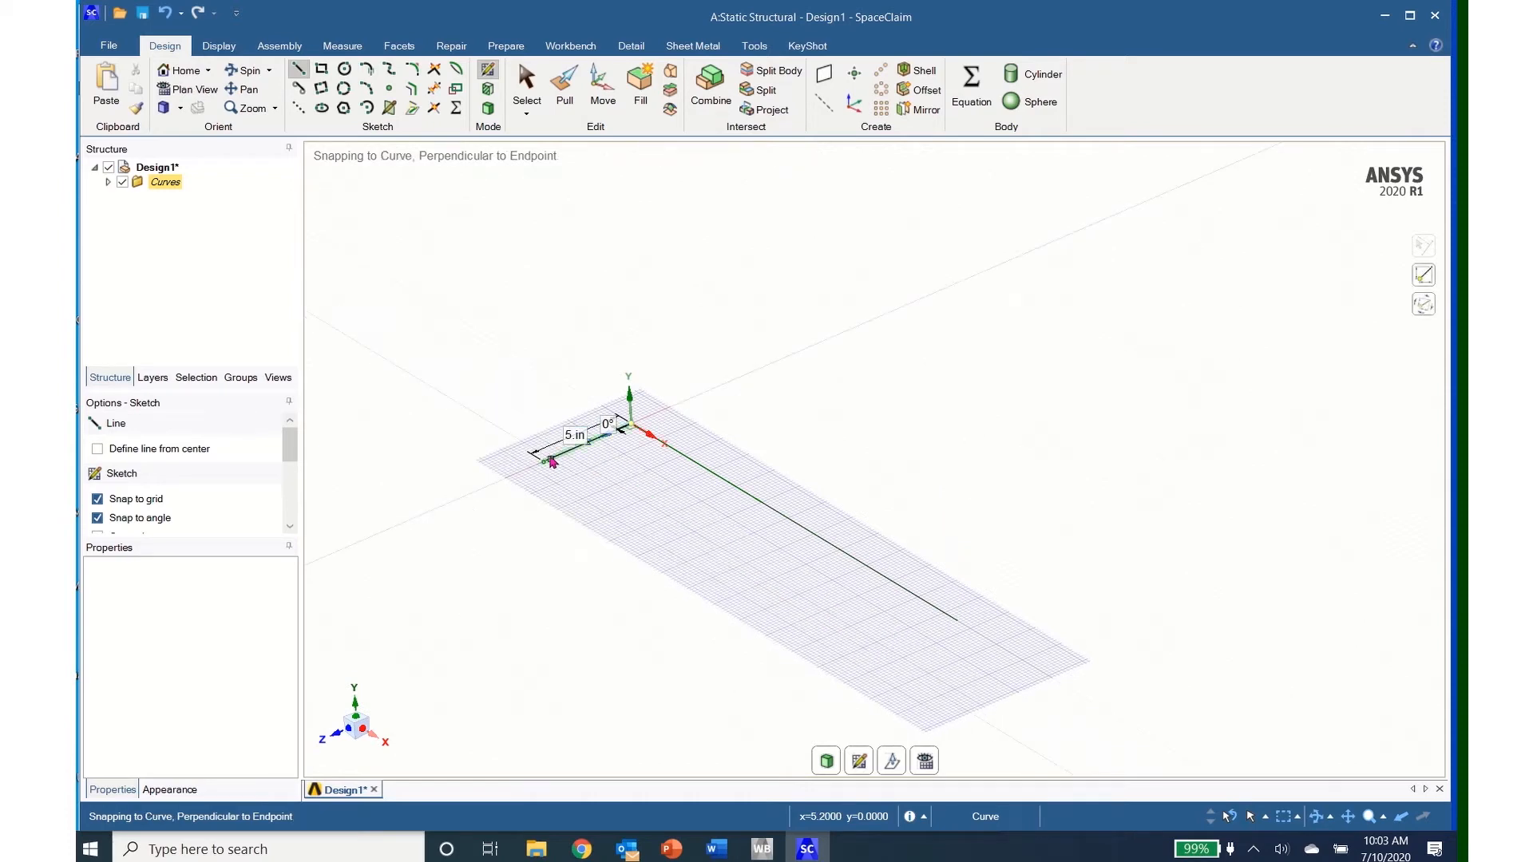
{"action": "left_click", "coordinate": [575, 442]}
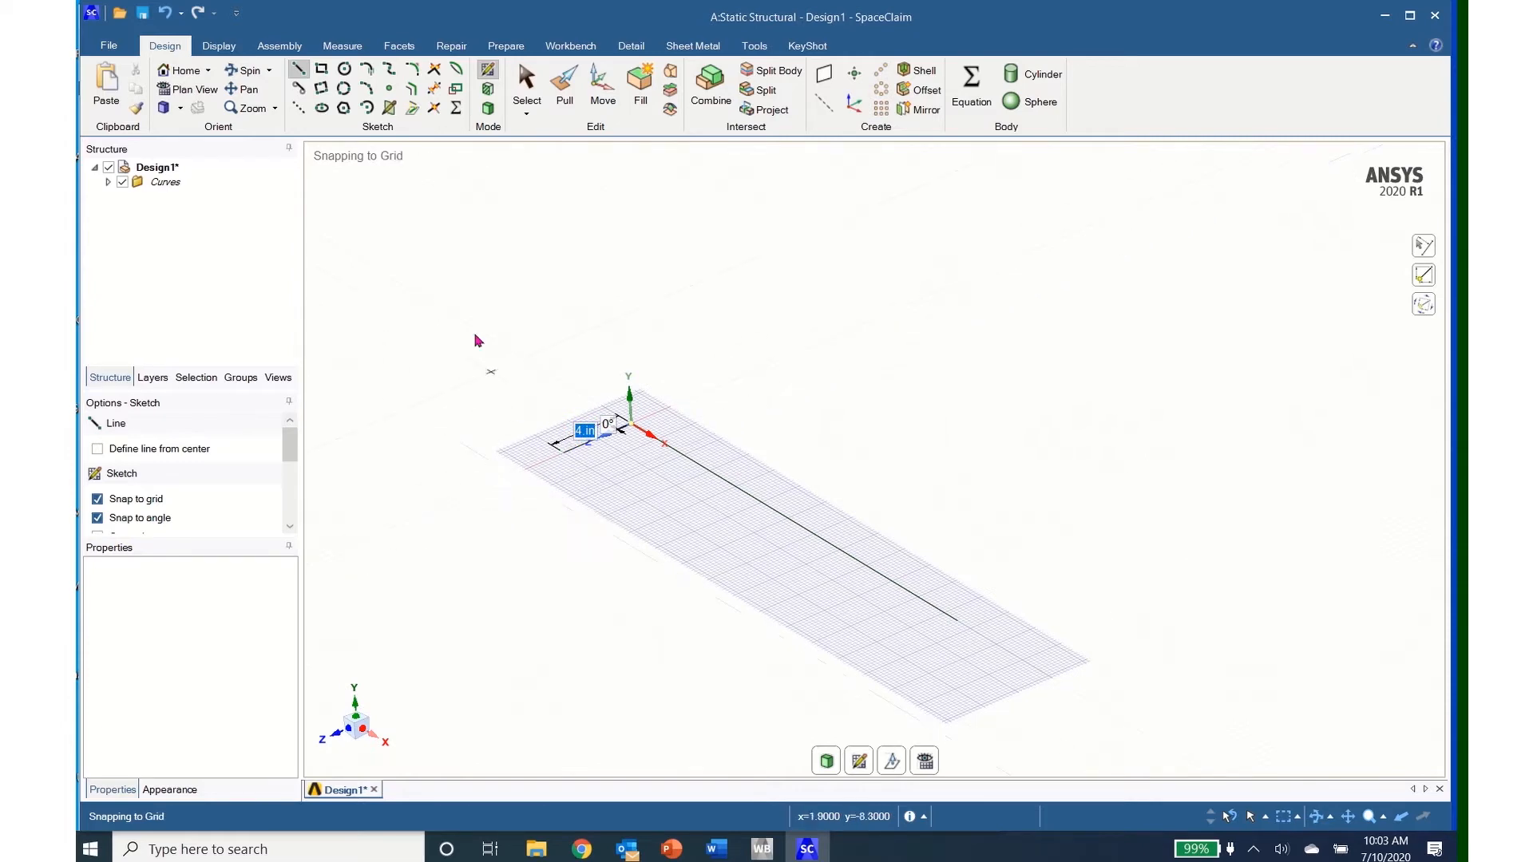
{"action": "key", "text": "Return"}
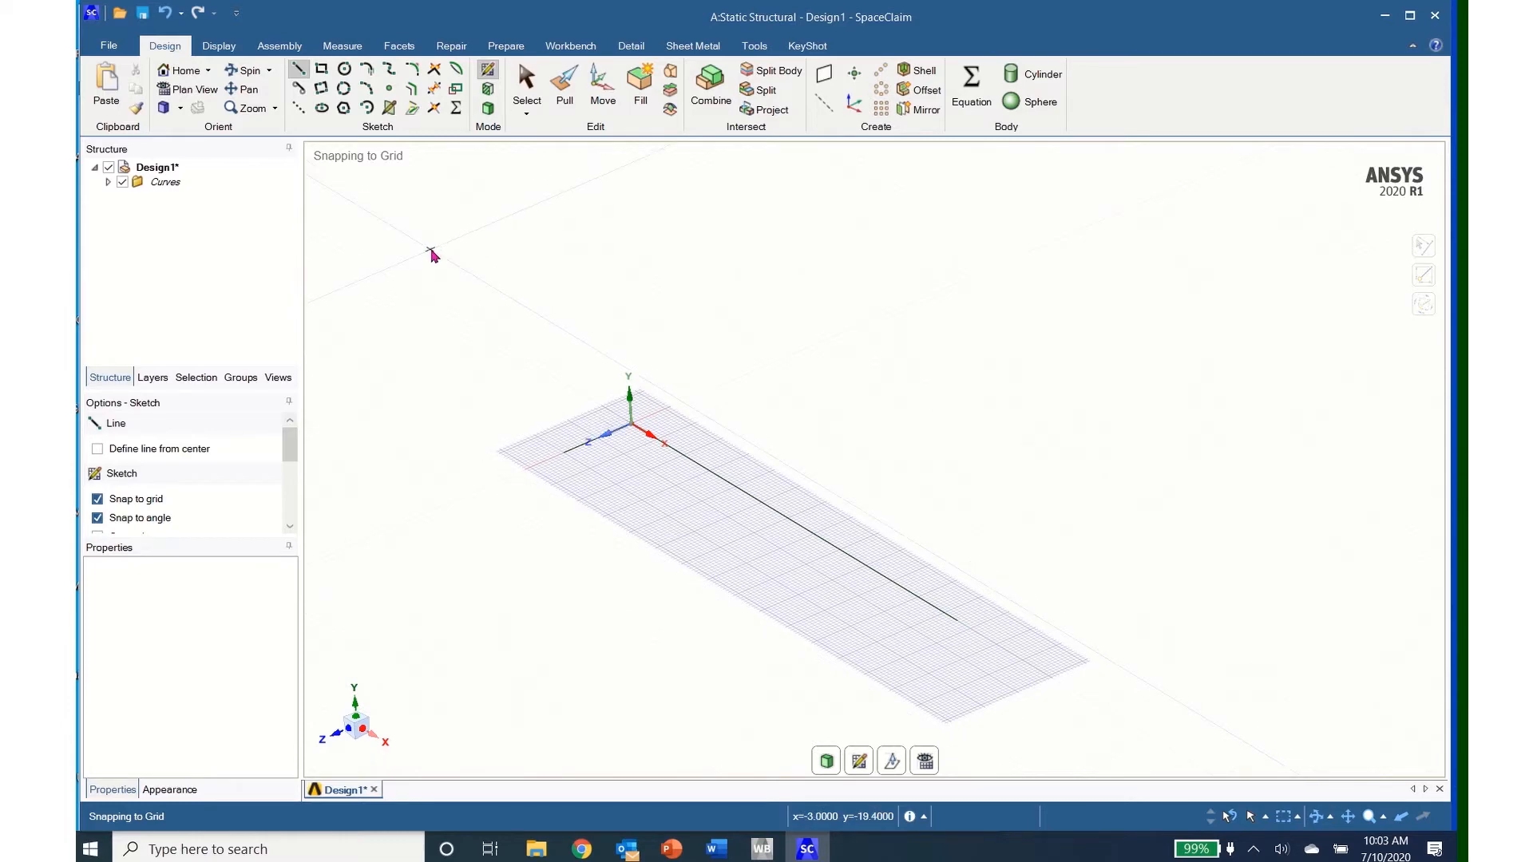
{"action": "key", "text": "Escape"}
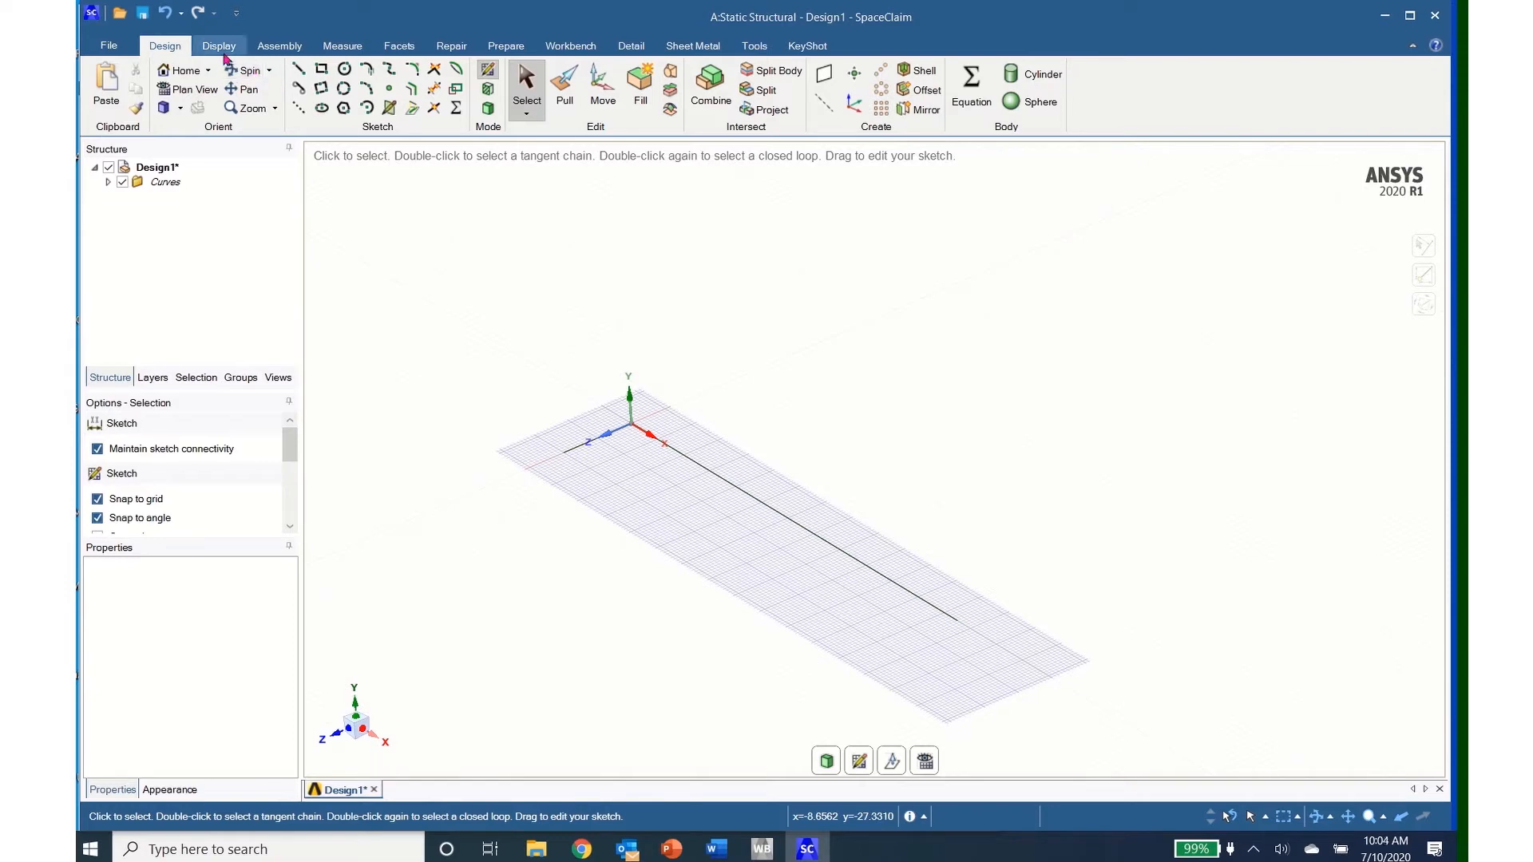
Step: Add the solid circle from the new profile library as the beam profile
{"action": "left_click", "coordinate": [506, 47]}
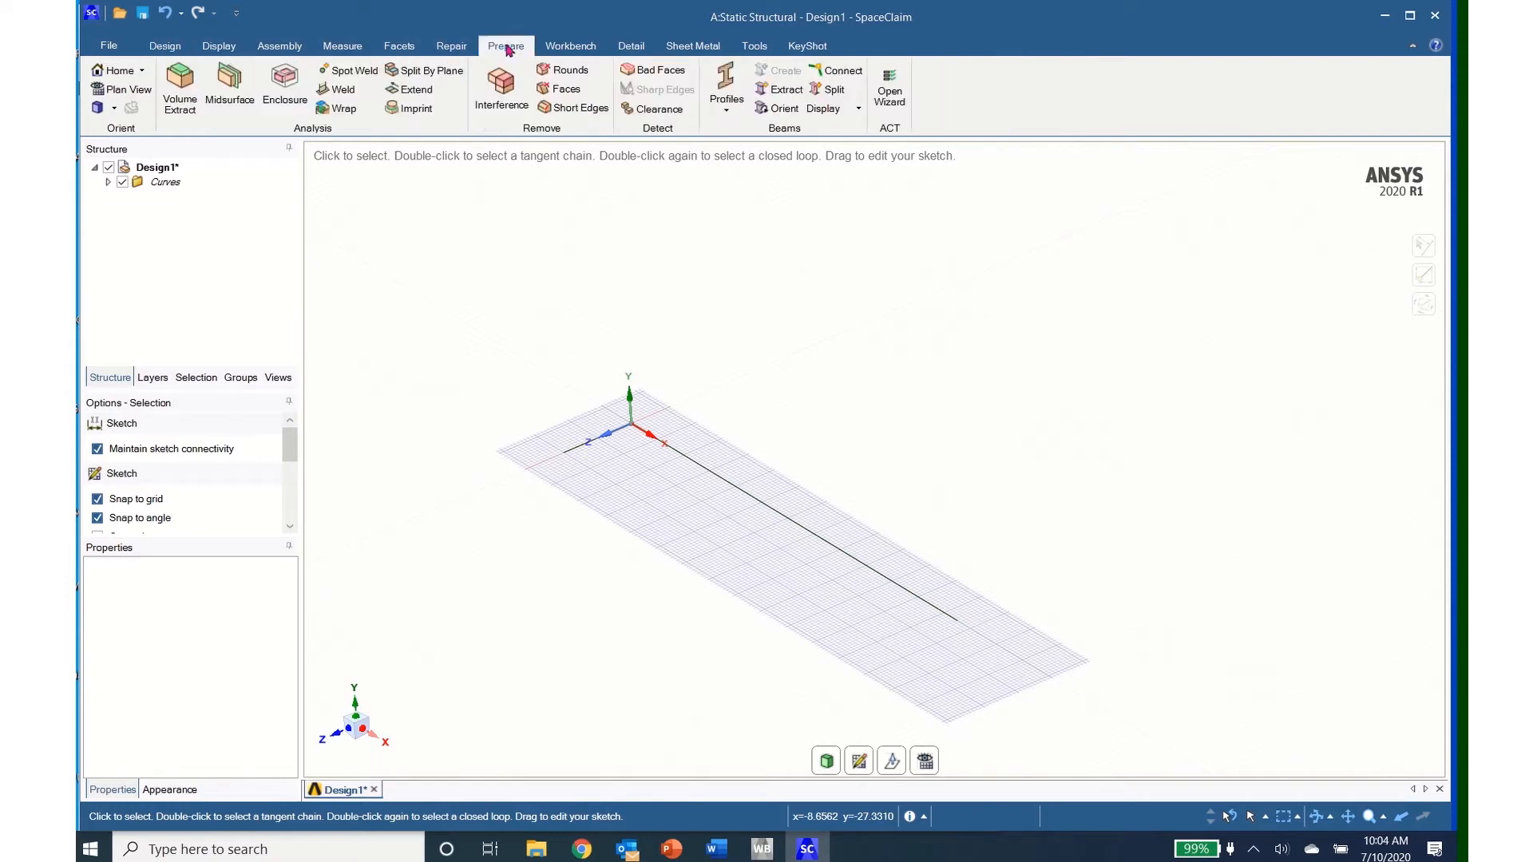
{"action": "left_click", "coordinate": [728, 112]}
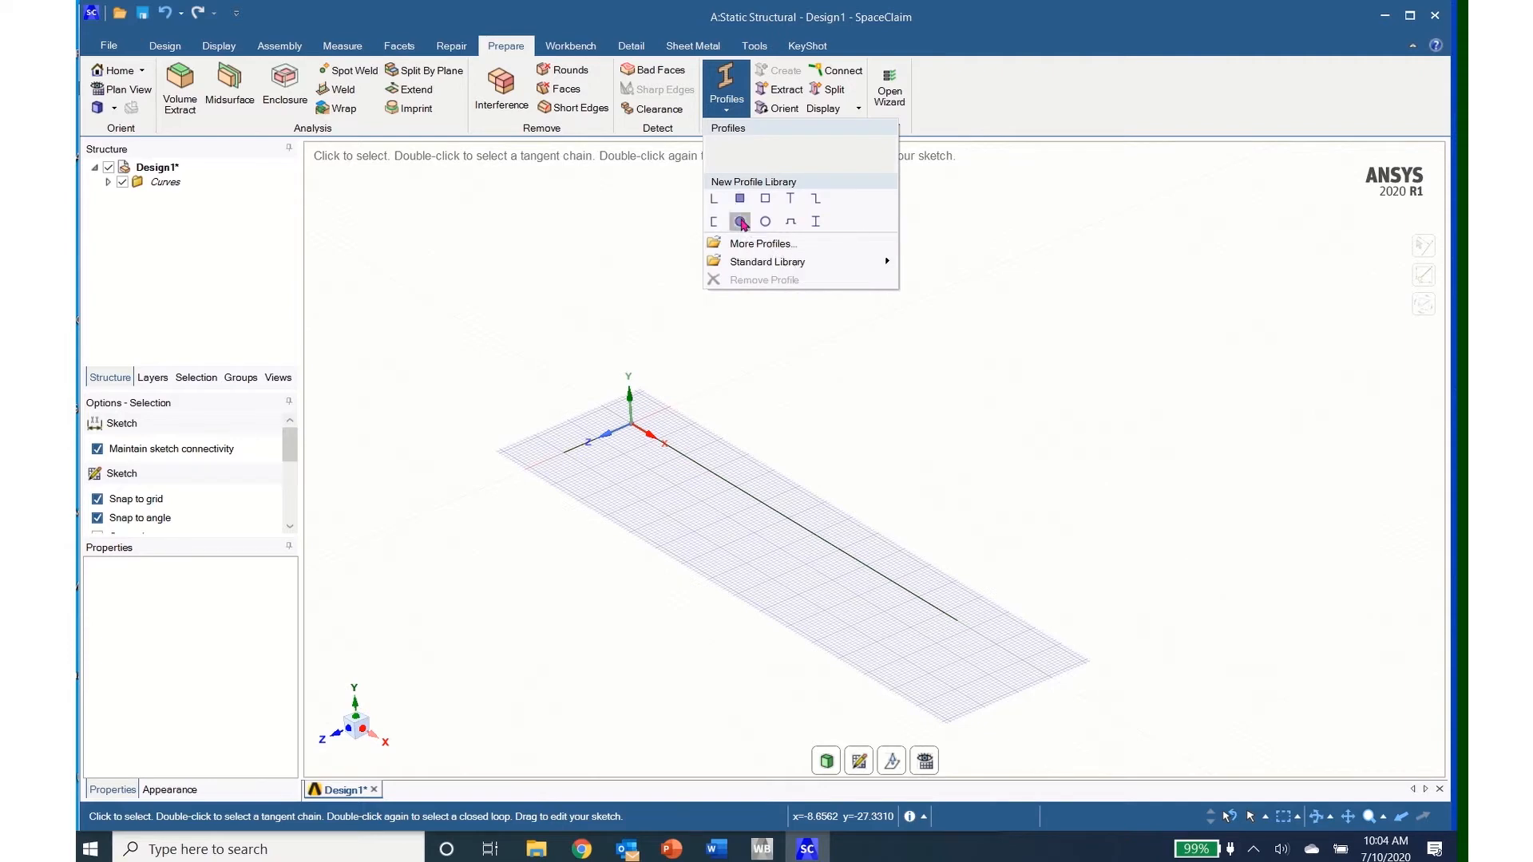
{"action": "left_click", "coordinate": [740, 222]}
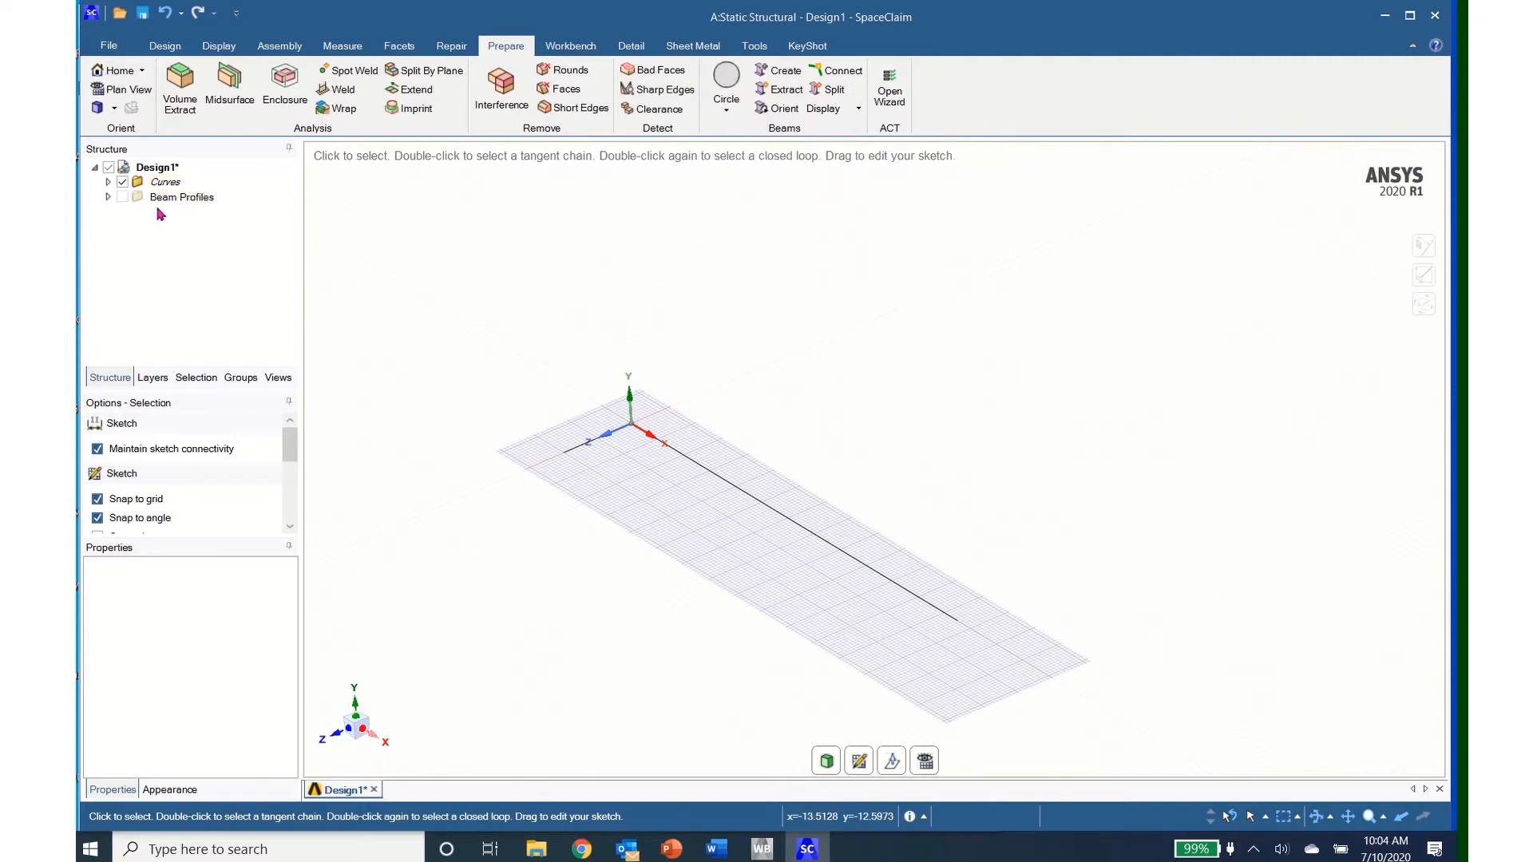
Step: Edit the Circle beam profile, set its driving radius to 0.5, and return to the Design1 model
{"action": "left_click", "coordinate": [108, 198]}
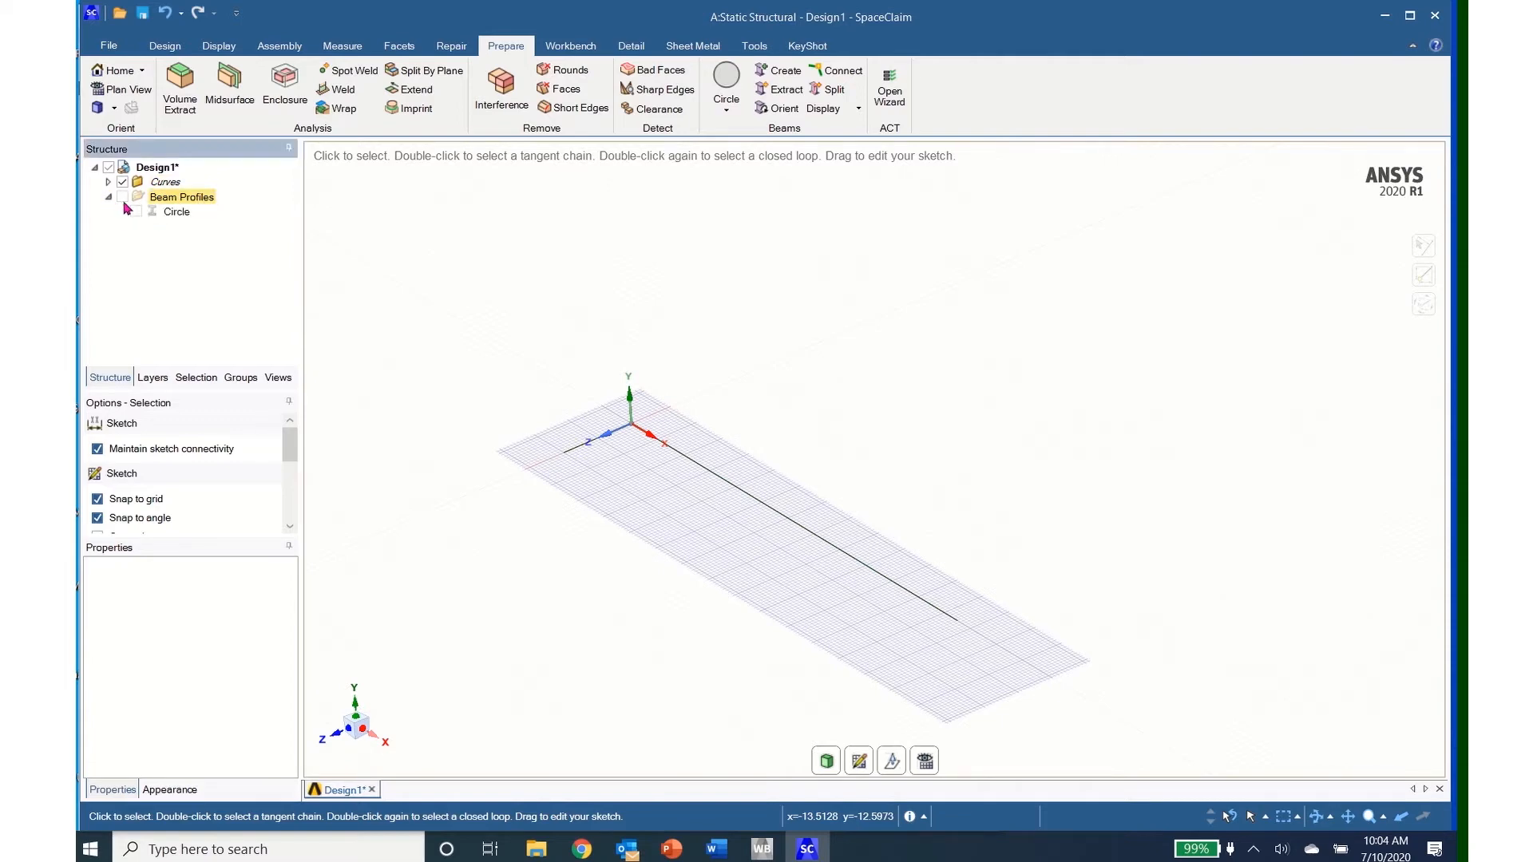
{"action": "right_click", "coordinate": [176, 214]}
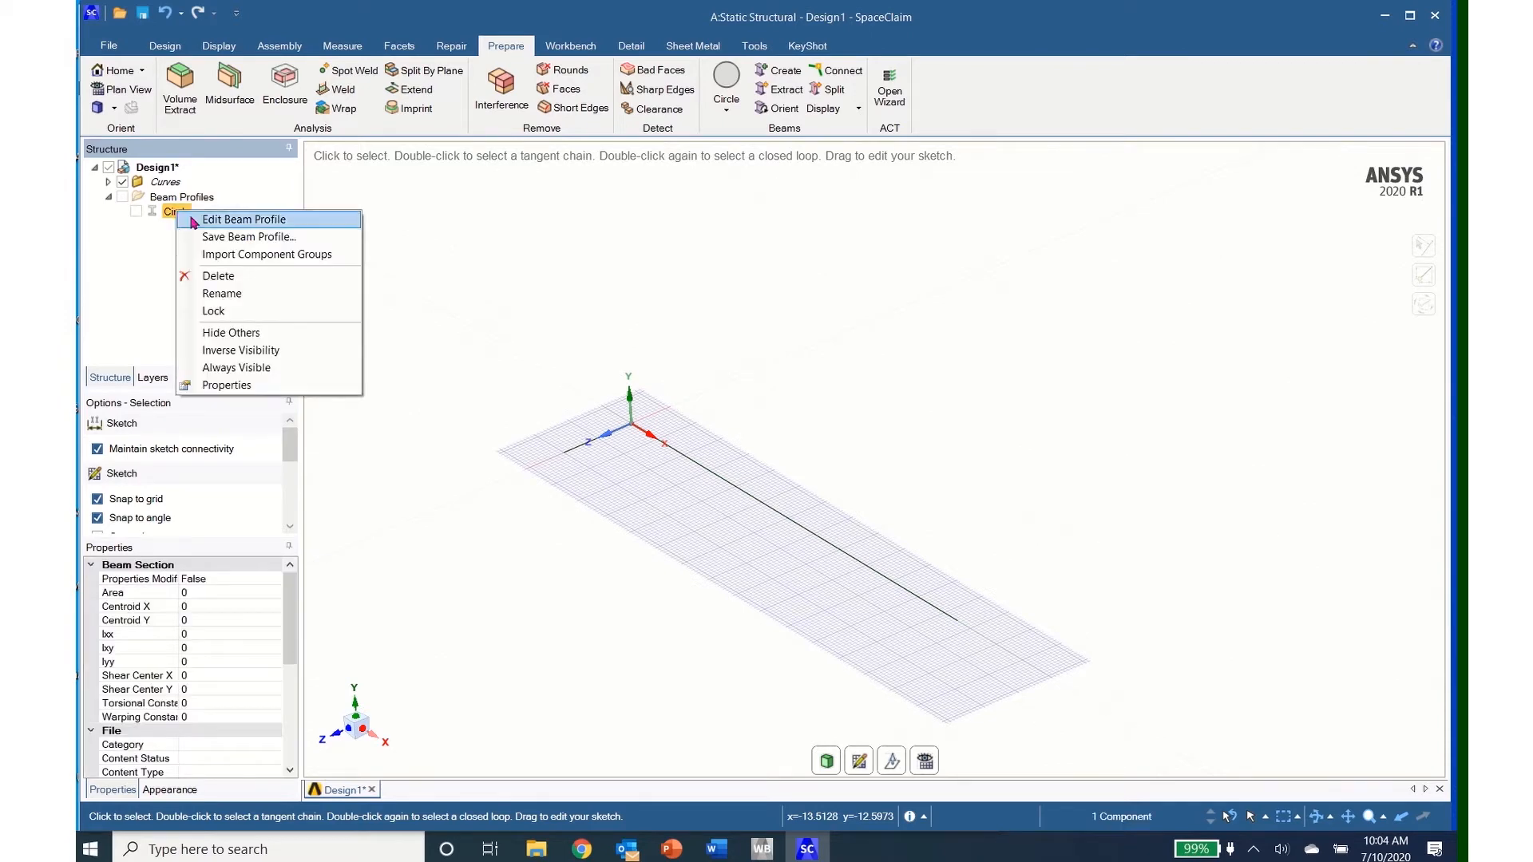
{"action": "left_click", "coordinate": [221, 221]}
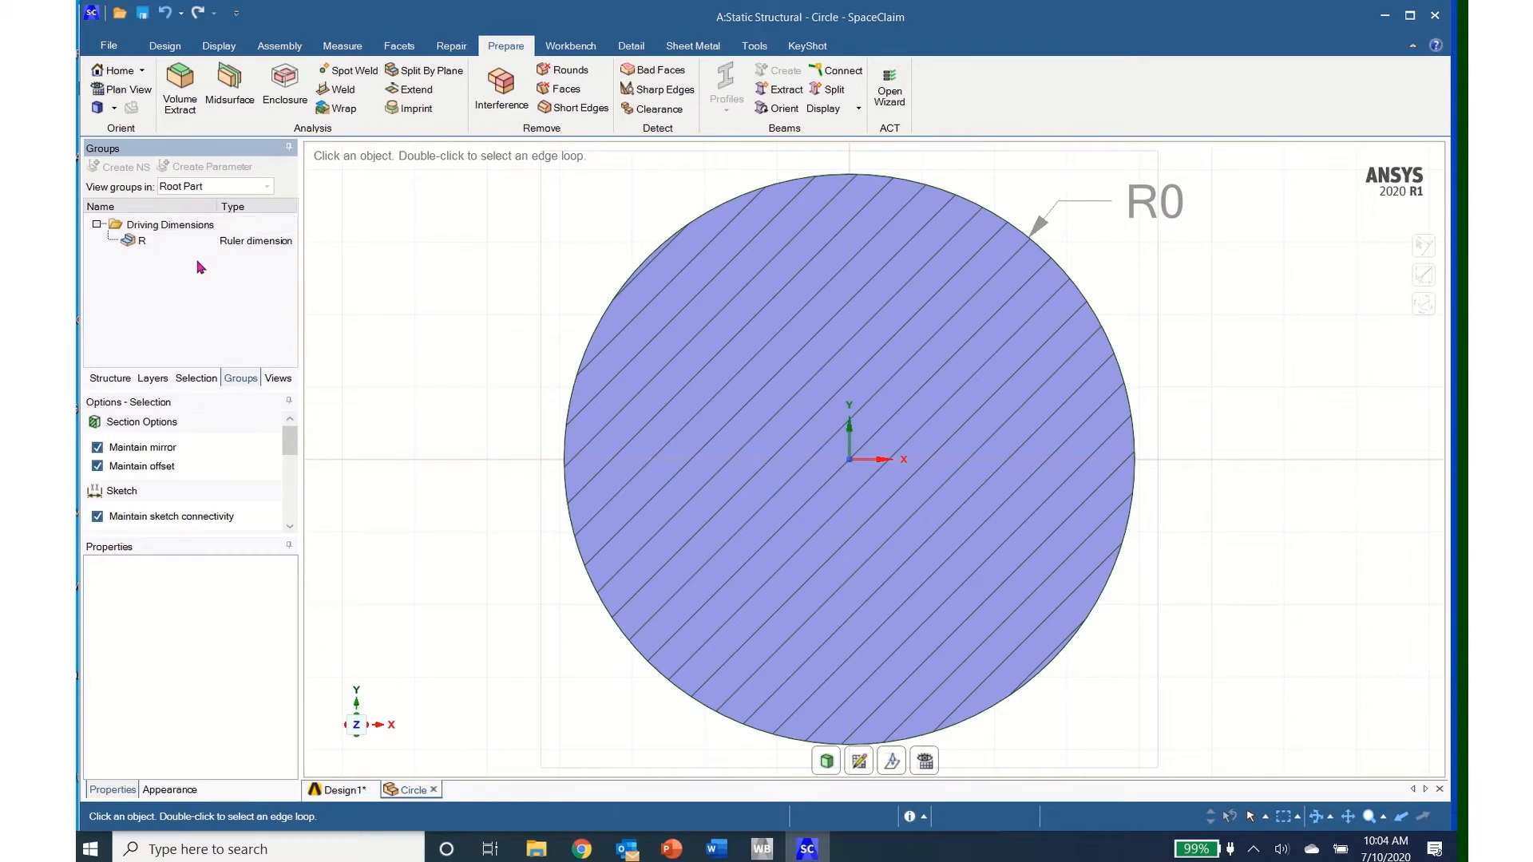
{"action": "left_click", "coordinate": [237, 246]}
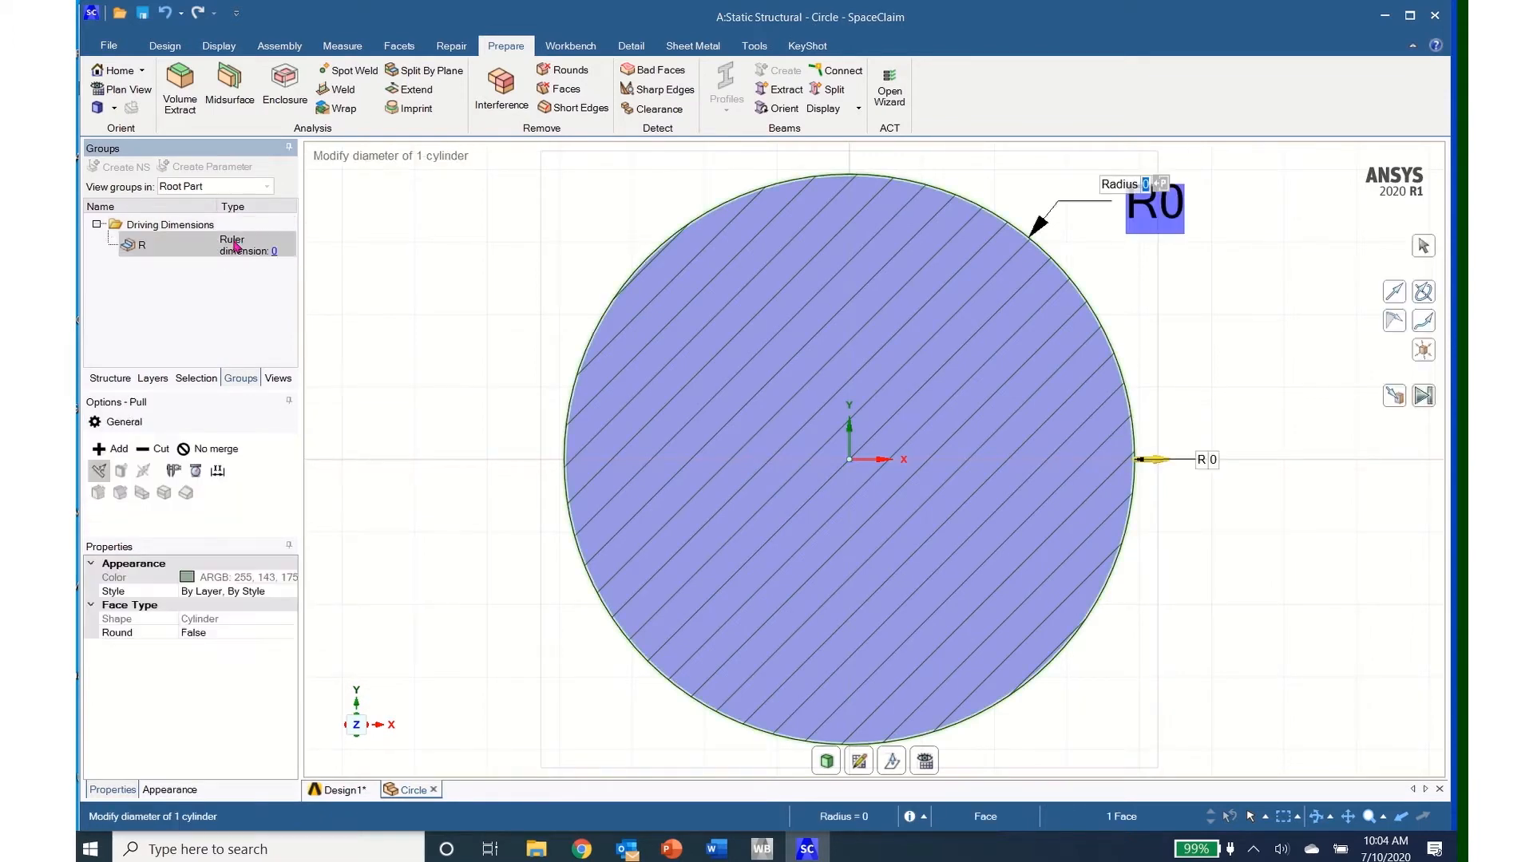
{"action": "left_click", "coordinate": [274, 252]}
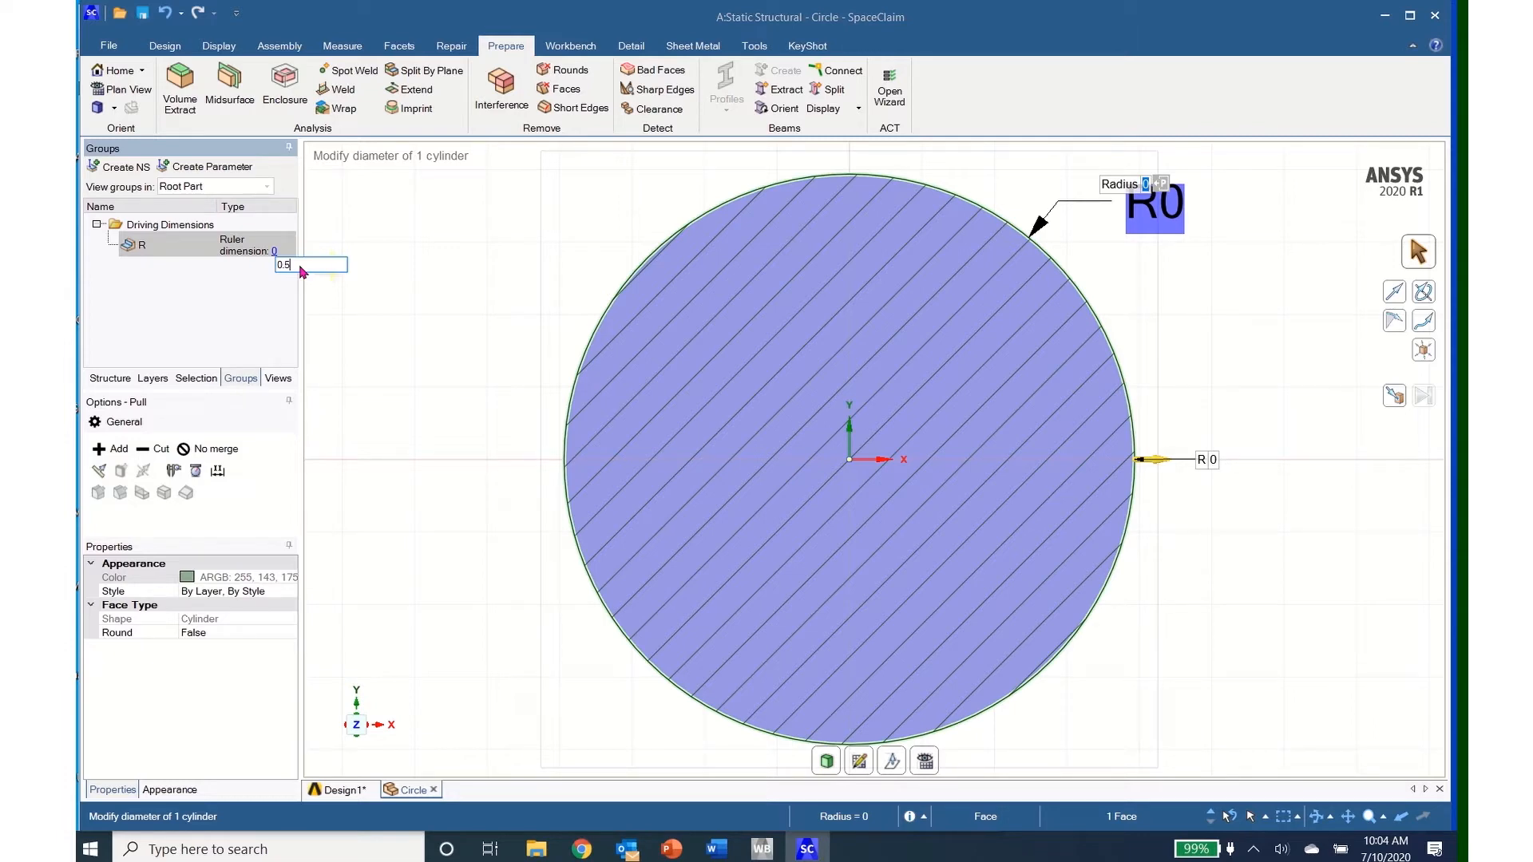
{"action": "key", "text": "Return"}
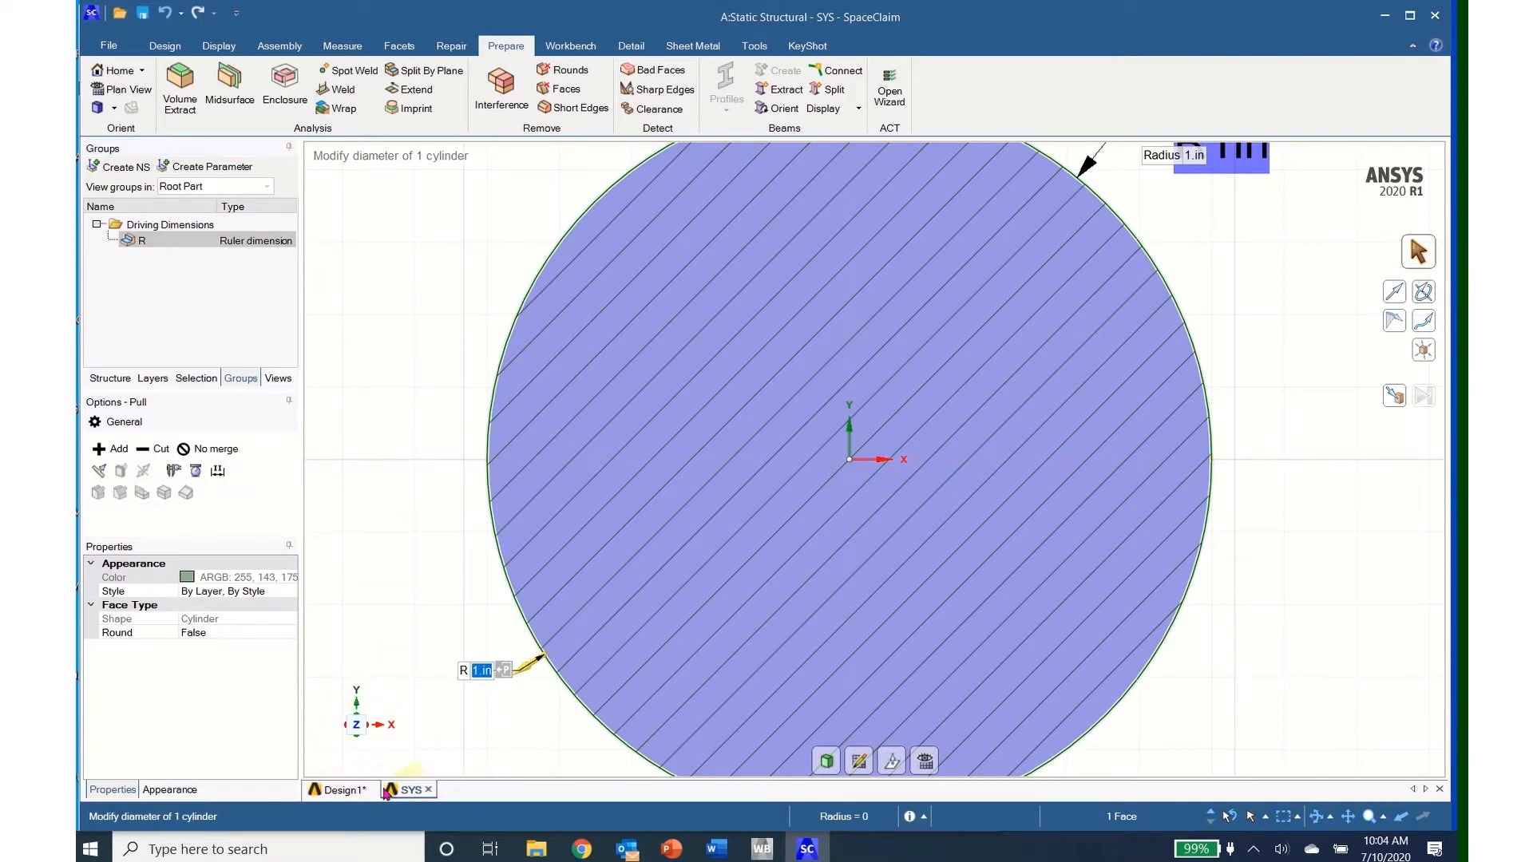
{"action": "left_click", "coordinate": [343, 791]}
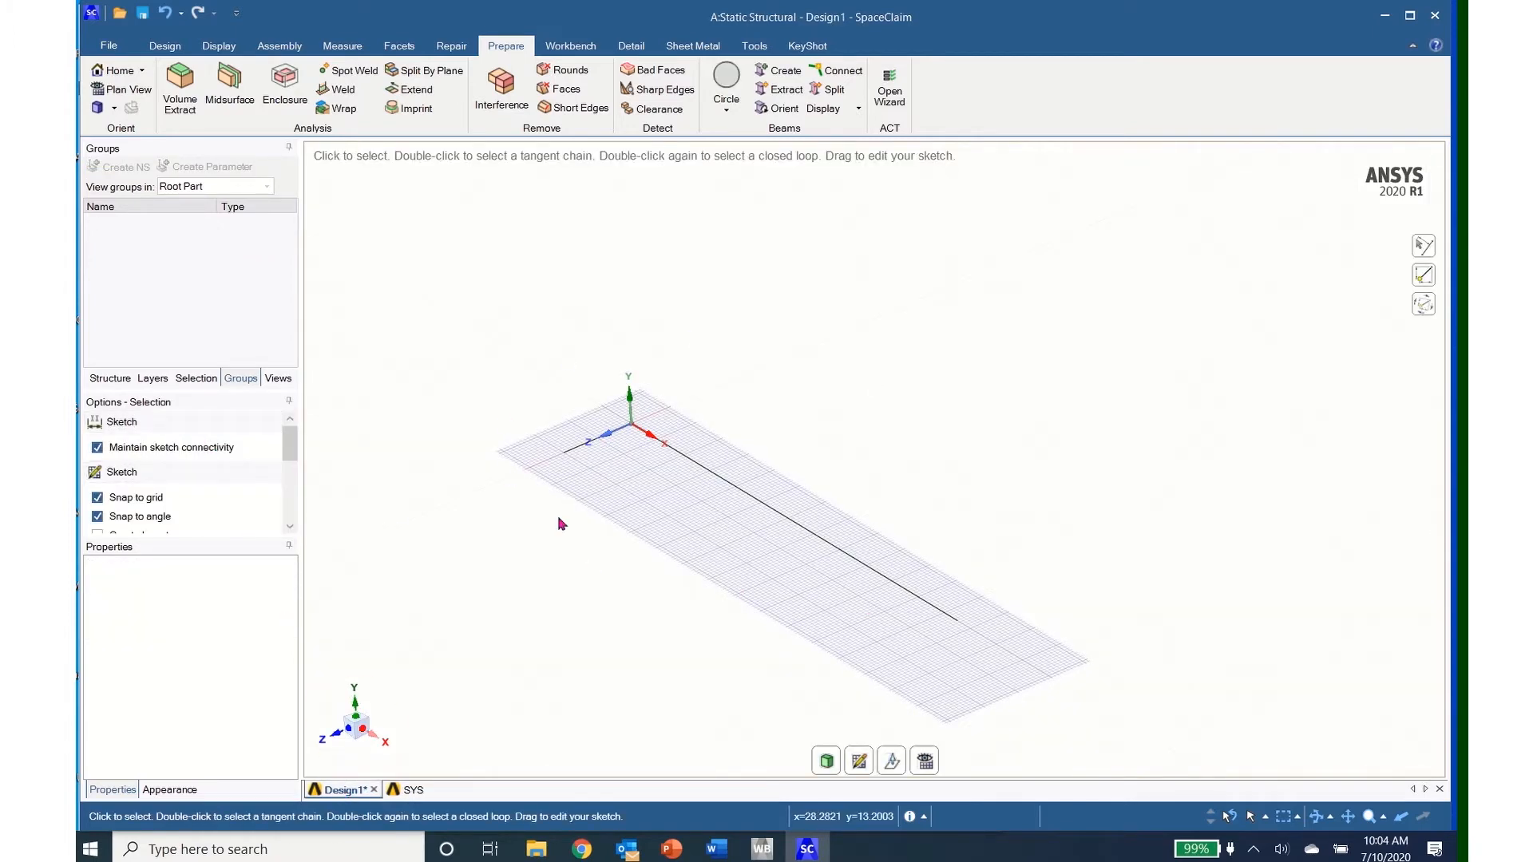
Step: Select all six lines under Curves and create beams from them with the Circle profile
{"action": "left_click", "coordinate": [110, 380]}
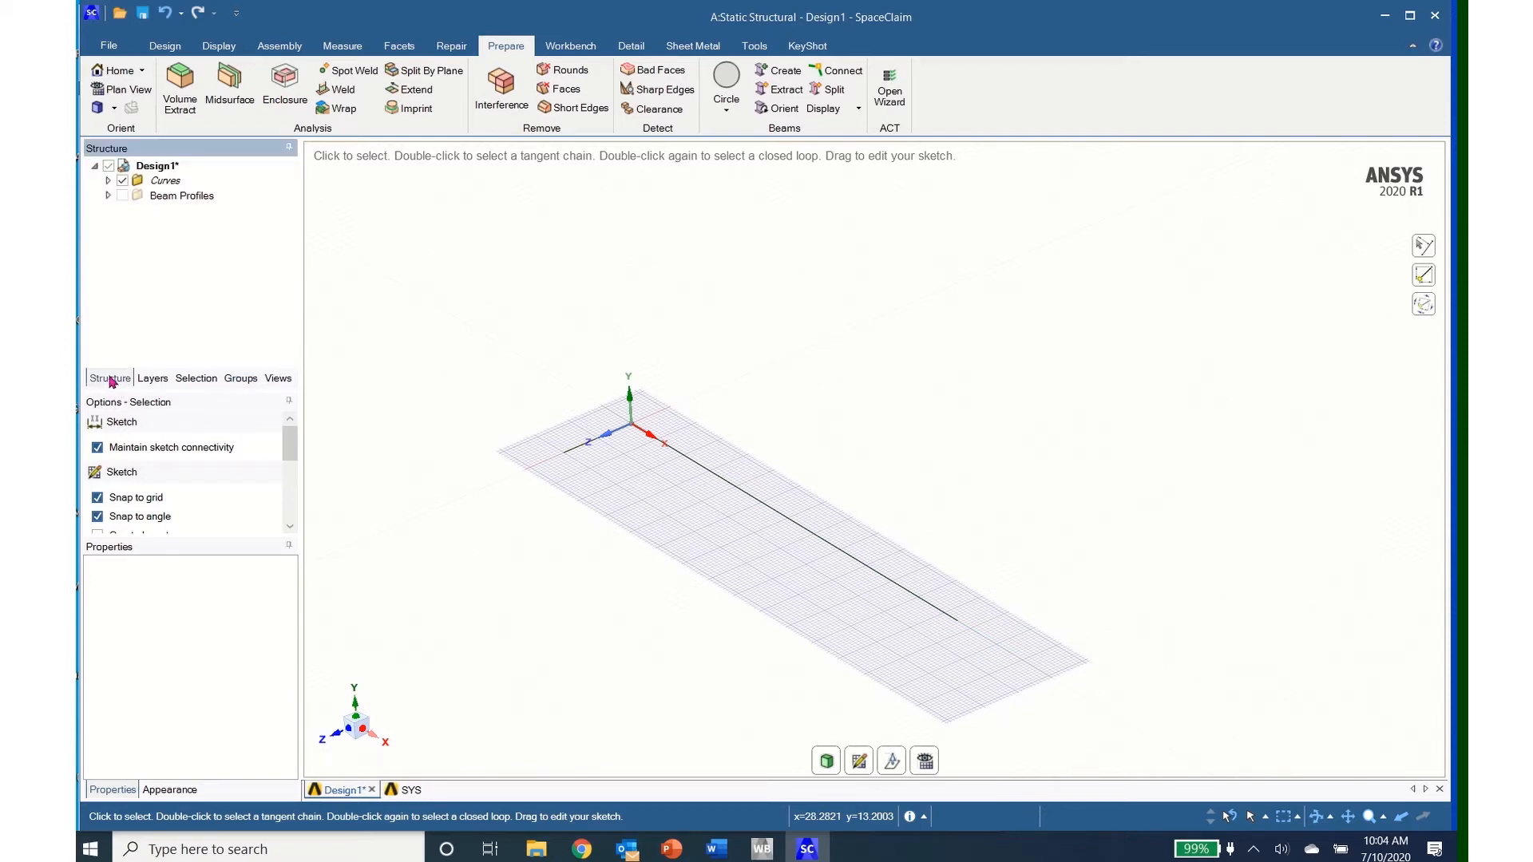
{"action": "left_click", "coordinate": [110, 182]}
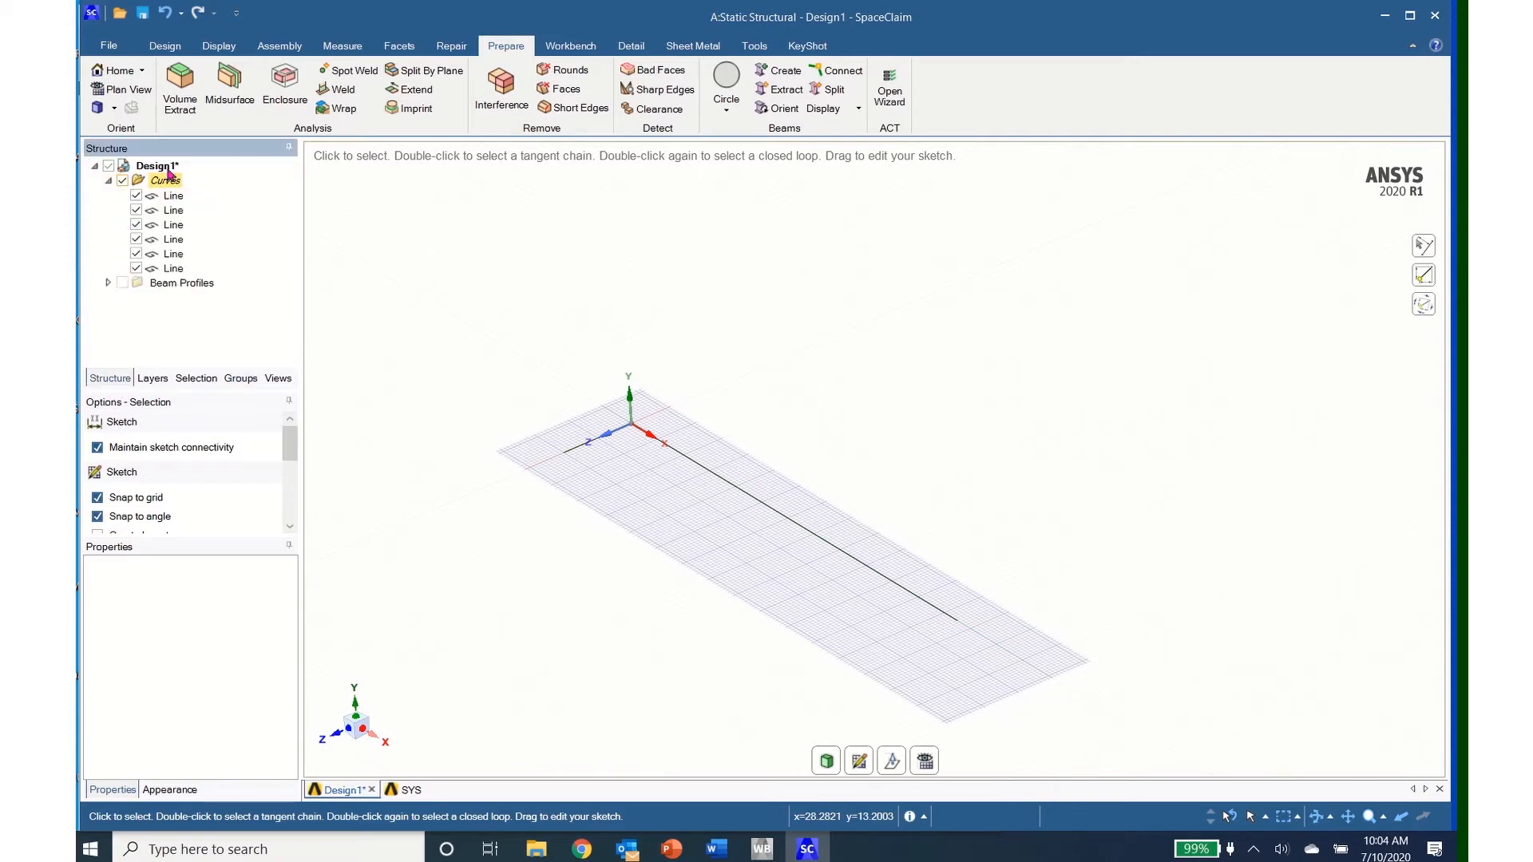
{"action": "left_click", "coordinate": [218, 47]}
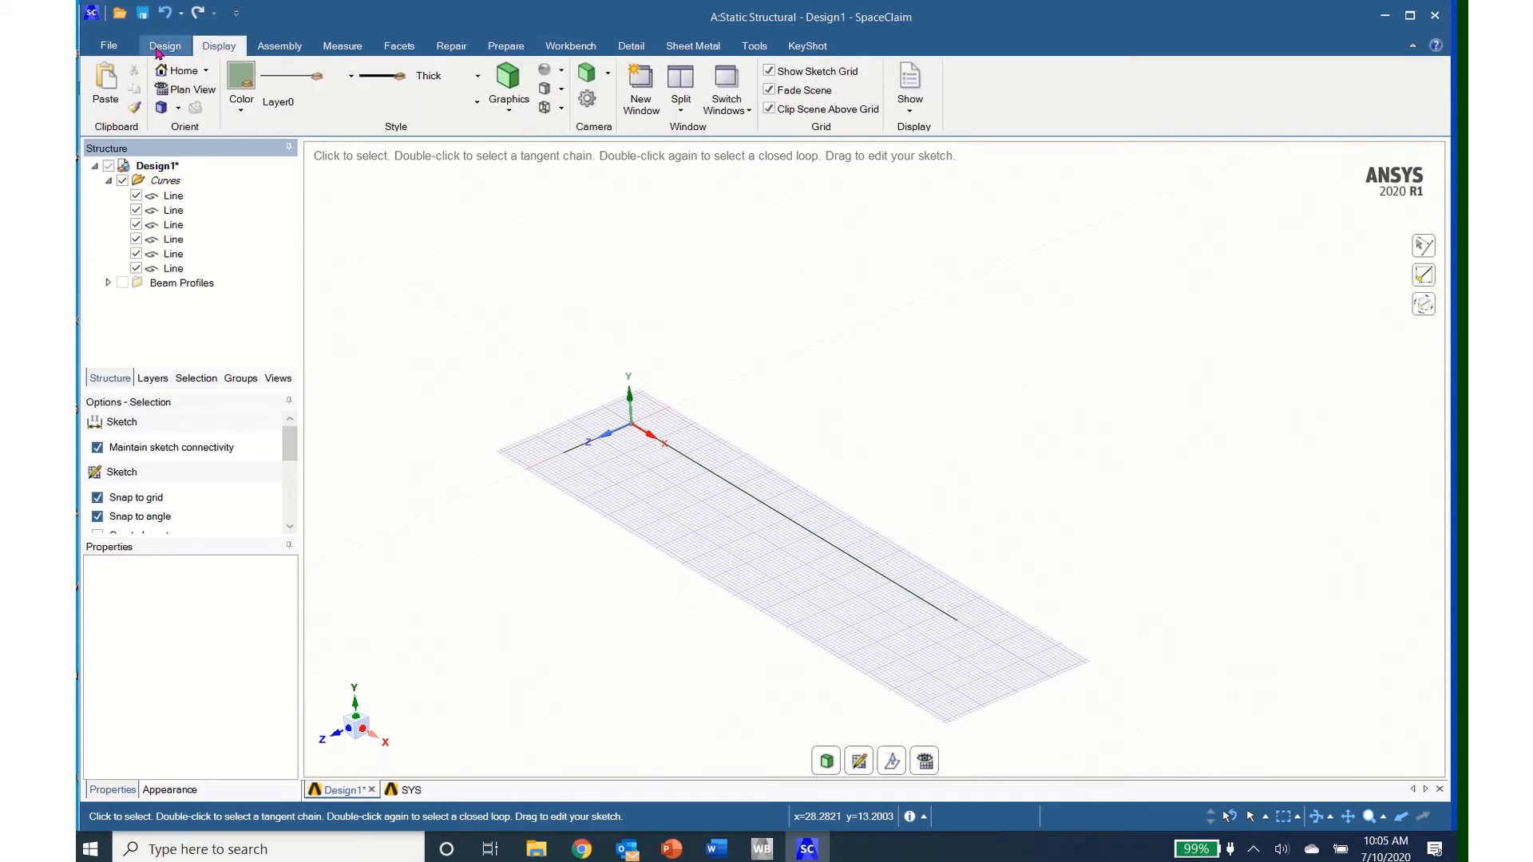
{"action": "left_click", "coordinate": [163, 47]}
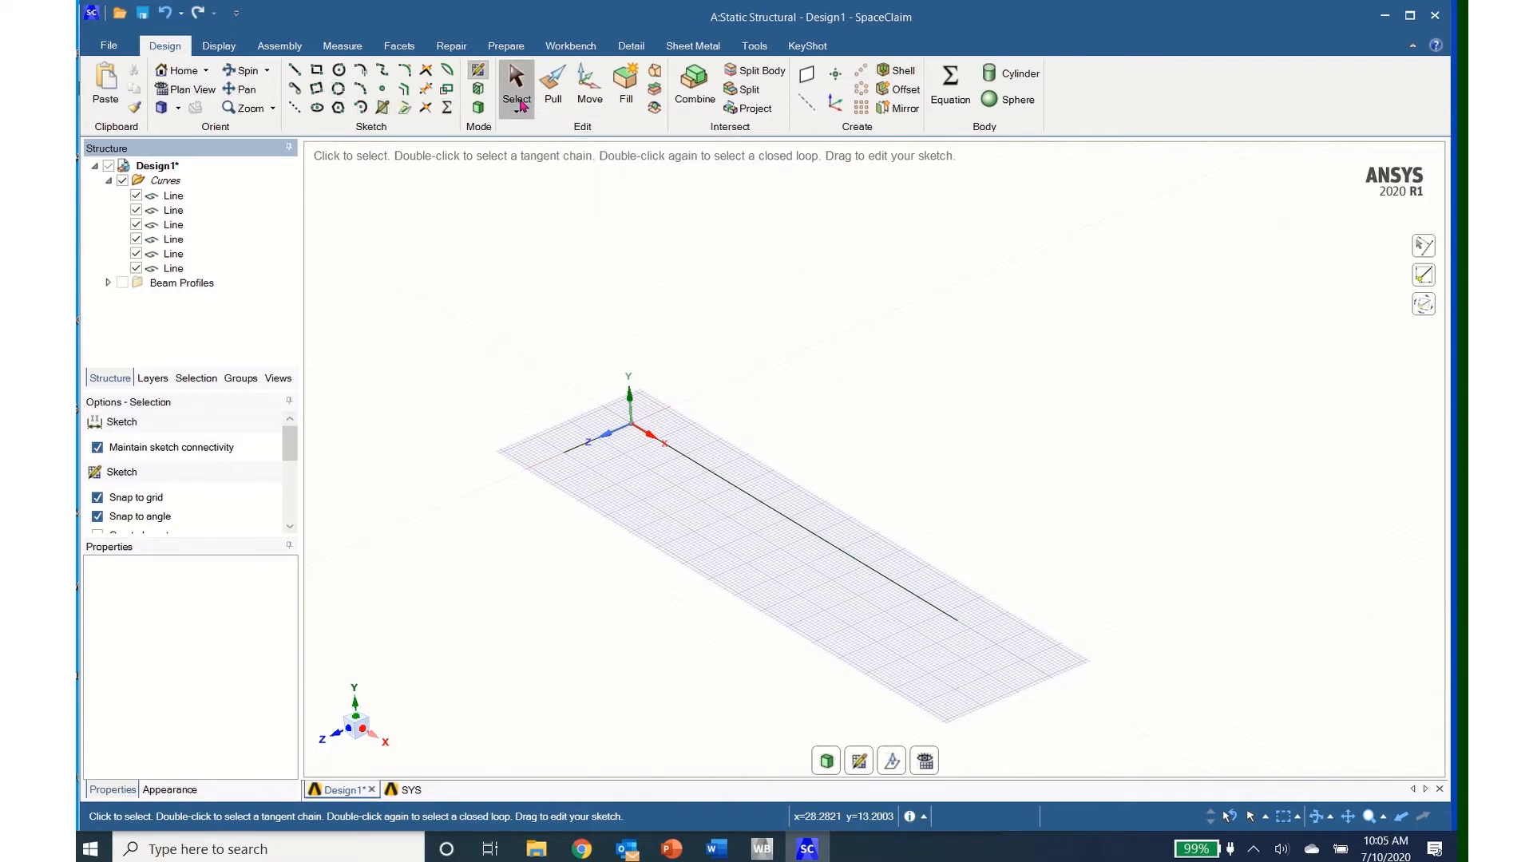
{"action": "left_click", "coordinate": [170, 197]}
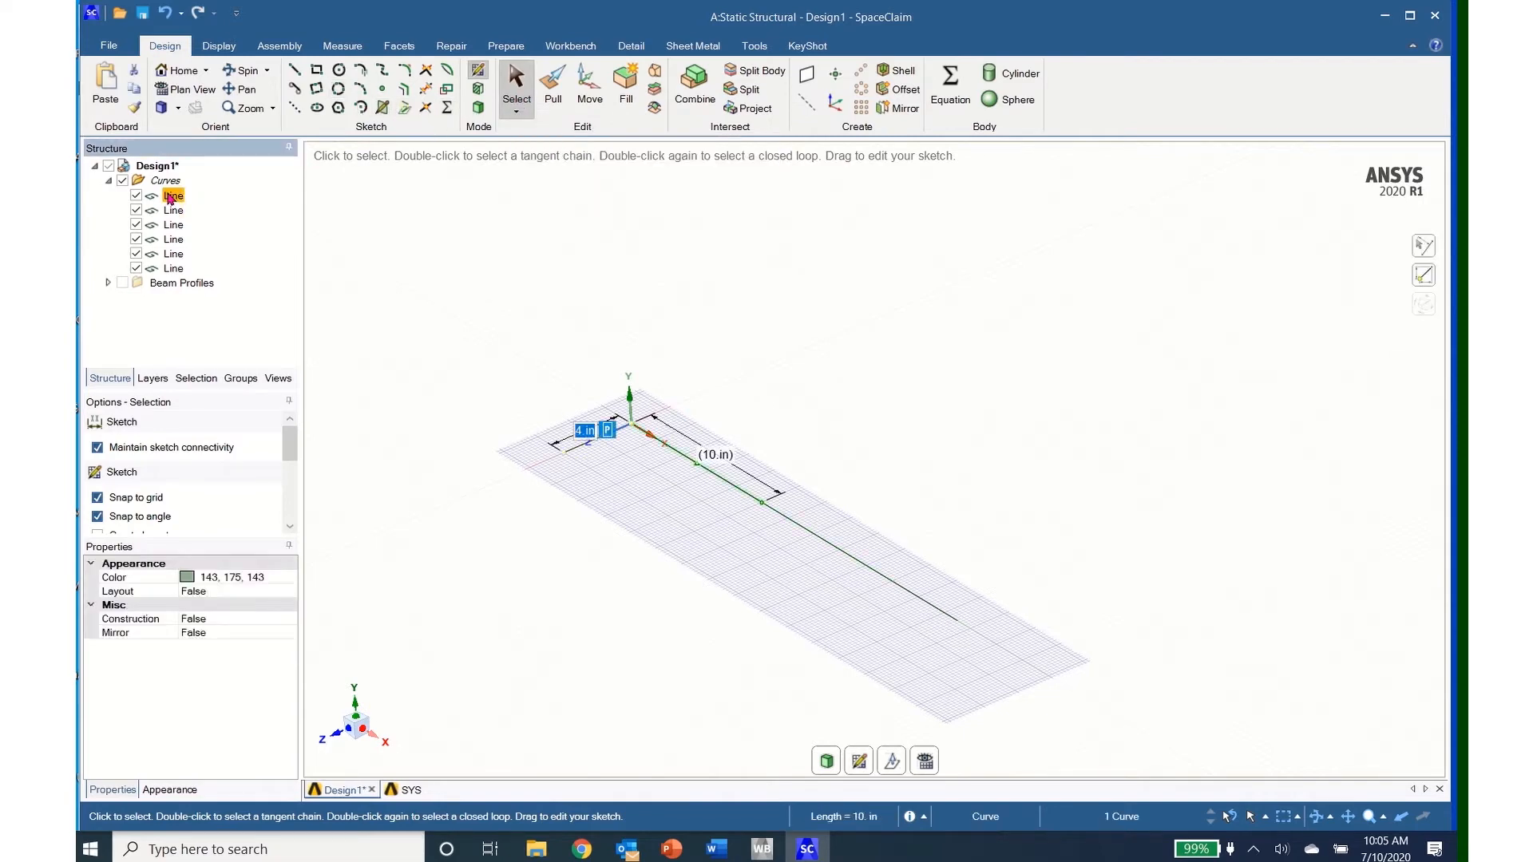
{"action": "key", "text": "shift"}
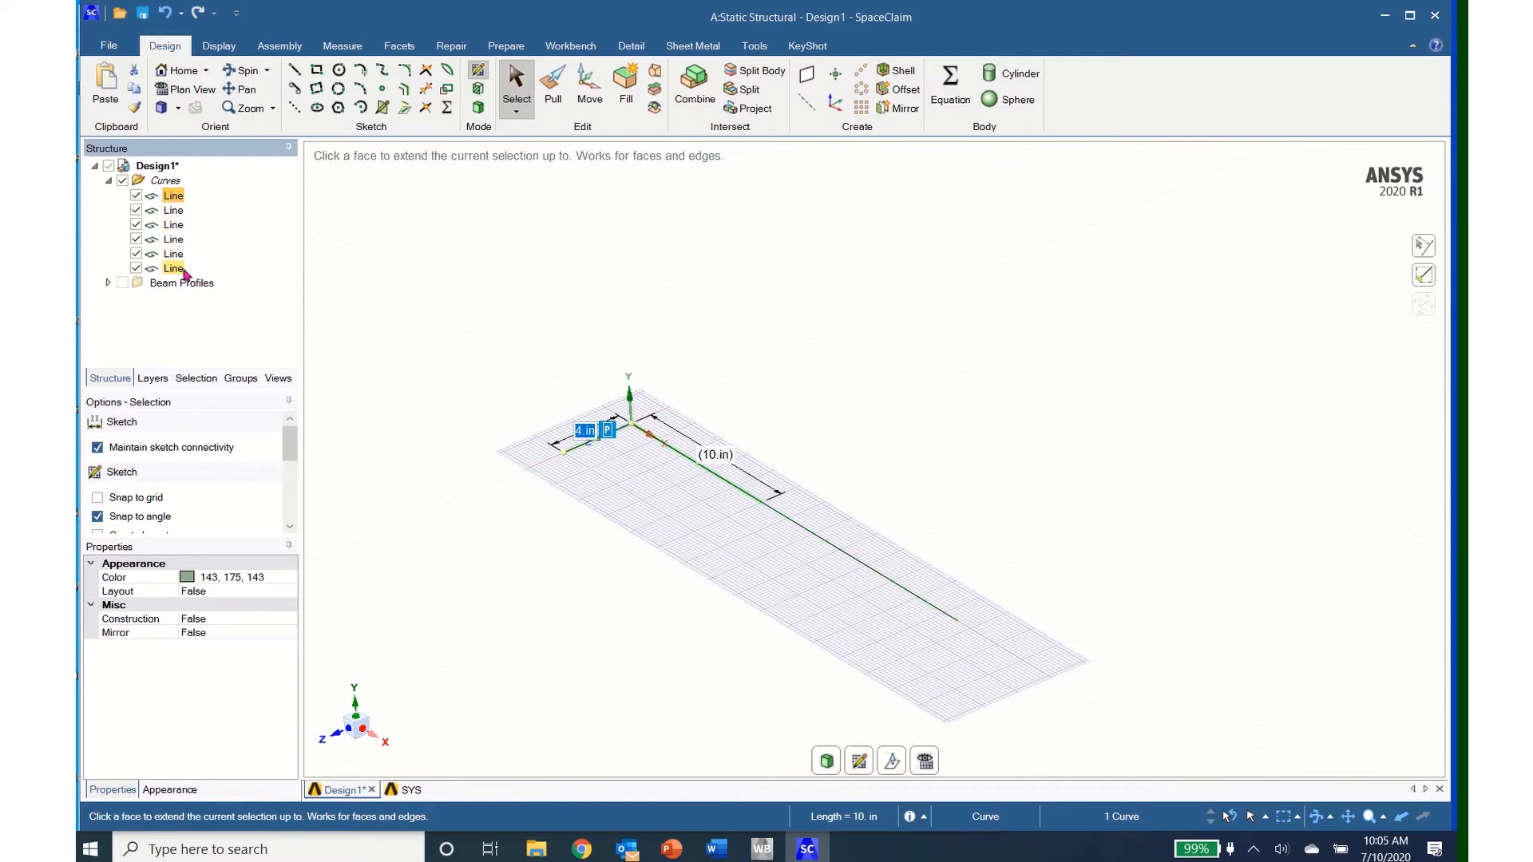
{"action": "left_click", "coordinate": [183, 271], "text": "shift"}
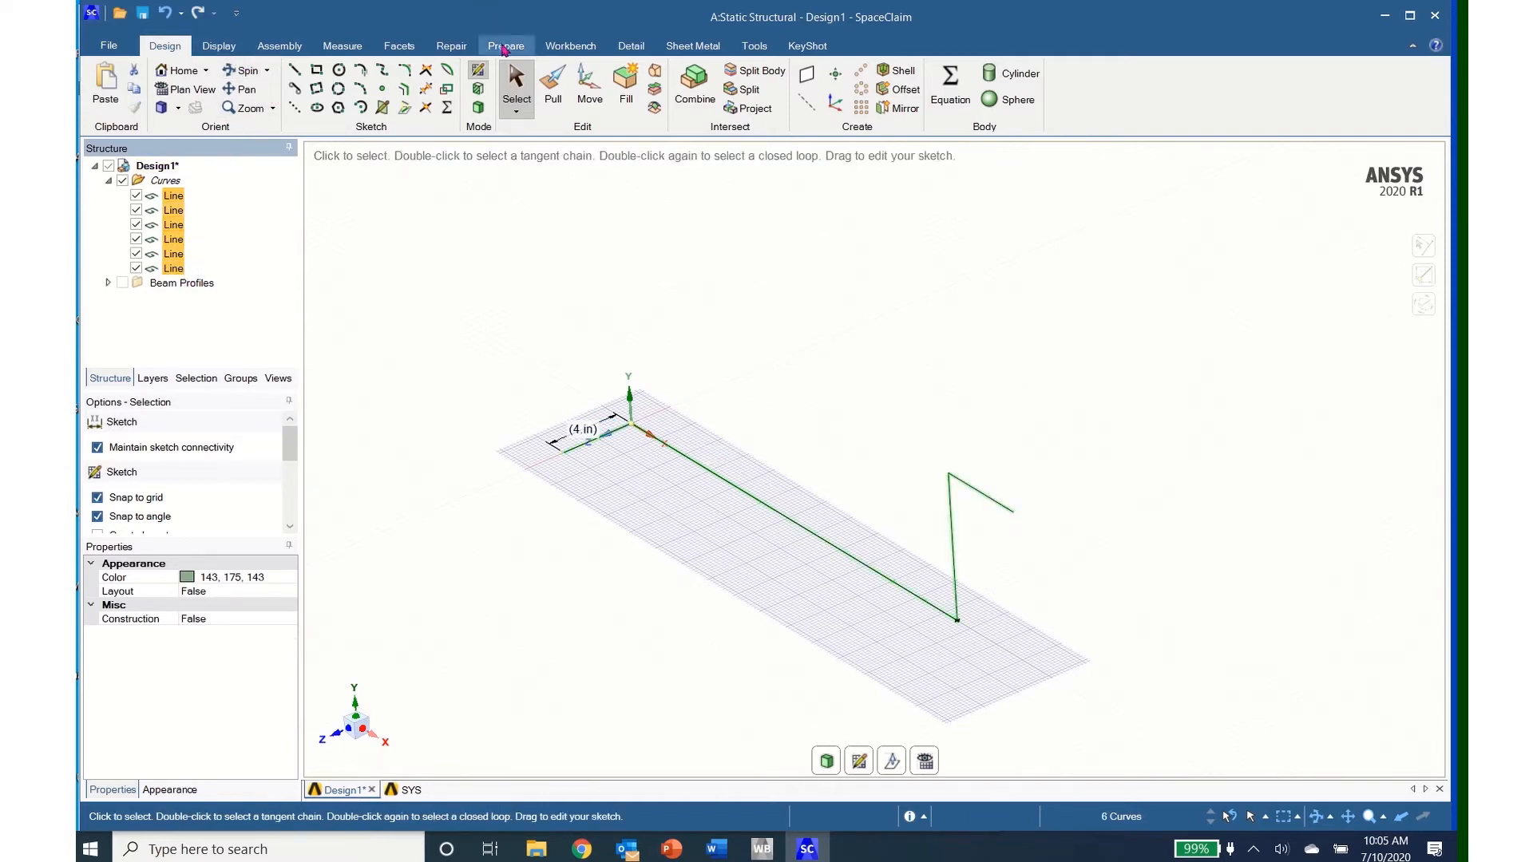
{"action": "left_click", "coordinate": [505, 47]}
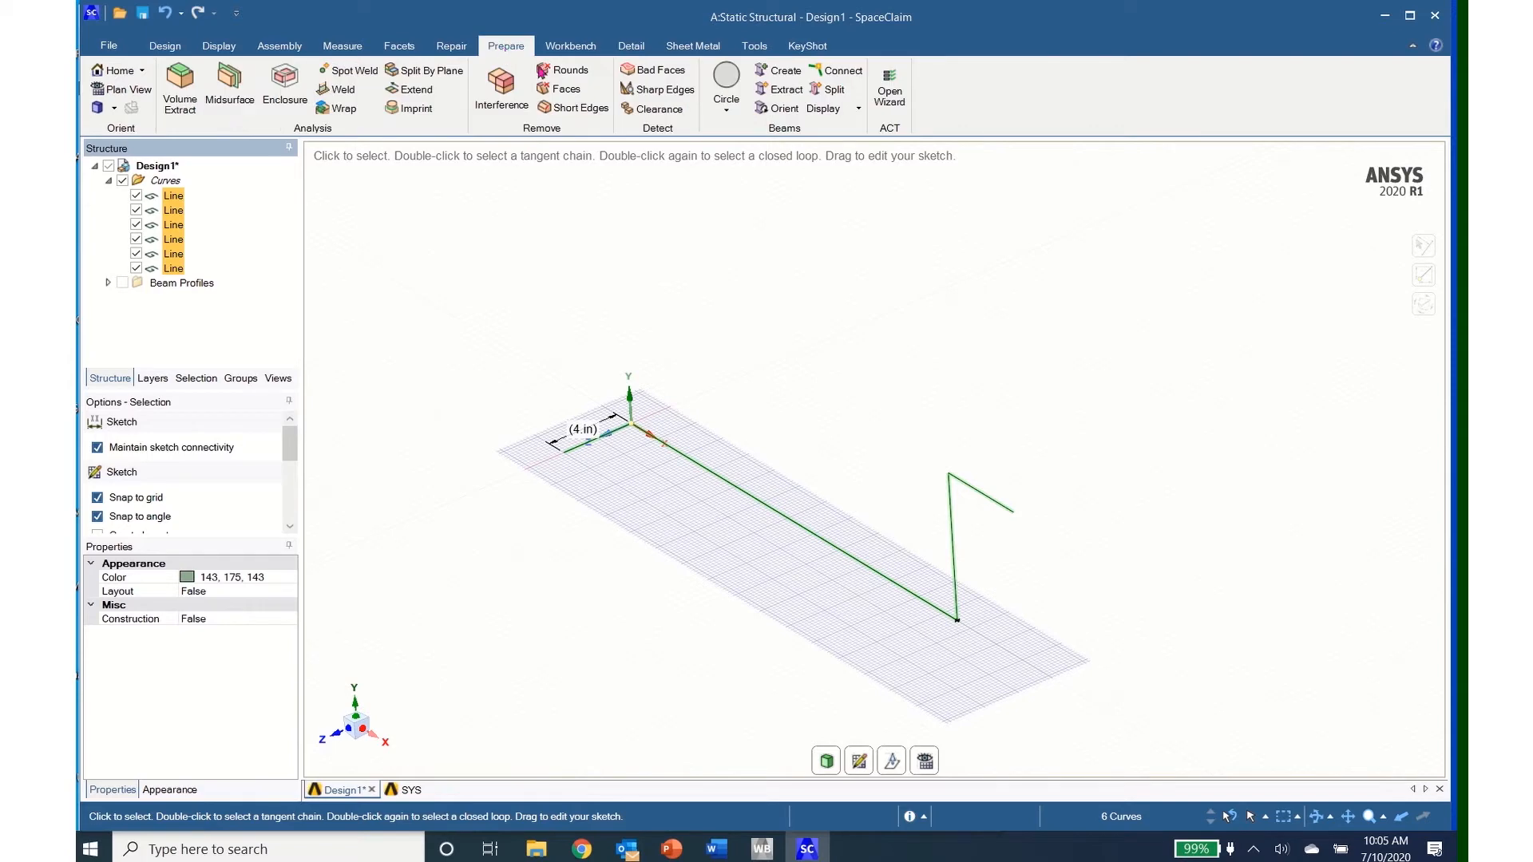
{"action": "left_click", "coordinate": [786, 73]}
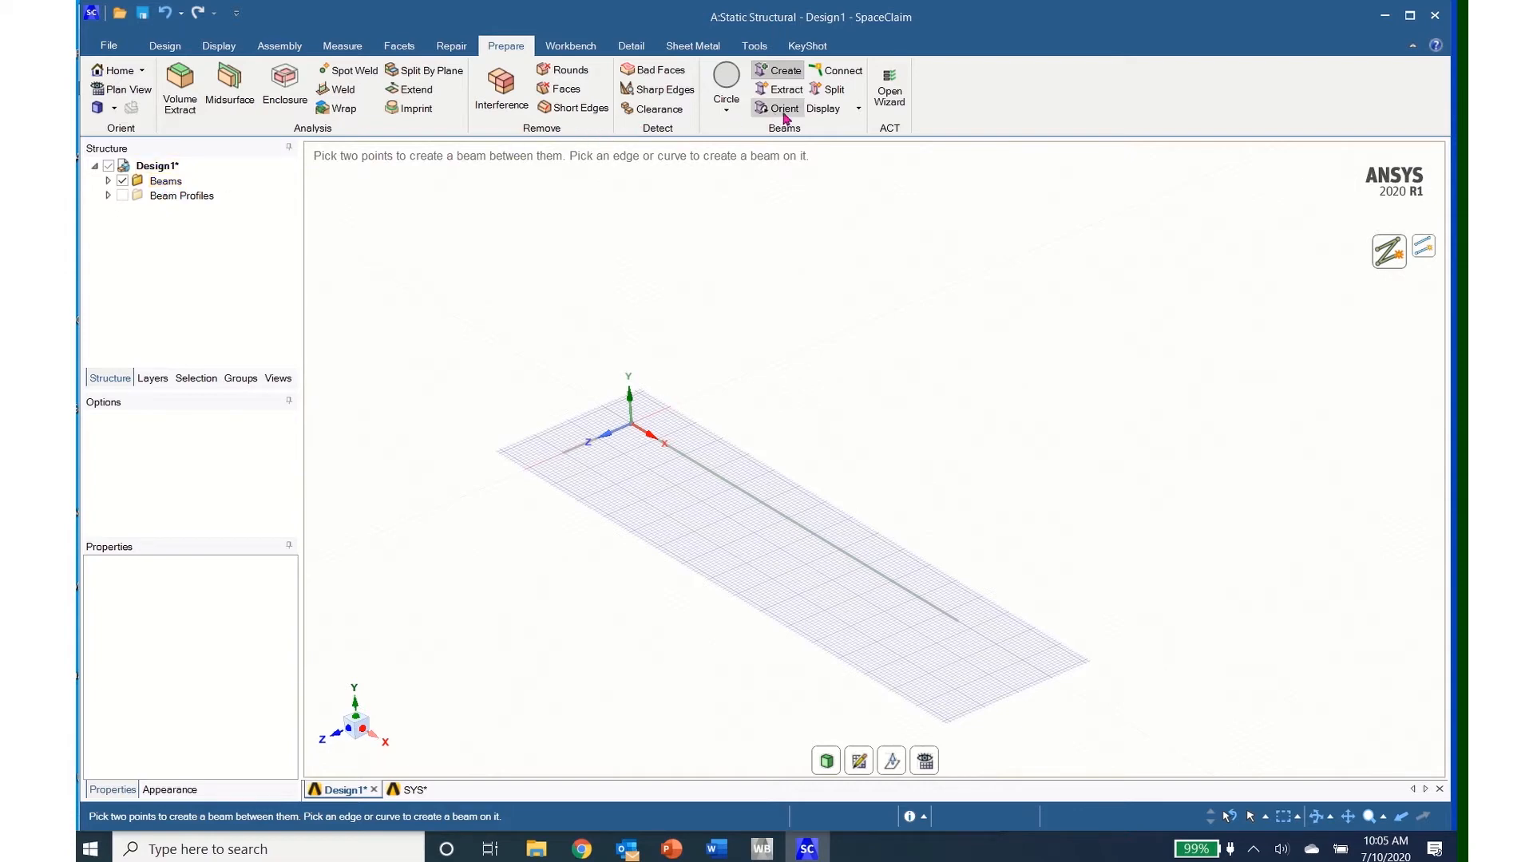
Step: Display the beams as solid beams and switch the model from sketch mode to 3D mode
{"action": "left_click", "coordinate": [836, 111]}
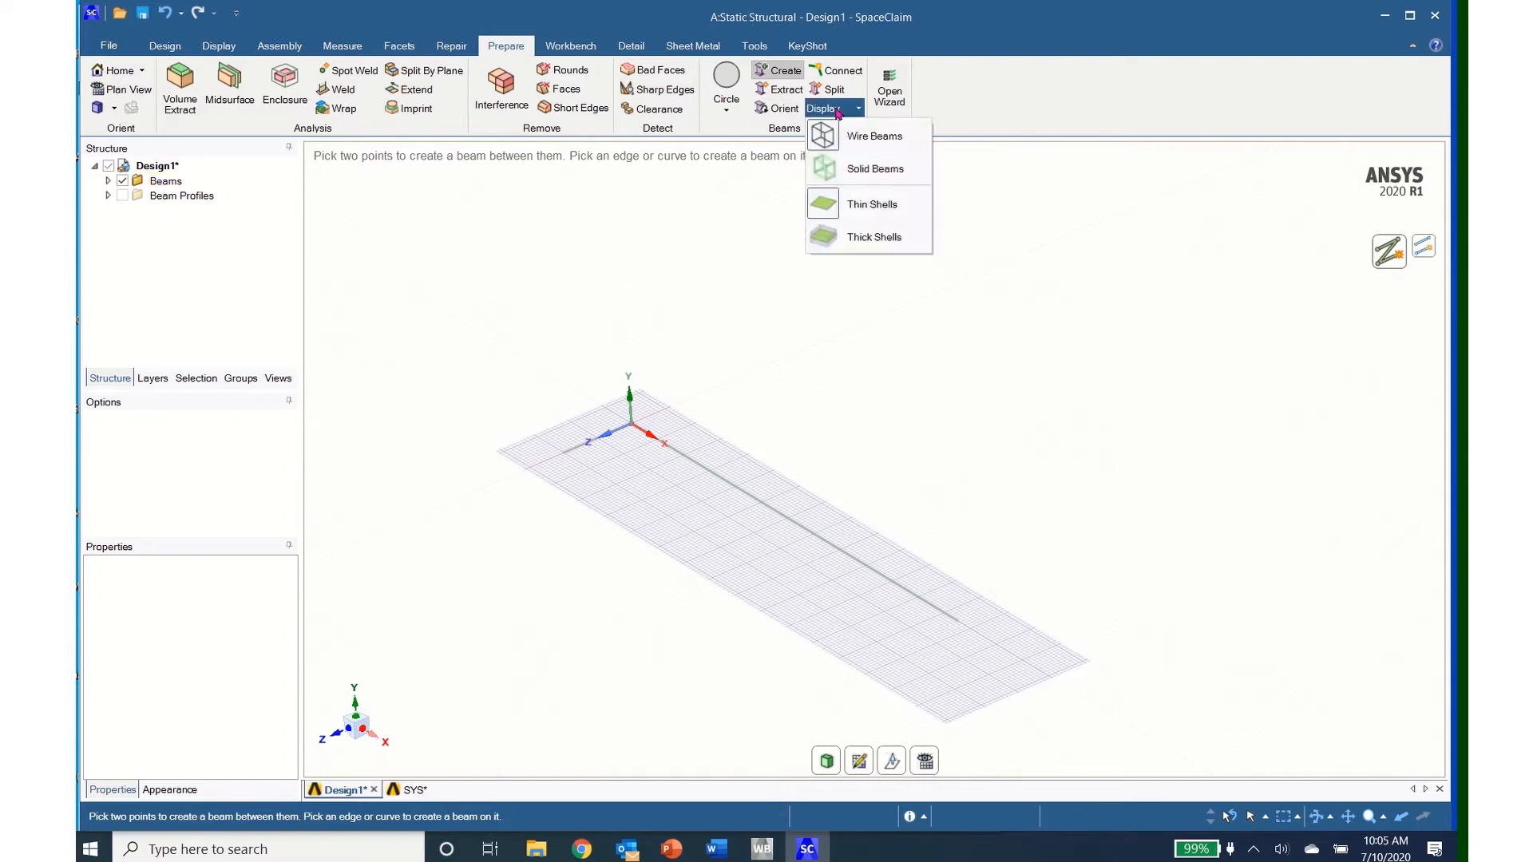
{"action": "left_click", "coordinate": [861, 169]}
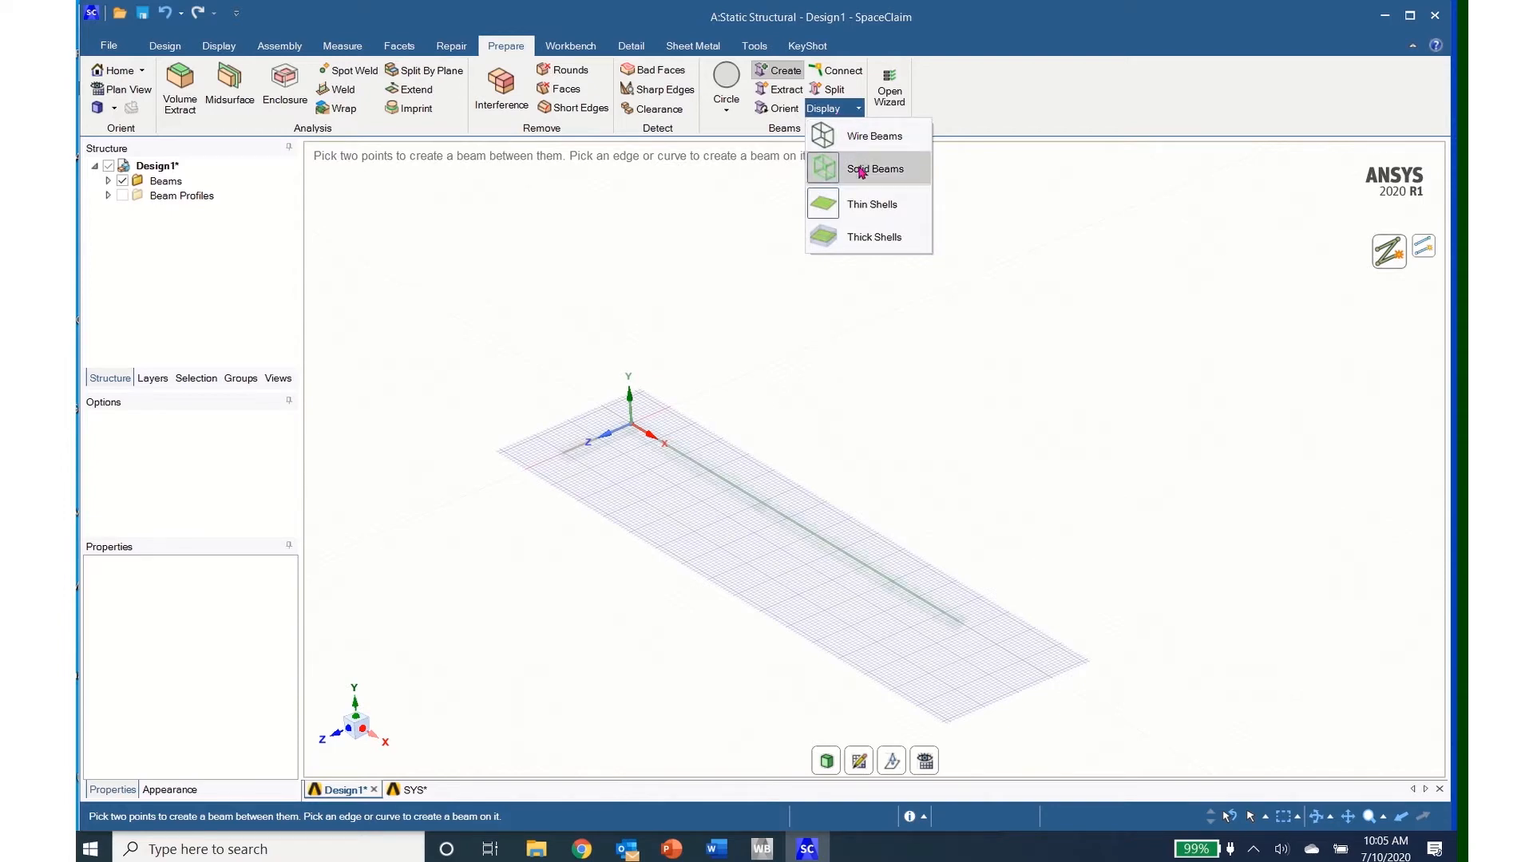
{"action": "left_click", "coordinate": [660, 662]}
{"action": "middle_click_drag", "start_coordinate": [659, 661], "coordinate": [696, 668]}
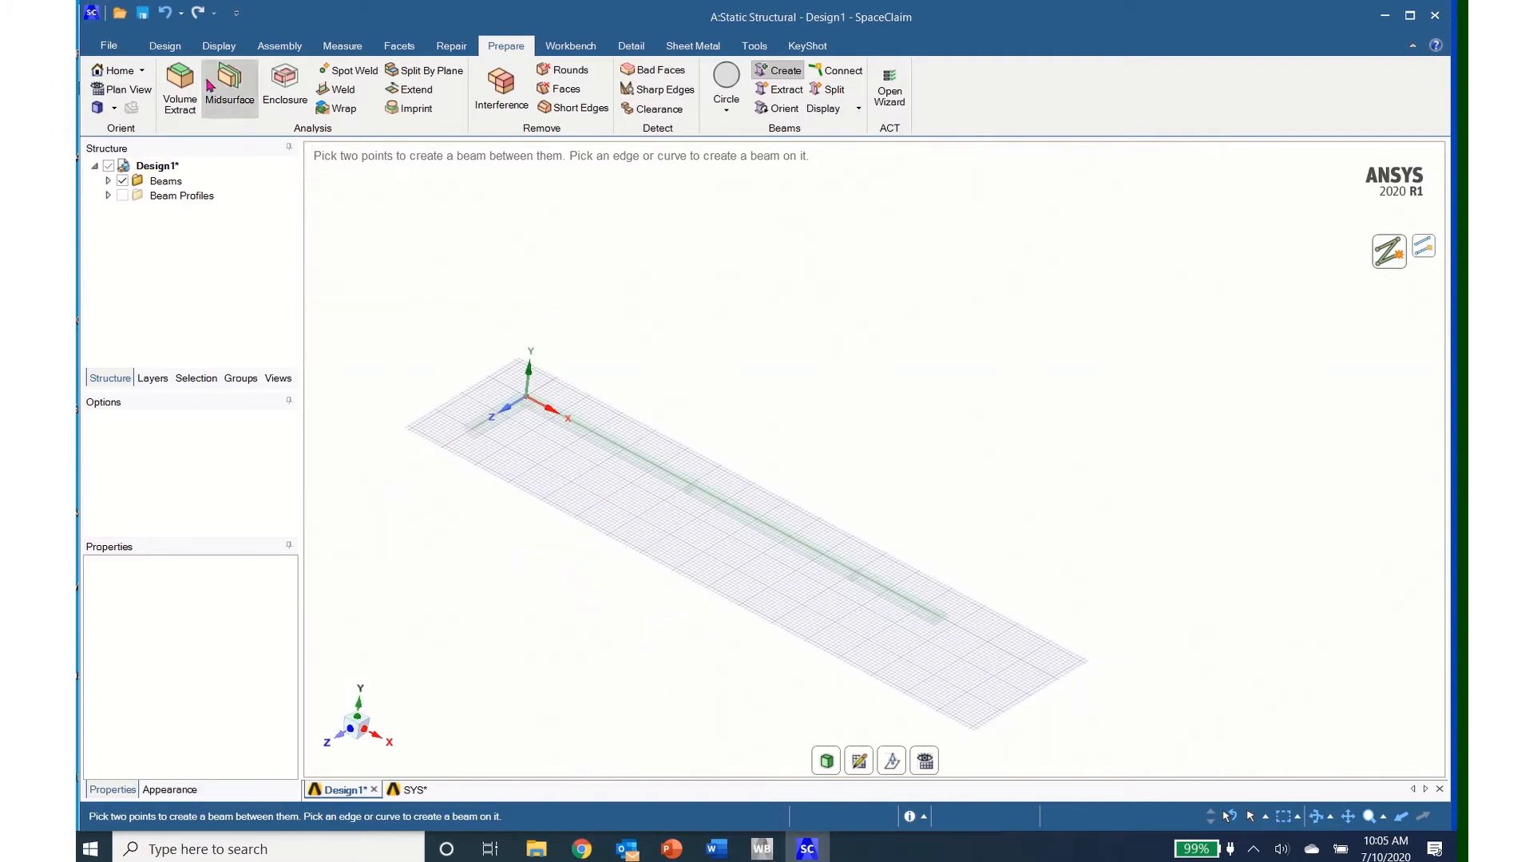
{"action": "left_click", "coordinate": [168, 46]}
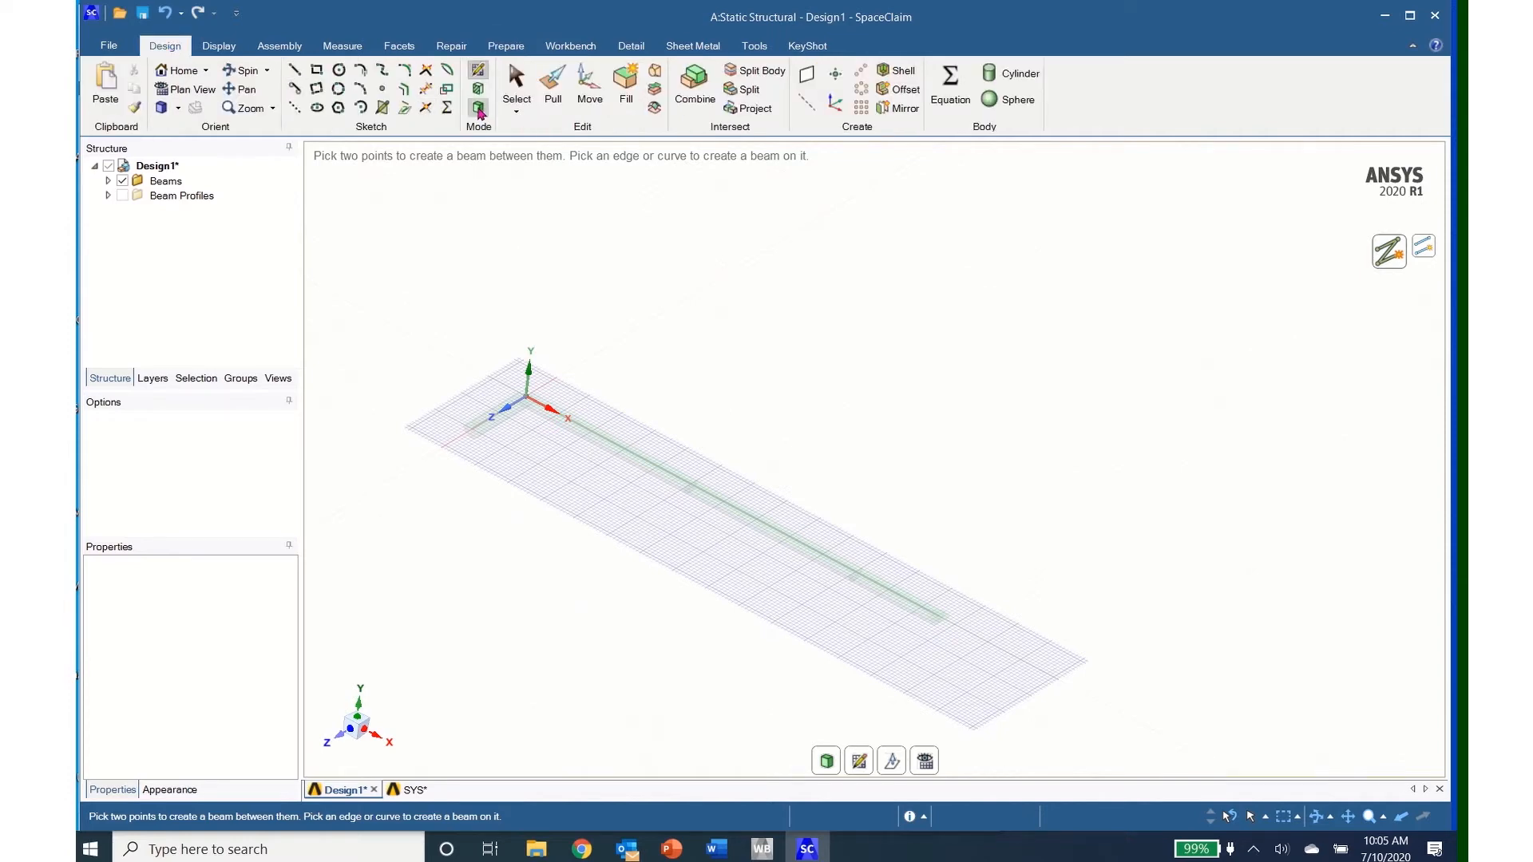
{"action": "left_click", "coordinate": [478, 108]}
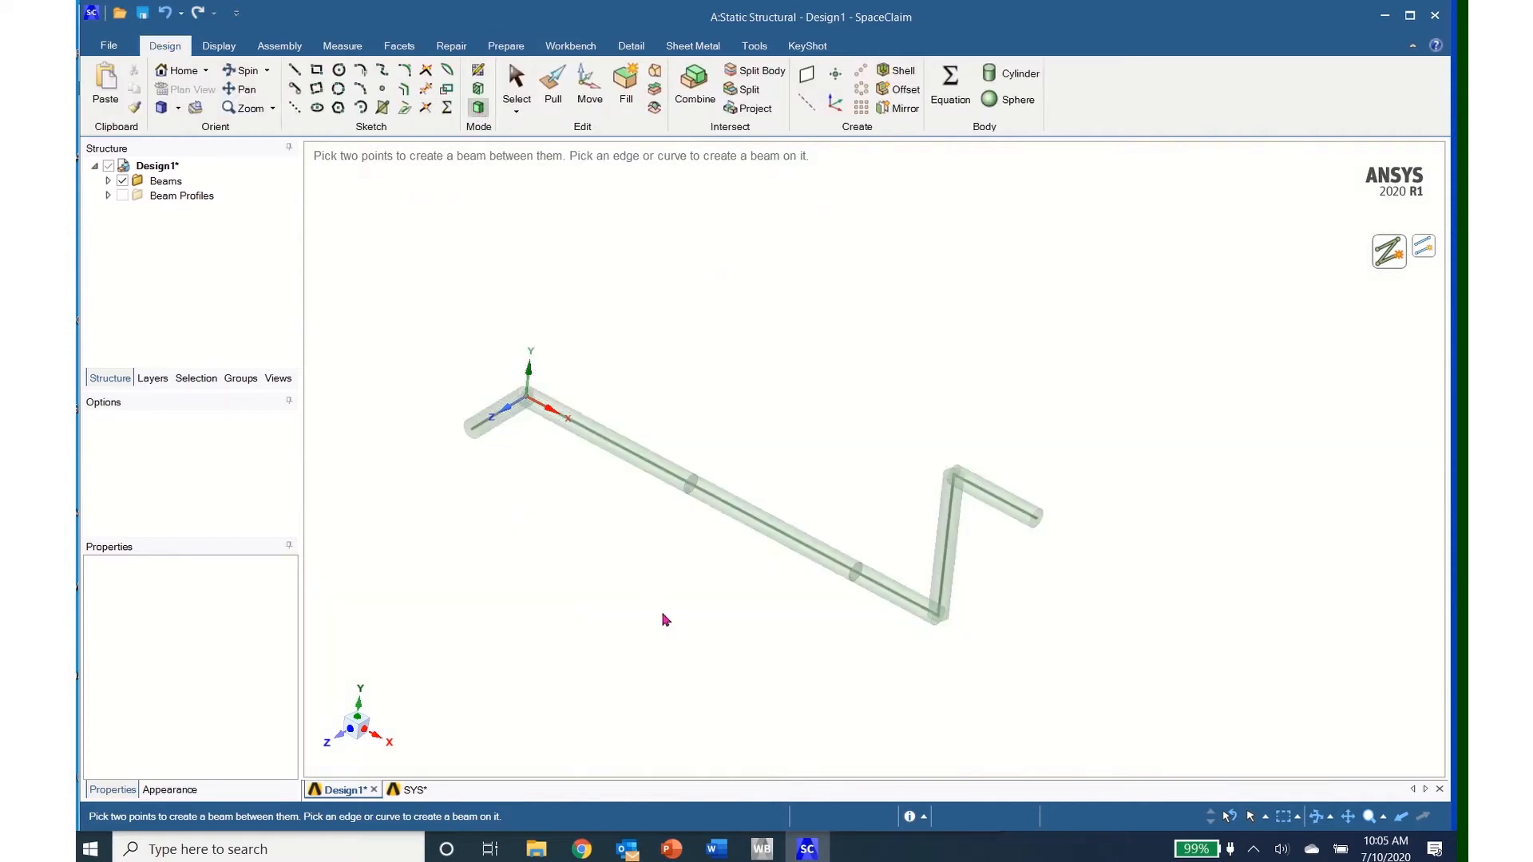
{"action": "mouse_move", "coordinate": [671, 627]}
{"action": "middle_mouse_down"}
{"action": "mouse_move", "coordinate": [595, 657]}
{"action": "mouse_move", "coordinate": [671, 647]}
{"action": "mouse_move", "coordinate": [763, 585]}
{"action": "middle_mouse_up"}
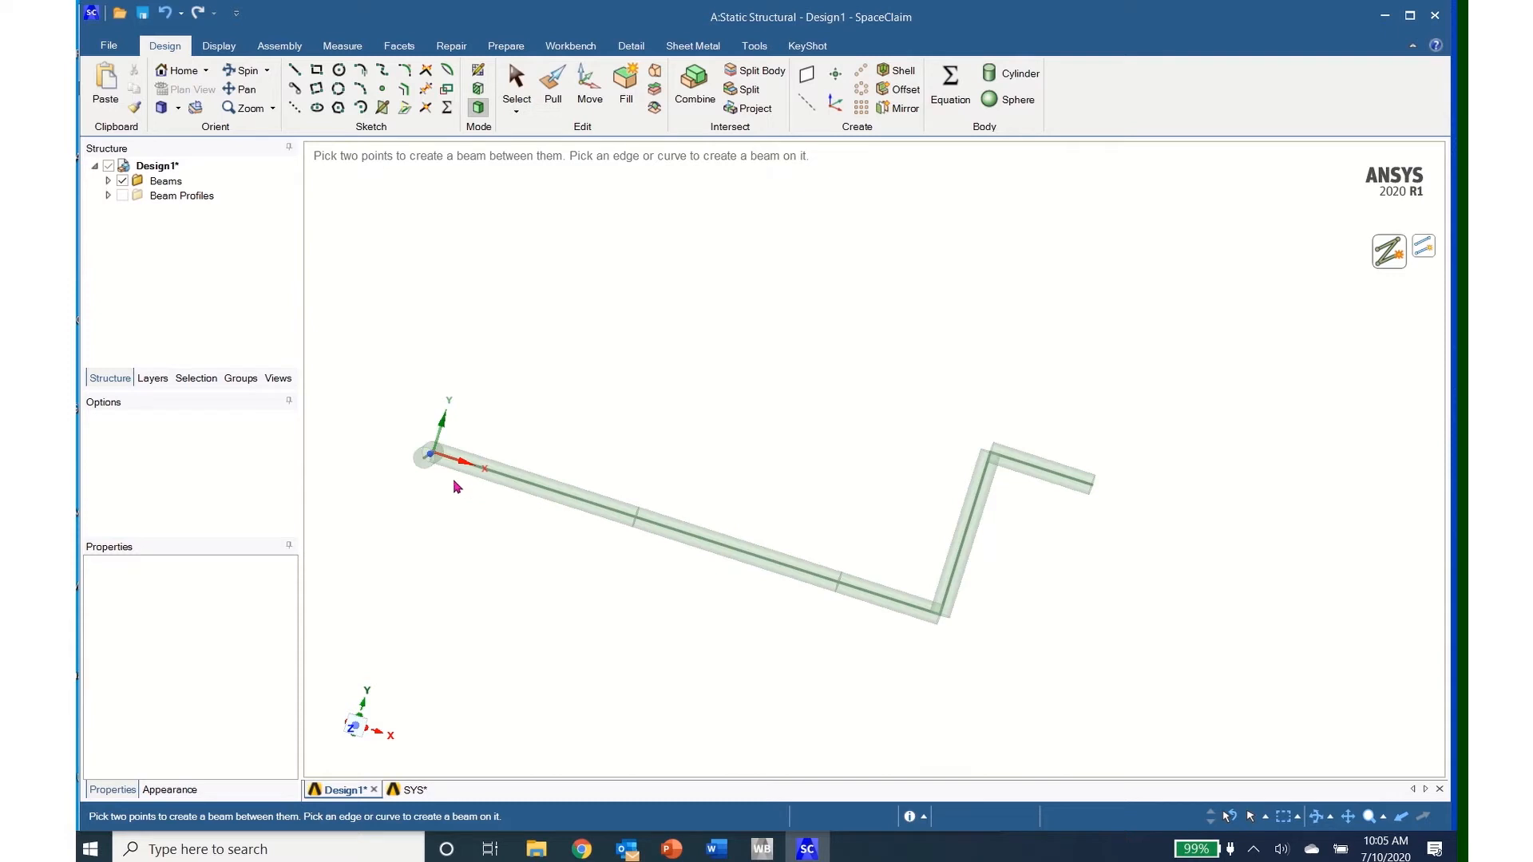
{"action": "middle_click_drag", "start_coordinate": [524, 541], "coordinate": [494, 610]}
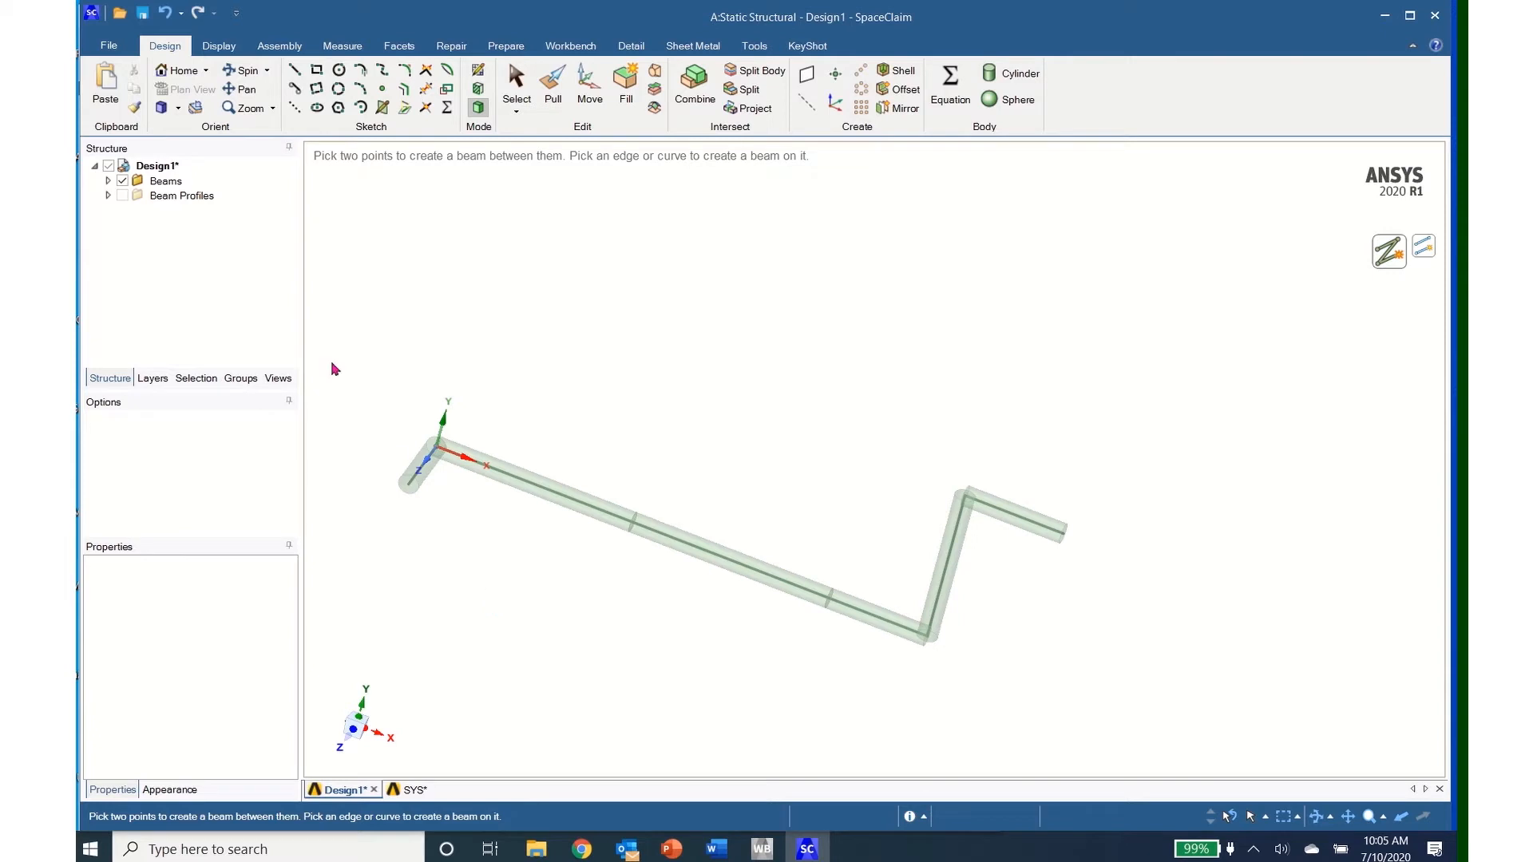
Step: Move all six circular beams together into one new component named Beam
{"action": "left_click", "coordinate": [109, 182]}
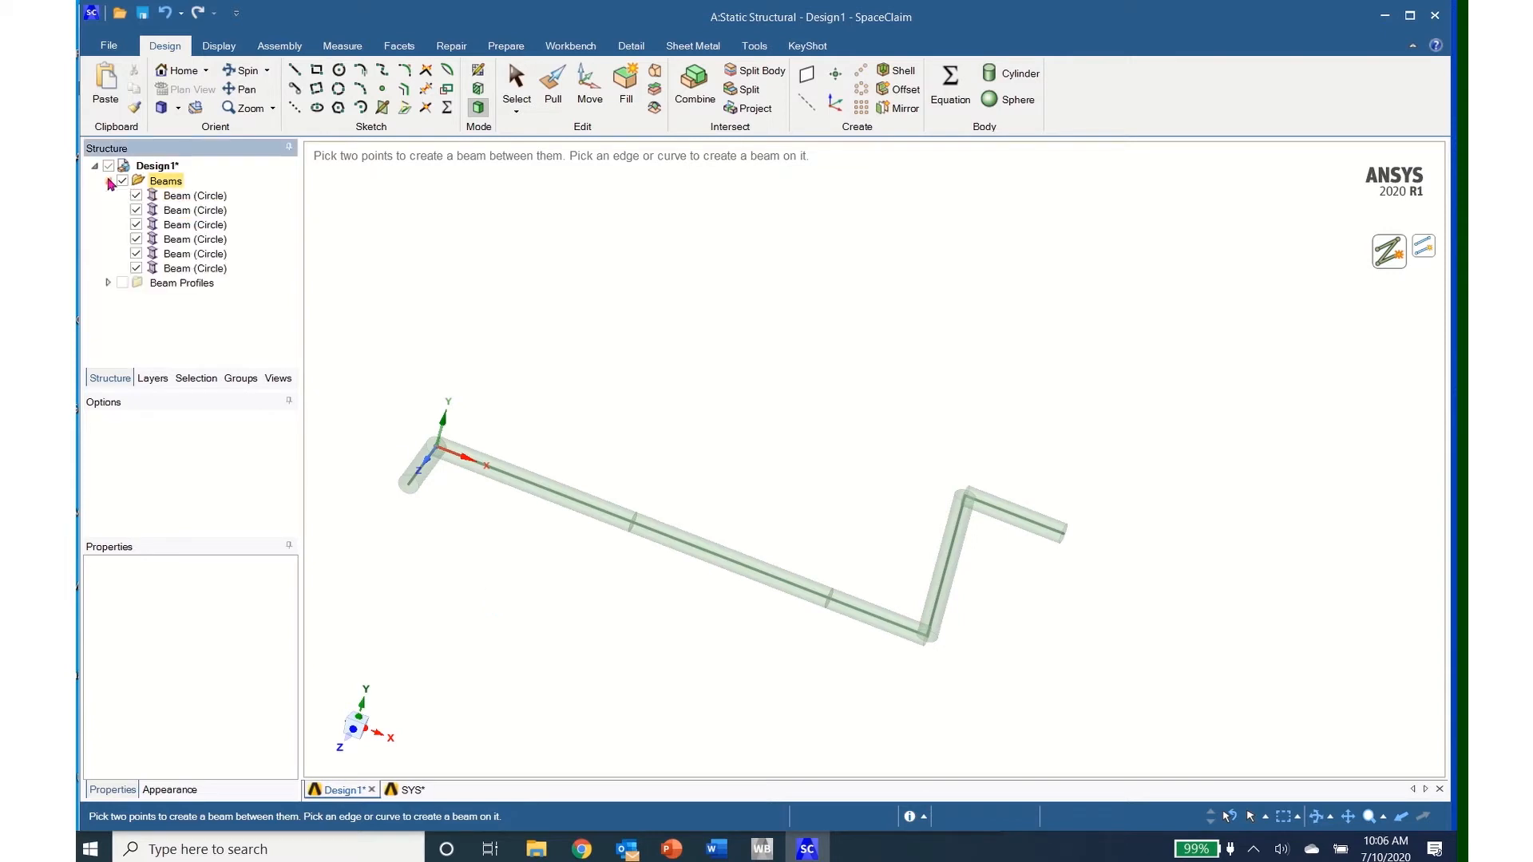
{"action": "left_click", "coordinate": [175, 199]}
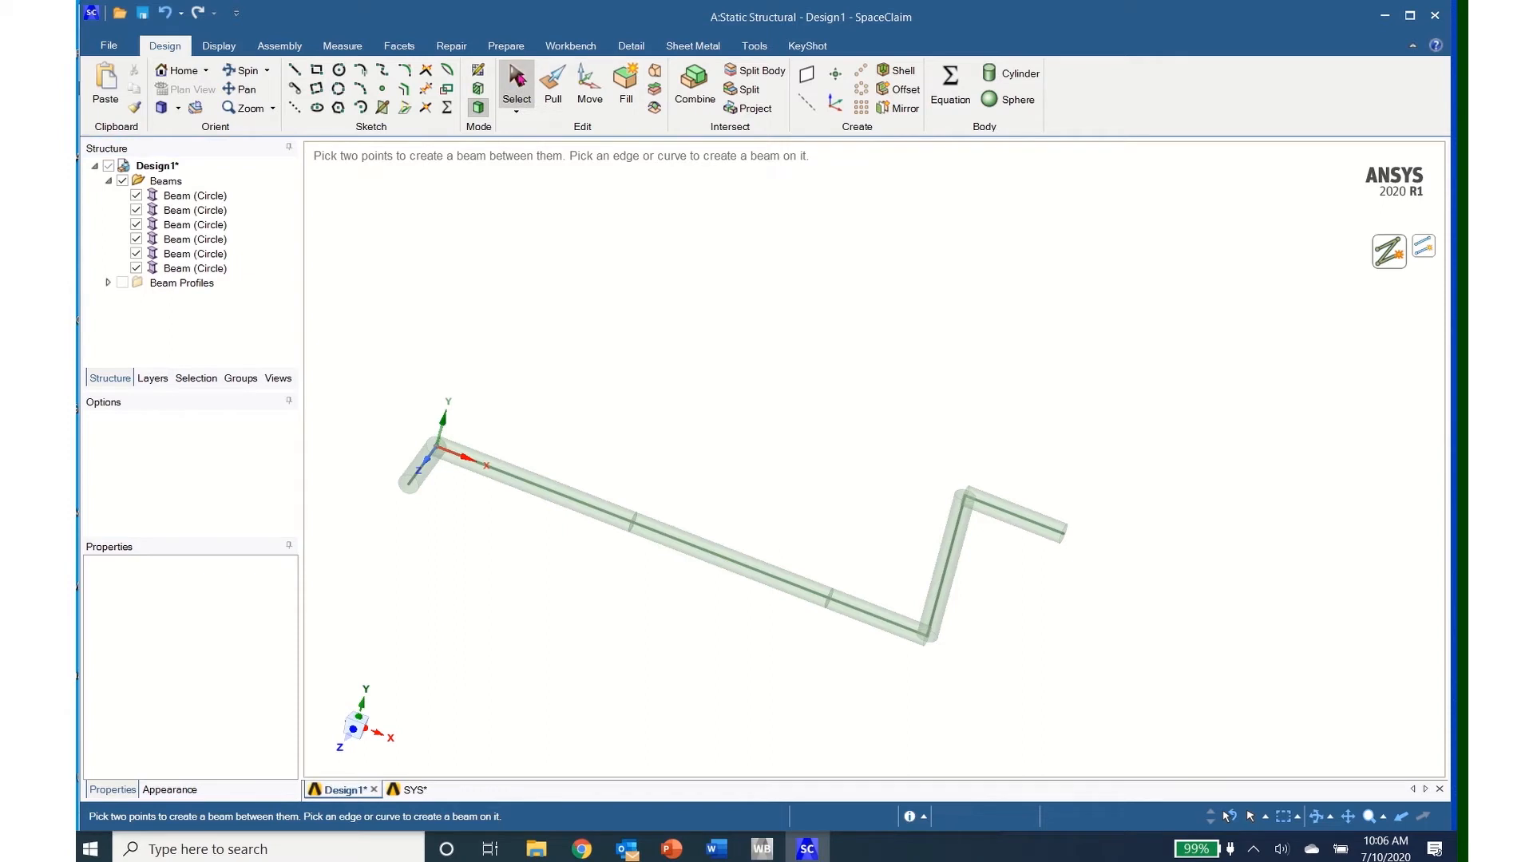
{"action": "left_click", "coordinate": [517, 77]}
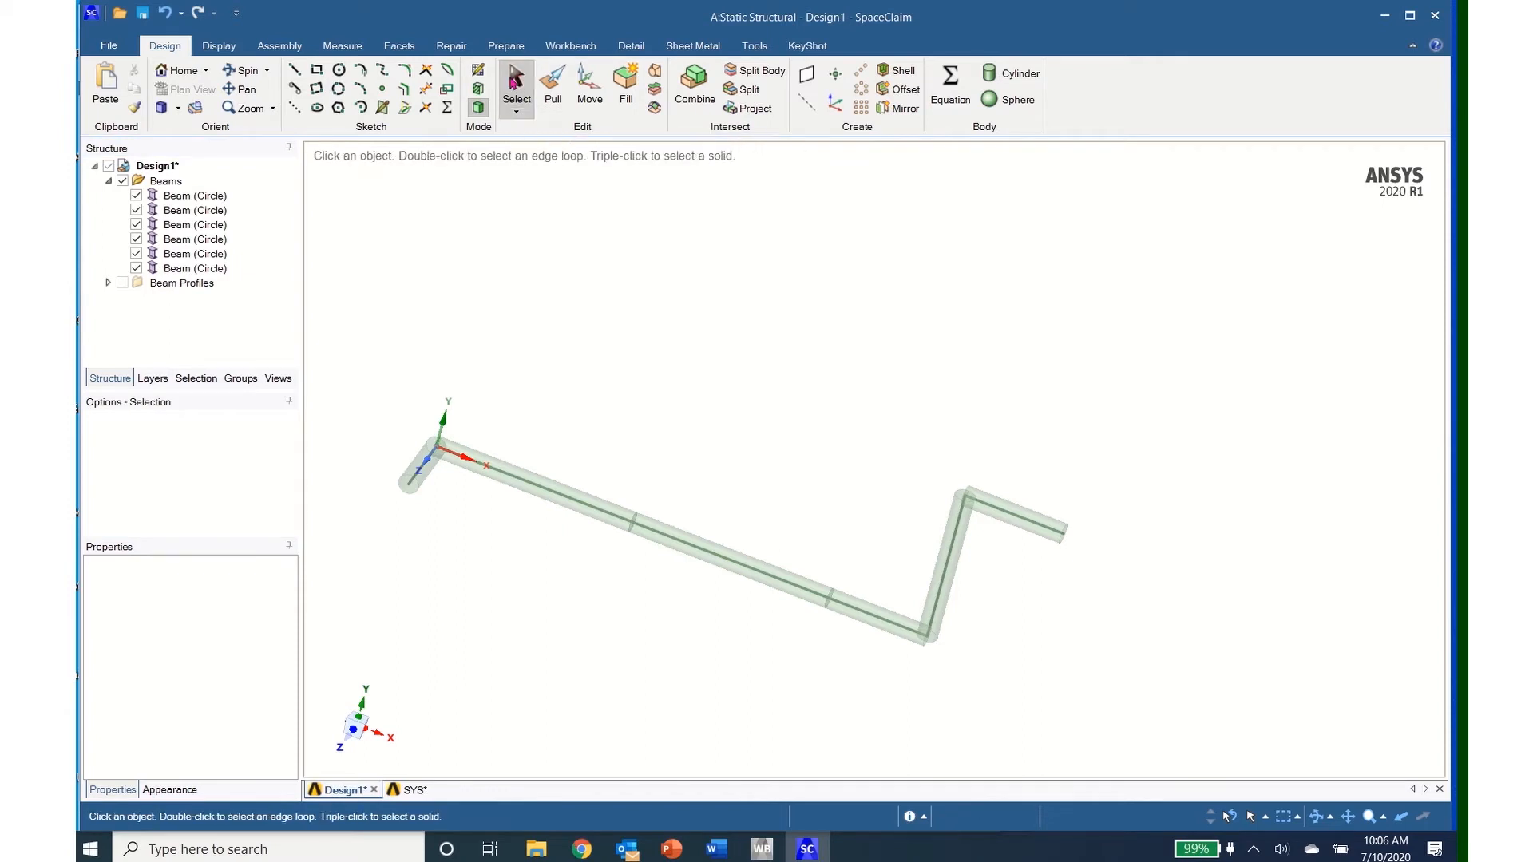
{"action": "left_click", "coordinate": [178, 199]}
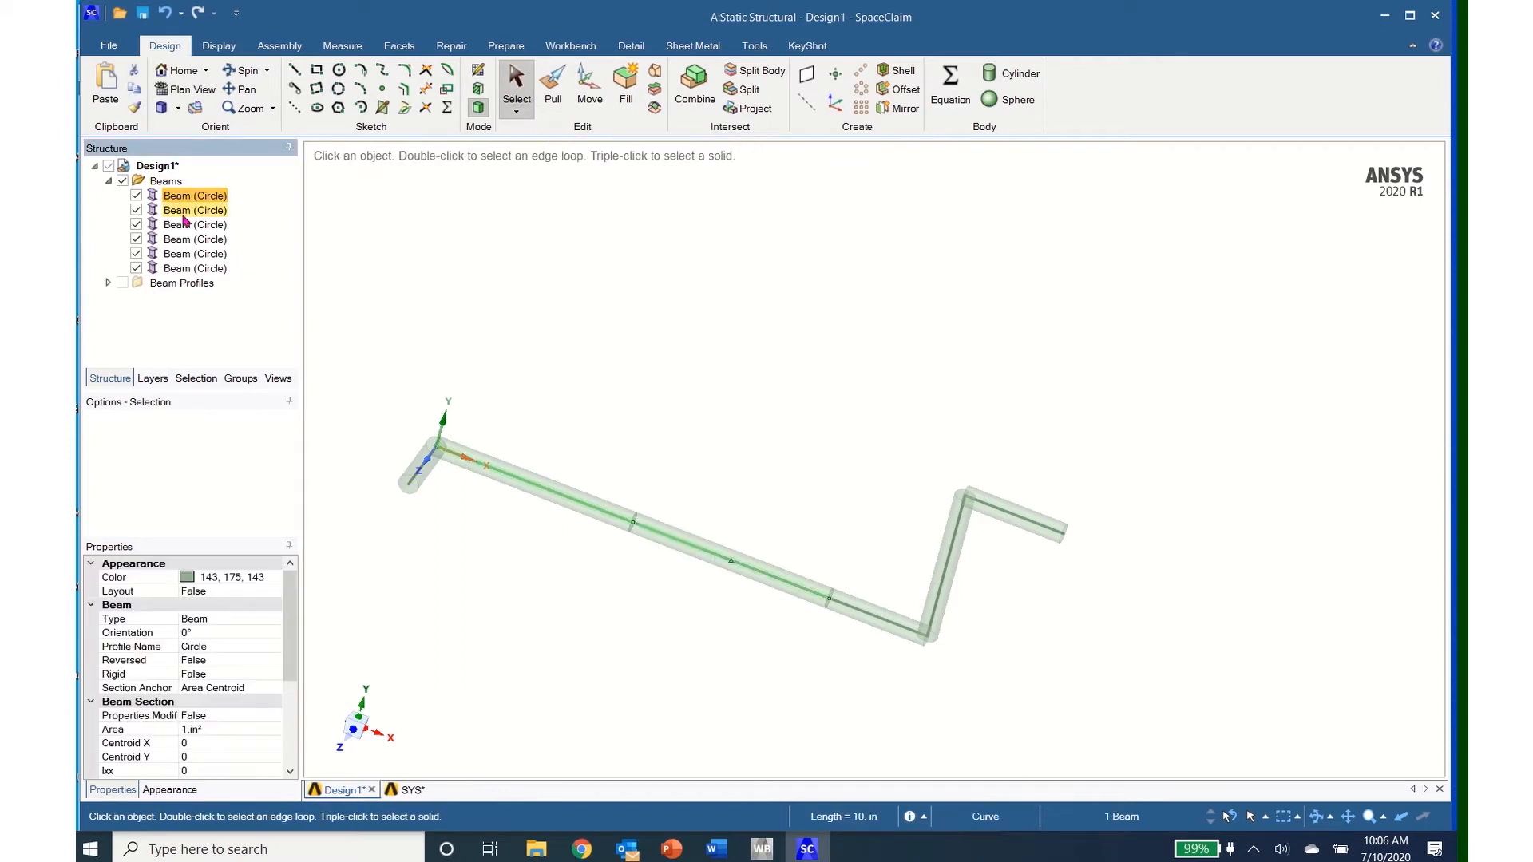
{"action": "key", "text": "shift"}
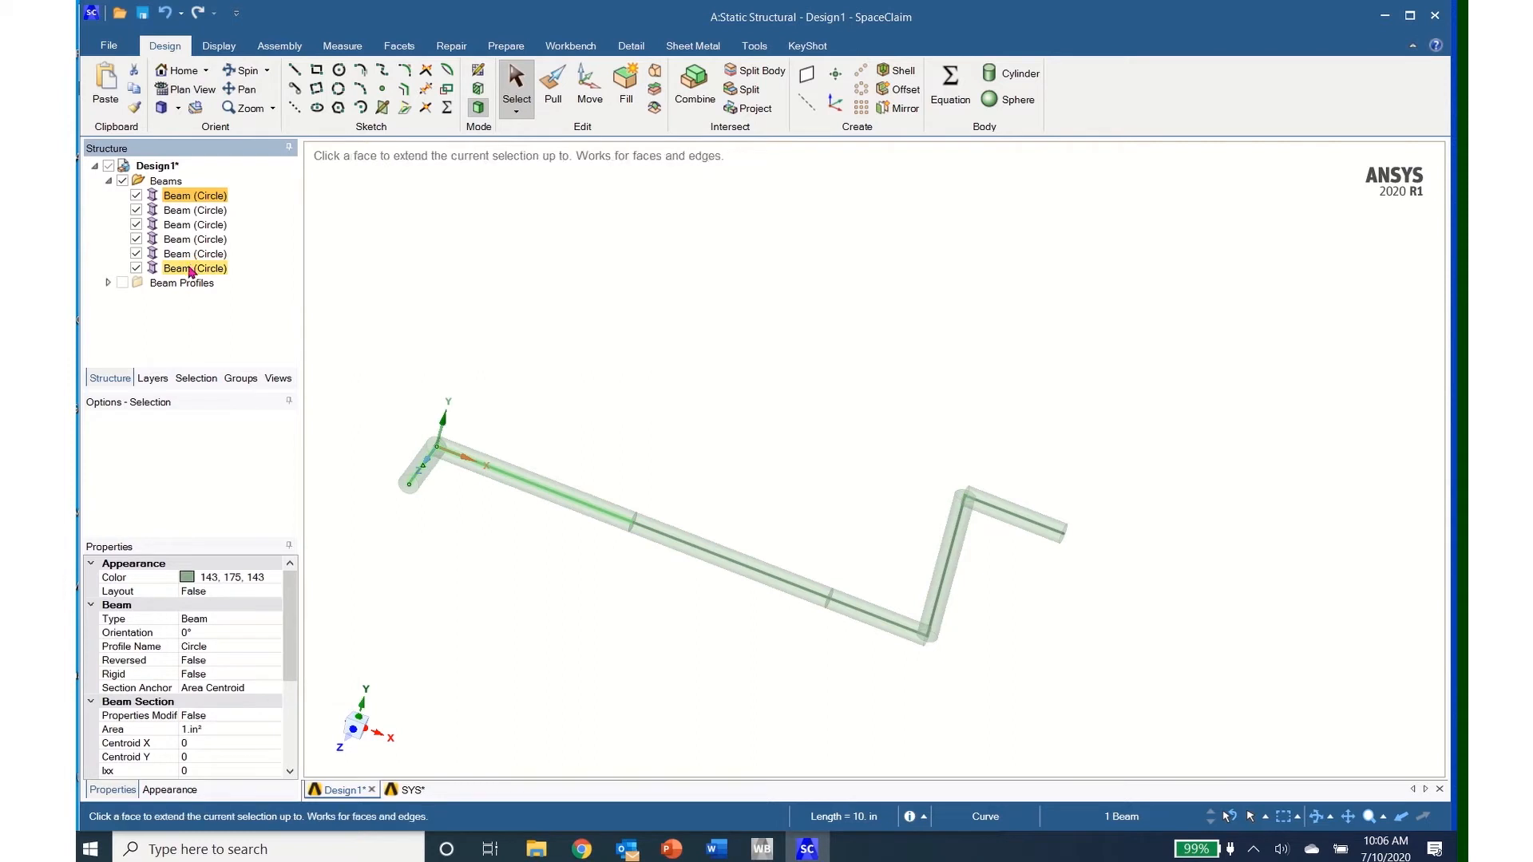
{"action": "left_click", "coordinate": [190, 271], "text": "shift"}
{"action": "right_click", "coordinate": [185, 232]}
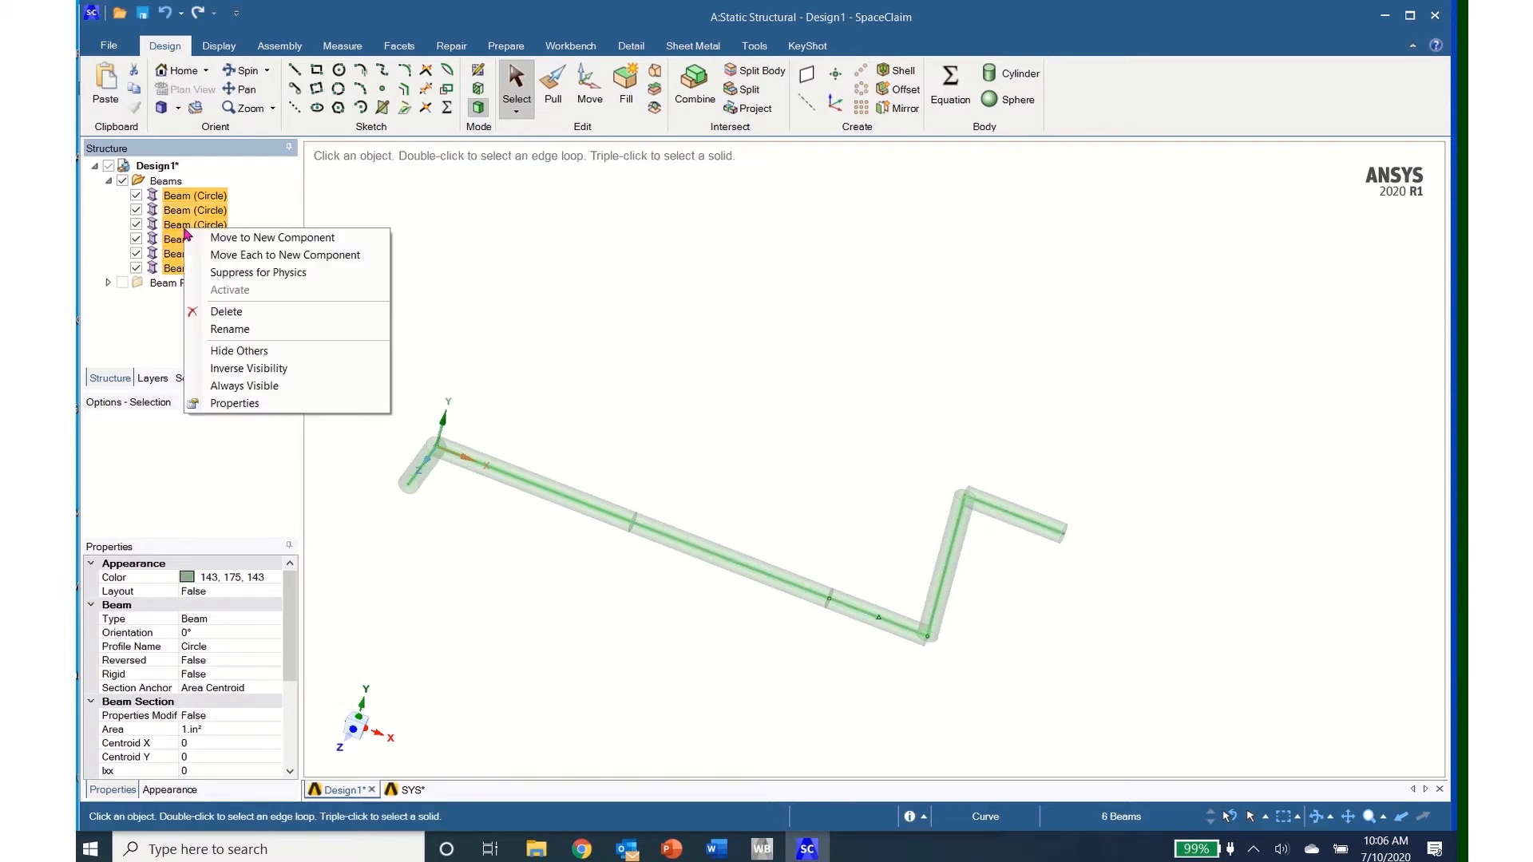
{"action": "left_click", "coordinate": [225, 238]}
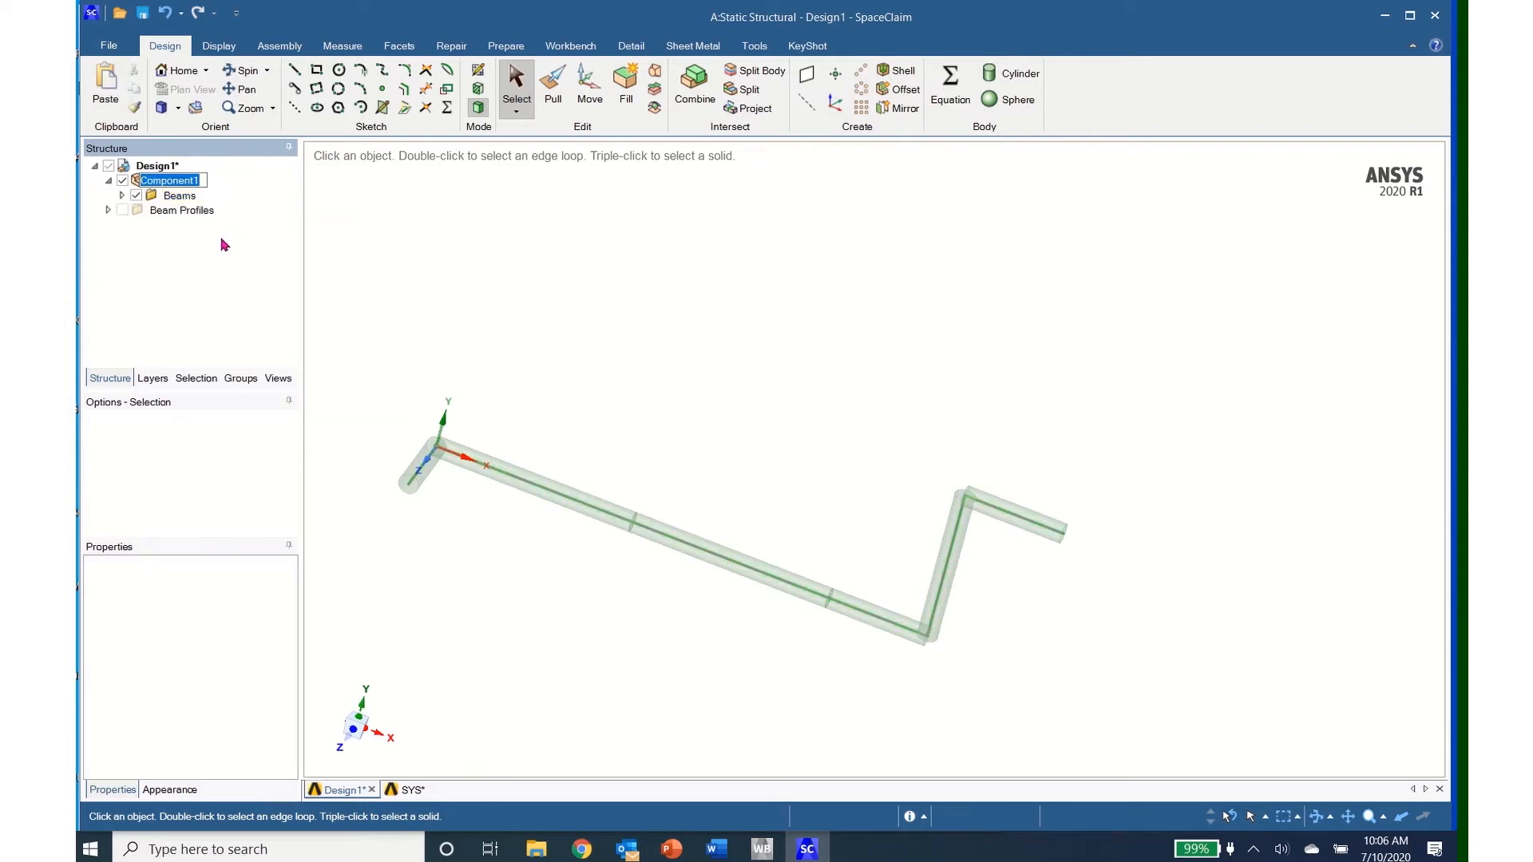
{"action": "type", "text": "Beam"}
{"action": "key", "text": "Return"}
Step: Set the Beam component's Share Topology to Merge and switch to the Workbench project schematic
{"action": "left_click", "coordinate": [163, 182]}
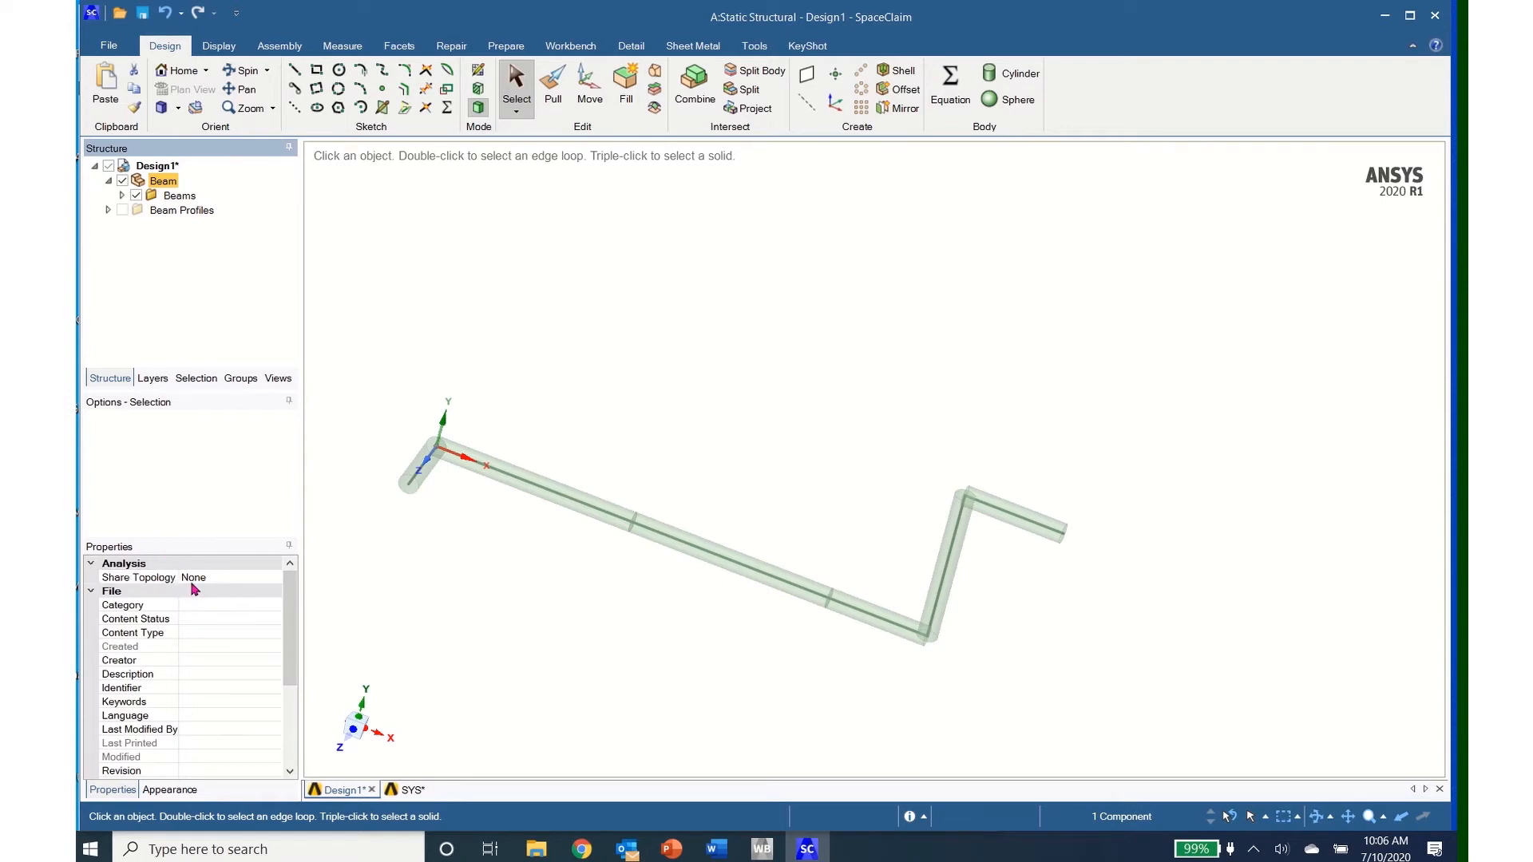
{"action": "left_click", "coordinate": [274, 579]}
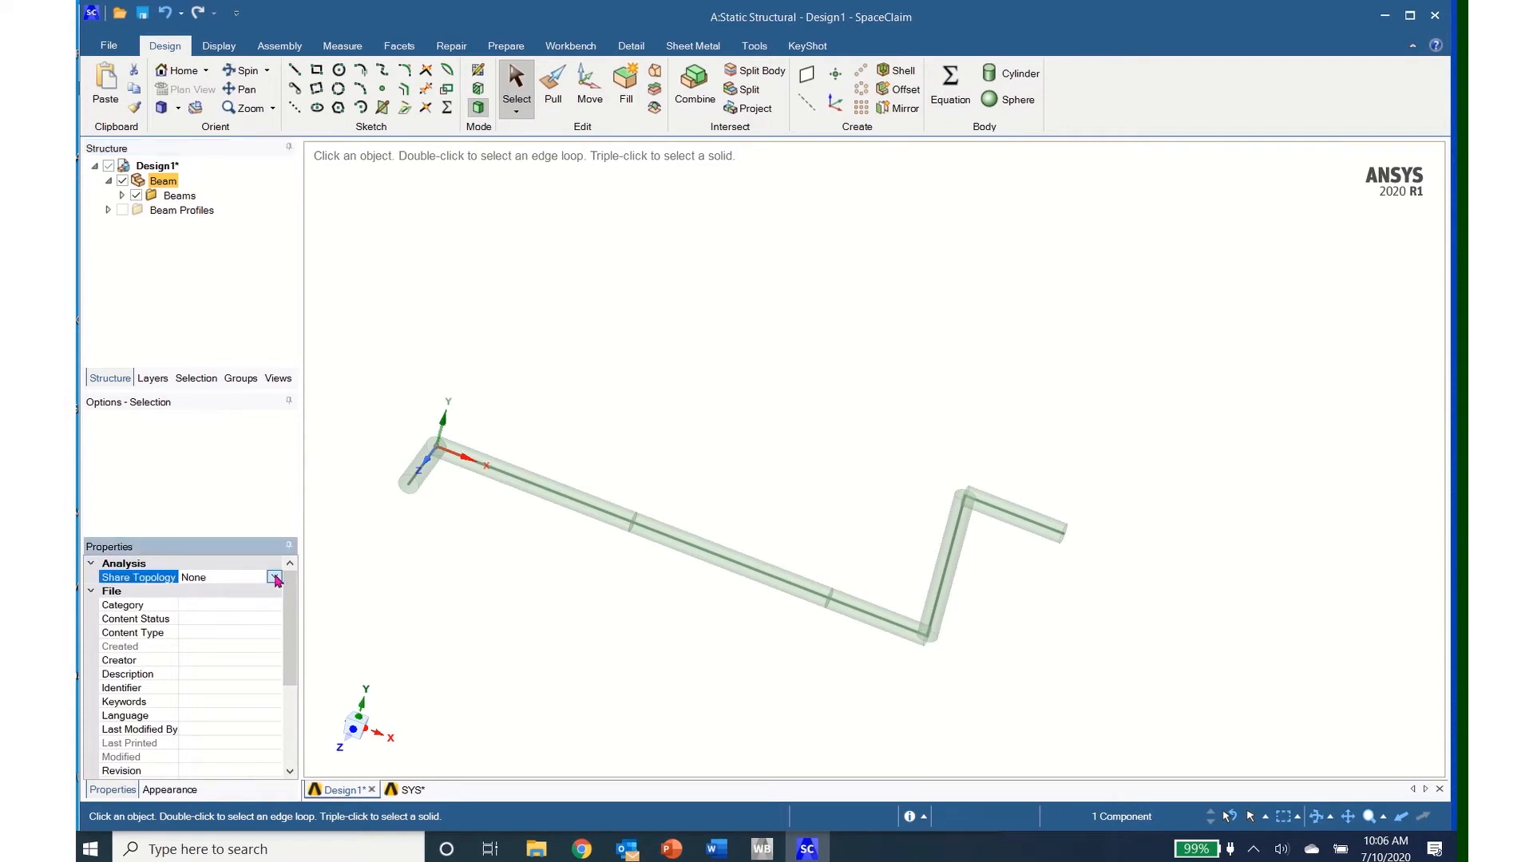
{"action": "left_click", "coordinate": [275, 578]}
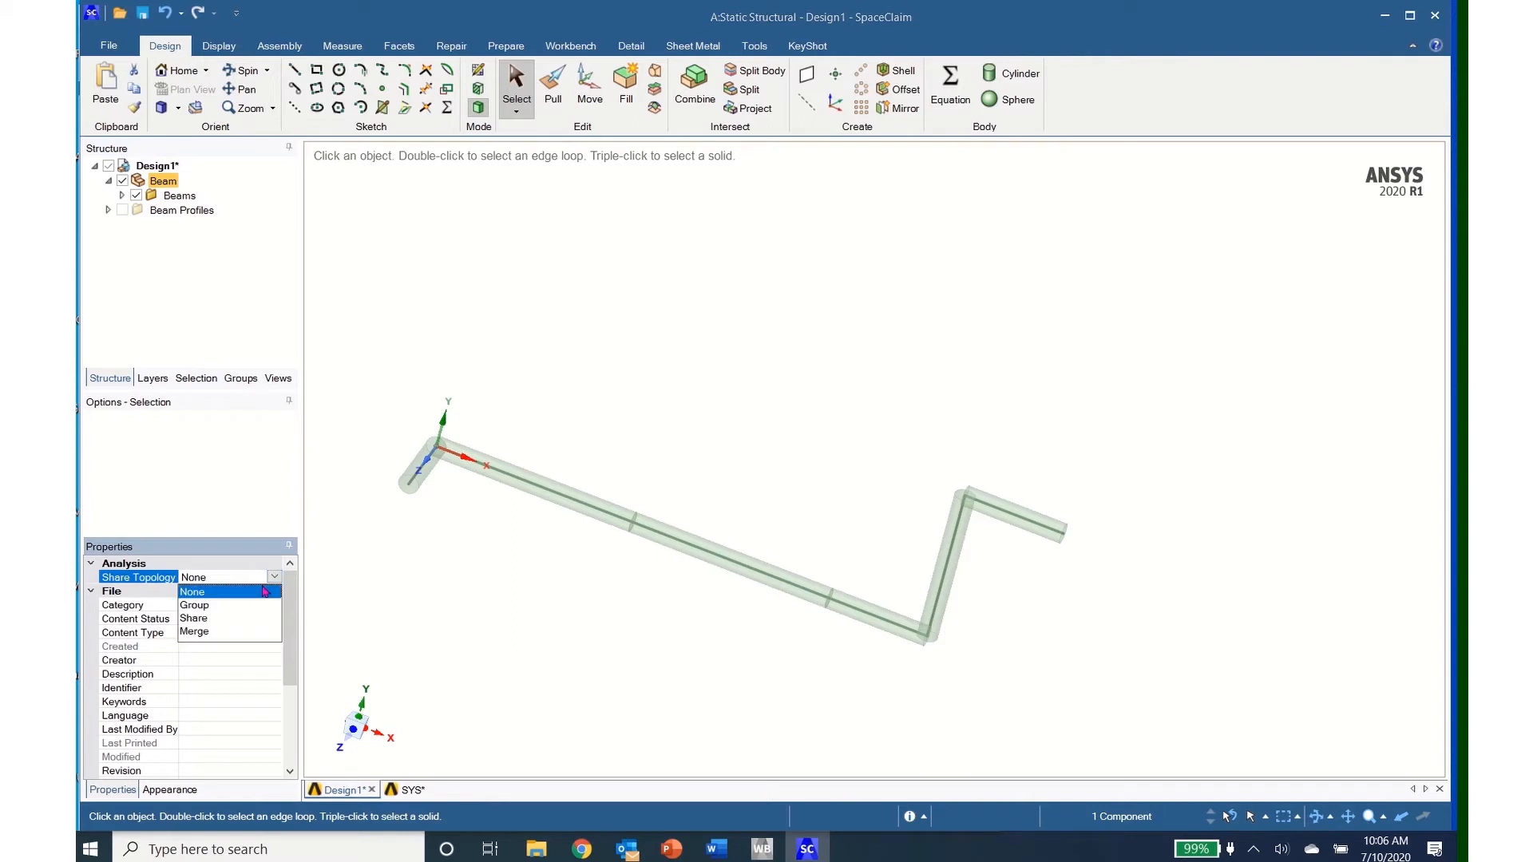
{"action": "left_click", "coordinate": [215, 632]}
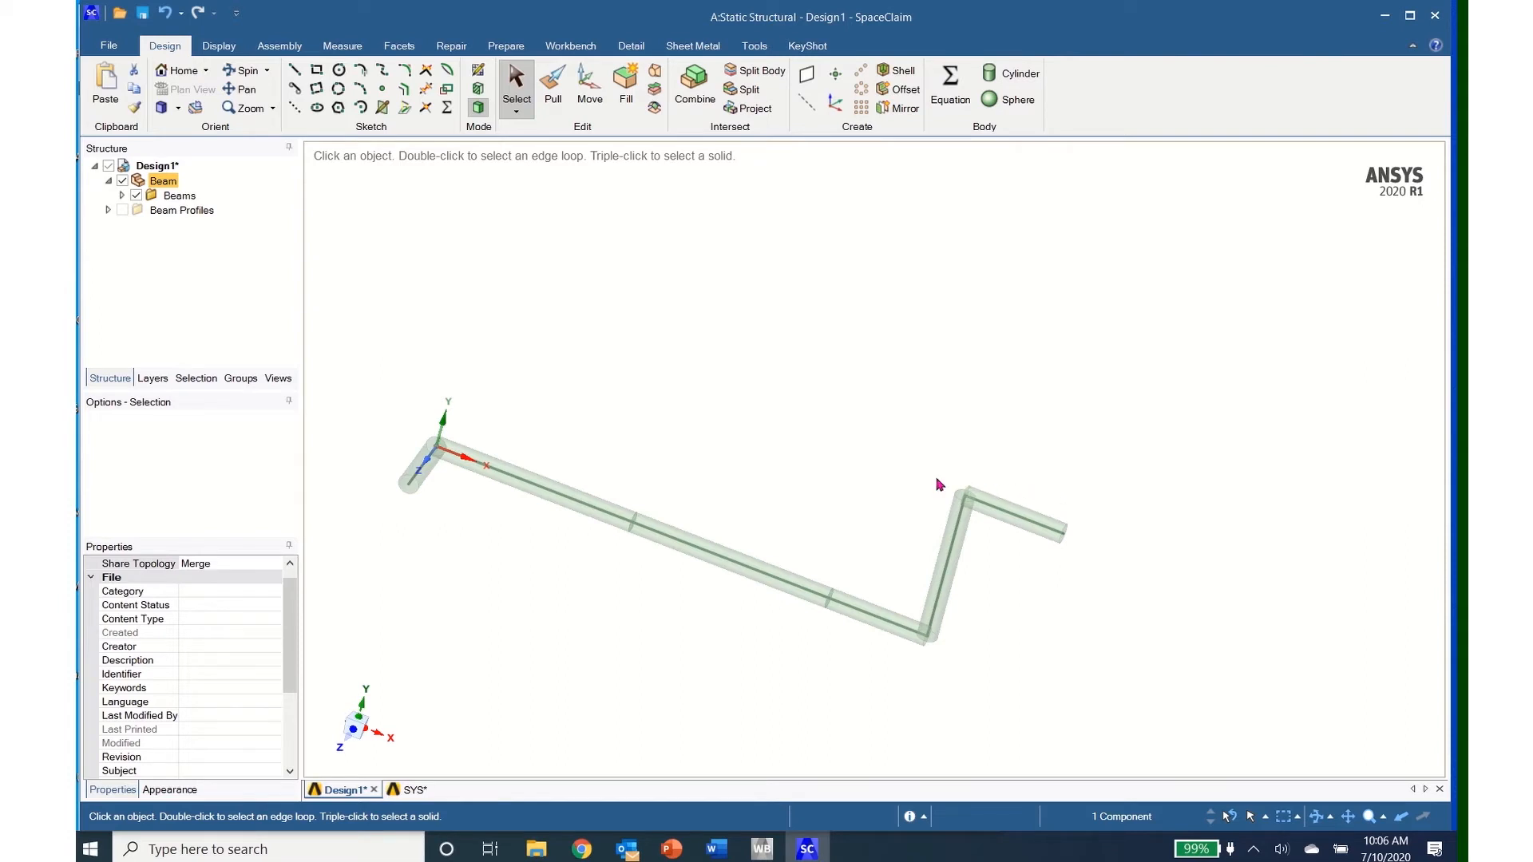
{"action": "left_click", "coordinate": [1386, 16]}
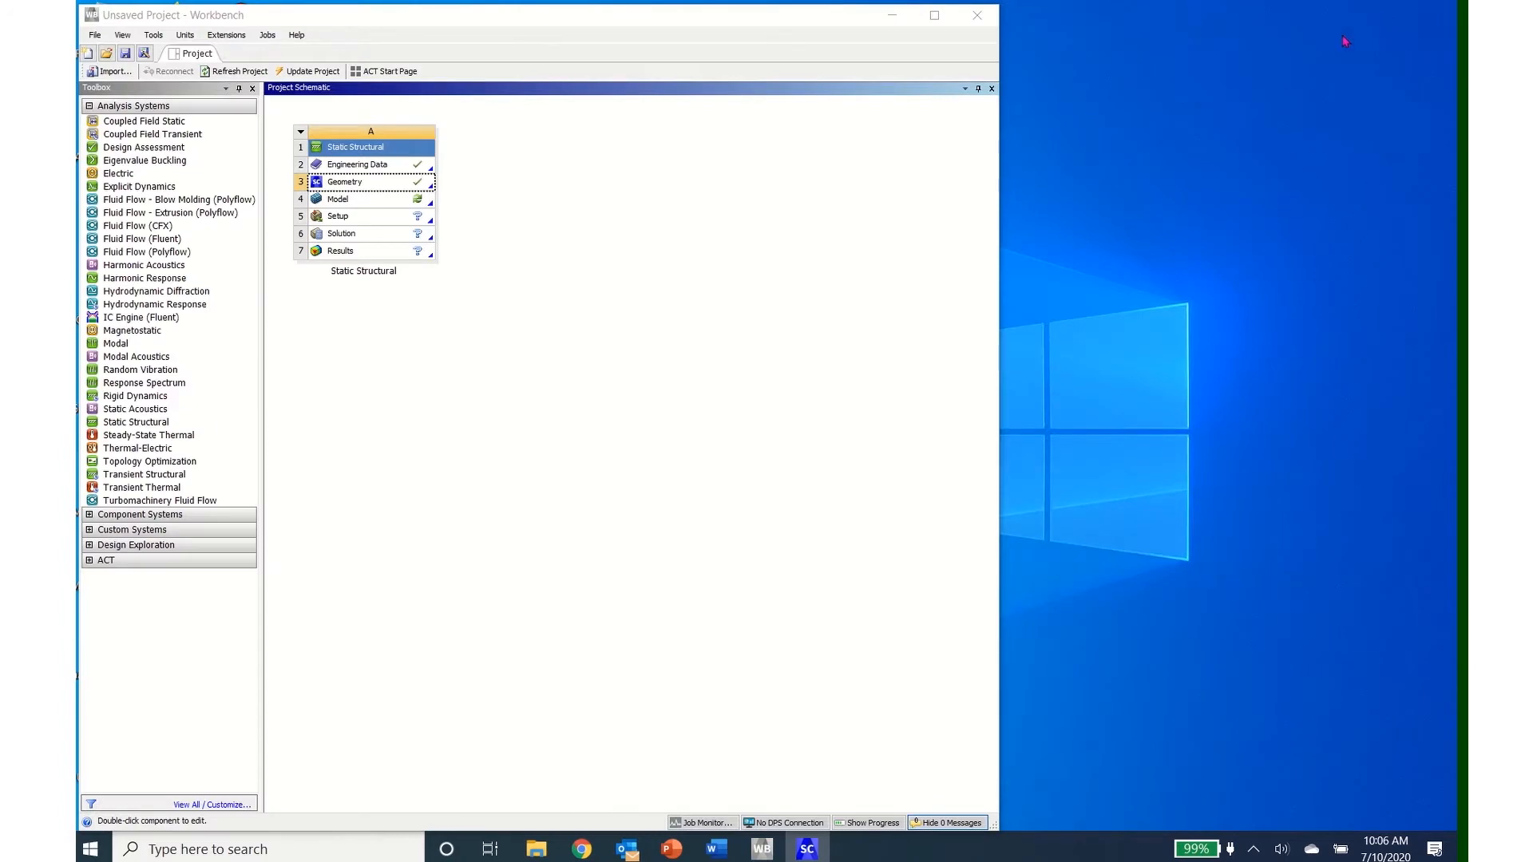
Step: Open the Static Structural model in Mechanical, review the Beam (Circle) body, and set the units to U.S. Customary (in, lbm, lbf, °F, s, V, A)
{"action": "double_click", "coordinate": [351, 199]}
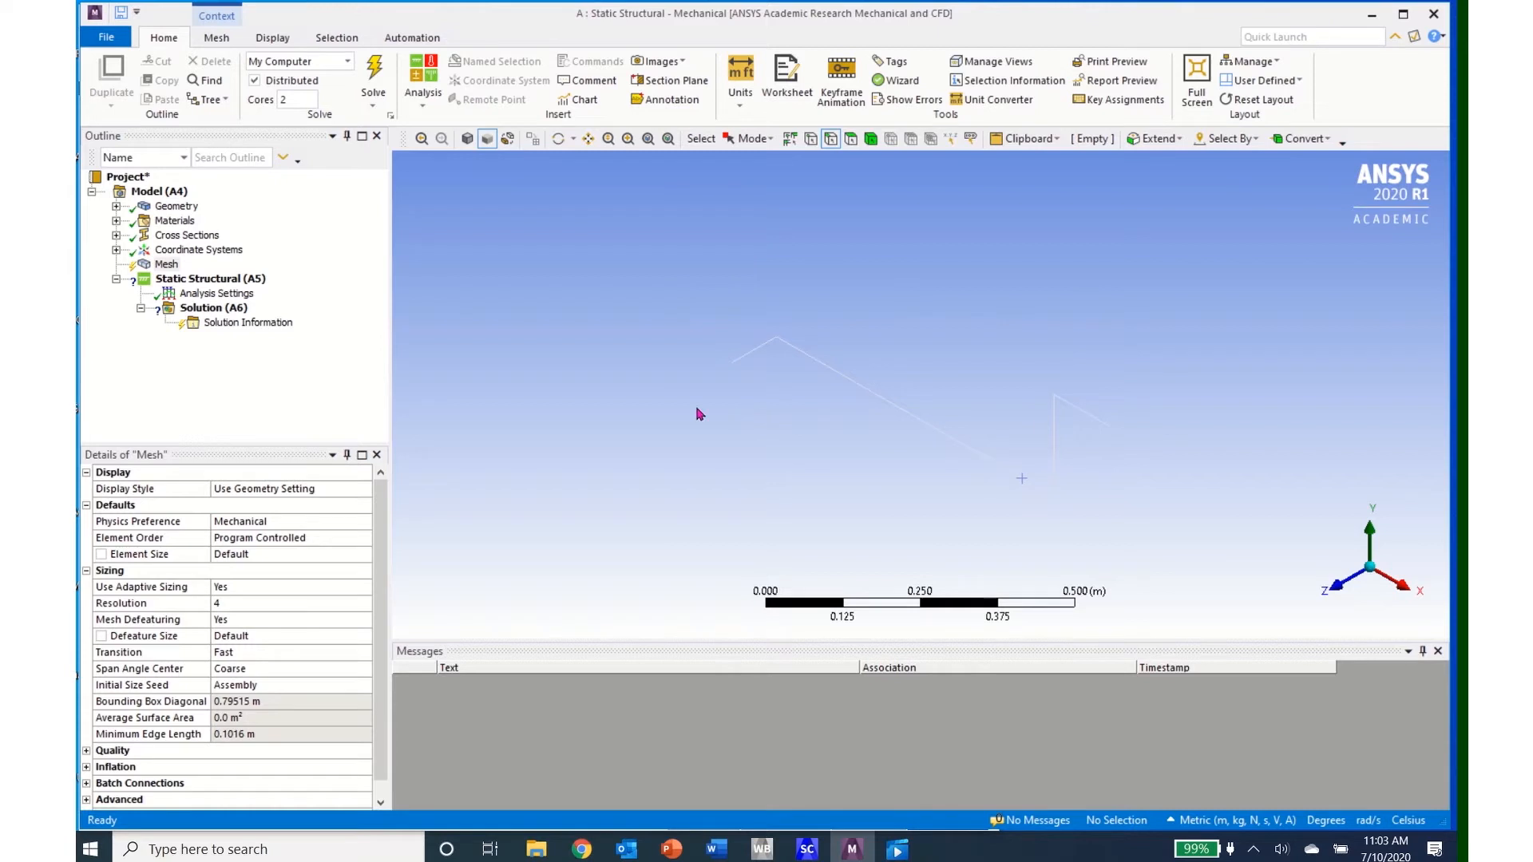
{"action": "left_click", "coordinate": [116, 206]}
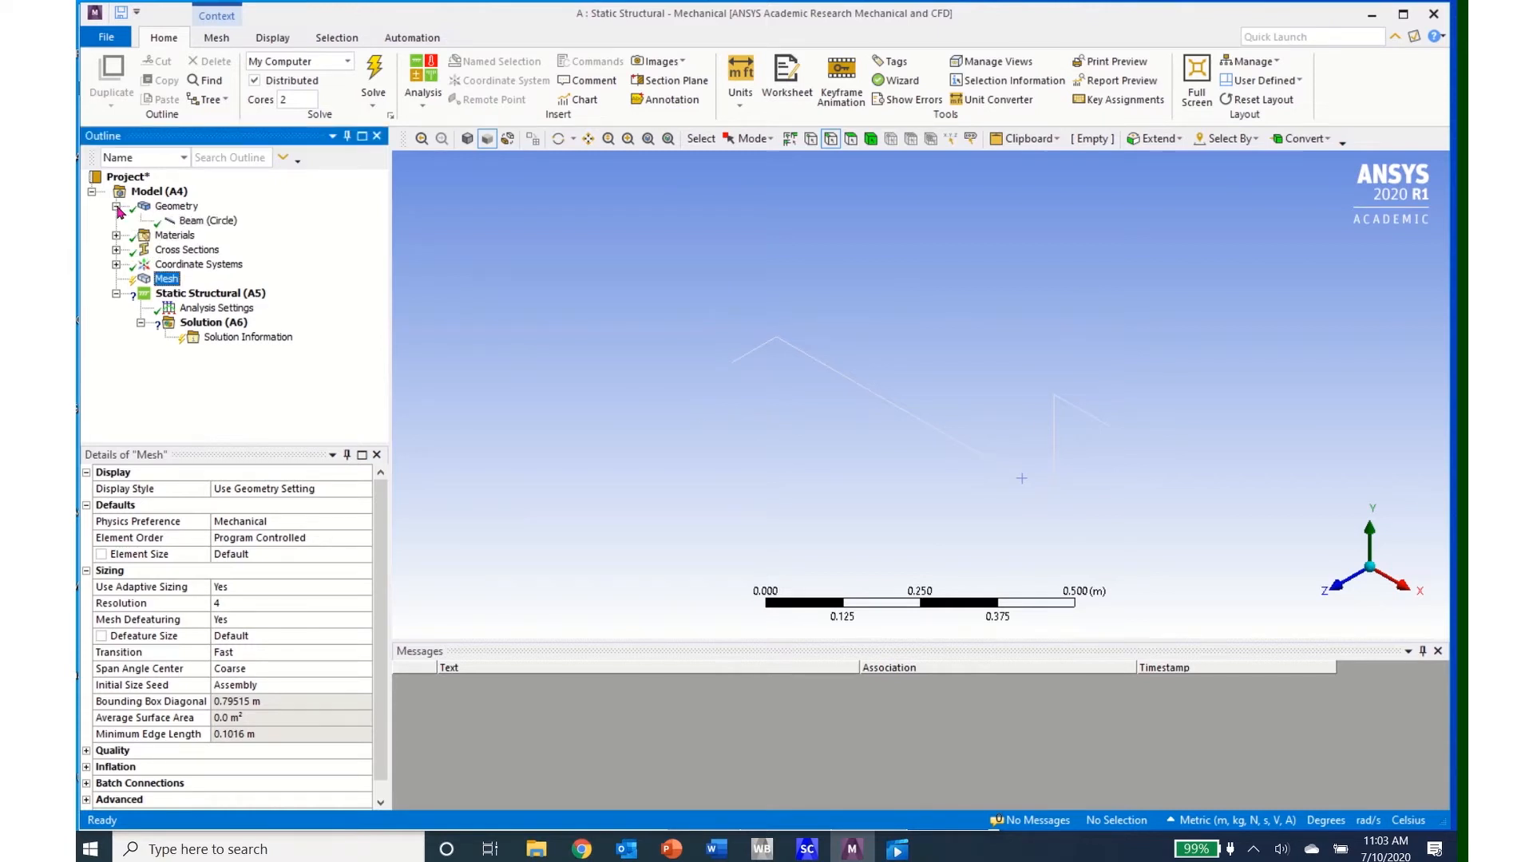
{"action": "left_click", "coordinate": [197, 224]}
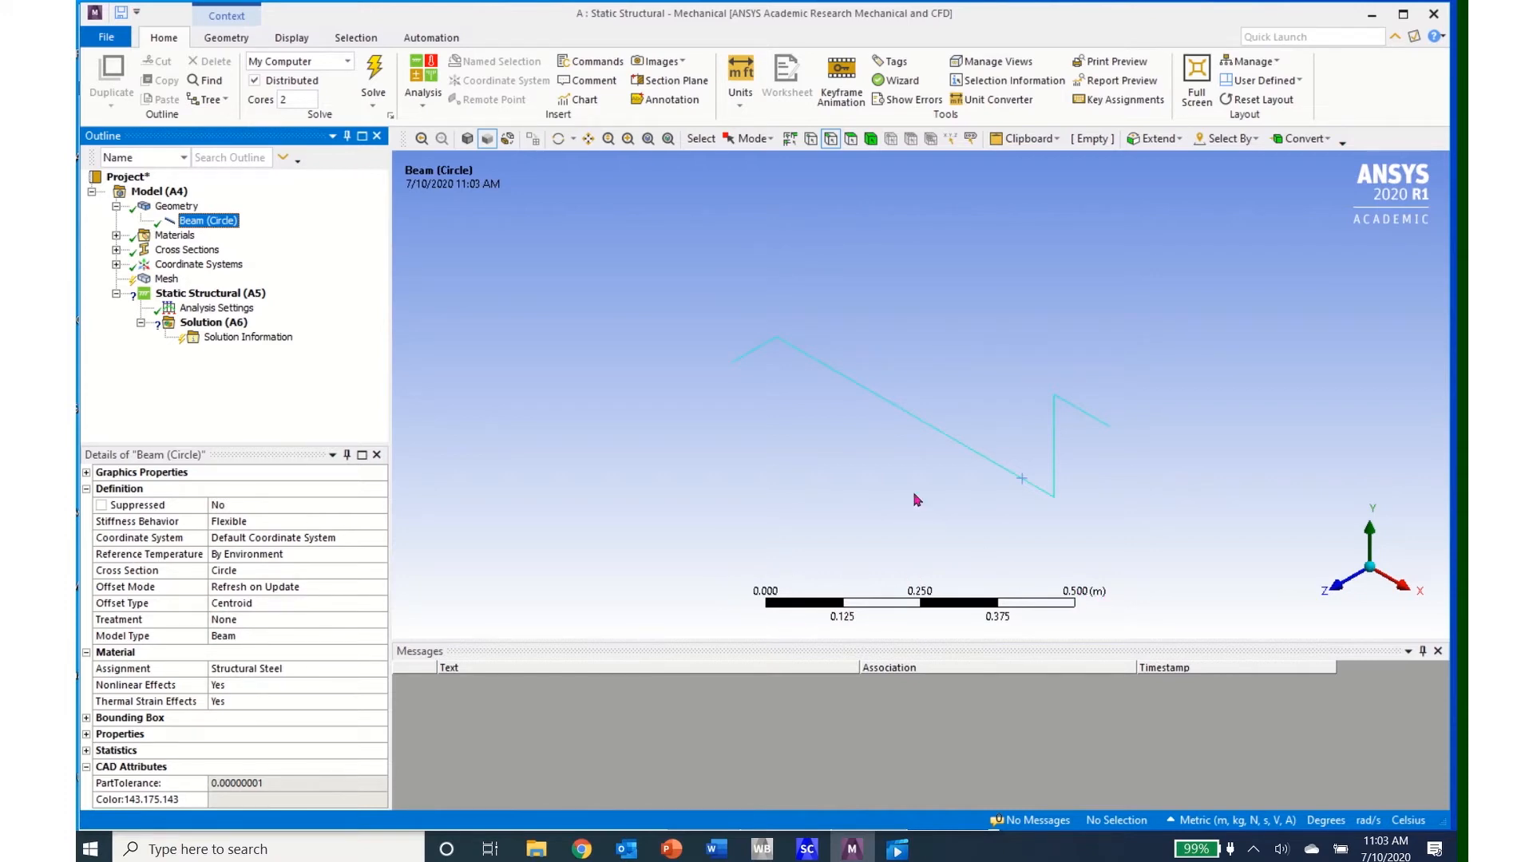
{"action": "left_click", "coordinate": [742, 104]}
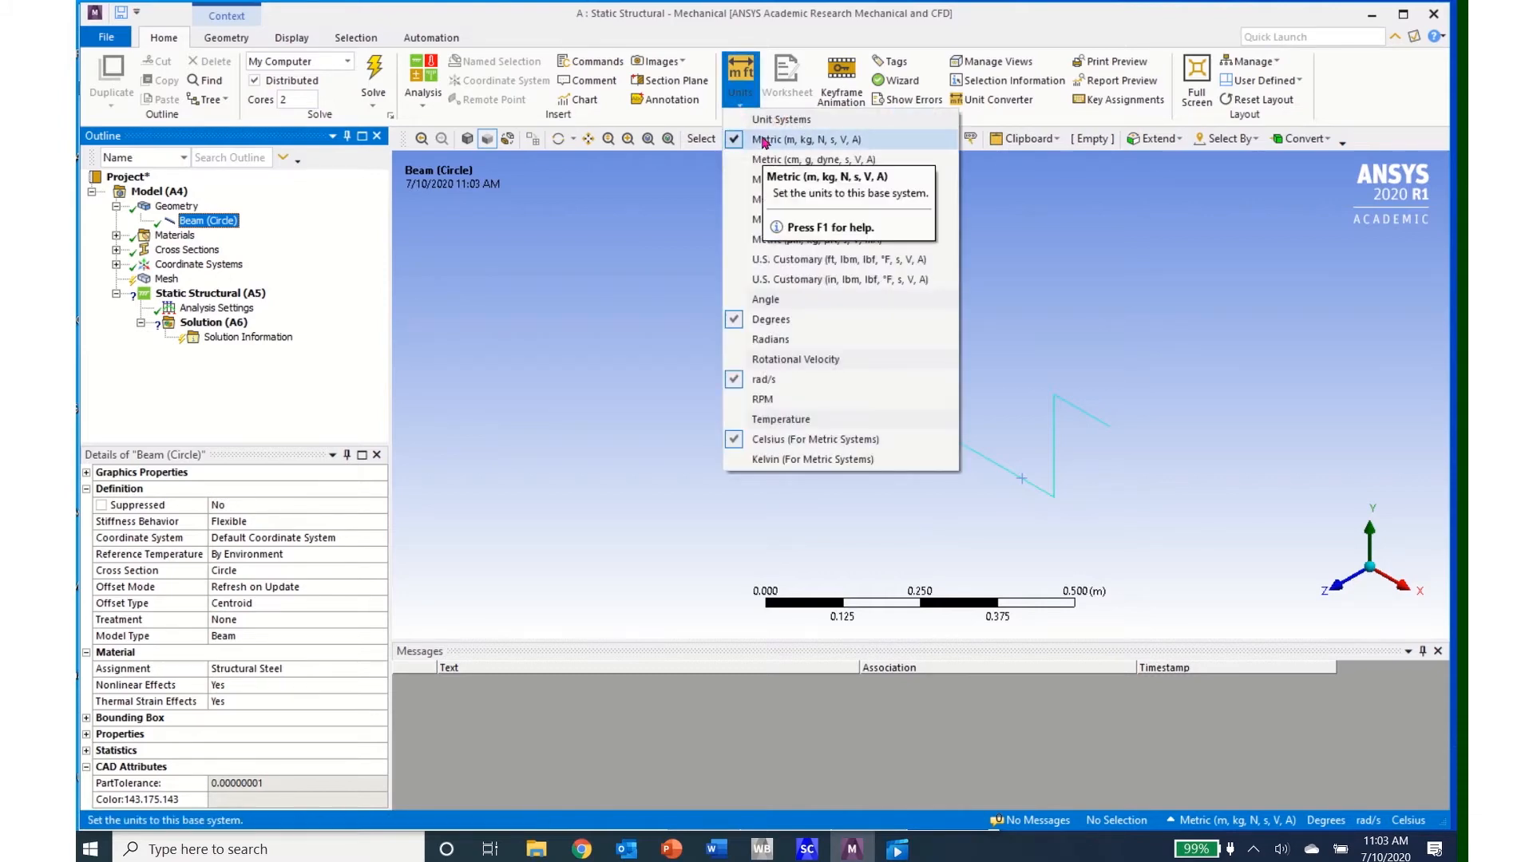
{"action": "left_click", "coordinate": [775, 281]}
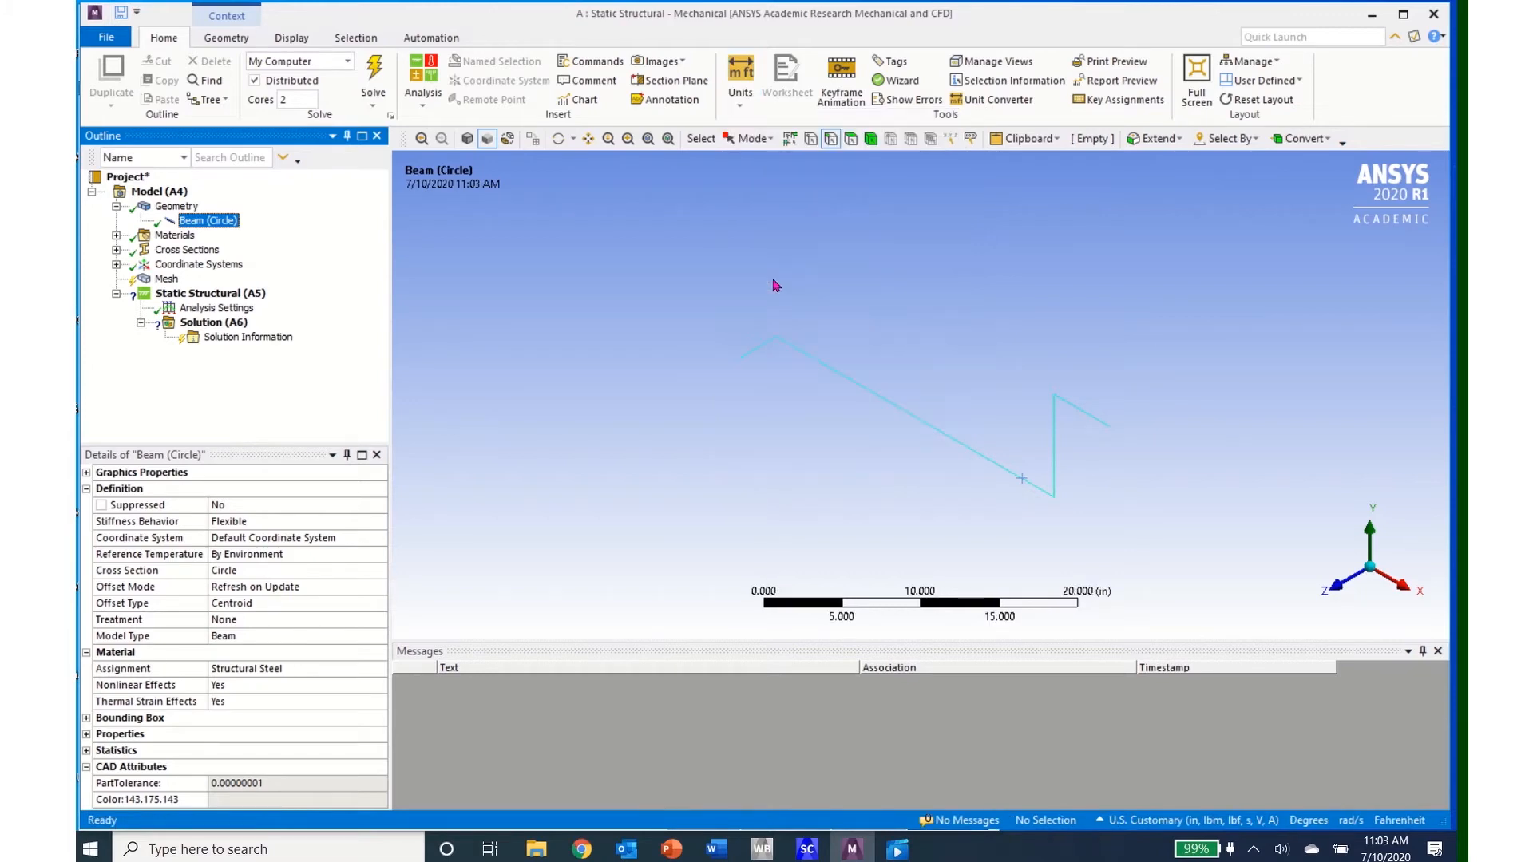
{"action": "left_click", "coordinate": [116, 207]}
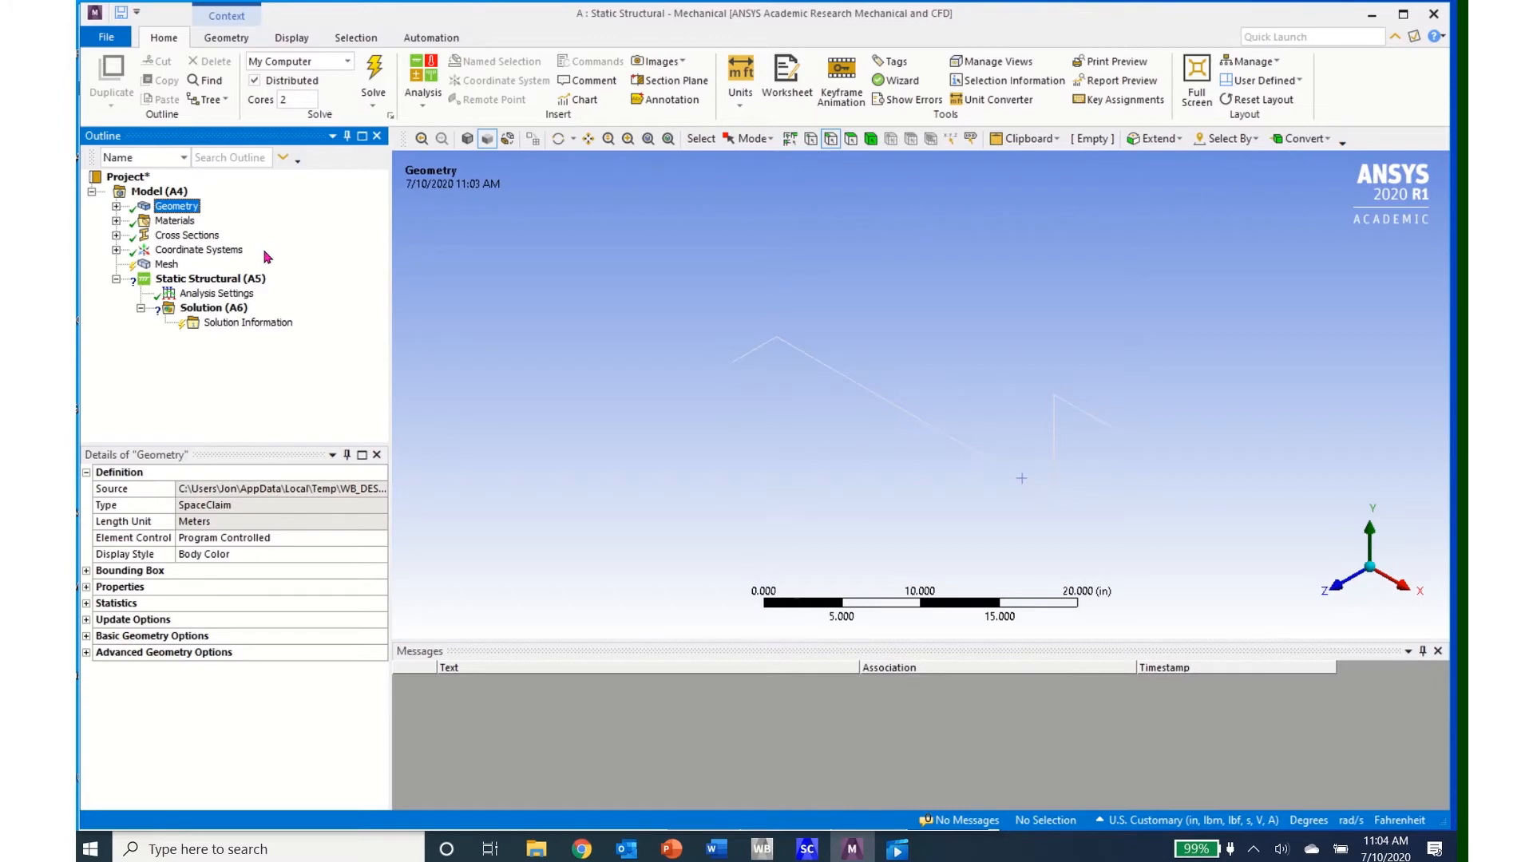
Step: Generate the beam mesh with the default mesh settings
{"action": "left_click", "coordinate": [166, 265]}
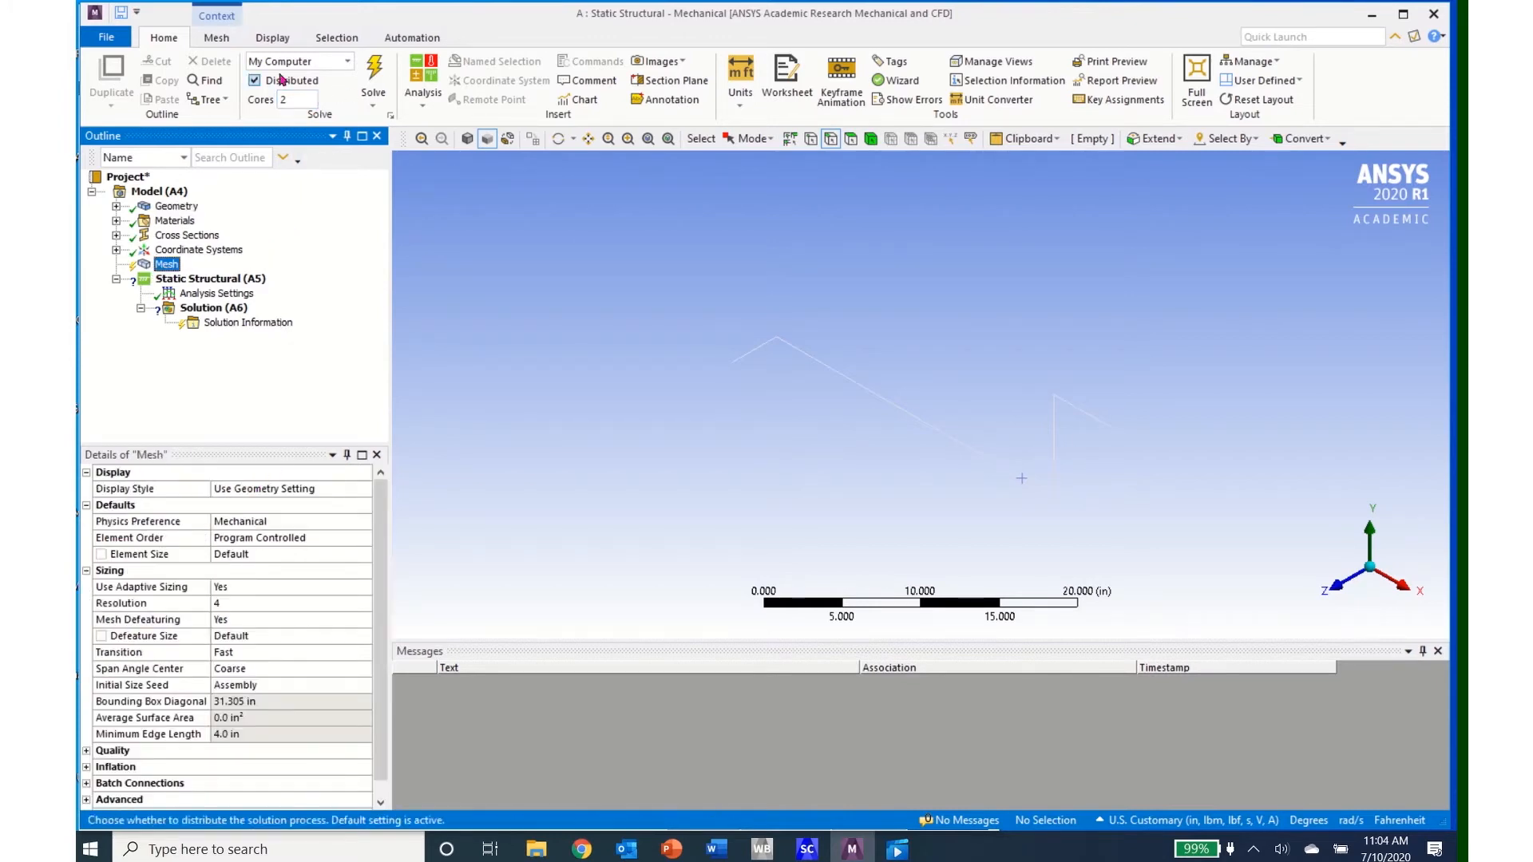
{"action": "left_click", "coordinate": [215, 38]}
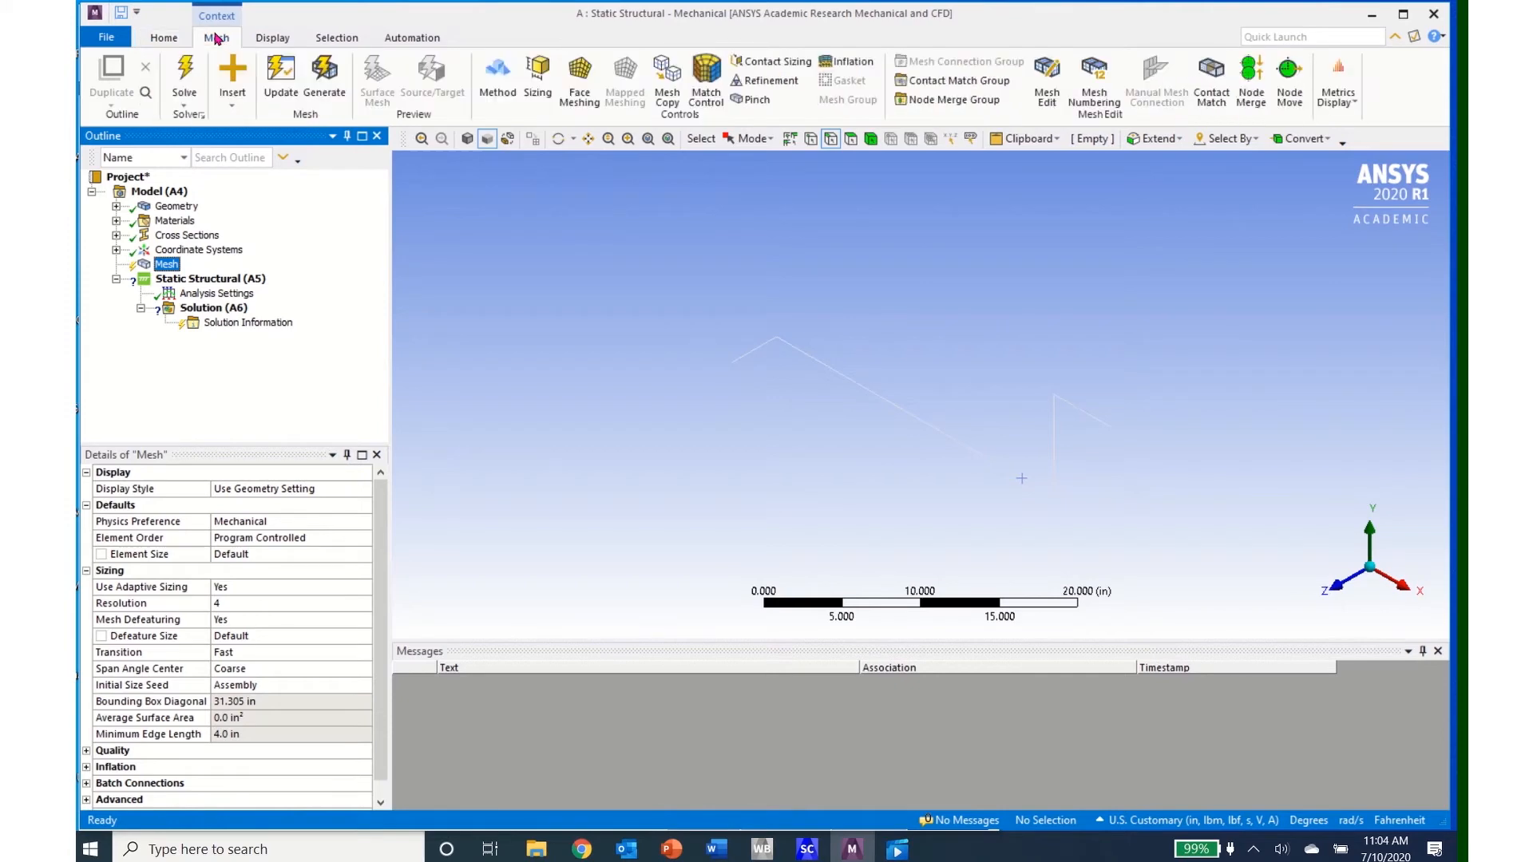
{"action": "left_click", "coordinate": [324, 83]}
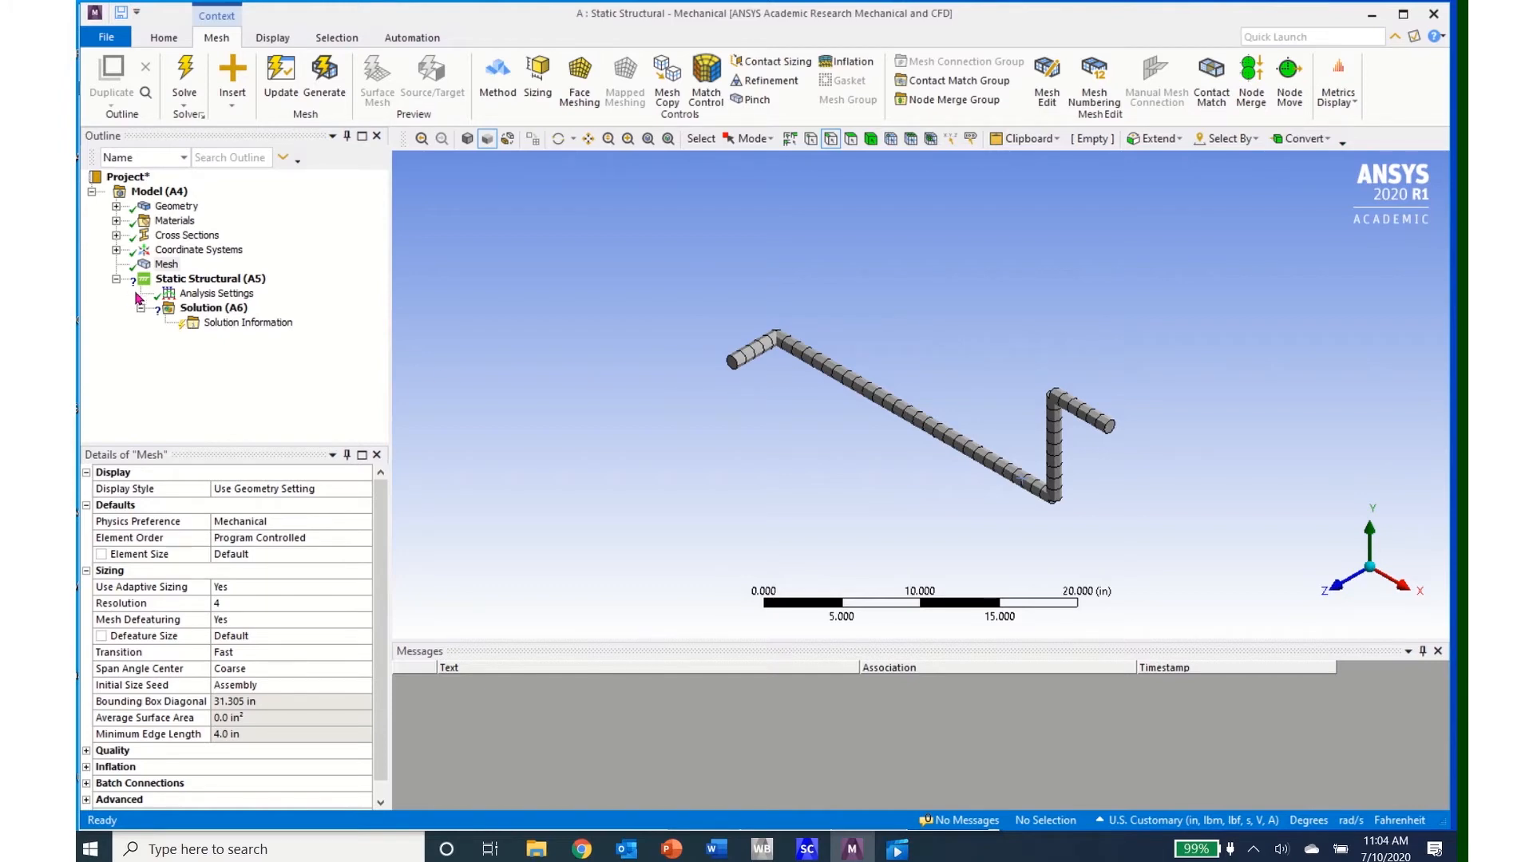
Step: Add a displacement support to Static Structural, scoped to the long shaft's vertex at X = 10 in
{"action": "left_click", "coordinate": [198, 280]}
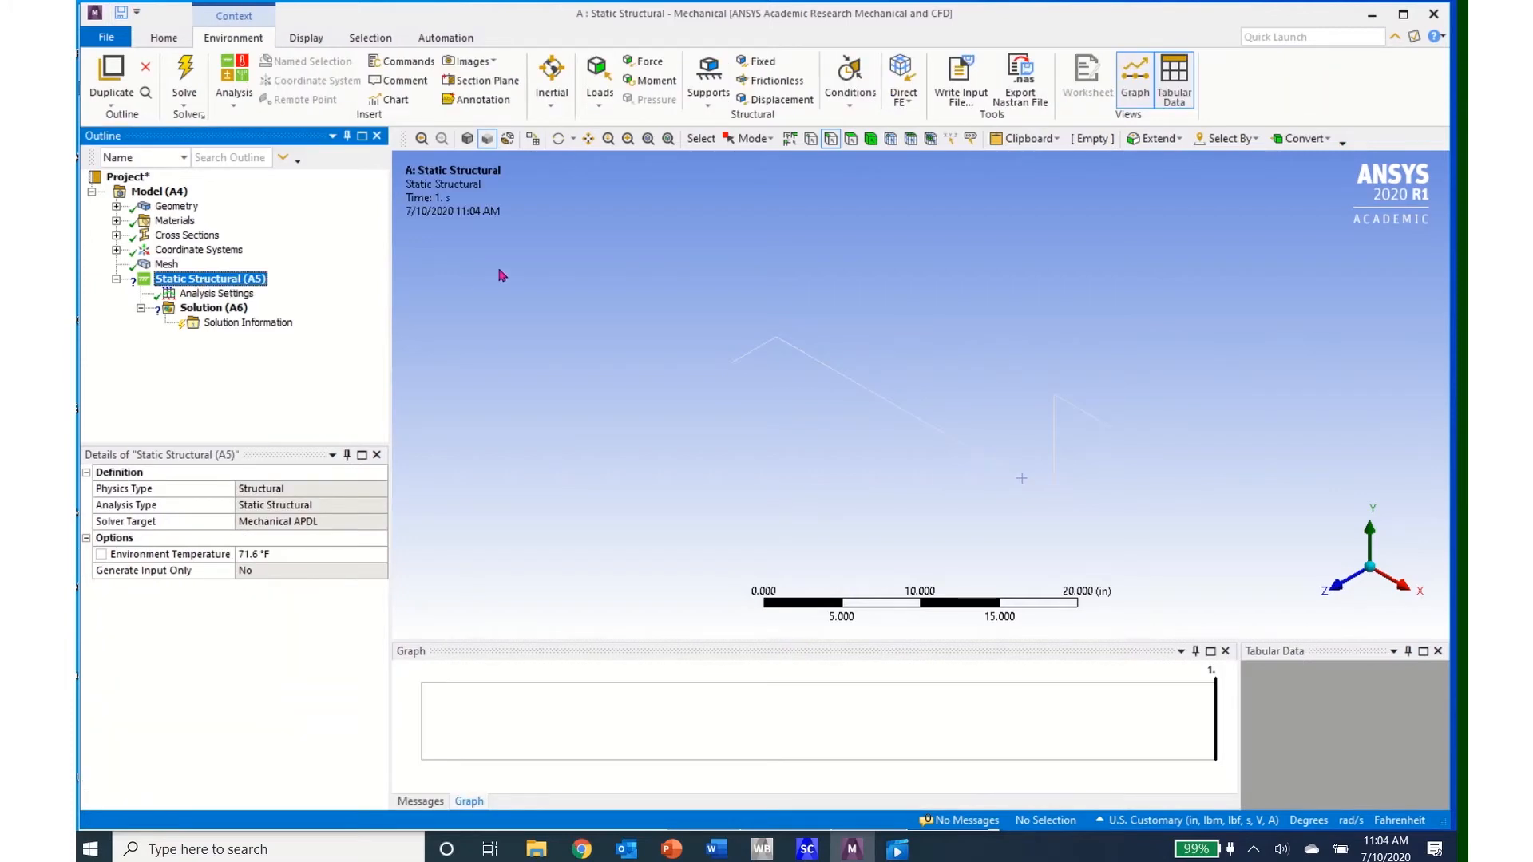
{"action": "left_click", "coordinate": [771, 99]}
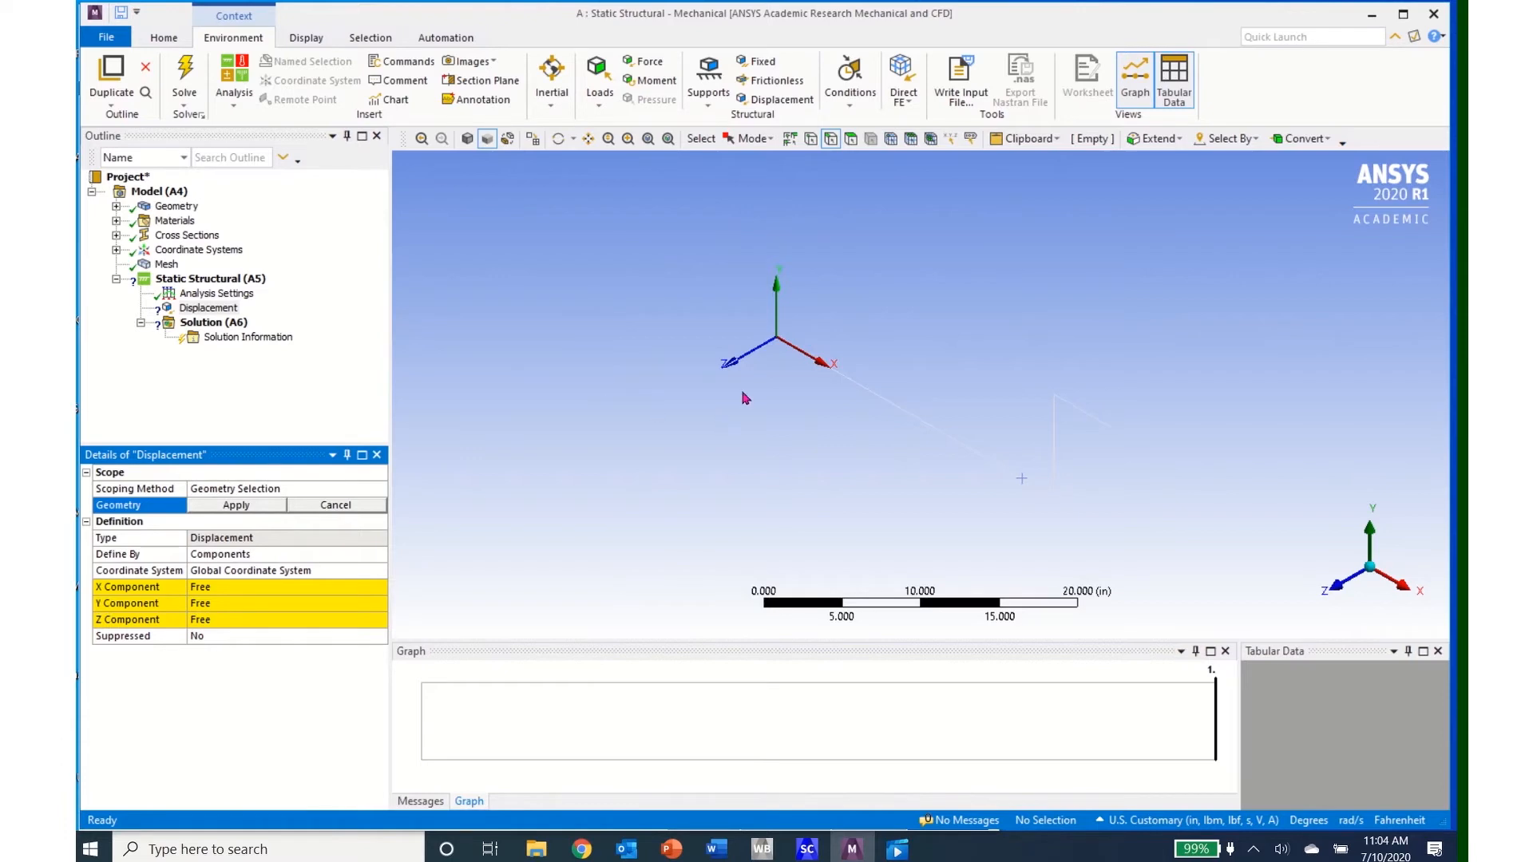
{"action": "left_click", "coordinate": [811, 141]}
{"action": "left_click", "coordinate": [888, 409]}
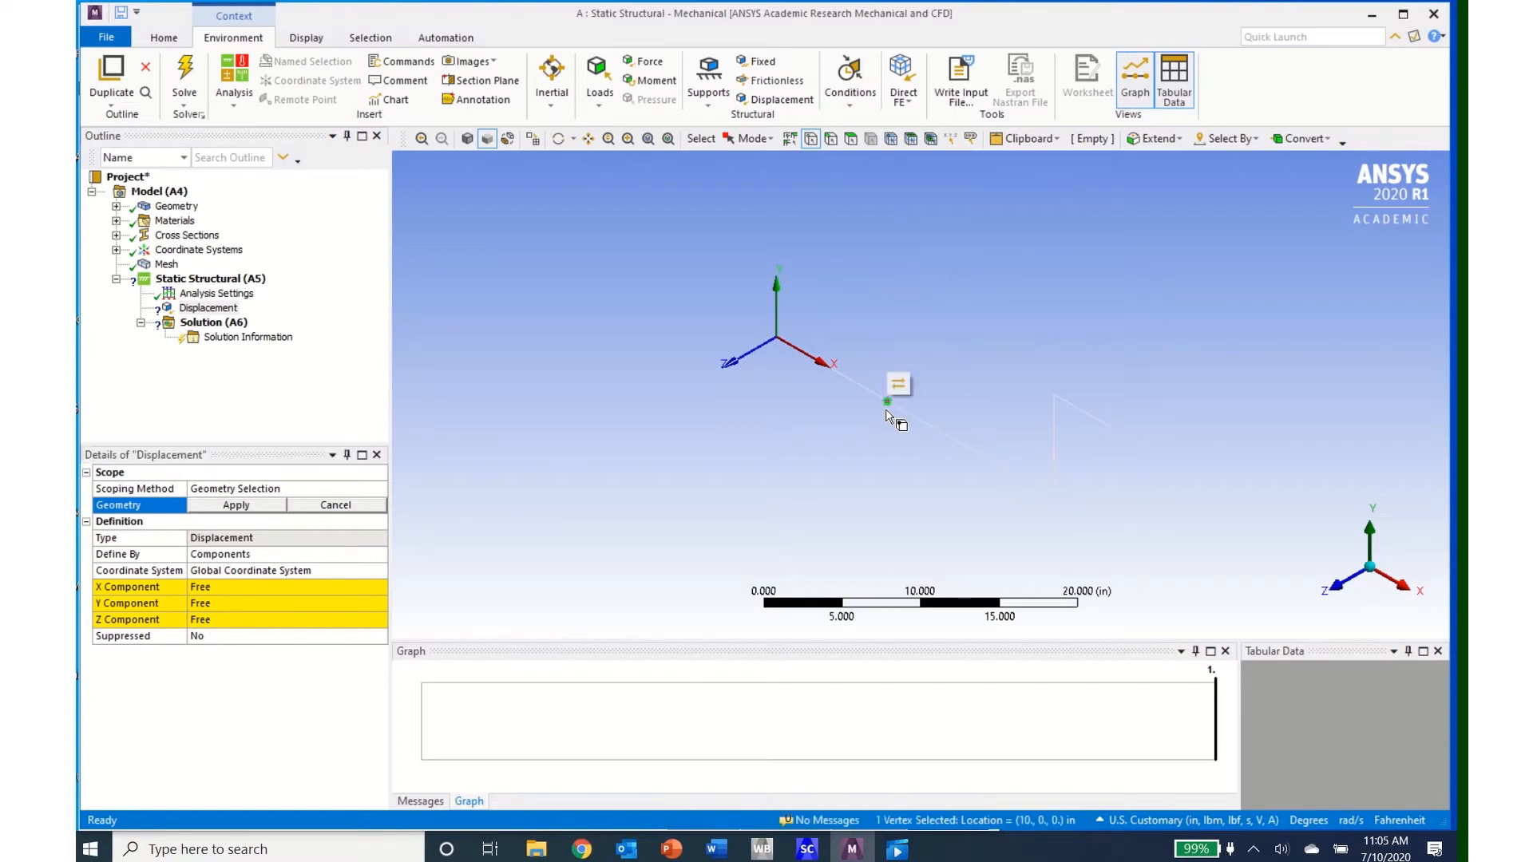
{"action": "left_click", "coordinate": [236, 505]}
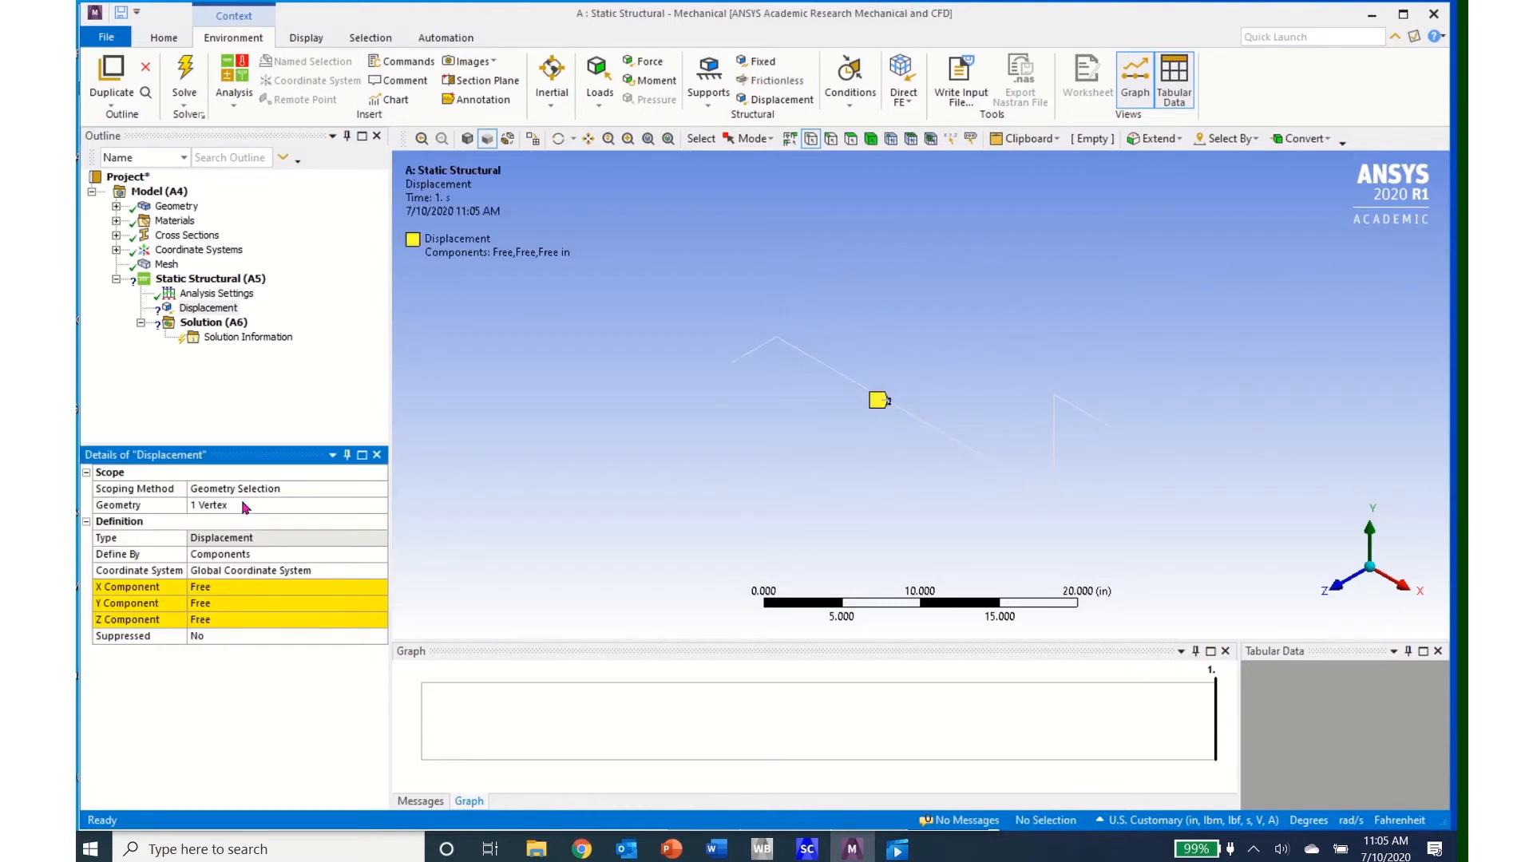
Step: Set the first displacement's X, Y and Z components to 0 in
{"action": "left_click", "coordinate": [238, 587]}
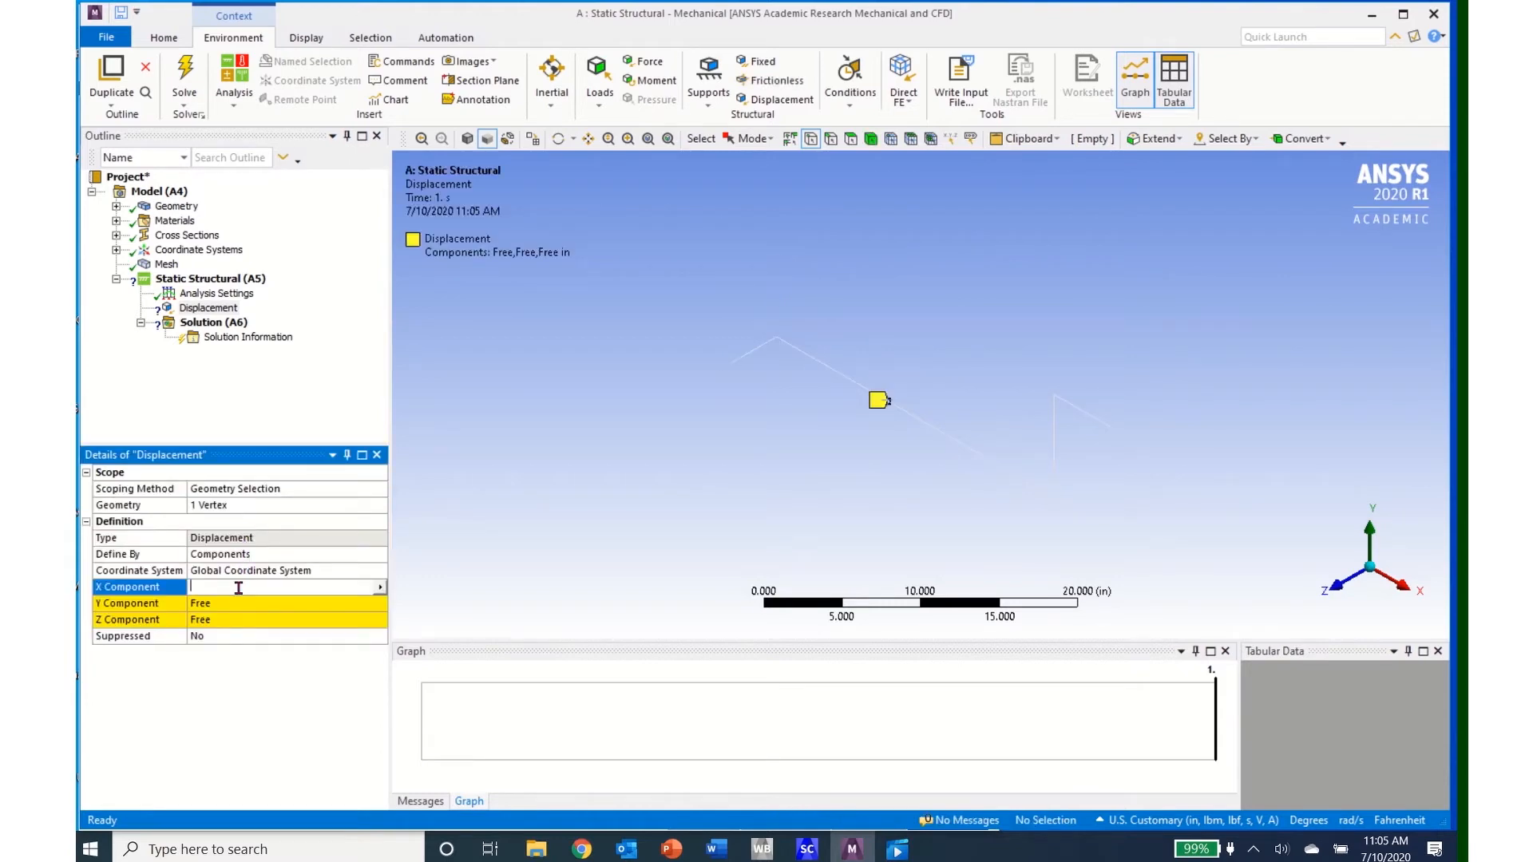
{"action": "type", "text": "0"}
{"action": "left_click", "coordinate": [241, 609]}
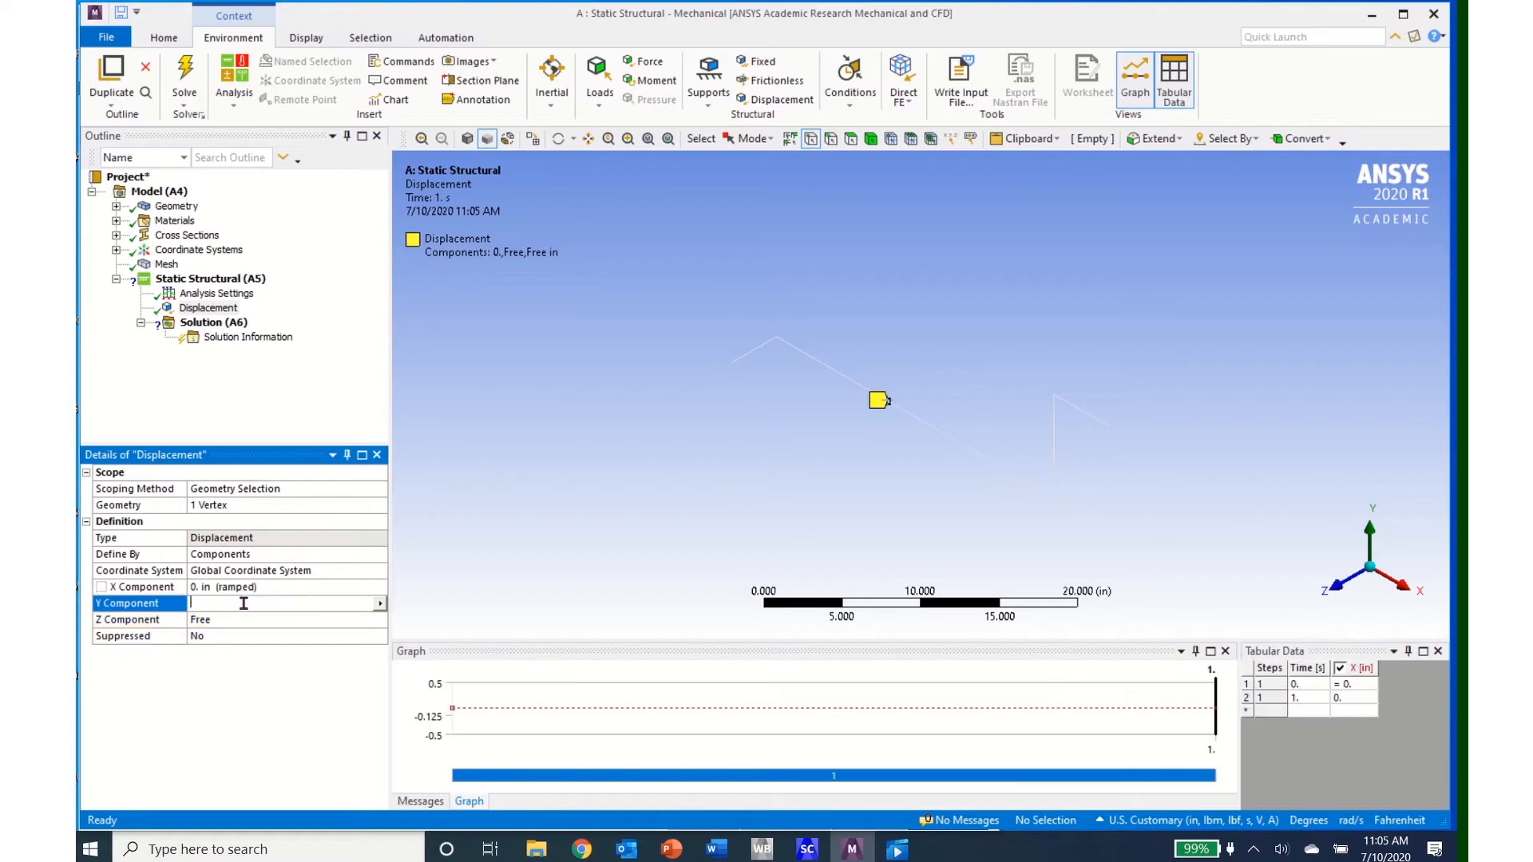
{"action": "type", "text": "0"}
{"action": "left_click", "coordinate": [242, 621]}
{"action": "type", "text": "0"}
{"action": "key", "text": "Return"}
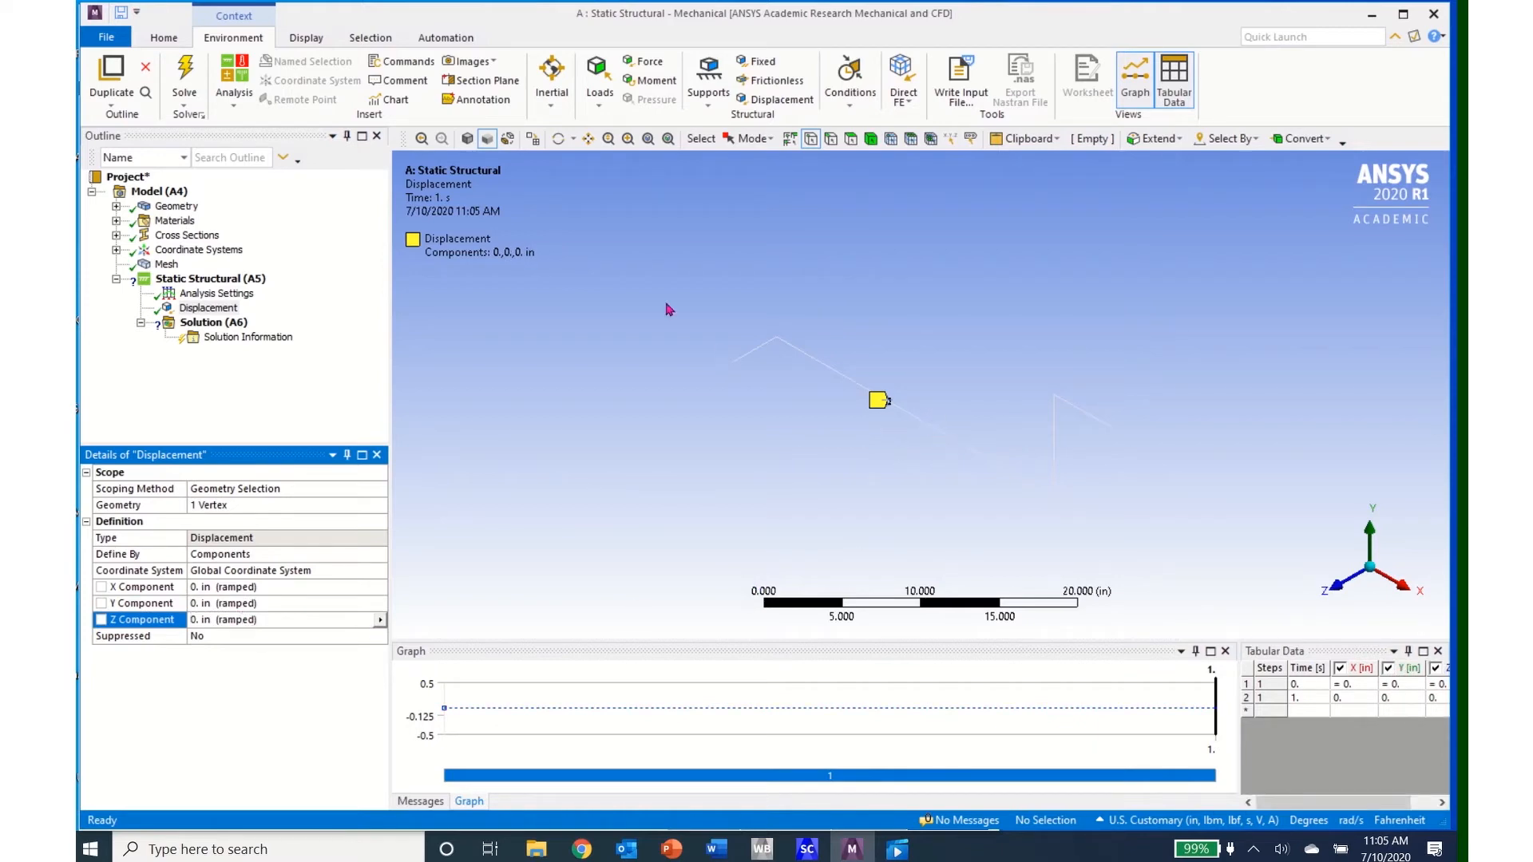
Step: Add a second displacement support on the long shaft's vertex at X = 20 in with X, Y and Z components of 0 in
{"action": "left_click", "coordinate": [775, 101]}
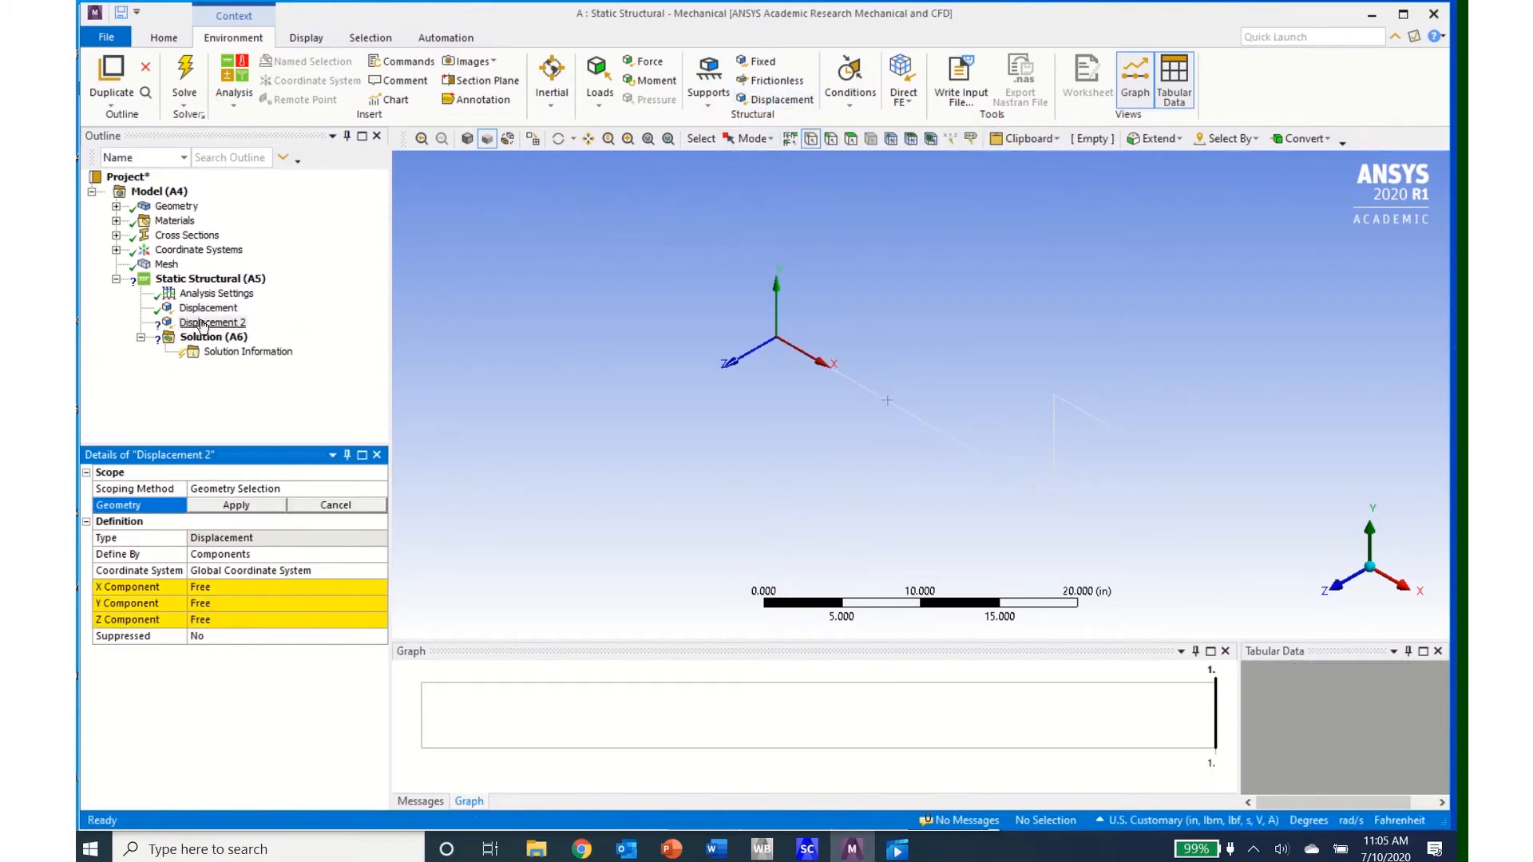
{"action": "left_click", "coordinate": [999, 469]}
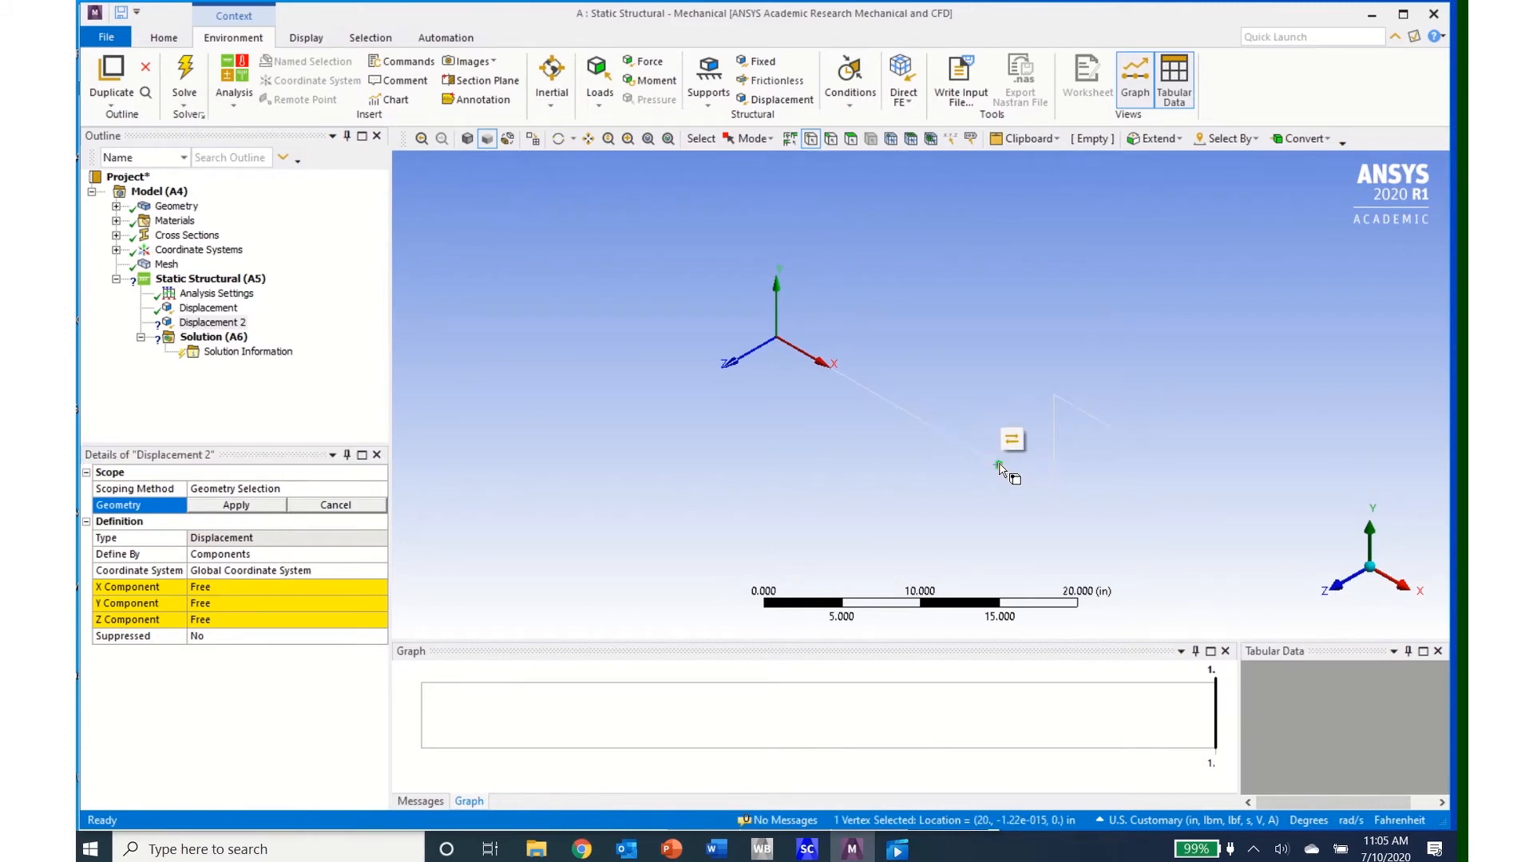
{"action": "left_click", "coordinate": [232, 508]}
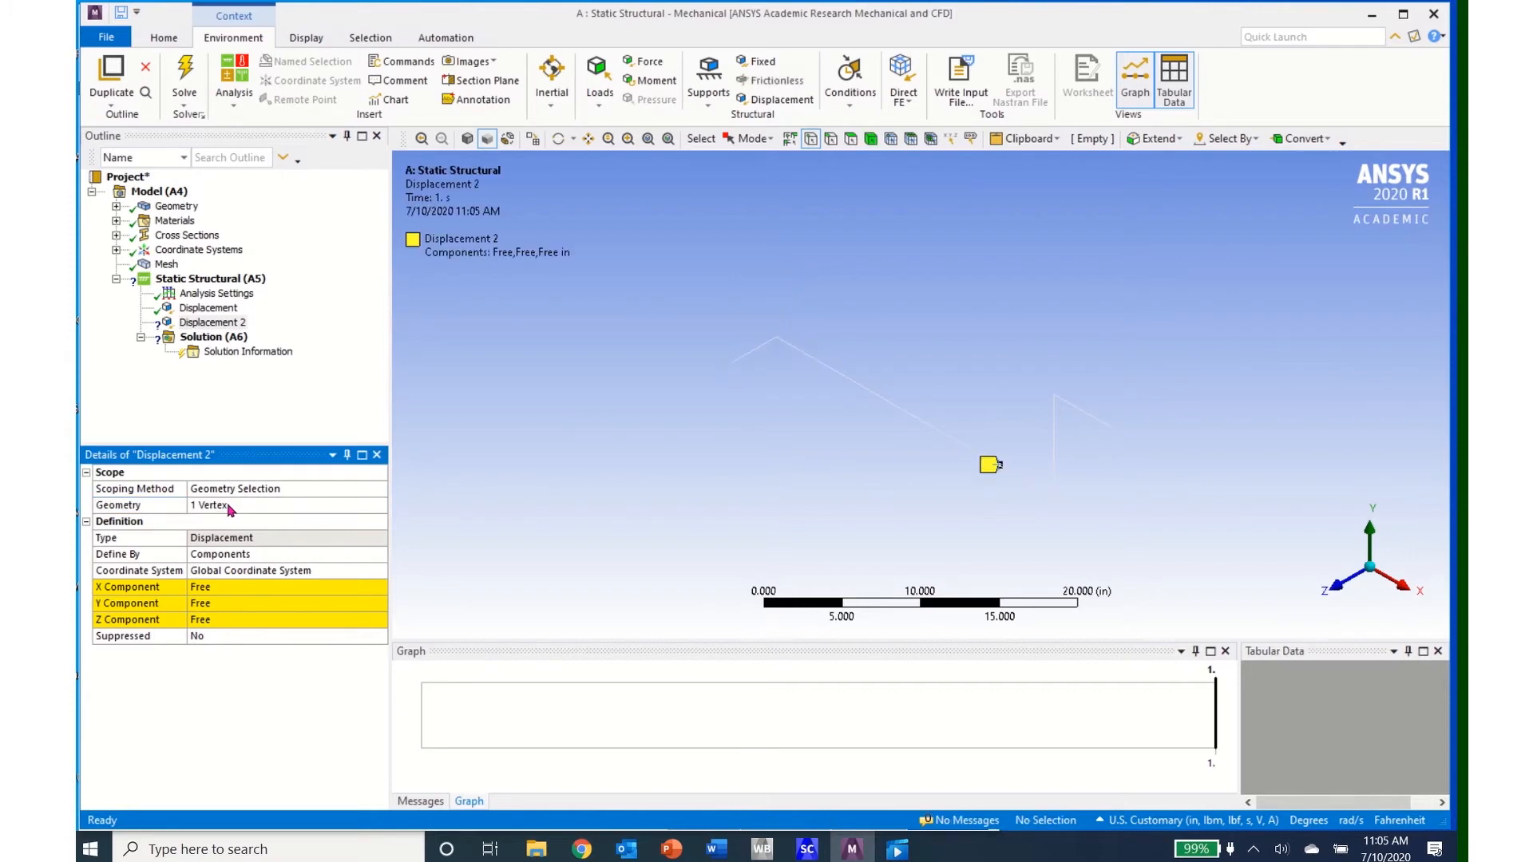
{"action": "left_click", "coordinate": [218, 588]}
{"action": "type", "text": "0"}
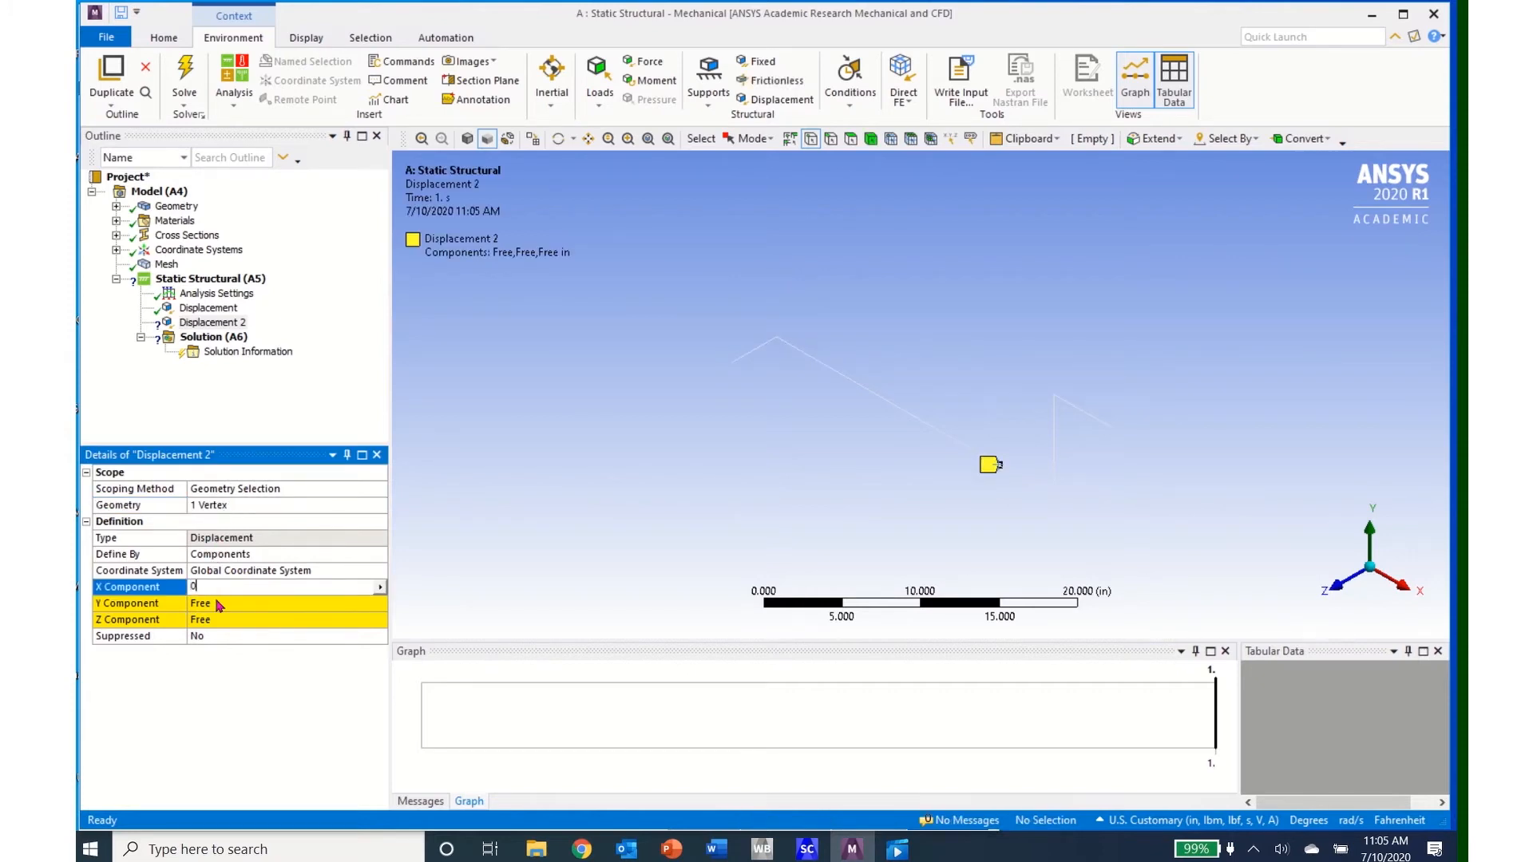
{"action": "left_click", "coordinate": [224, 605]}
{"action": "type", "text": "0"}
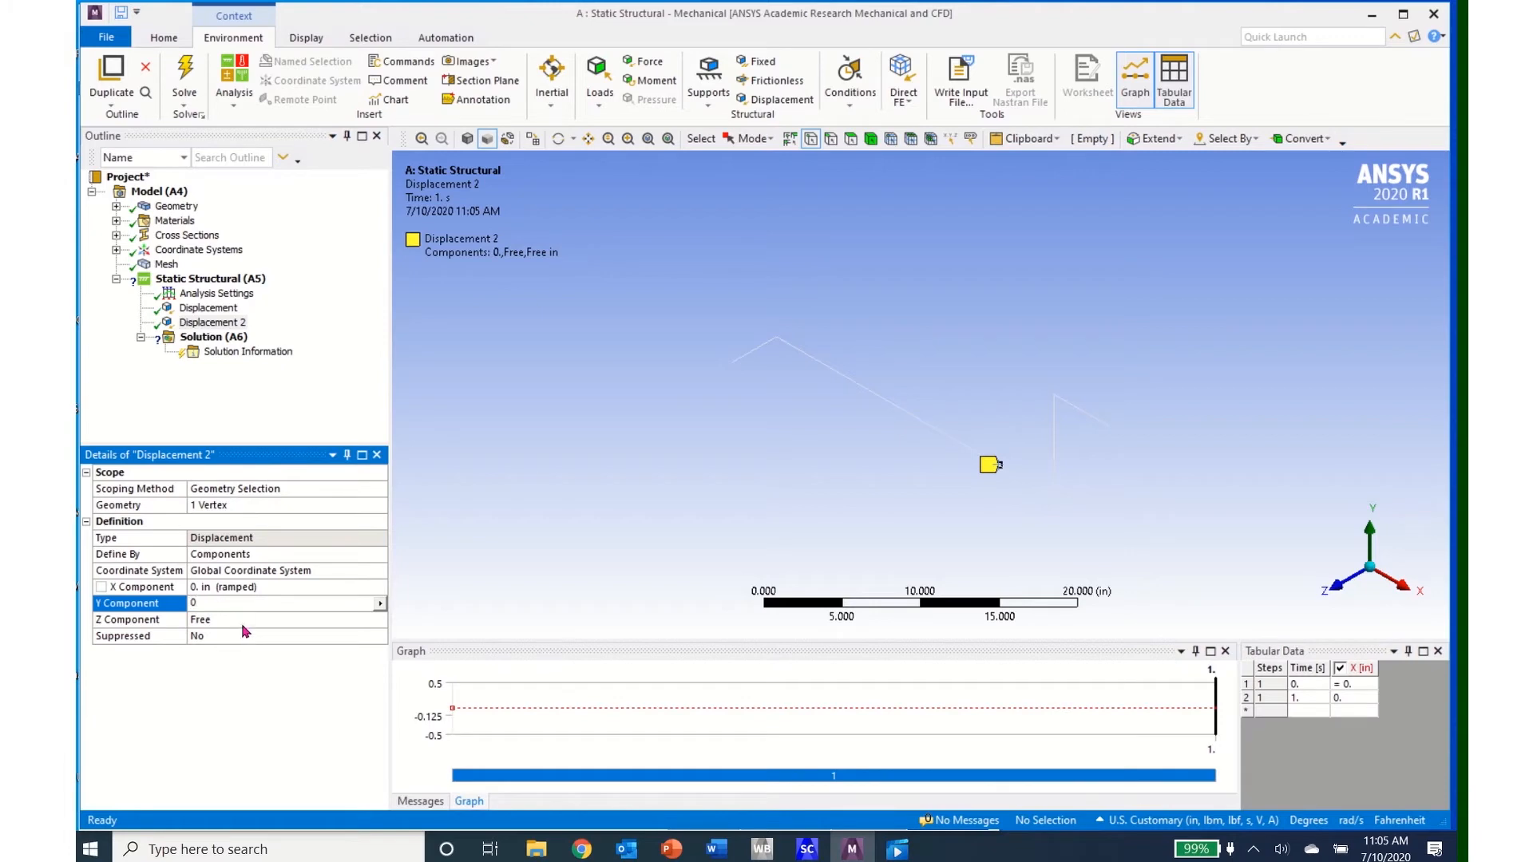
{"action": "left_click", "coordinate": [238, 620]}
{"action": "type", "text": "0"}
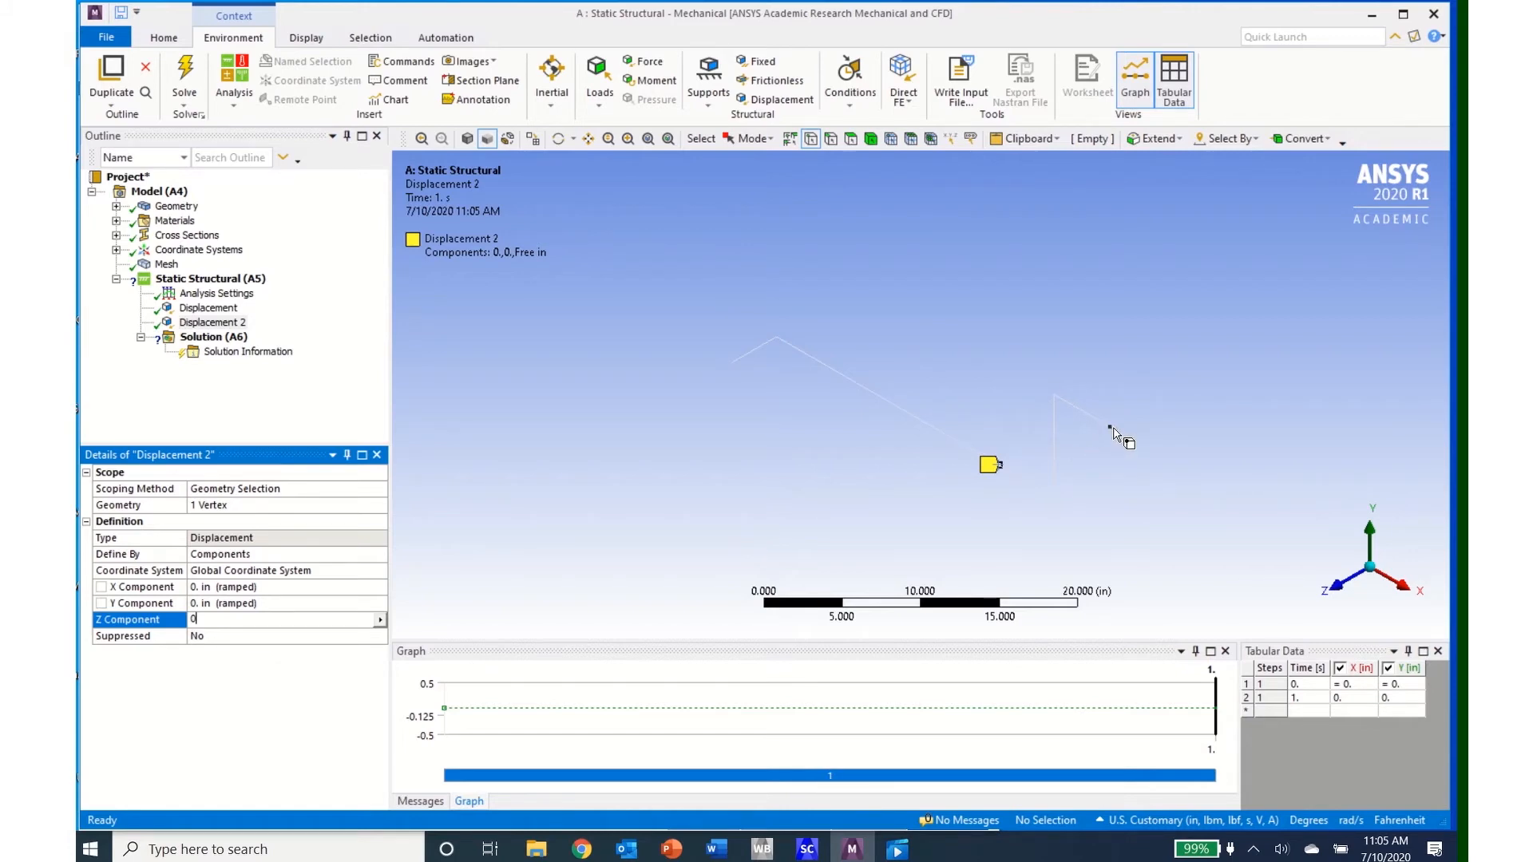
Step: Add a third displacement support on the frame's end vertex at X = 30, Y = 8 in with only the Z component set to 0 in
{"action": "left_click", "coordinate": [779, 99]}
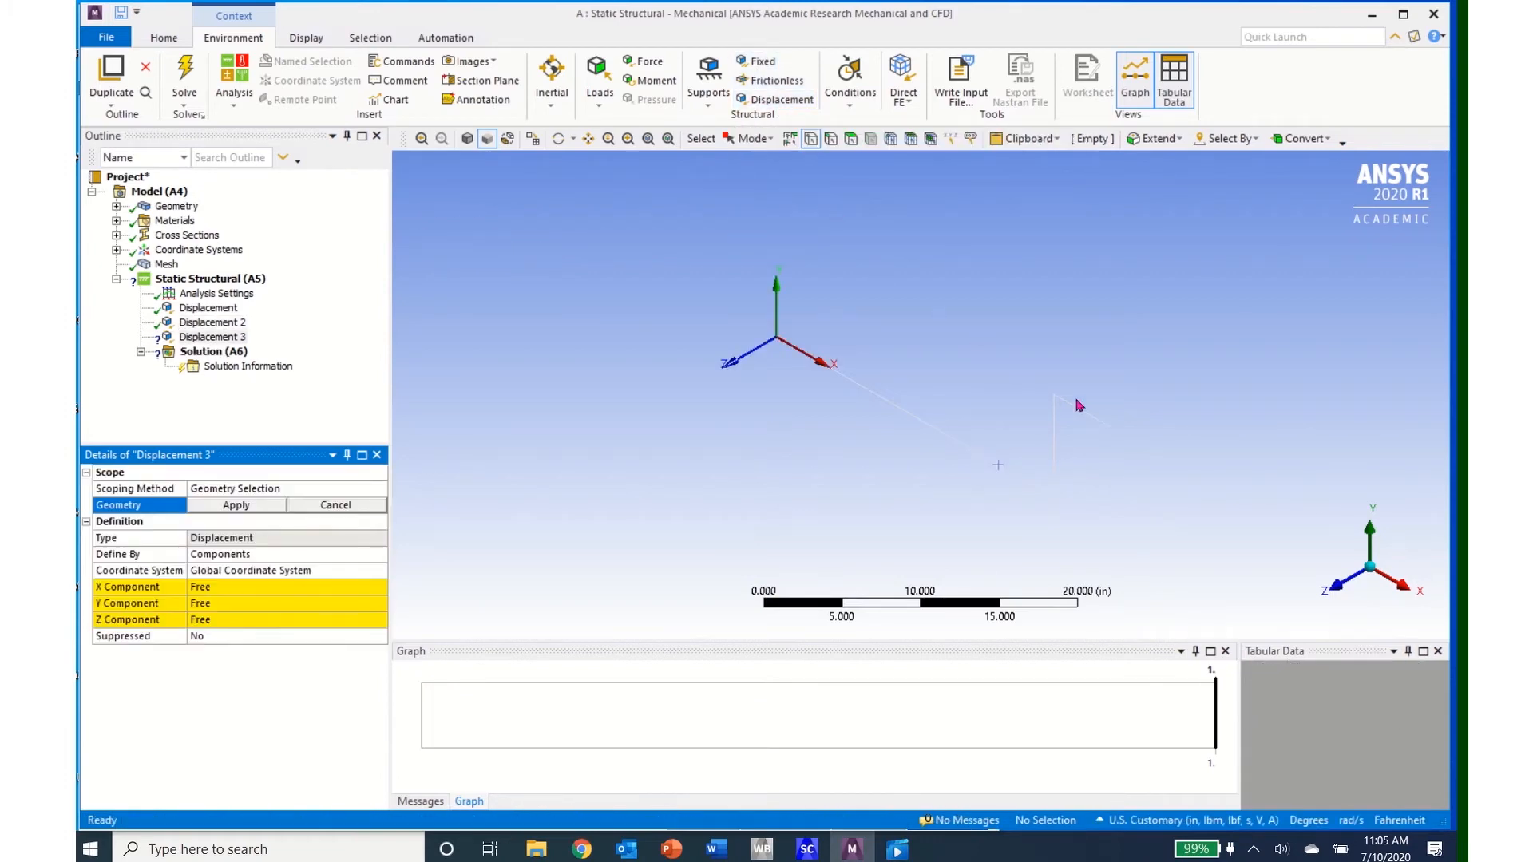
{"action": "left_click", "coordinate": [1110, 428]}
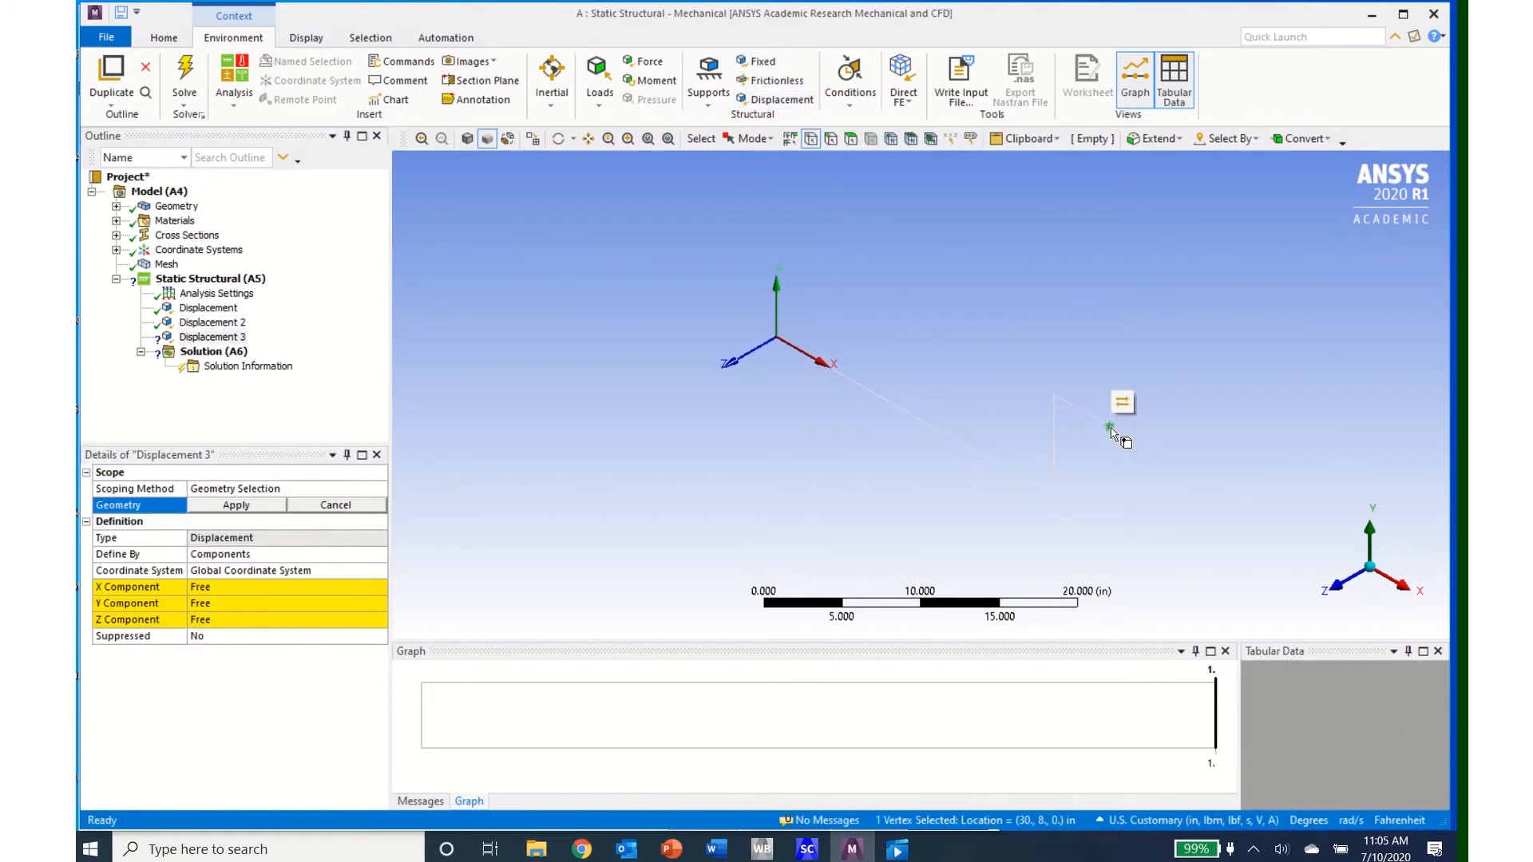
{"action": "left_click", "coordinate": [256, 506]}
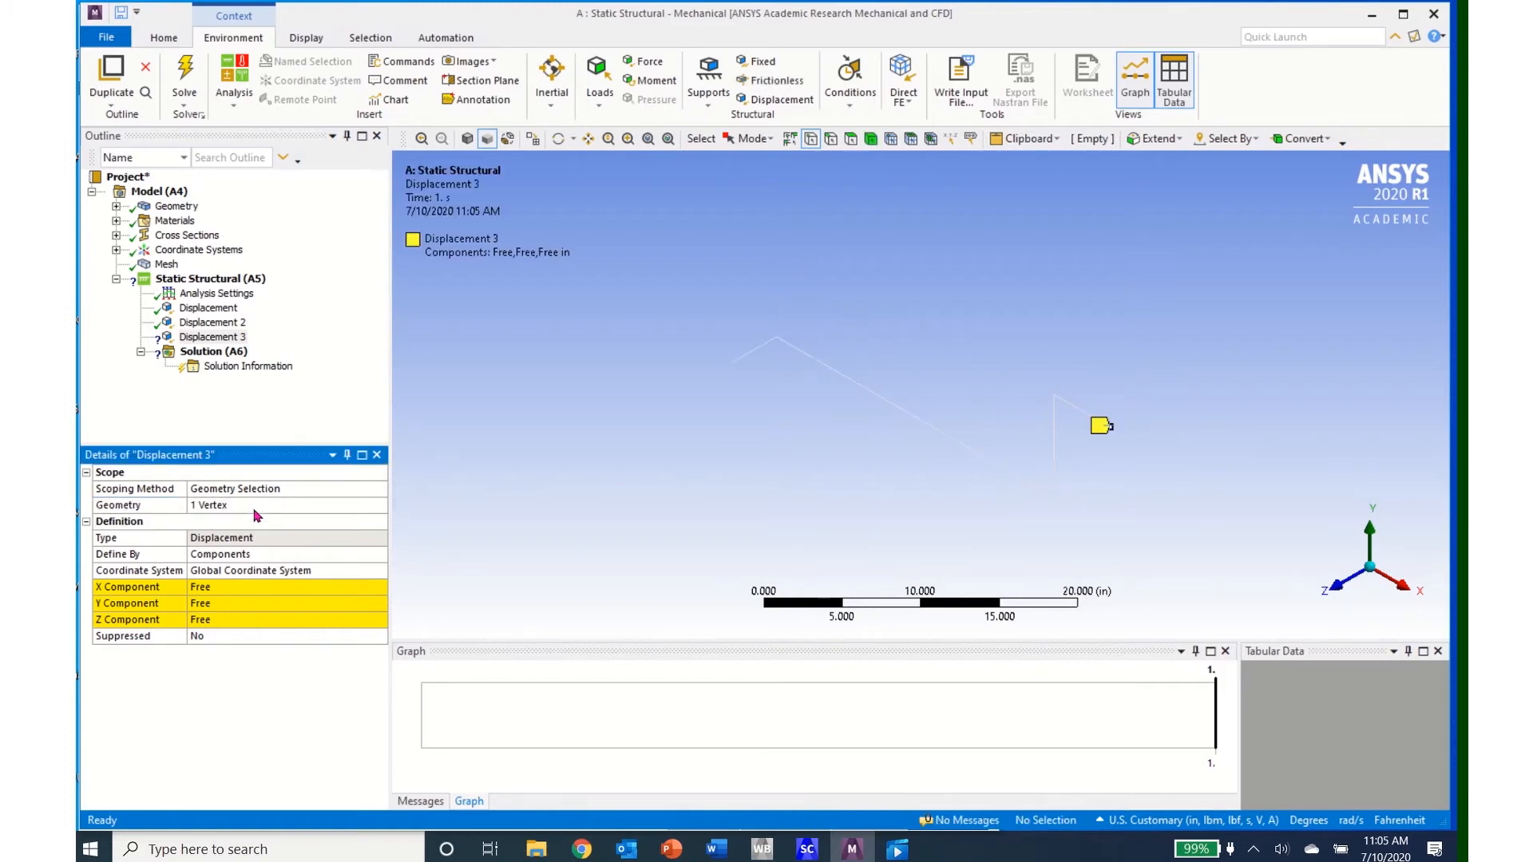
{"action": "left_click", "coordinate": [230, 618]}
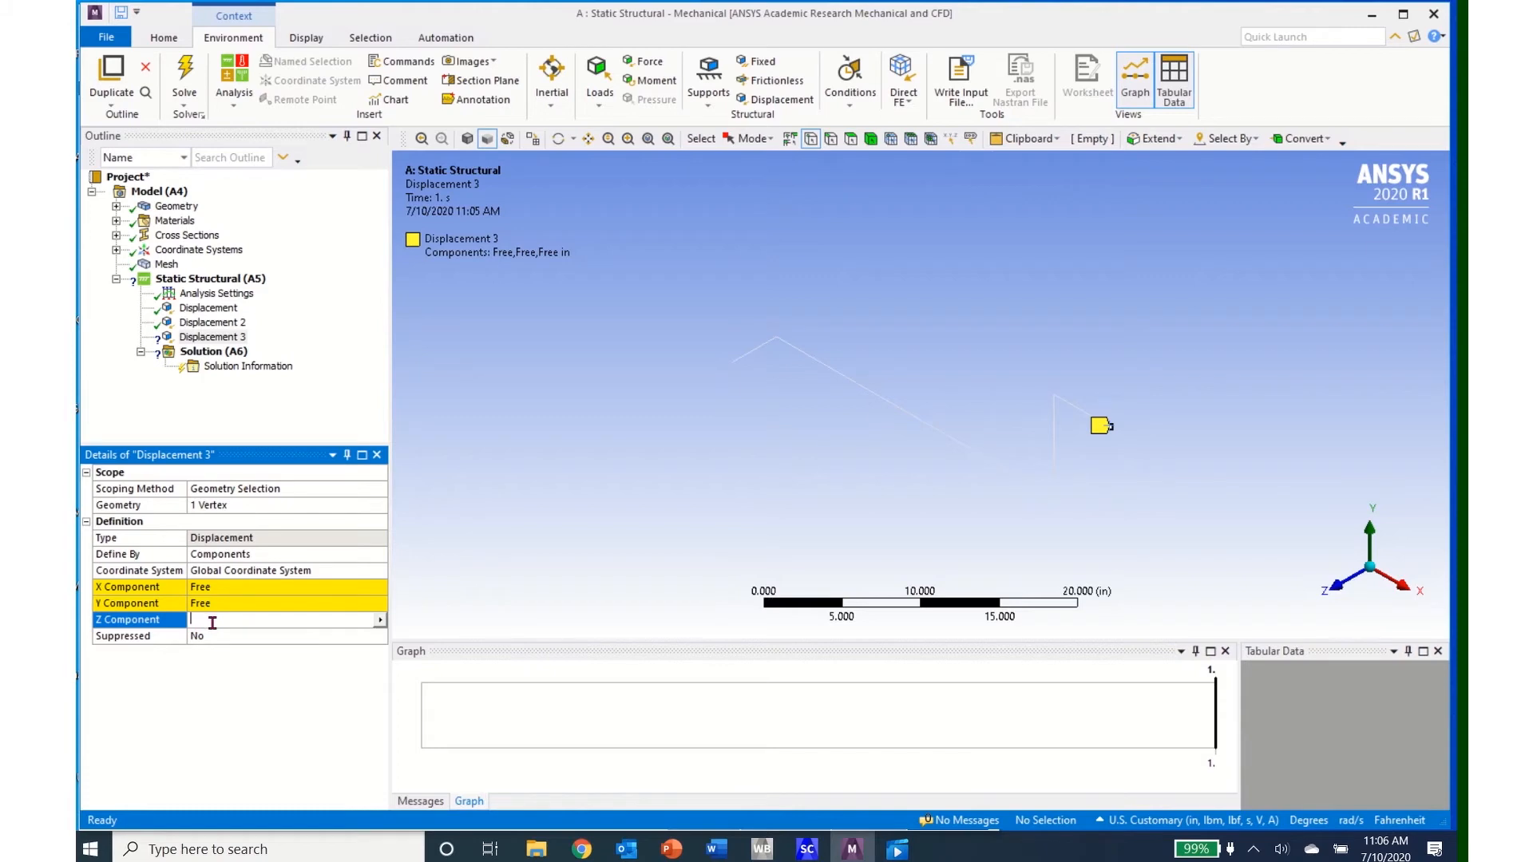
{"action": "type", "text": "0"}
{"action": "key", "text": "Return"}
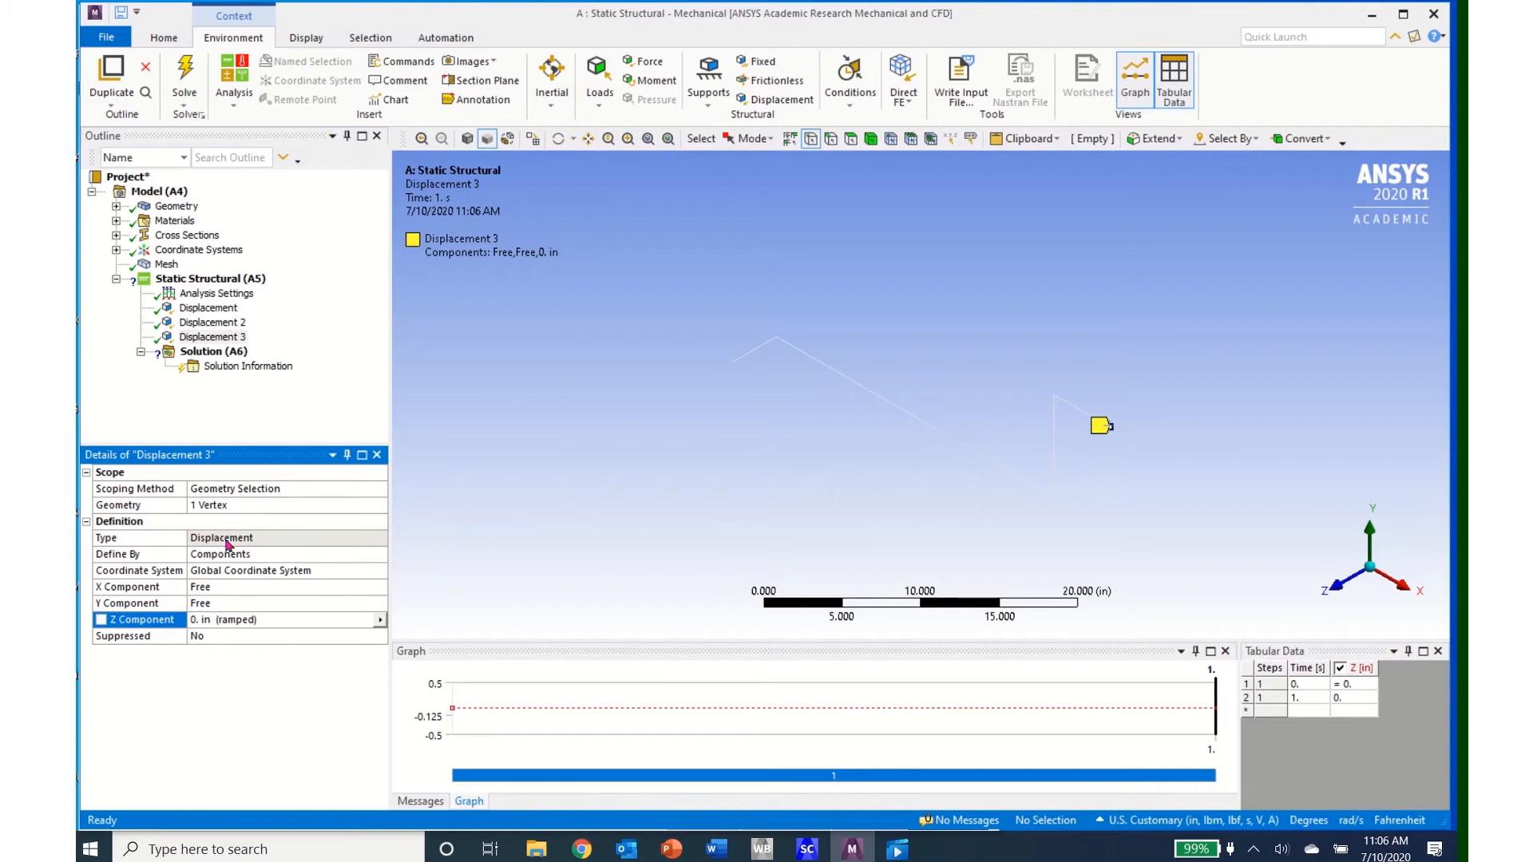
Step: Rename the three displacement supports, in order, as Bearing A, Bearing B and Handle
{"action": "left_click", "coordinate": [209, 309]}
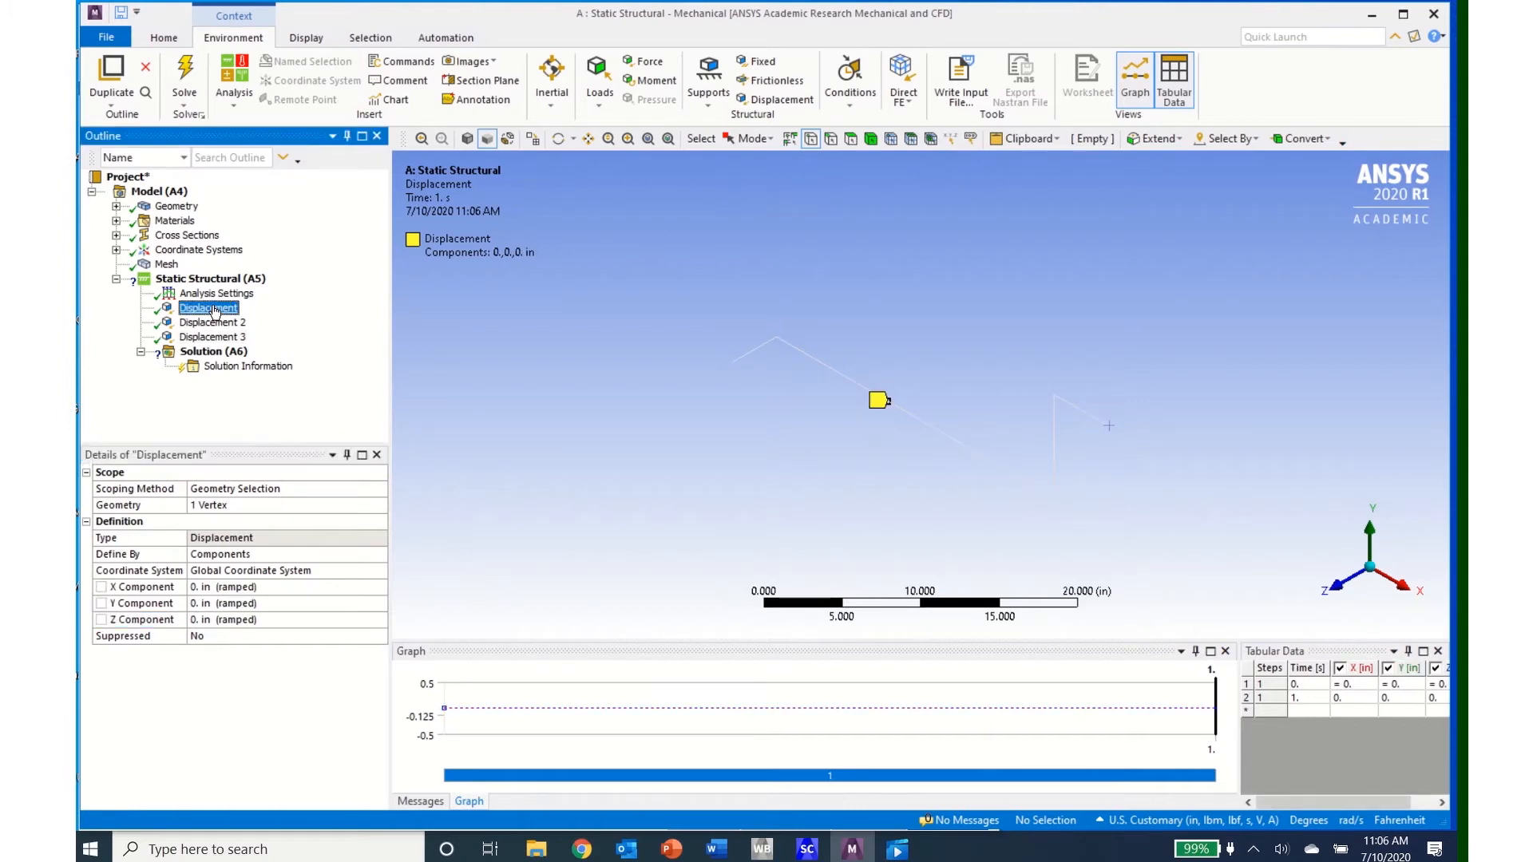
{"action": "left_click", "coordinate": [214, 311]}
{"action": "type", "text": "BearingA"}
{"action": "left_click", "coordinate": [217, 327]}
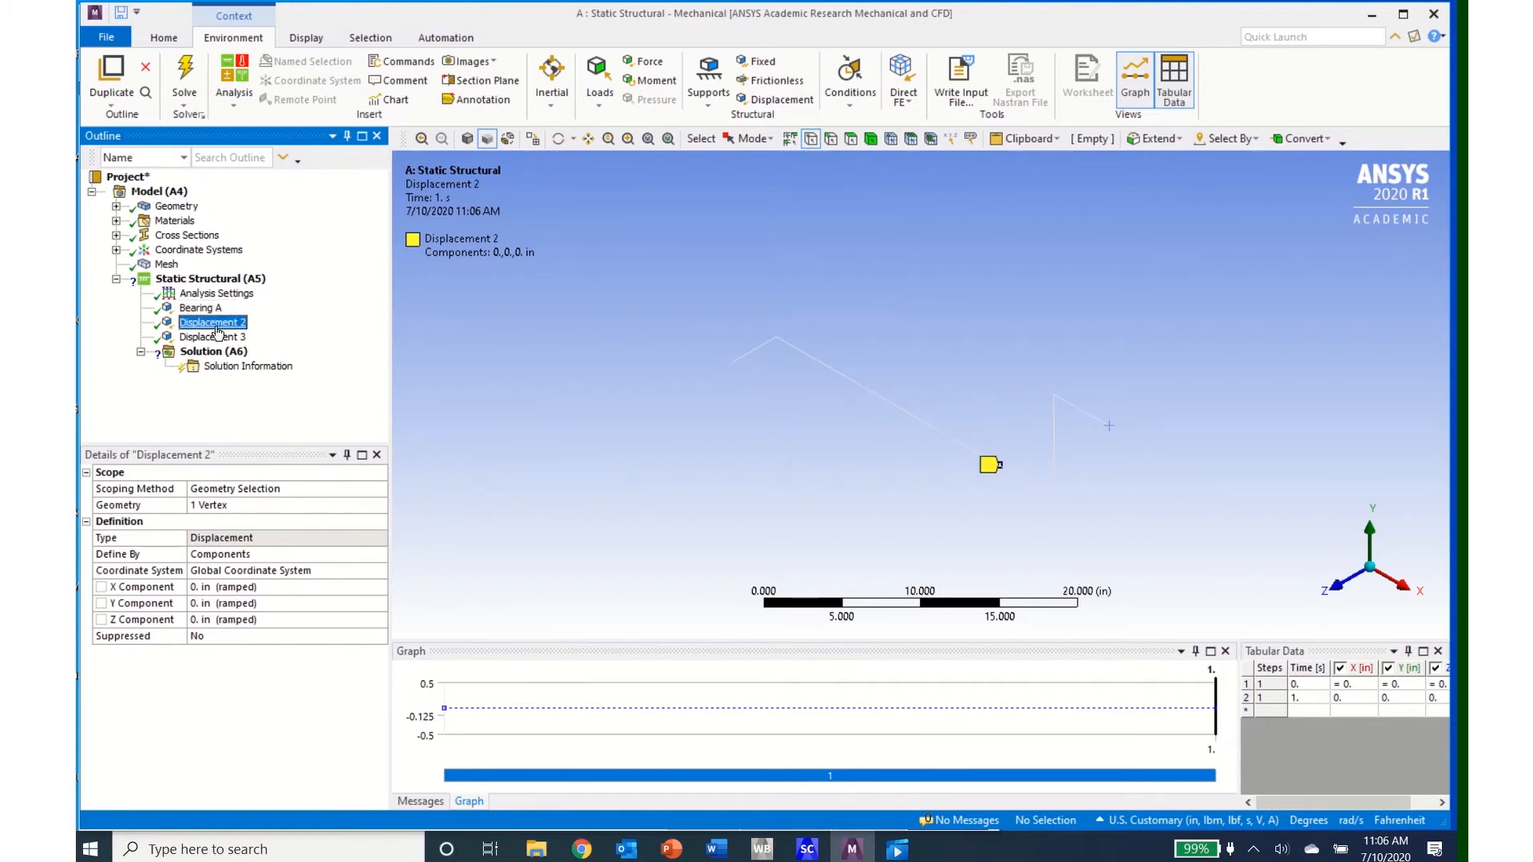
{"action": "left_click", "coordinate": [218, 324]}
{"action": "type", "text": "Bearing B"}
{"action": "left_click", "coordinate": [217, 337]}
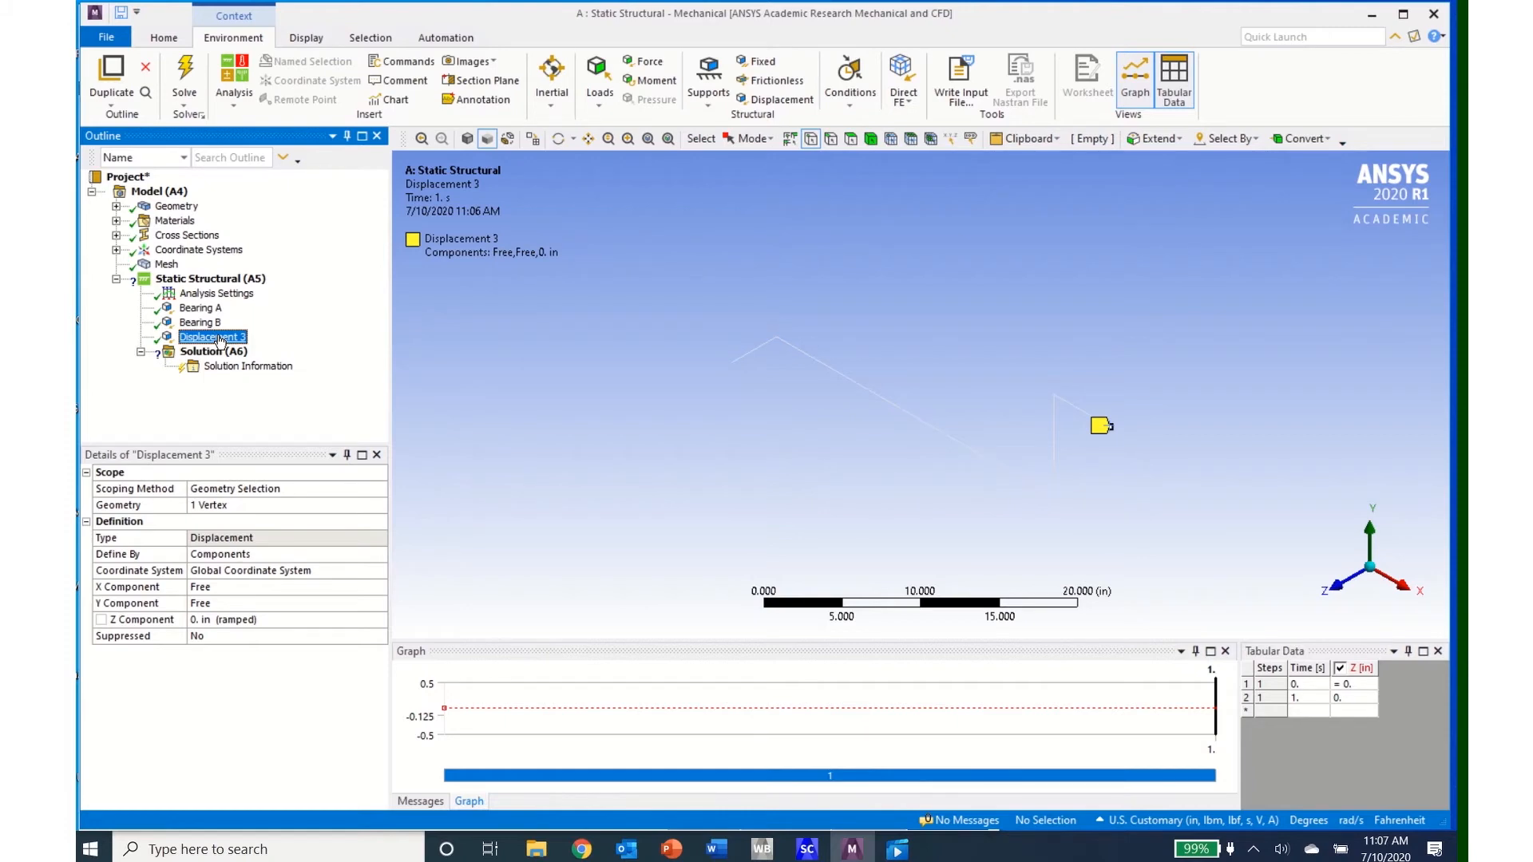
{"action": "left_click", "coordinate": [217, 337]}
{"action": "type", "text": "Handle"}
Step: Add a force load on the frame's free end vertex at X = 0, Y = 0, Z = 4 in
{"action": "left_click", "coordinate": [598, 80]}
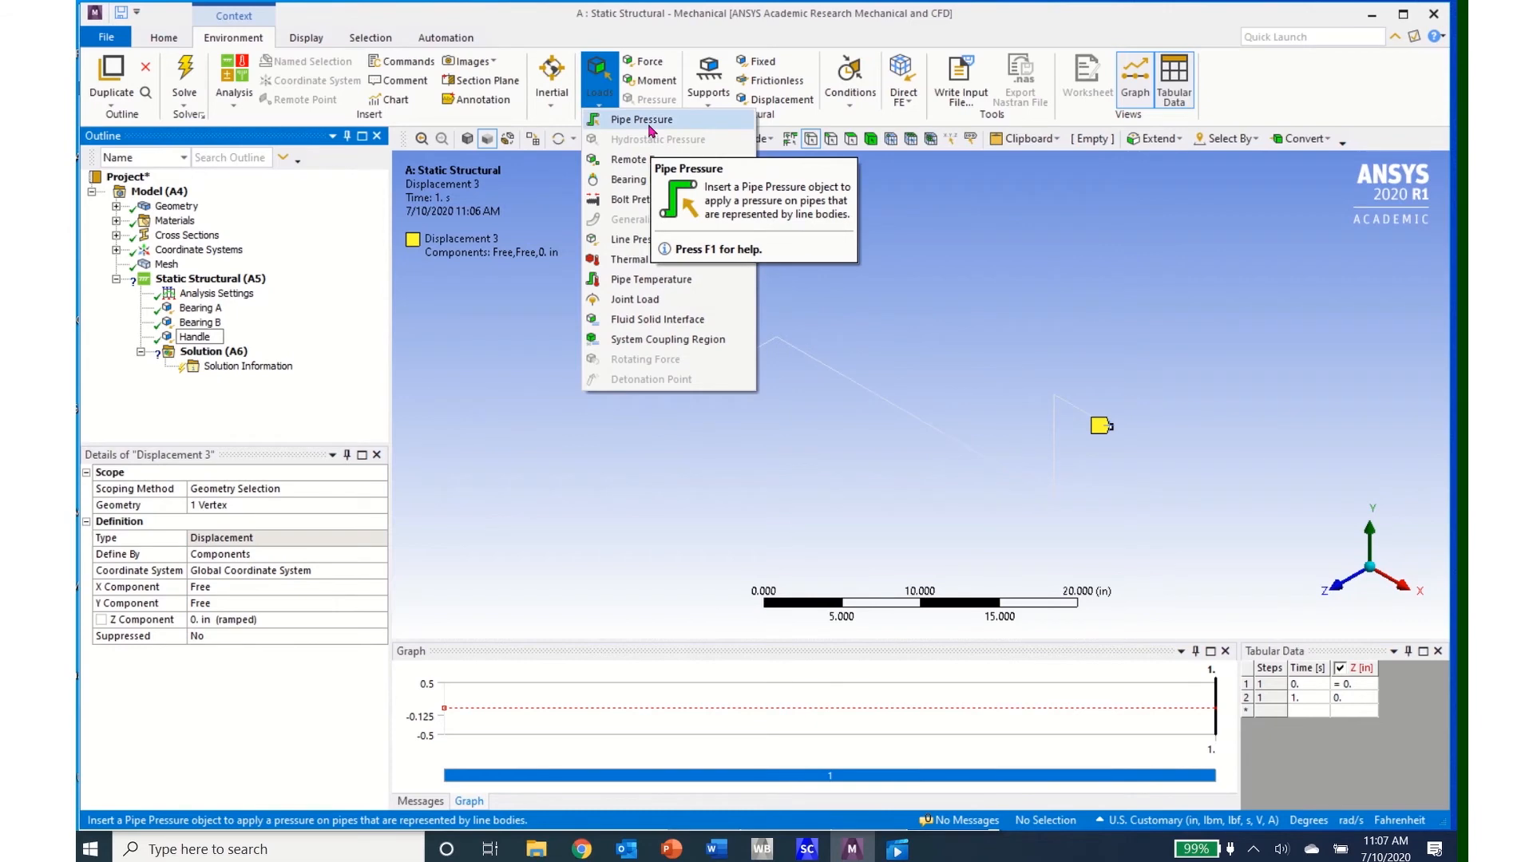
{"action": "left_click", "coordinate": [651, 64]}
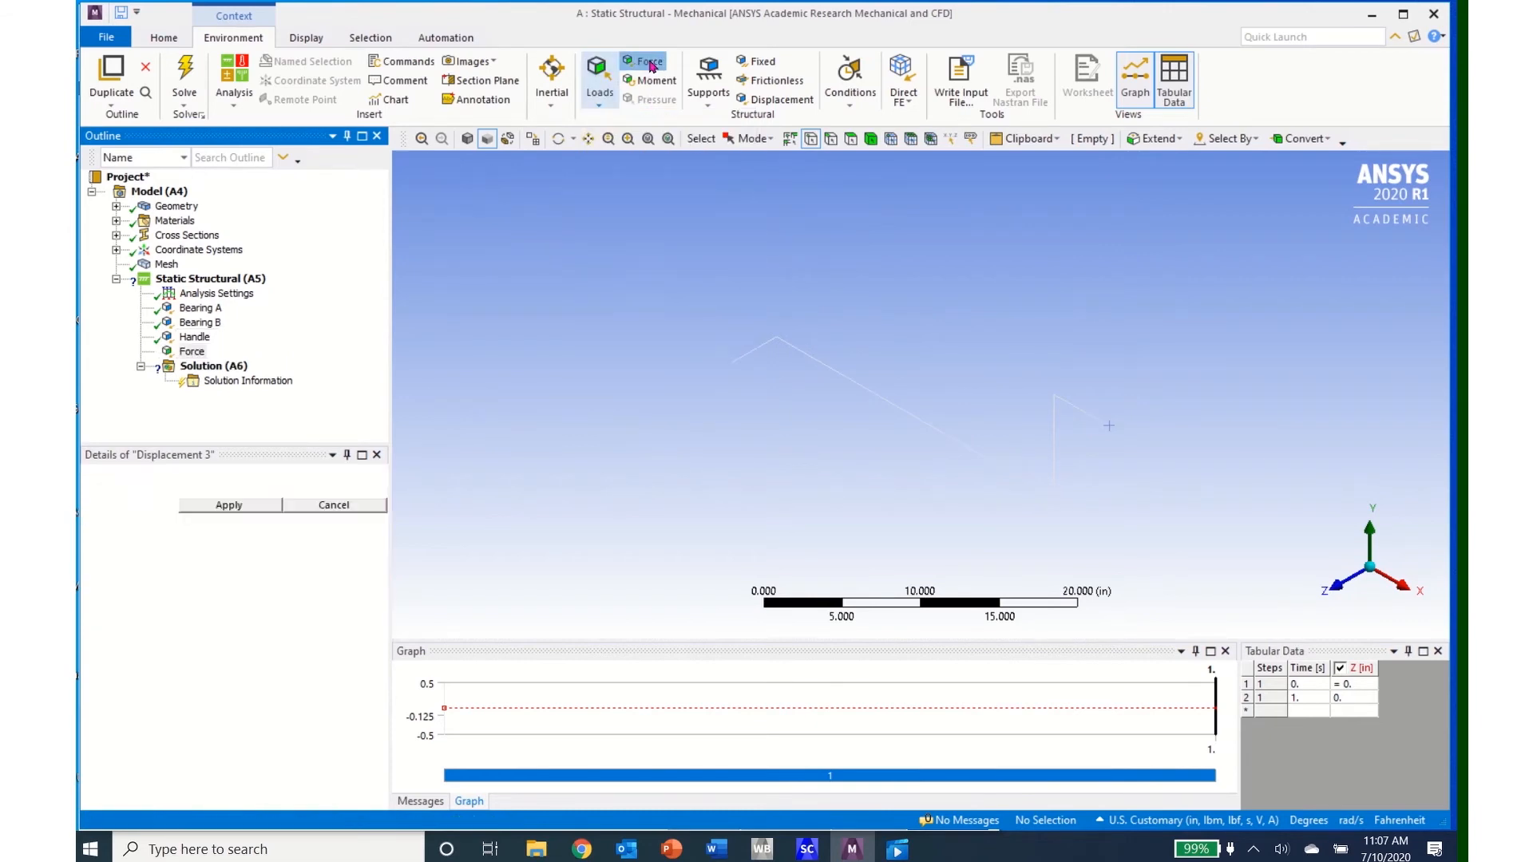
{"action": "left_click", "coordinate": [733, 365]}
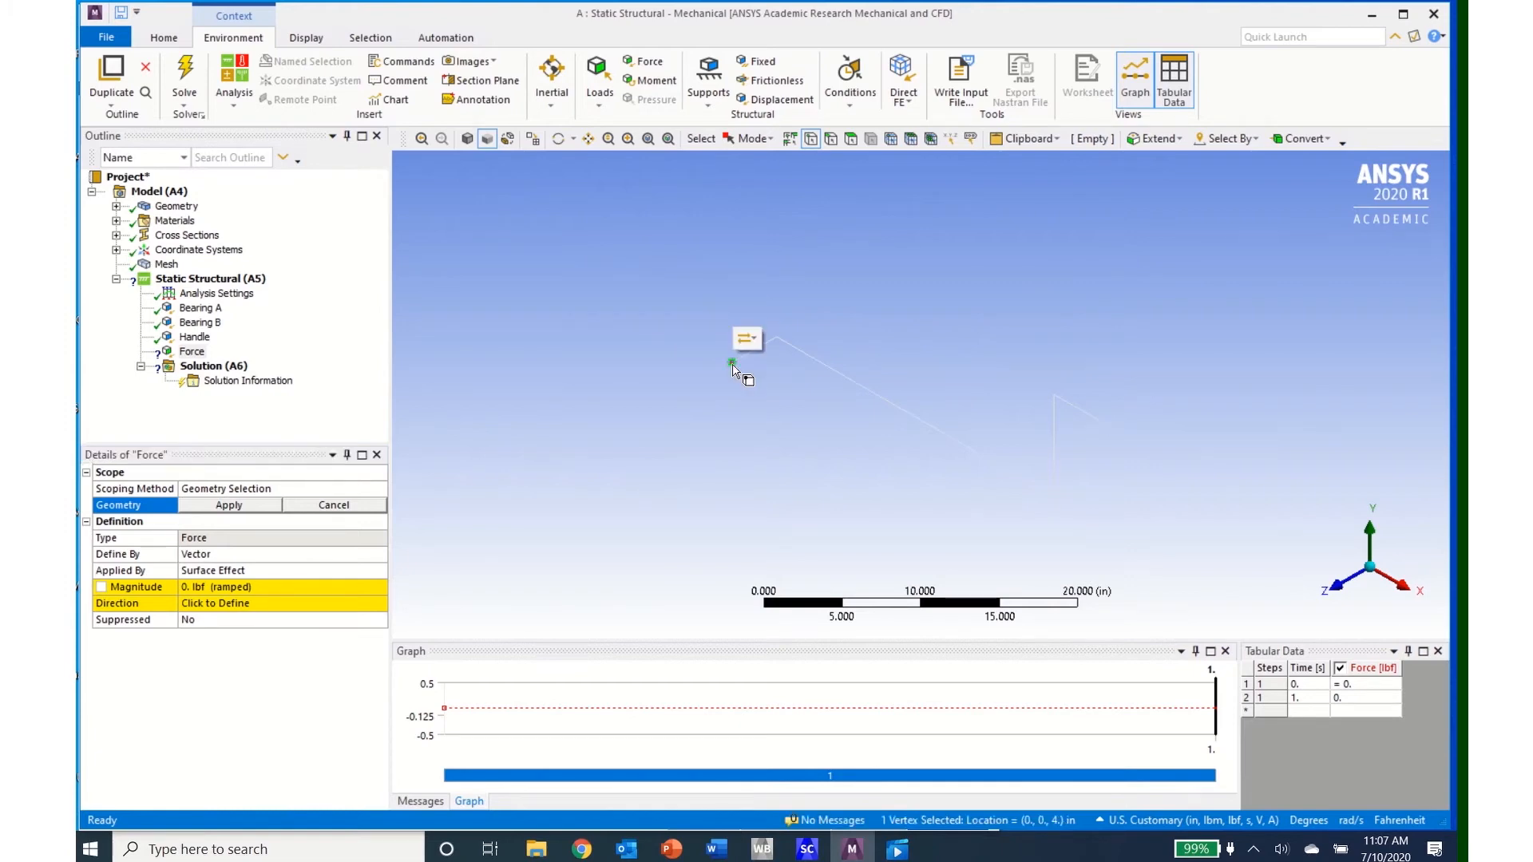
{"action": "left_click", "coordinate": [251, 509]}
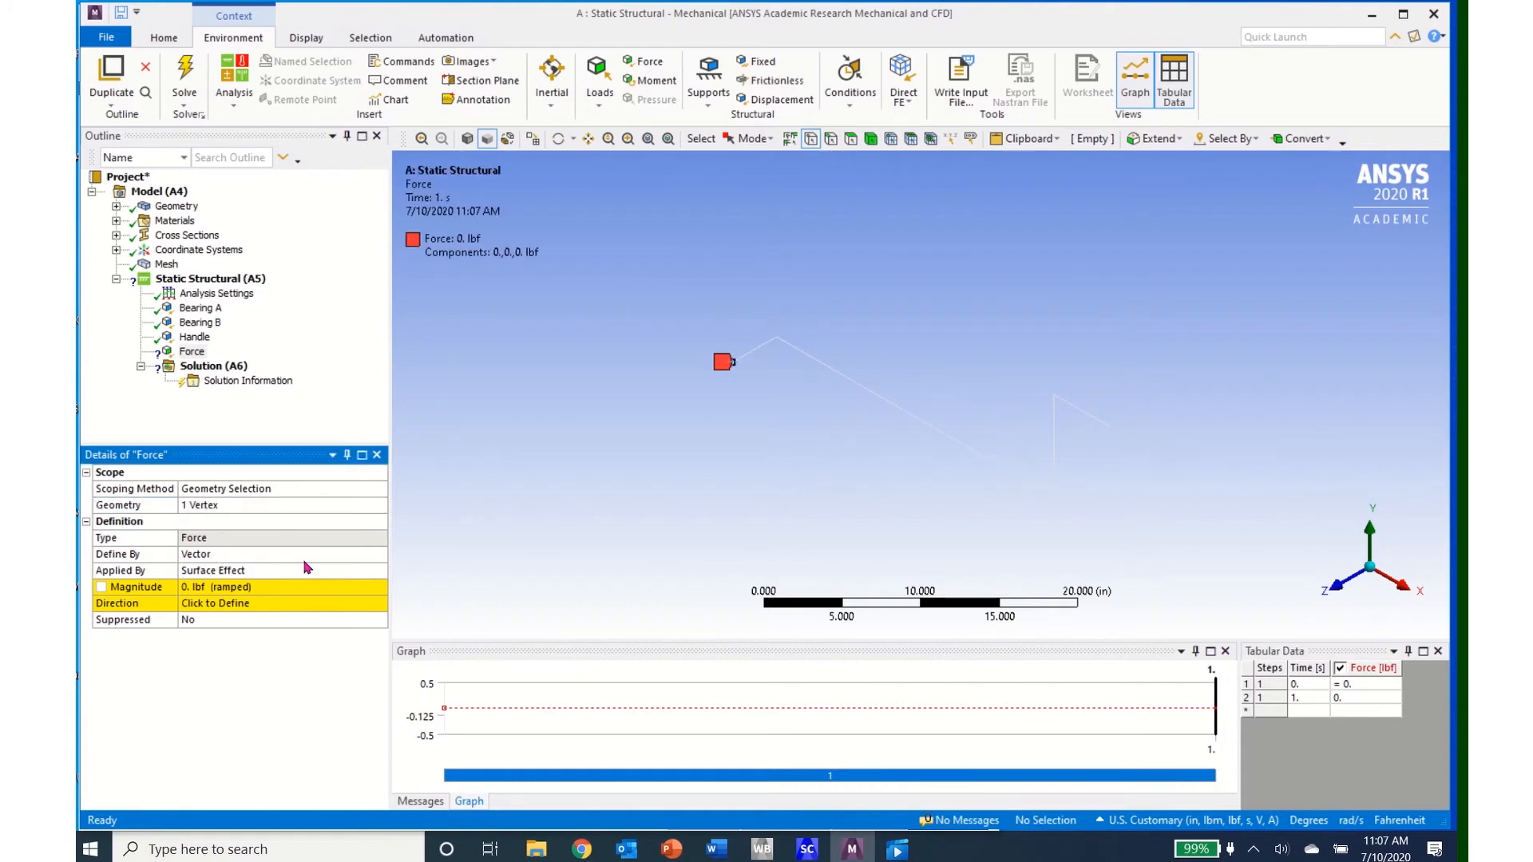
Step: Define the first force by components and set its Y component to -100 lbf
{"action": "left_click", "coordinate": [380, 559]}
{"action": "left_click", "coordinate": [380, 558]}
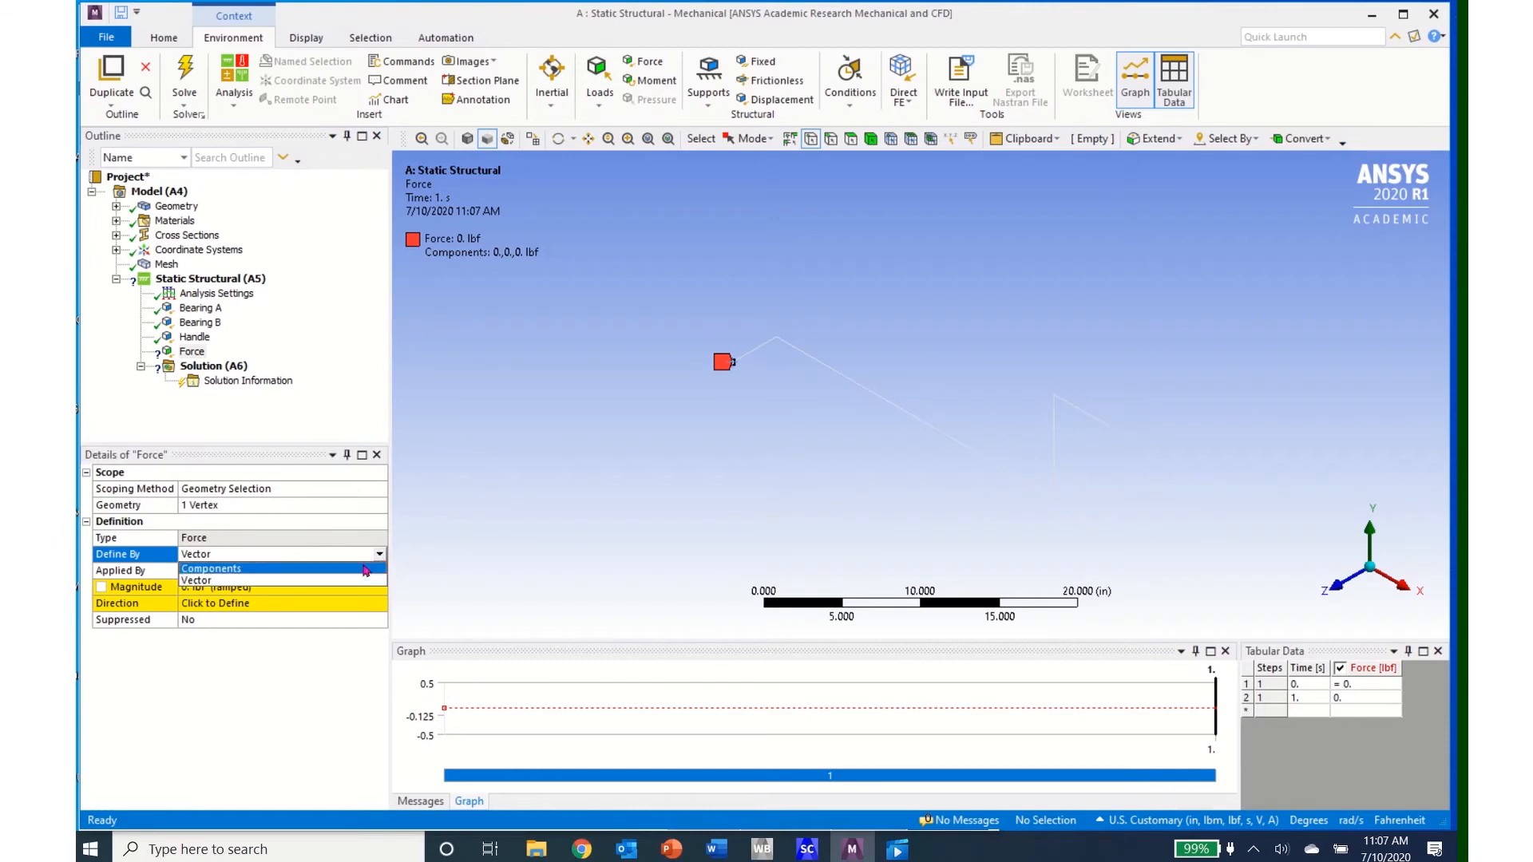
{"action": "left_click", "coordinate": [363, 573]}
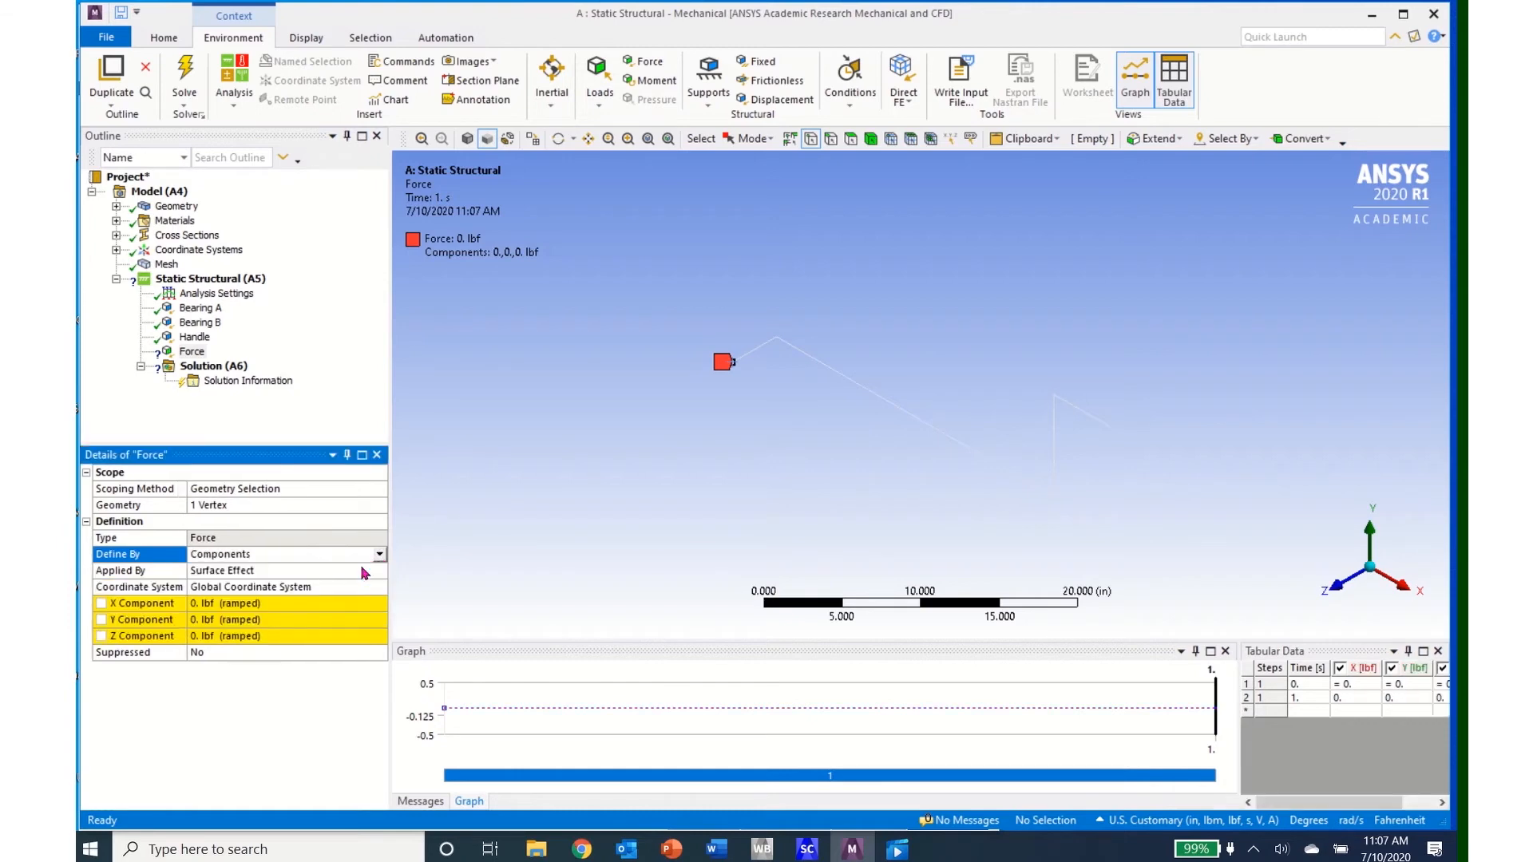
{"action": "left_click", "coordinate": [309, 620]}
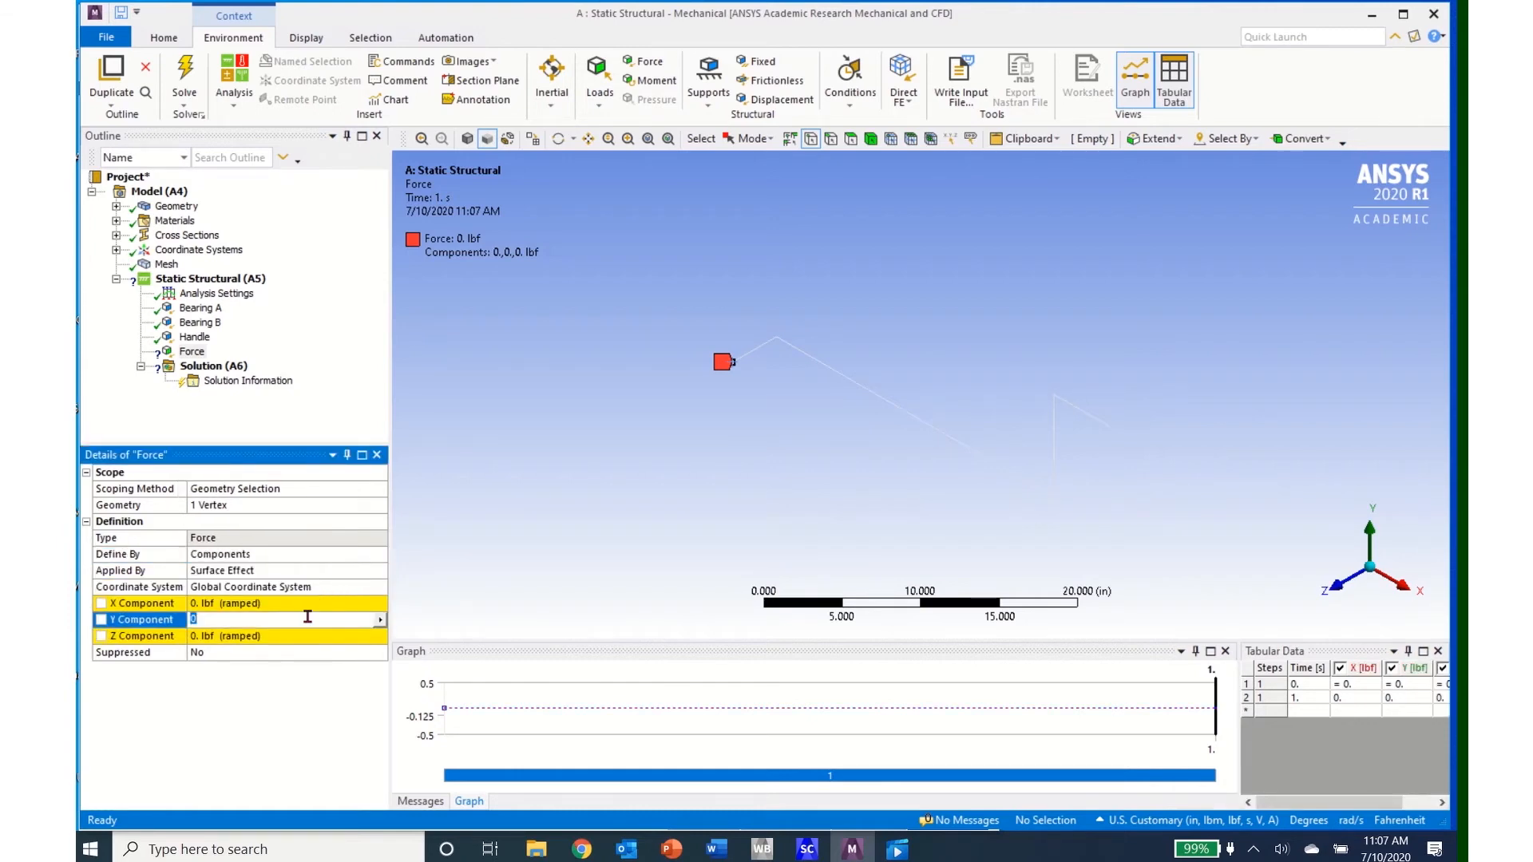
{"action": "type", "text": "-100"}
{"action": "key", "text": "Return"}
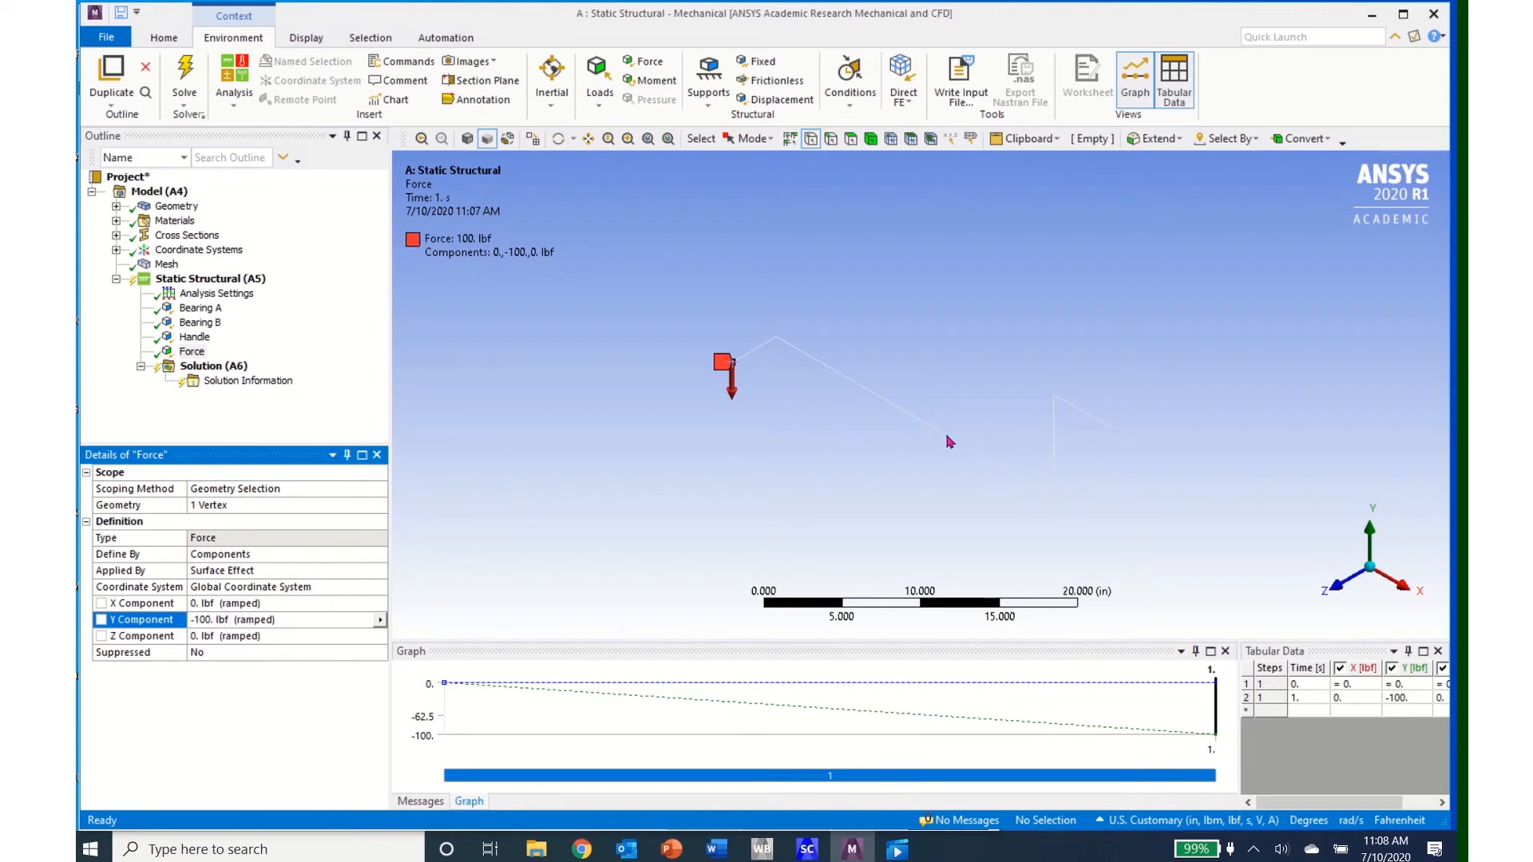
Step: Add a second force load on the handle's end vertex at X = 30, Y = 8, Z = 0 in
{"action": "left_click", "coordinate": [1110, 429]}
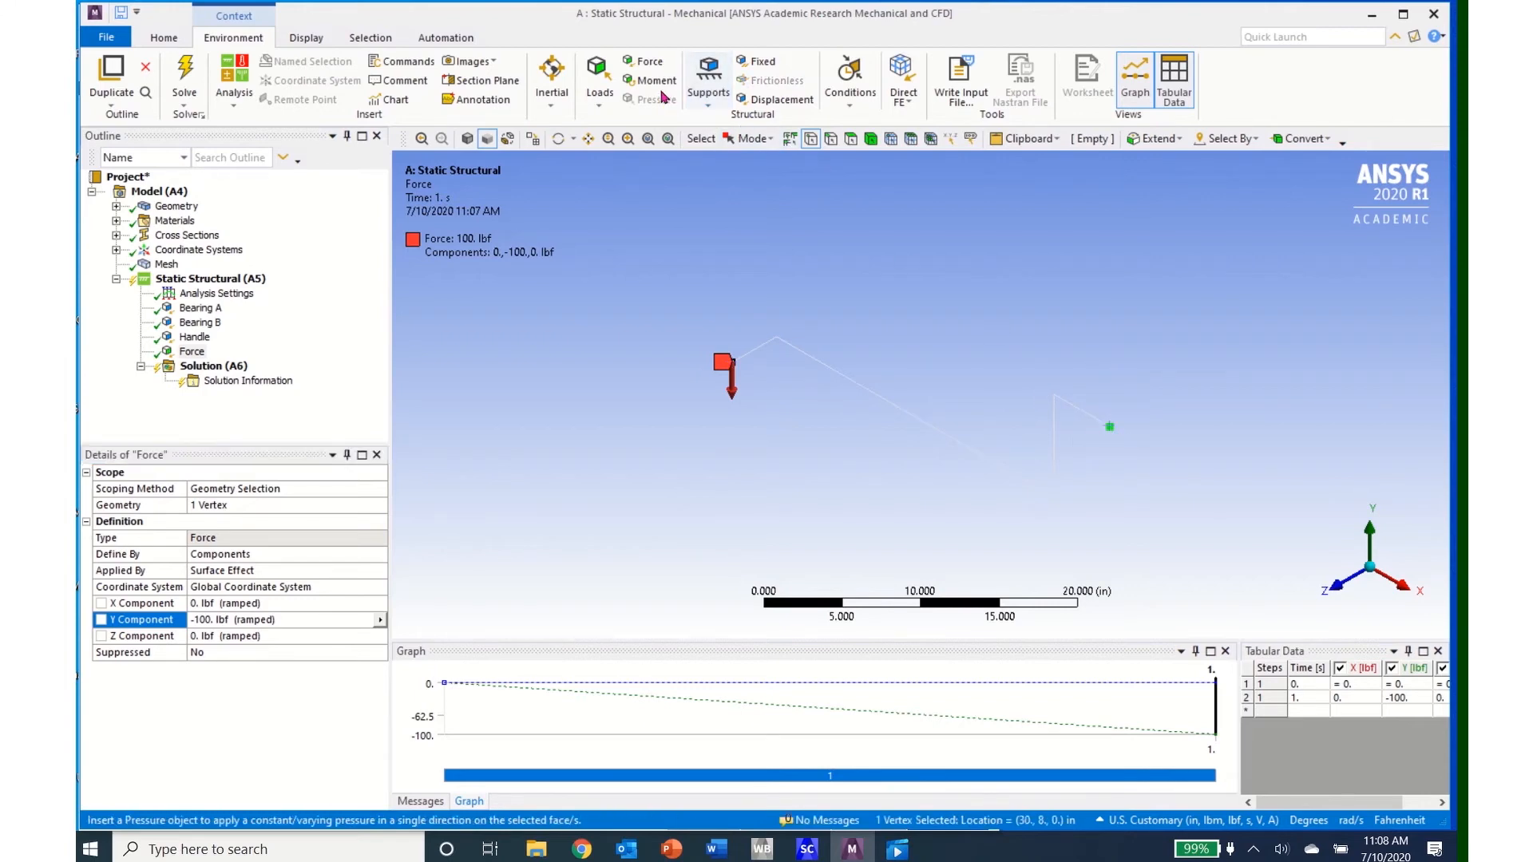
{"action": "left_click", "coordinate": [650, 63]}
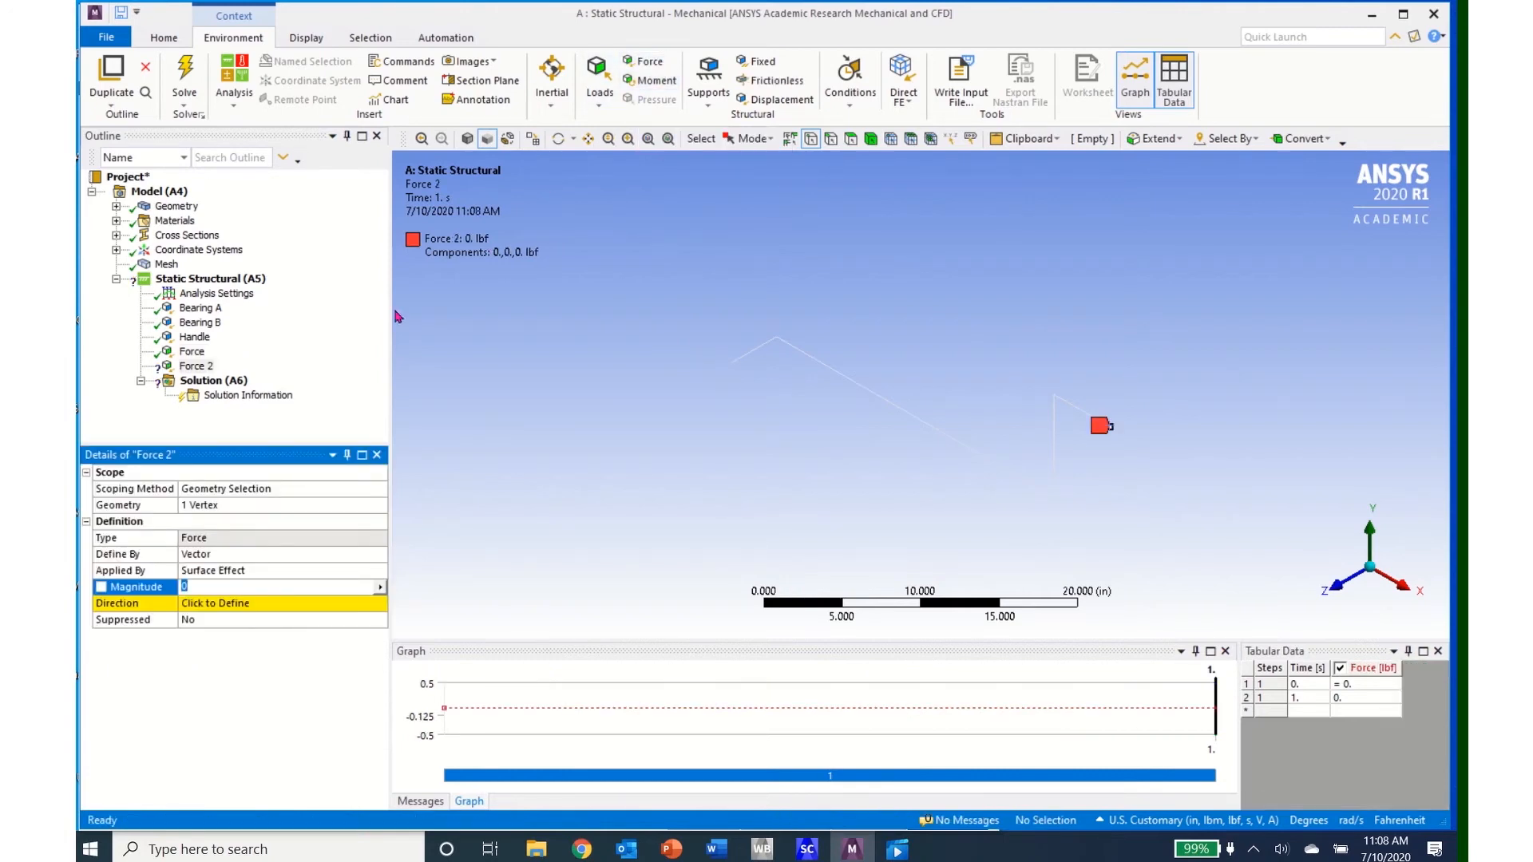
{"action": "left_click", "coordinate": [222, 505]}
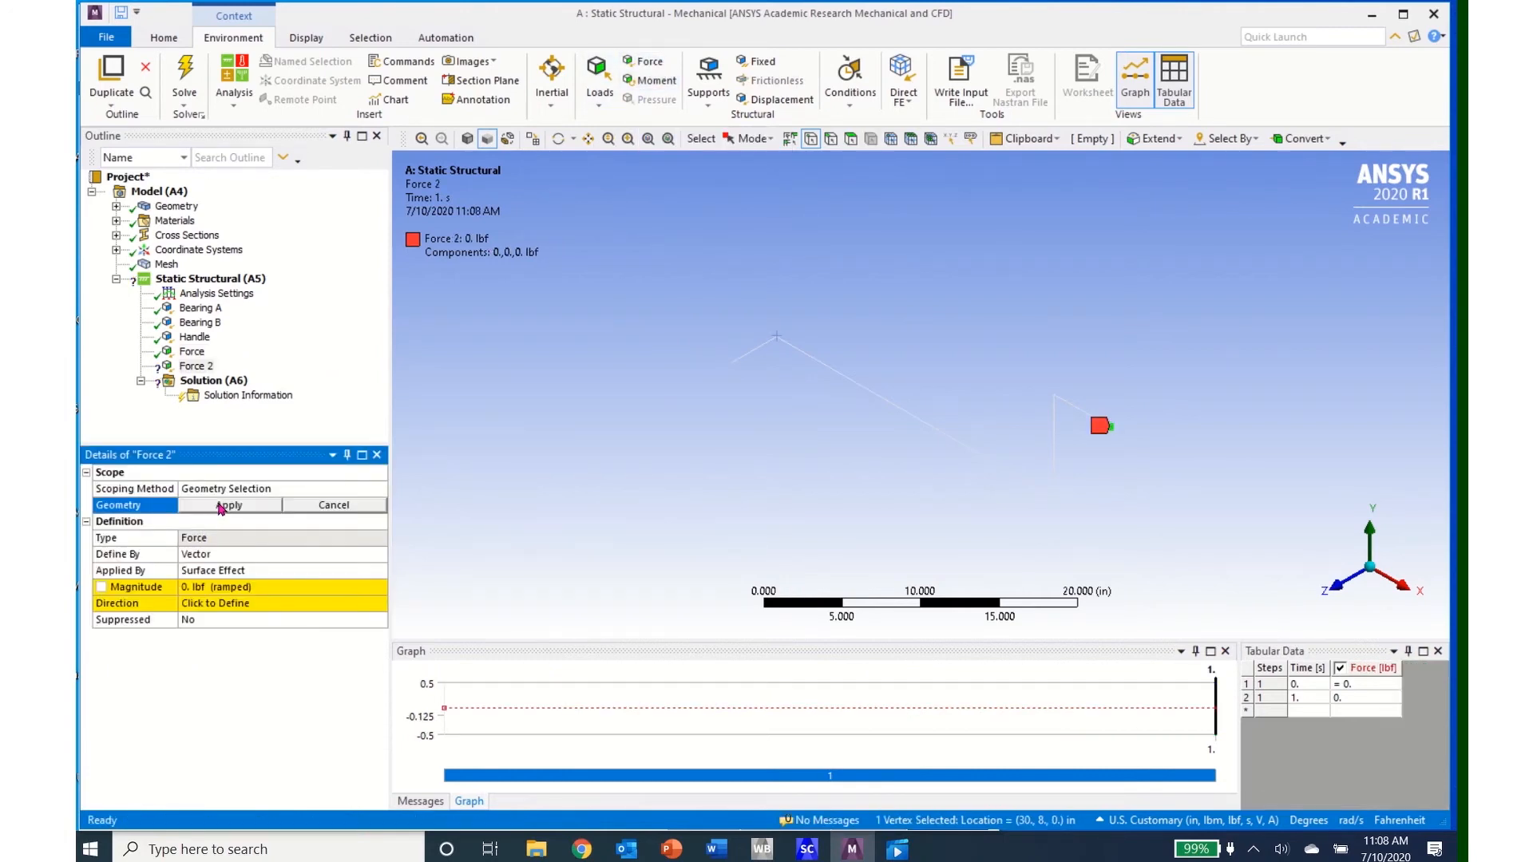
{"action": "left_click", "coordinate": [222, 506]}
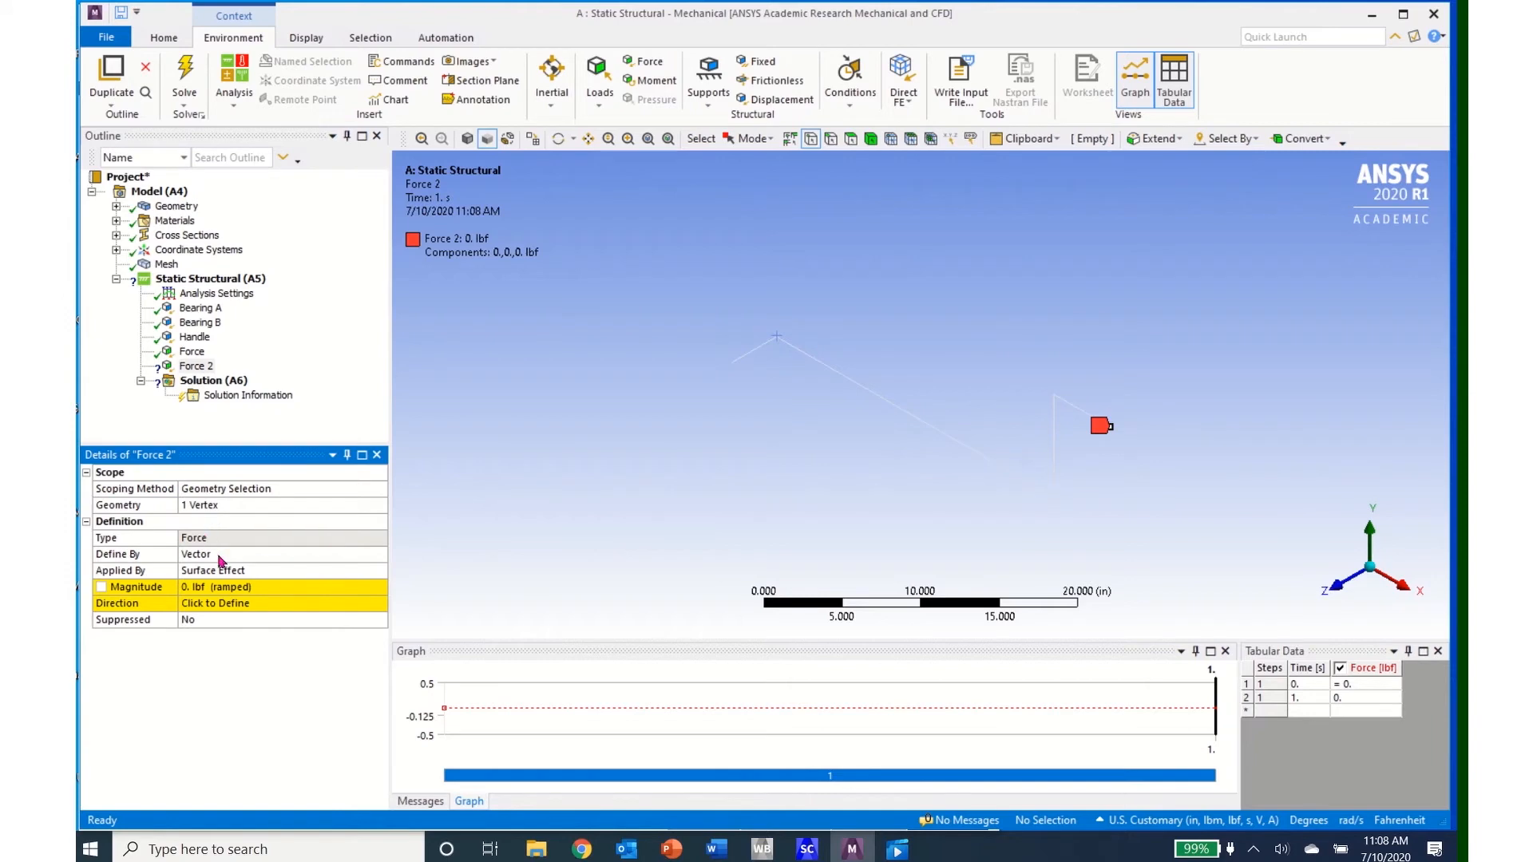
Step: Define the second force by components, with X set to -20 lbf and Y to -50 lbf
{"action": "left_click", "coordinate": [381, 556]}
{"action": "left_click", "coordinate": [381, 556]}
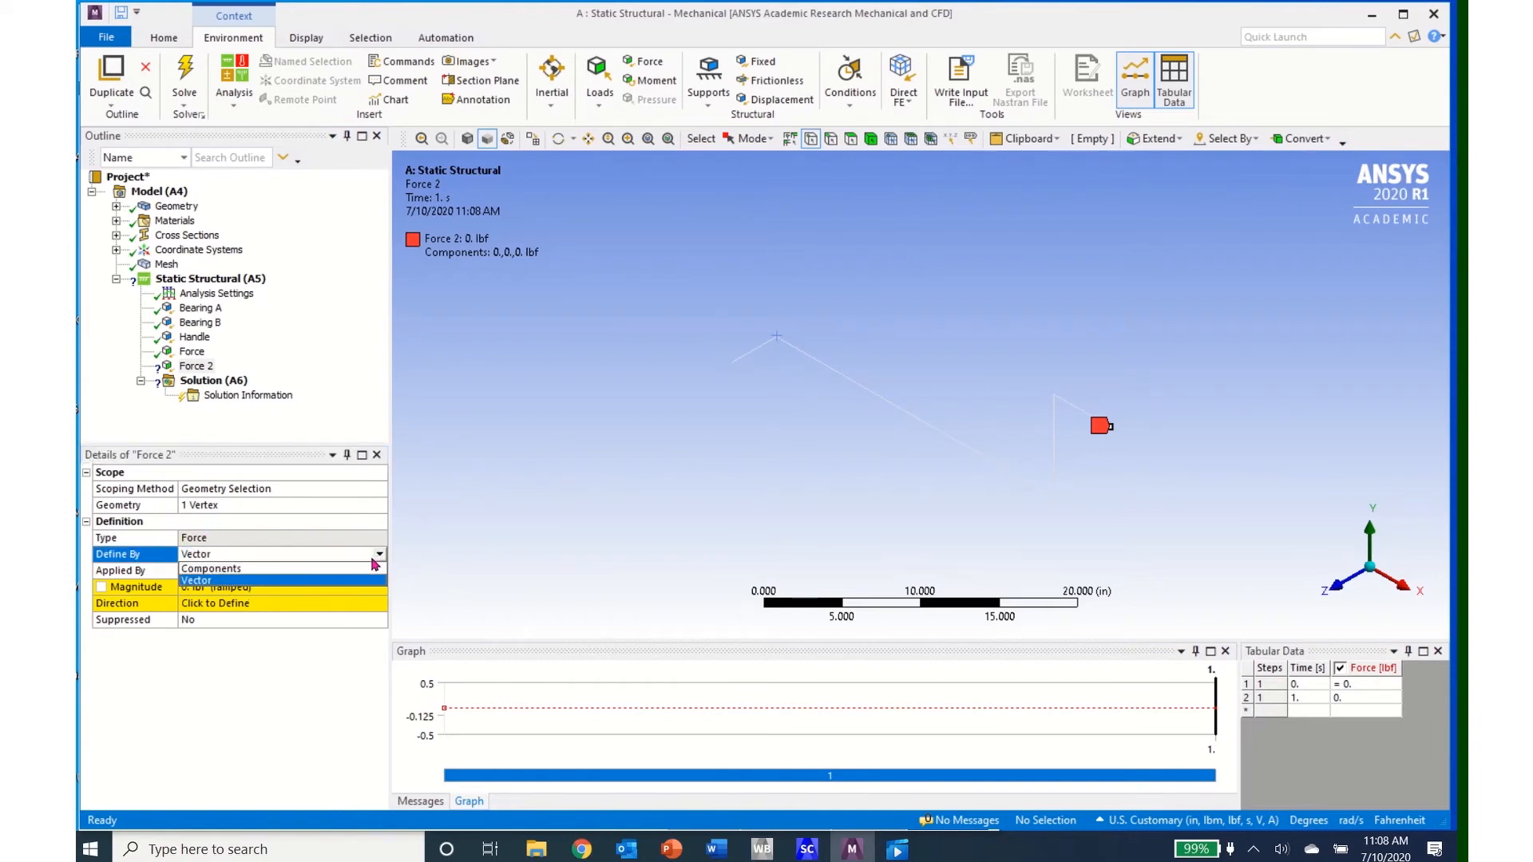
{"action": "left_click", "coordinate": [372, 569]}
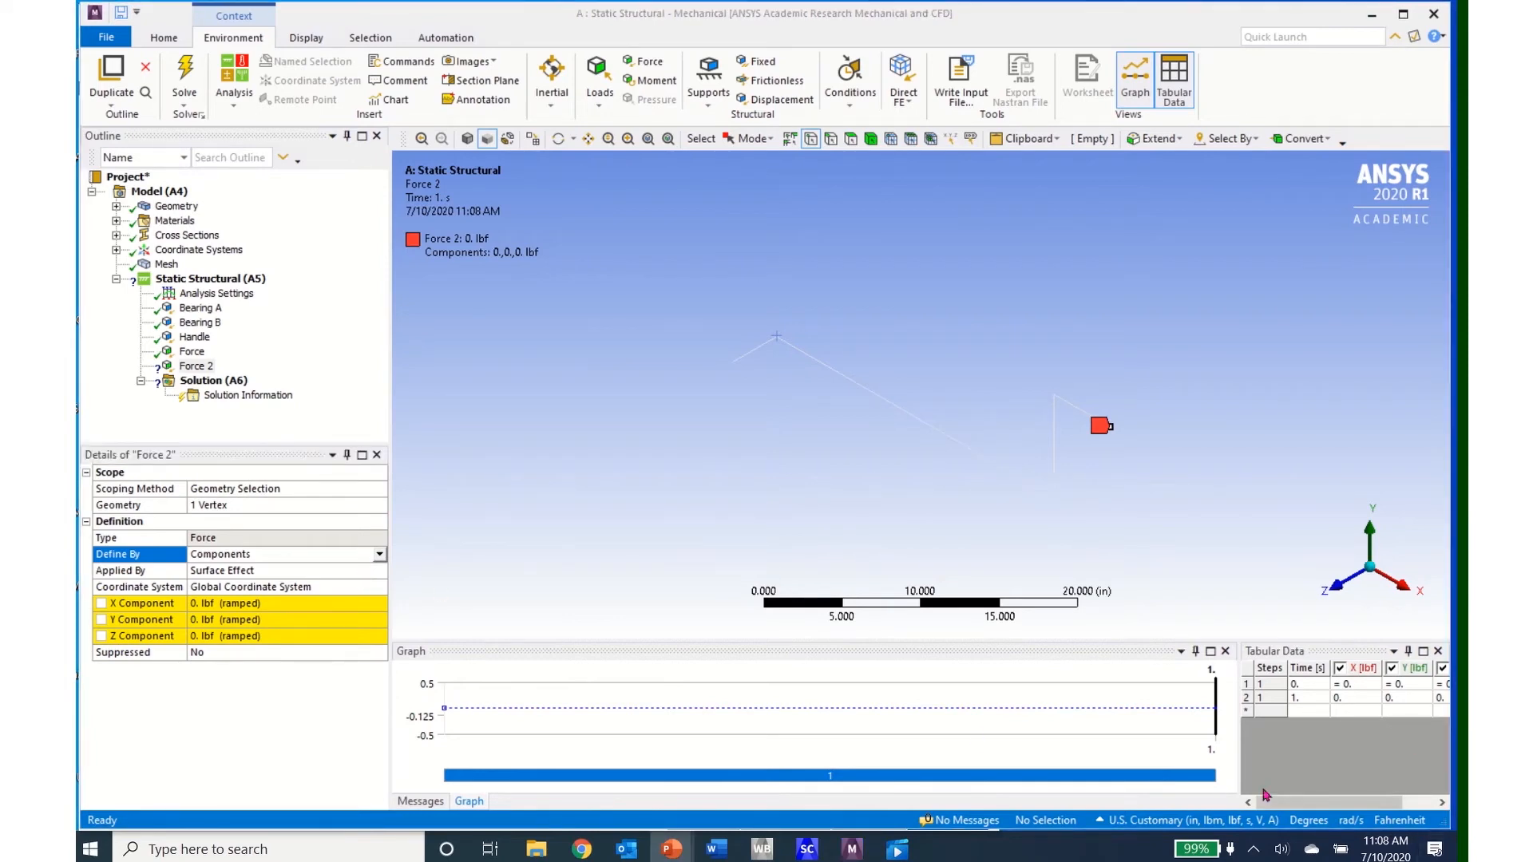
{"action": "left_click", "coordinate": [241, 605]}
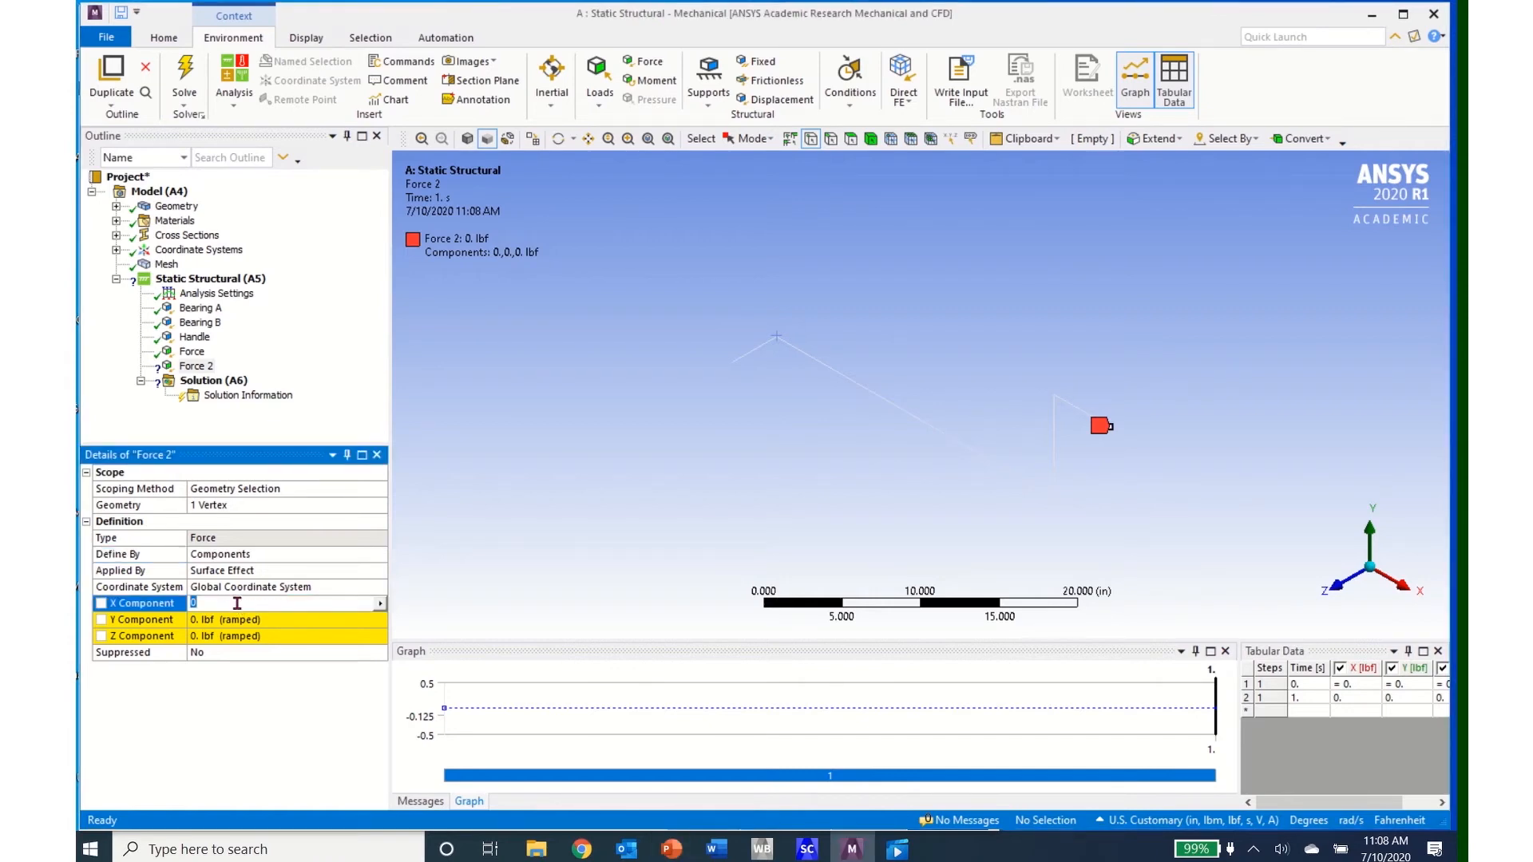
{"action": "type", "text": "-20"}
{"action": "left_click", "coordinate": [243, 622]}
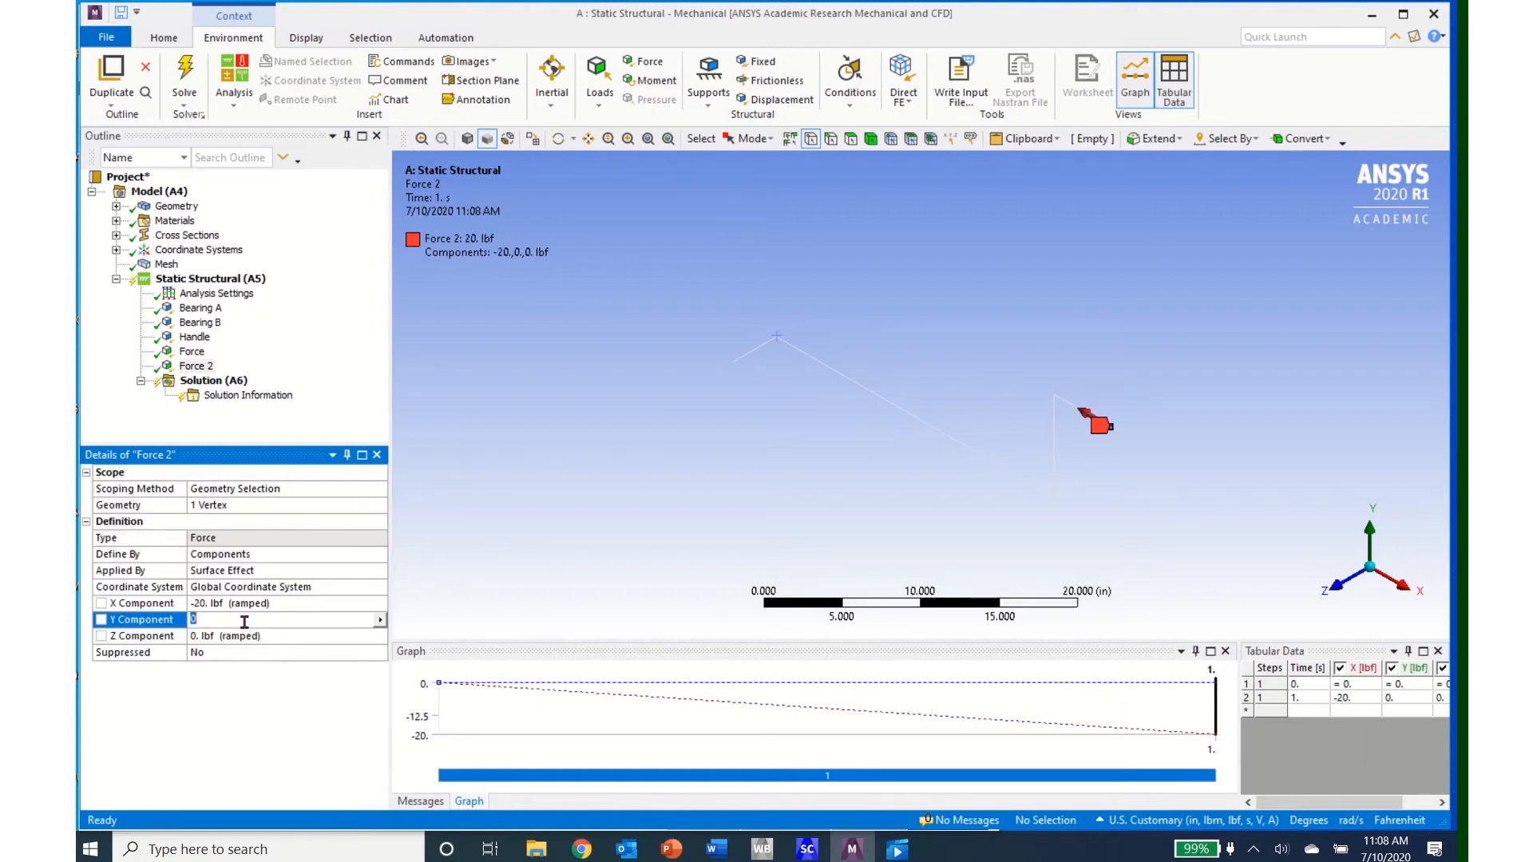
{"action": "type", "text": "-5"}
{"action": "key", "text": "Return"}
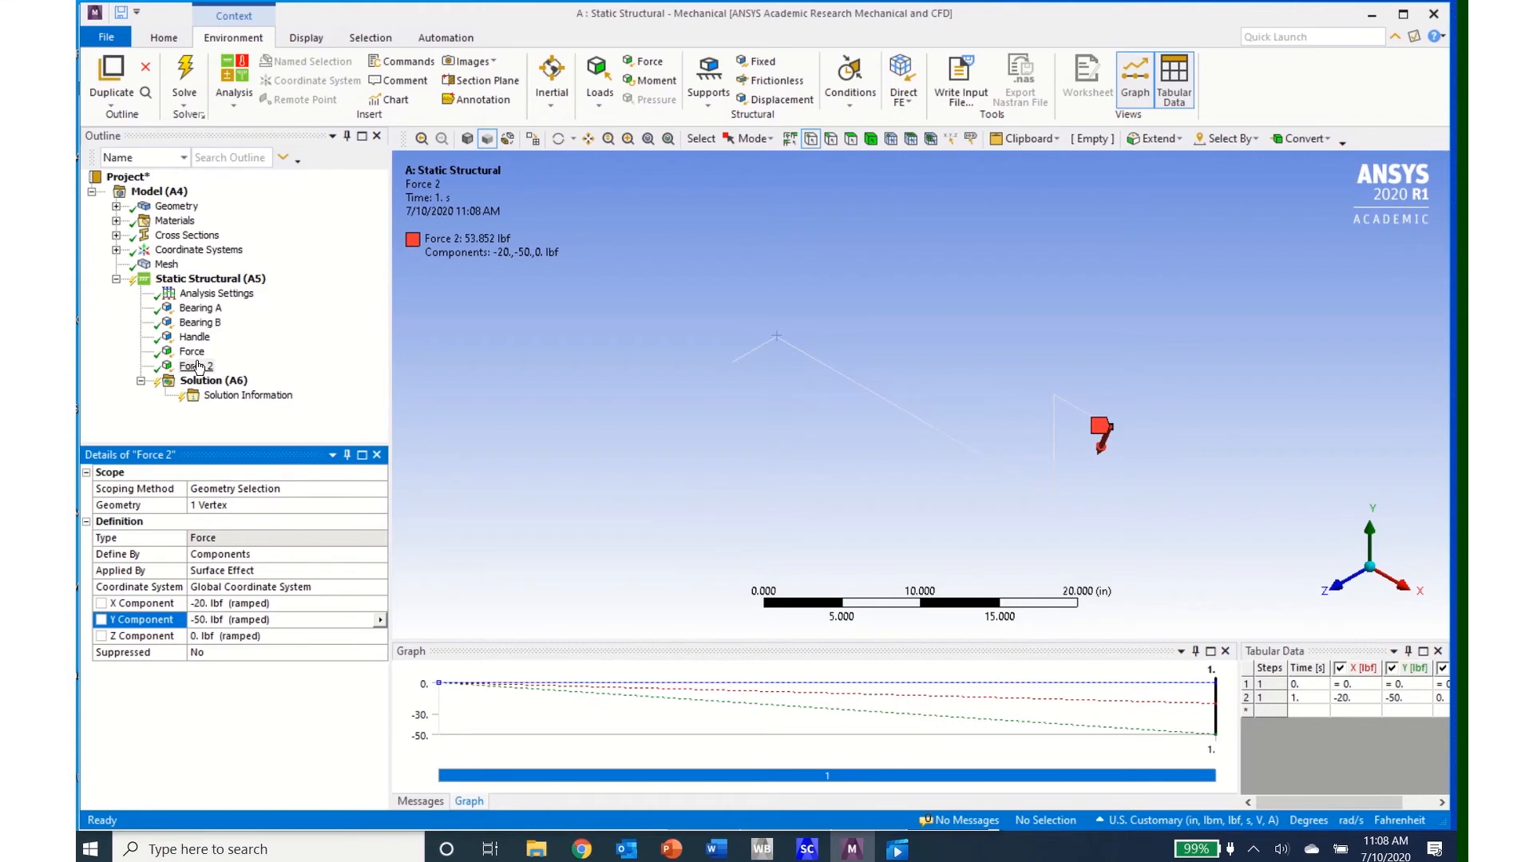
Step: Review the locations and component constraints of the Bearing A, Bearing B and Handle supports
{"action": "left_click", "coordinate": [196, 308]}
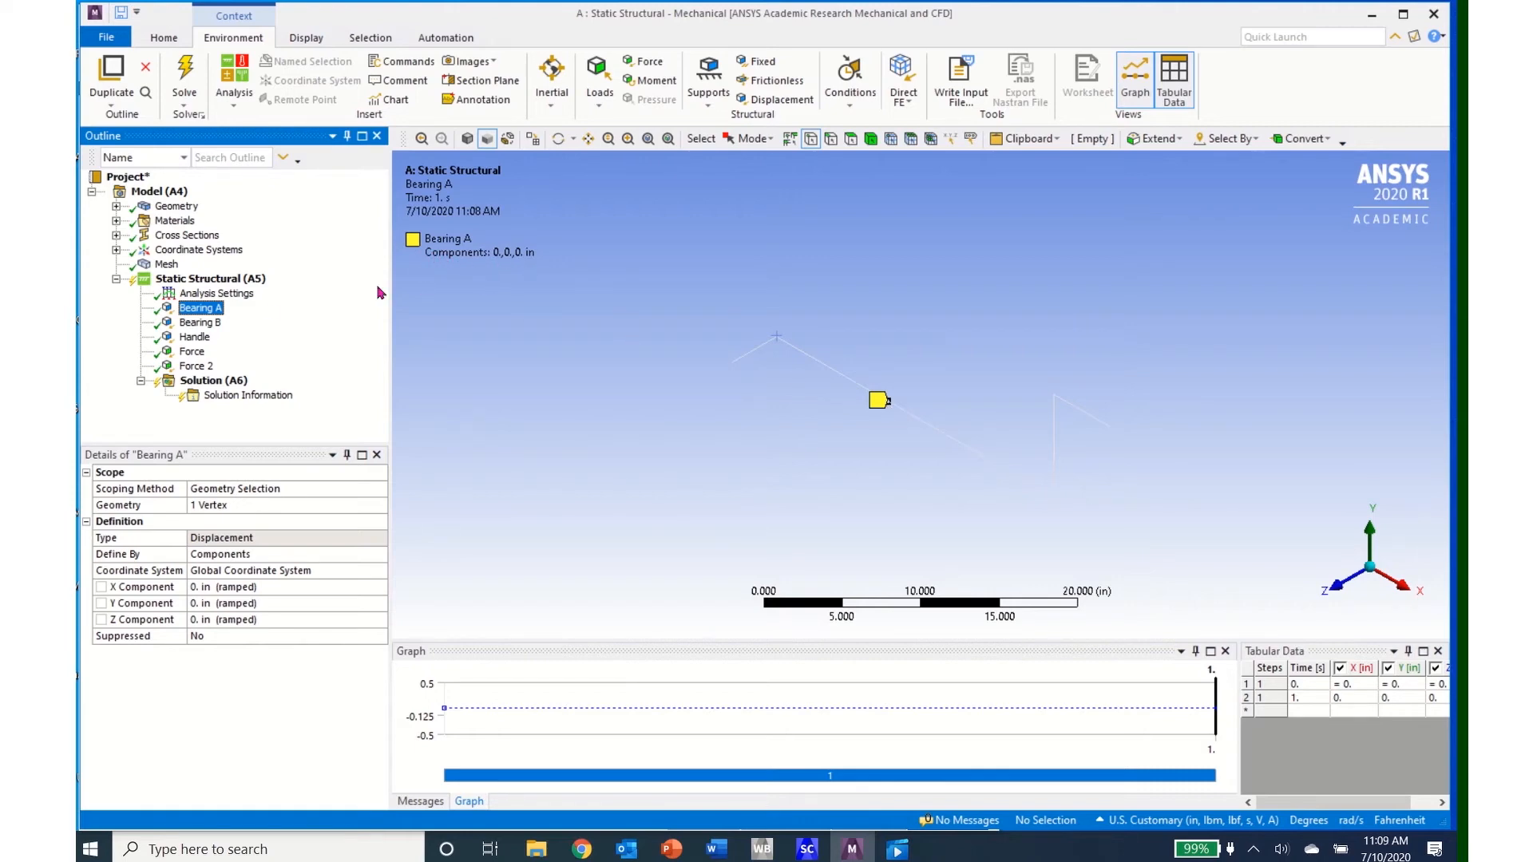
{"action": "left_click", "coordinate": [206, 323]}
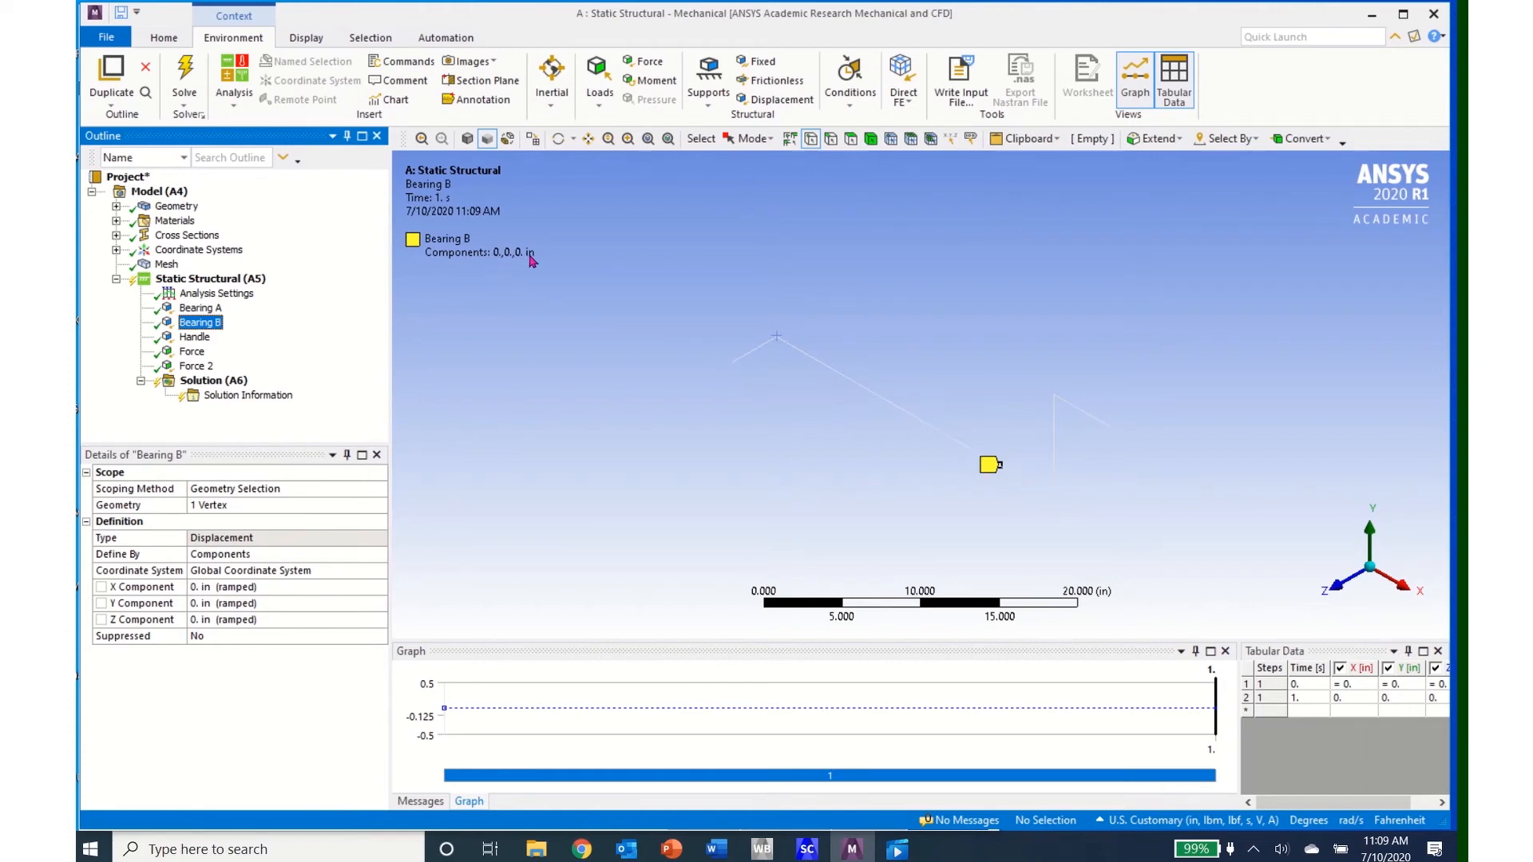
{"action": "left_click", "coordinate": [197, 338]}
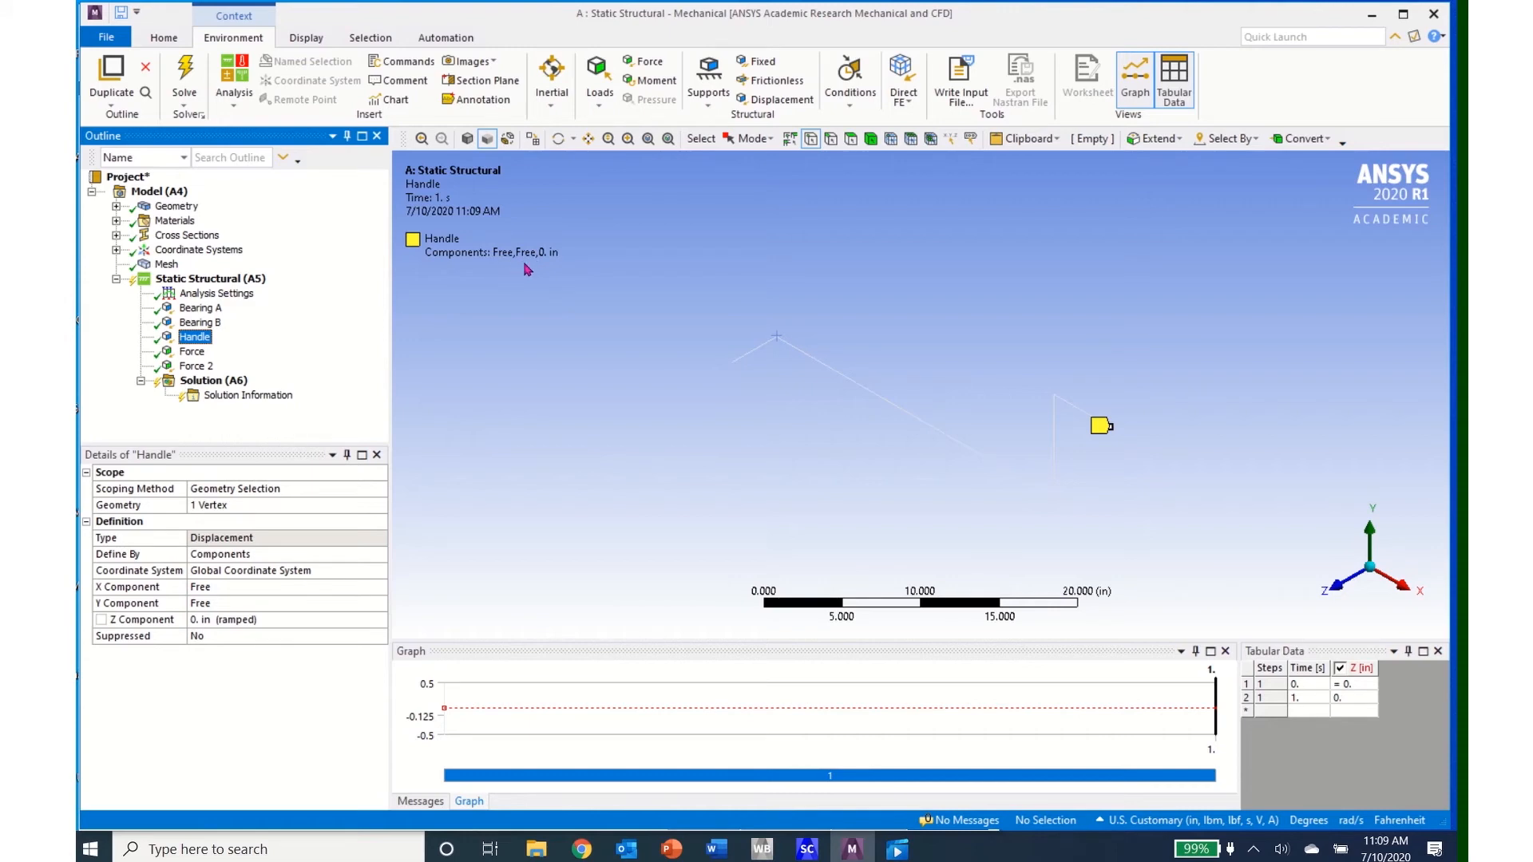
Step: Add a Beam Tool to the solution and expand it to show its stress results
{"action": "left_click", "coordinate": [205, 384]}
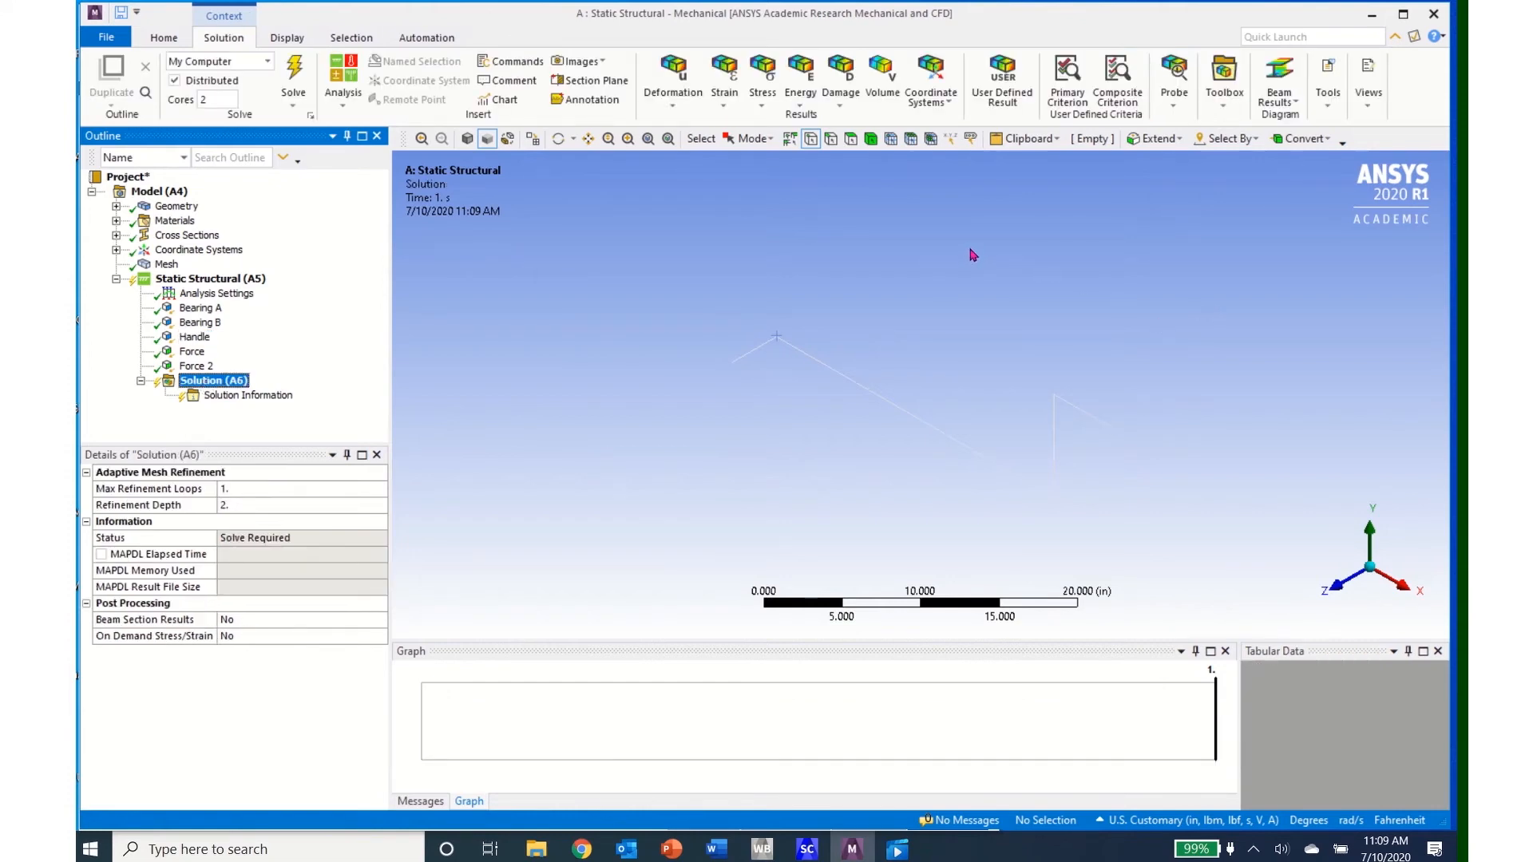
{"action": "left_click", "coordinate": [762, 112]}
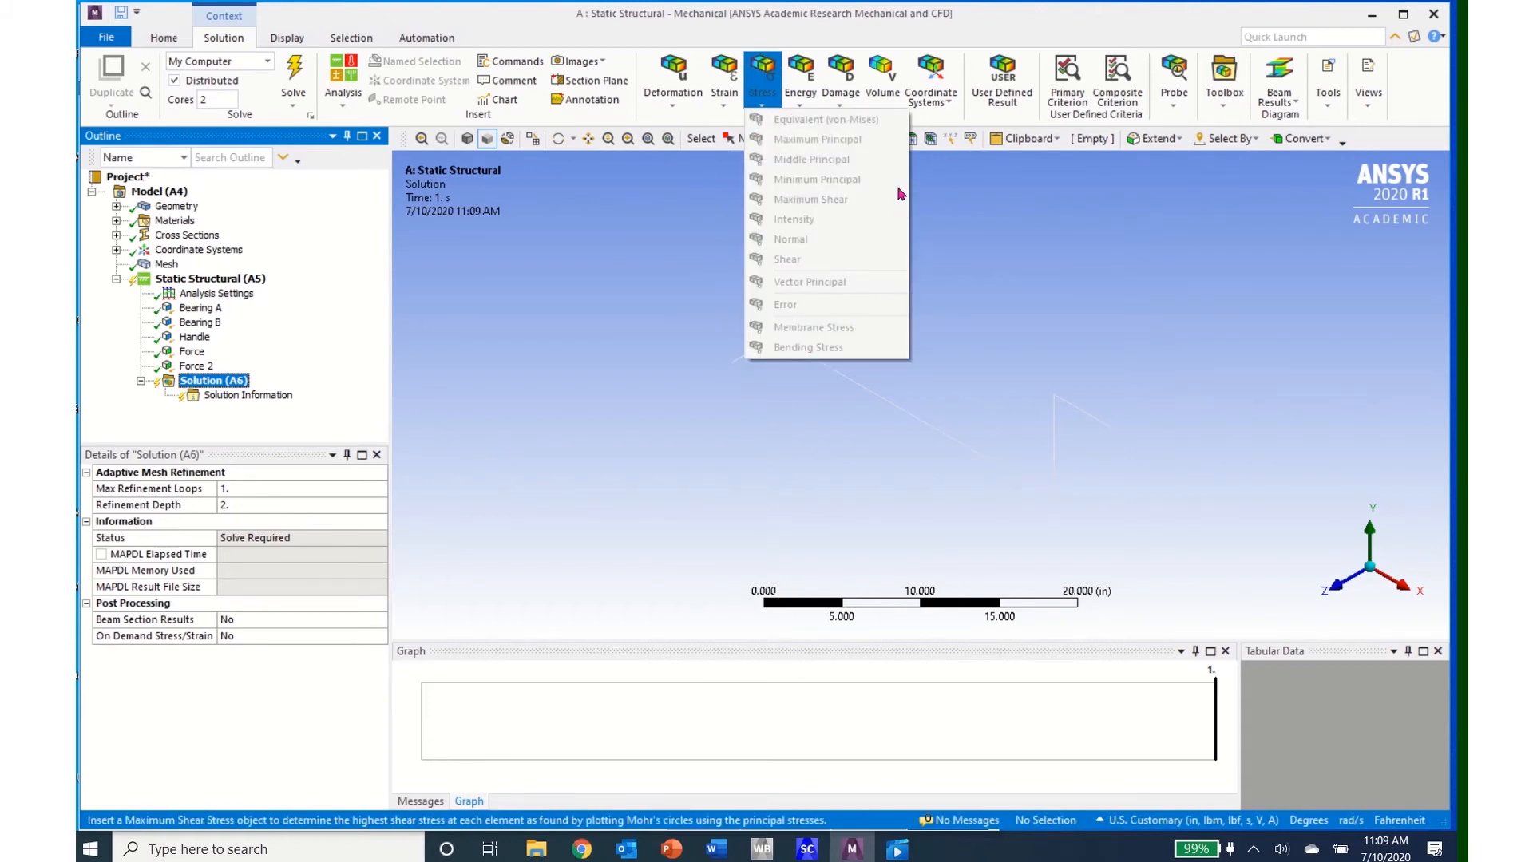
{"action": "left_click", "coordinate": [663, 354]}
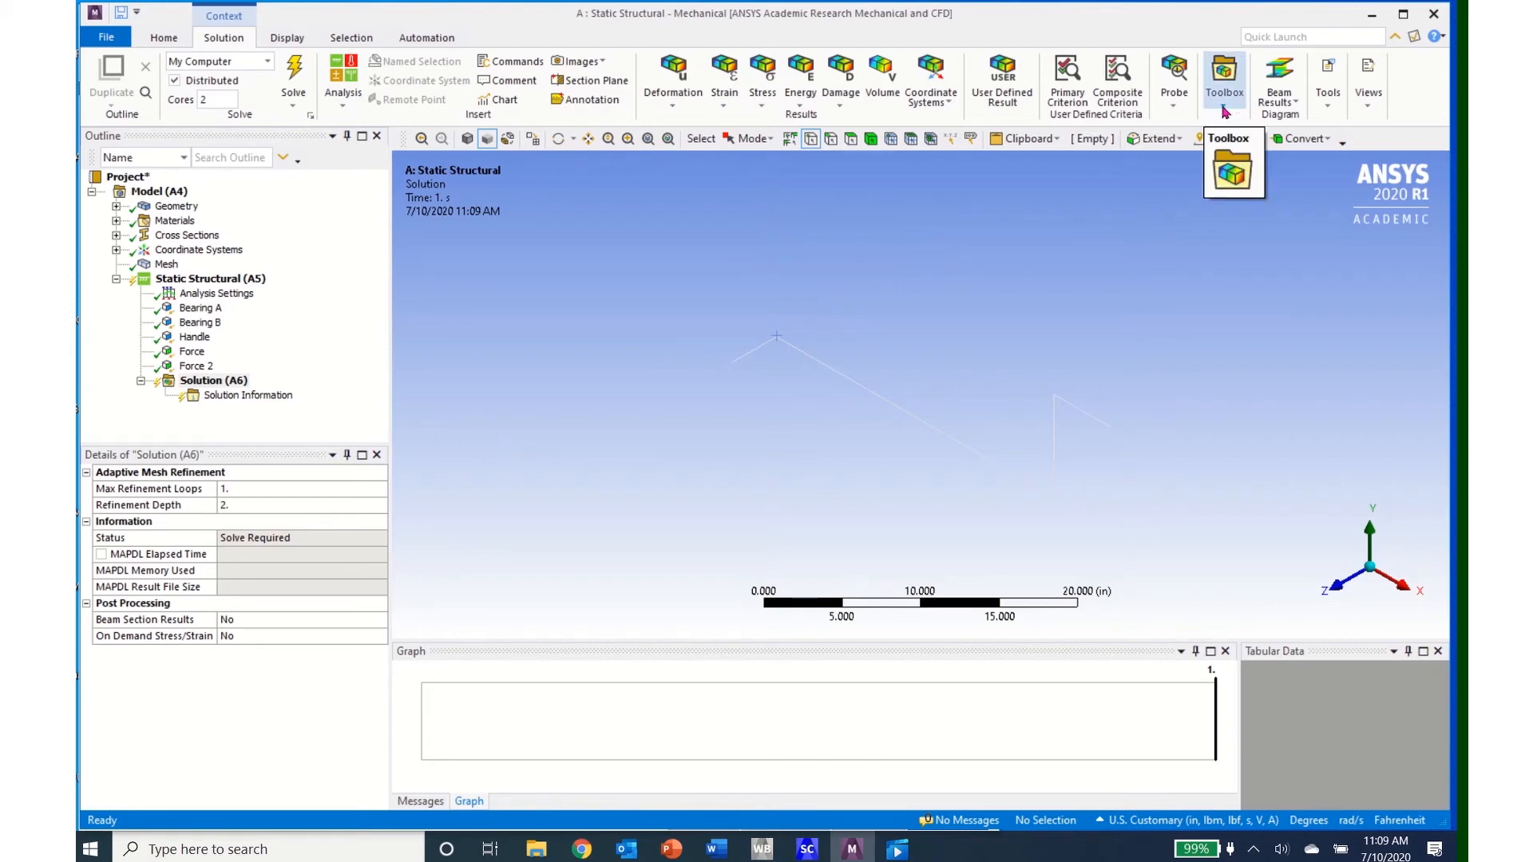
{"action": "left_click", "coordinate": [1224, 111]}
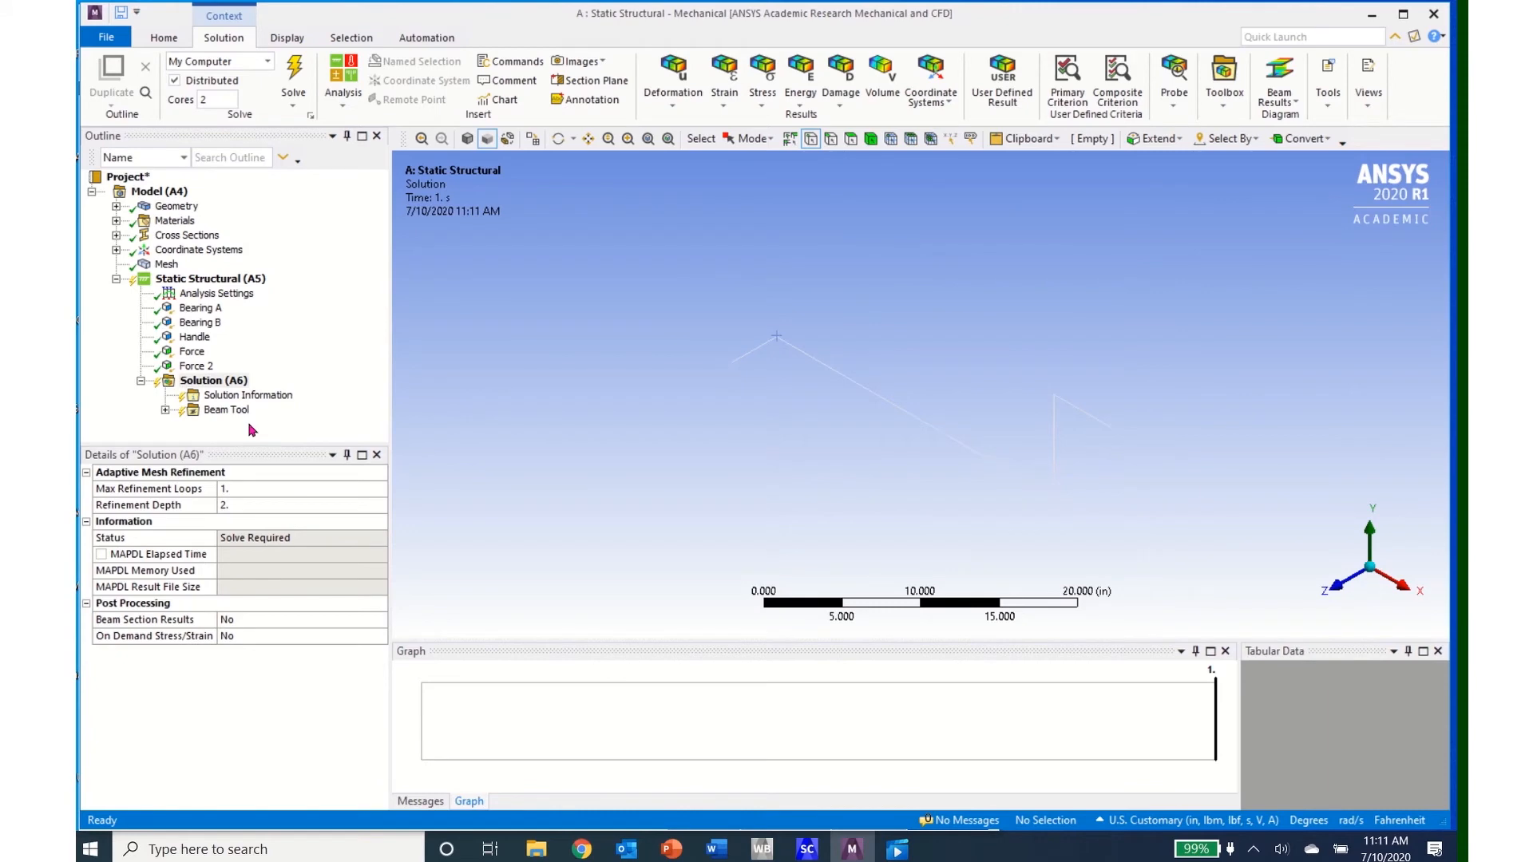
{"action": "left_click", "coordinate": [166, 411]}
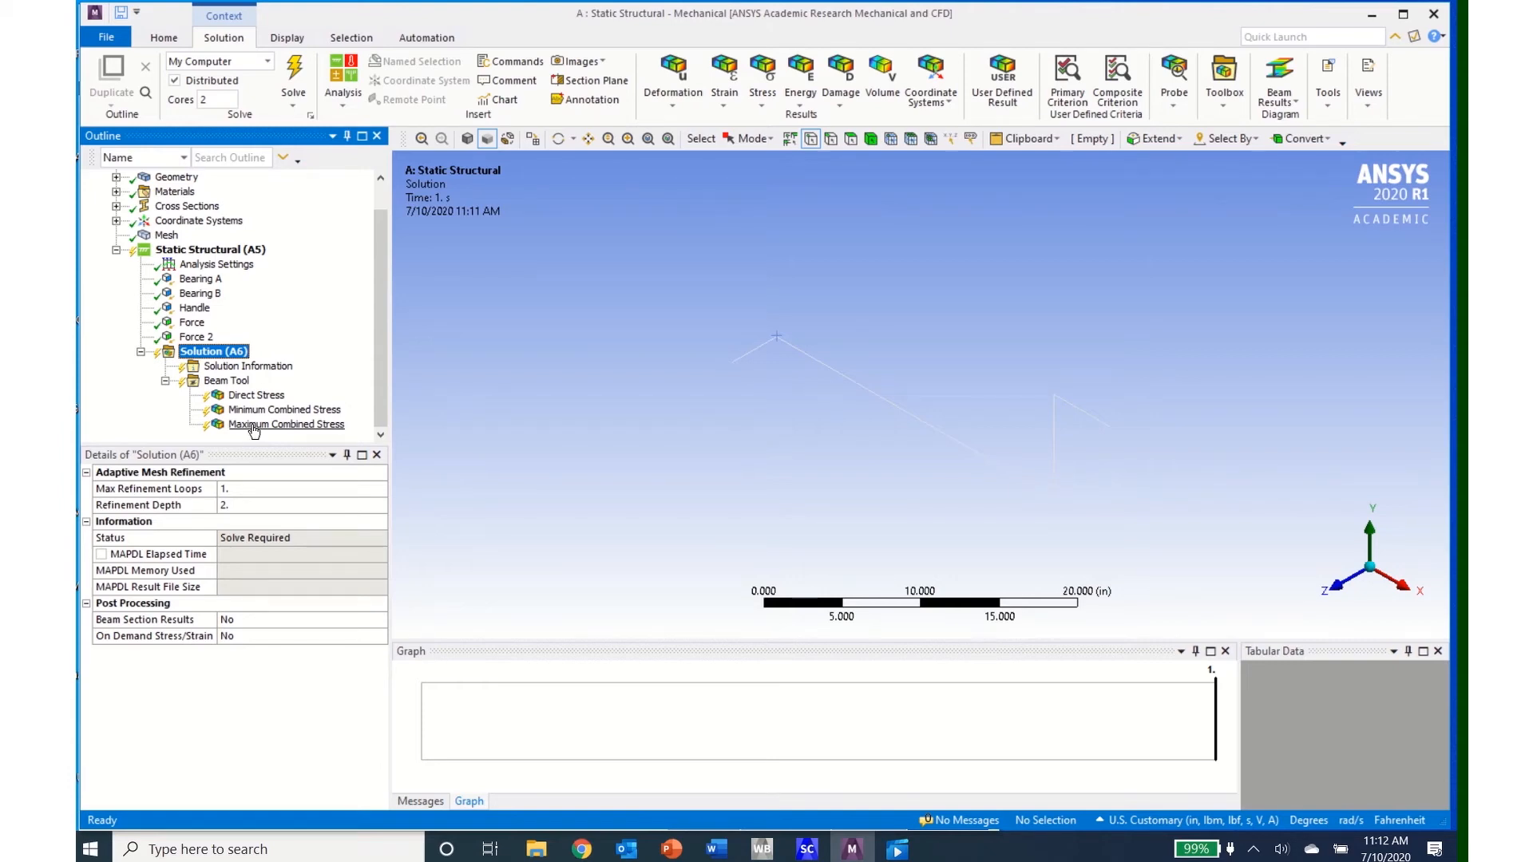
Step: Insert a Force Reaction probe under the solution with Bearing A as its boundary condition
{"action": "right_click", "coordinate": [206, 354]}
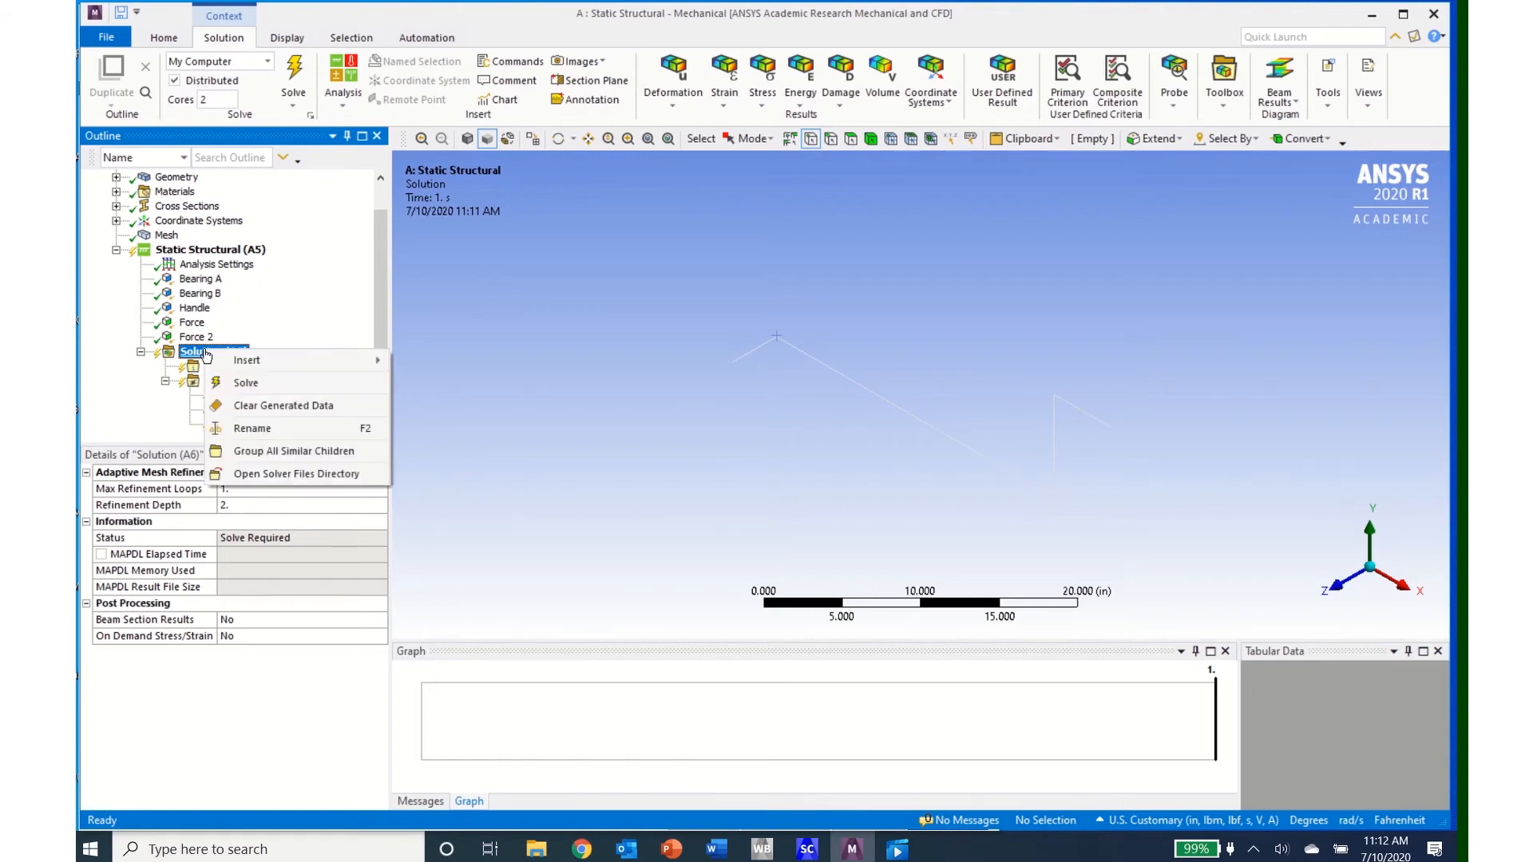
{"action": "mouse_move", "coordinate": [287, 364]}
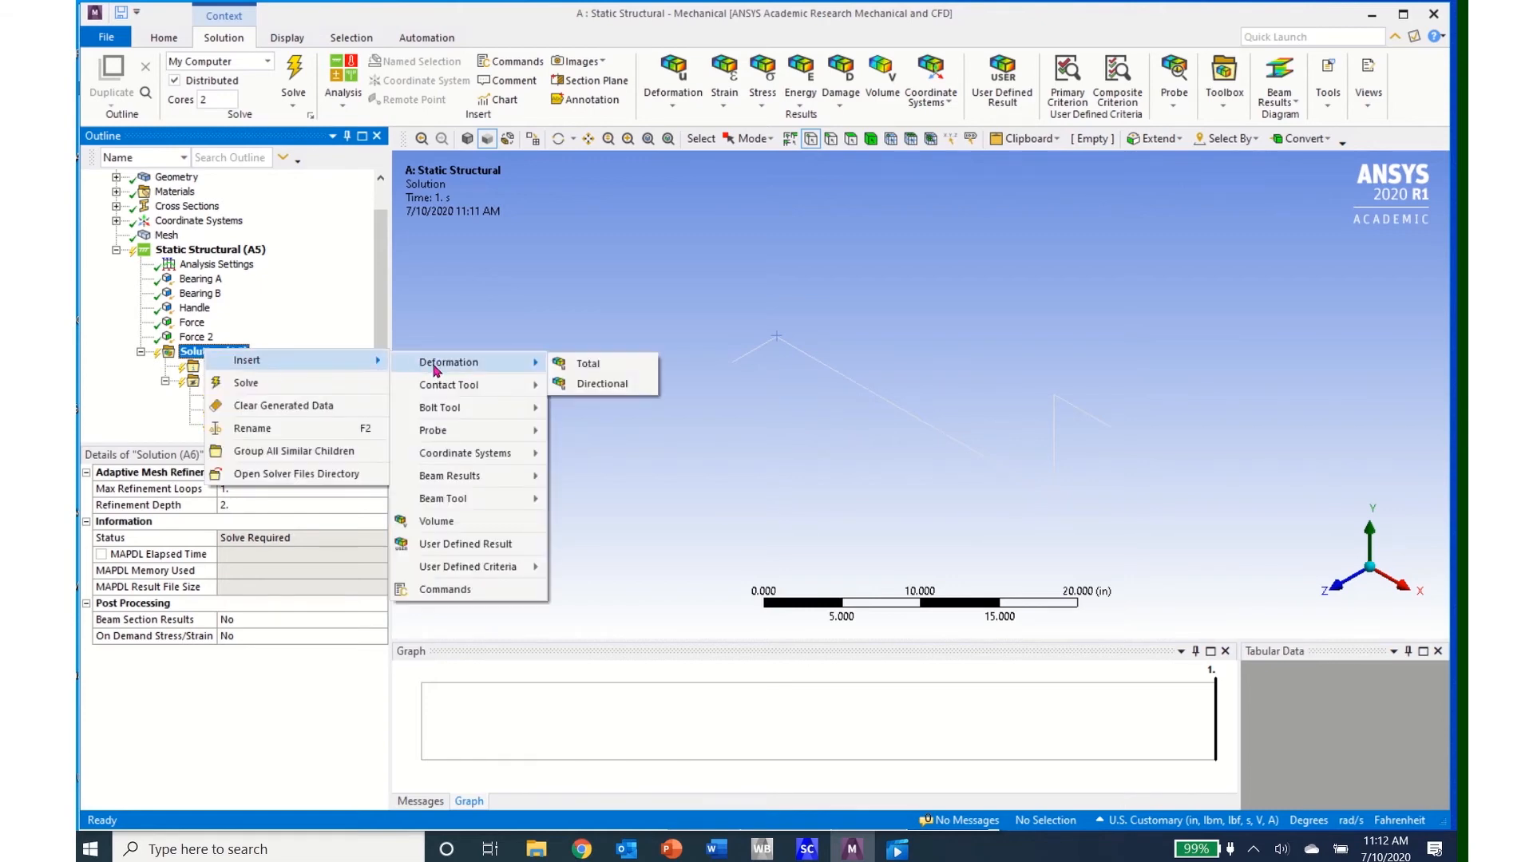
{"action": "mouse_move", "coordinate": [506, 432]}
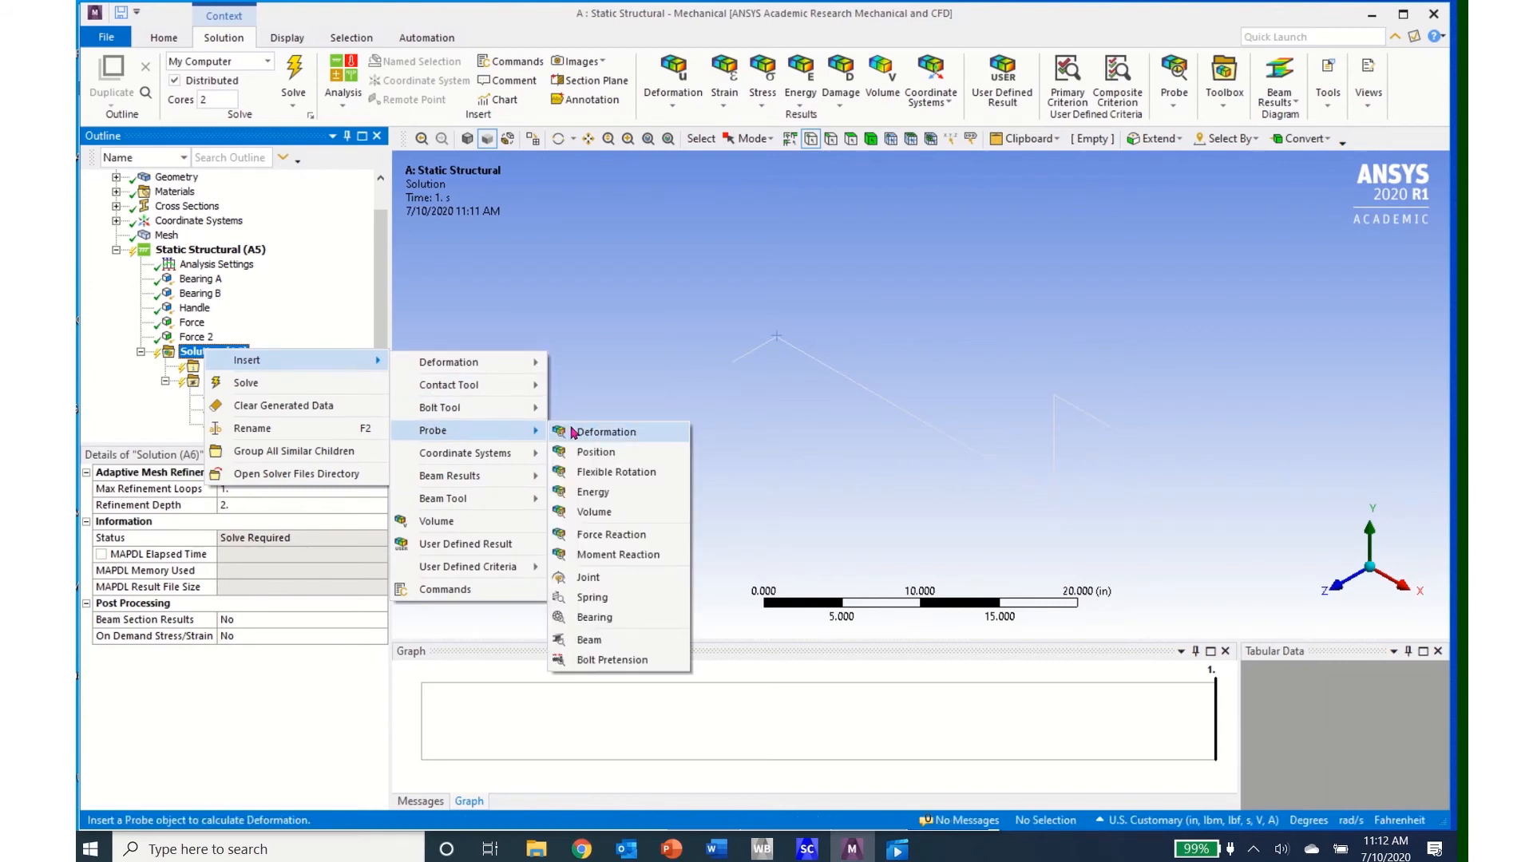
{"action": "left_click", "coordinate": [590, 537]}
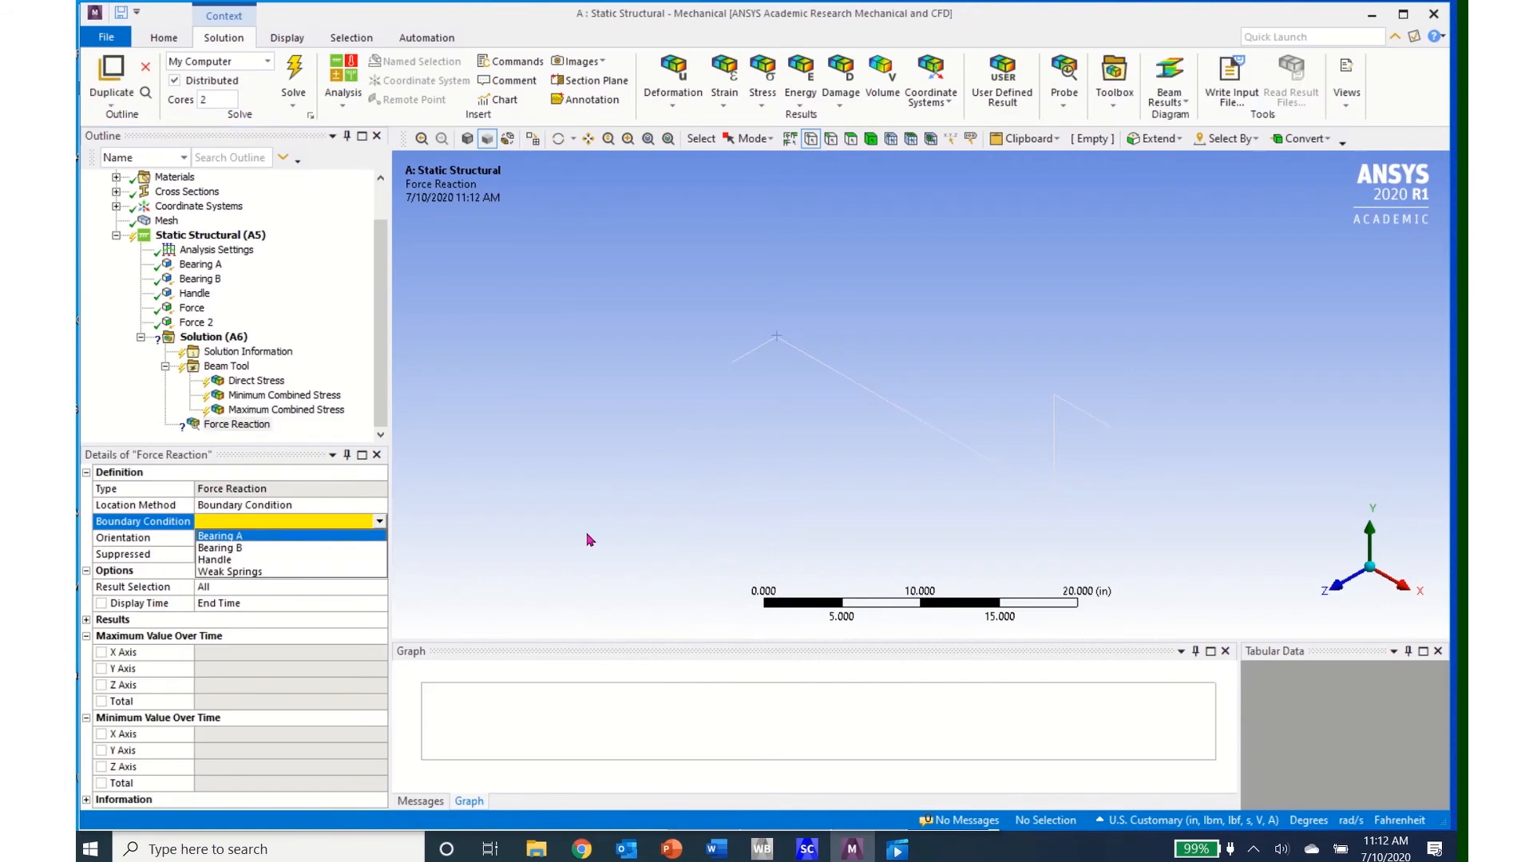
{"action": "left_click", "coordinate": [237, 538]}
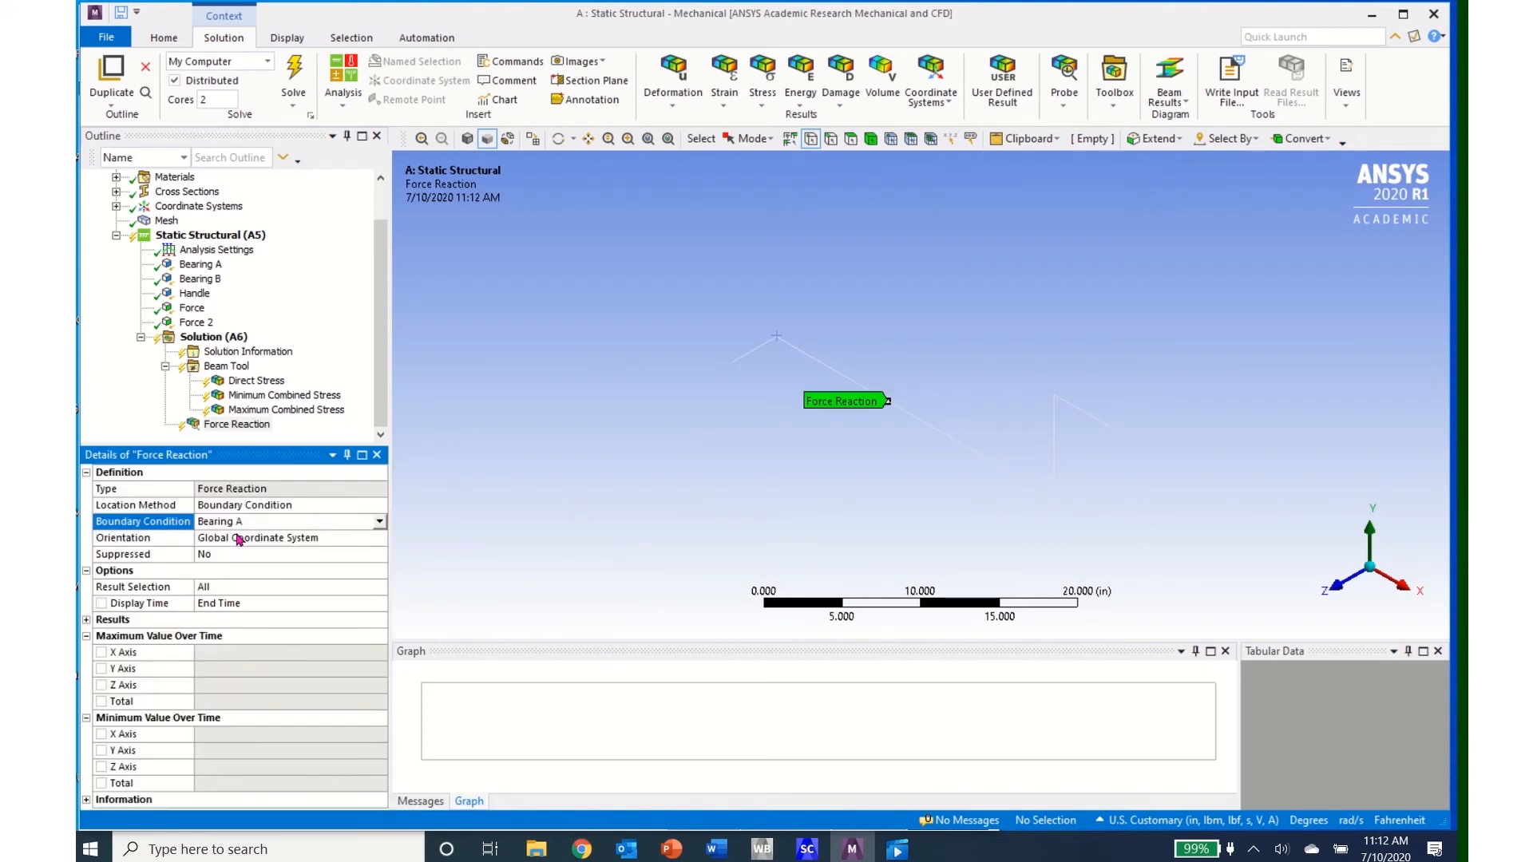
Step: Insert a second Force Reaction probe under the solution with Bearing B as its boundary condition
{"action": "right_click", "coordinate": [208, 340]}
{"action": "mouse_move", "coordinate": [335, 345]}
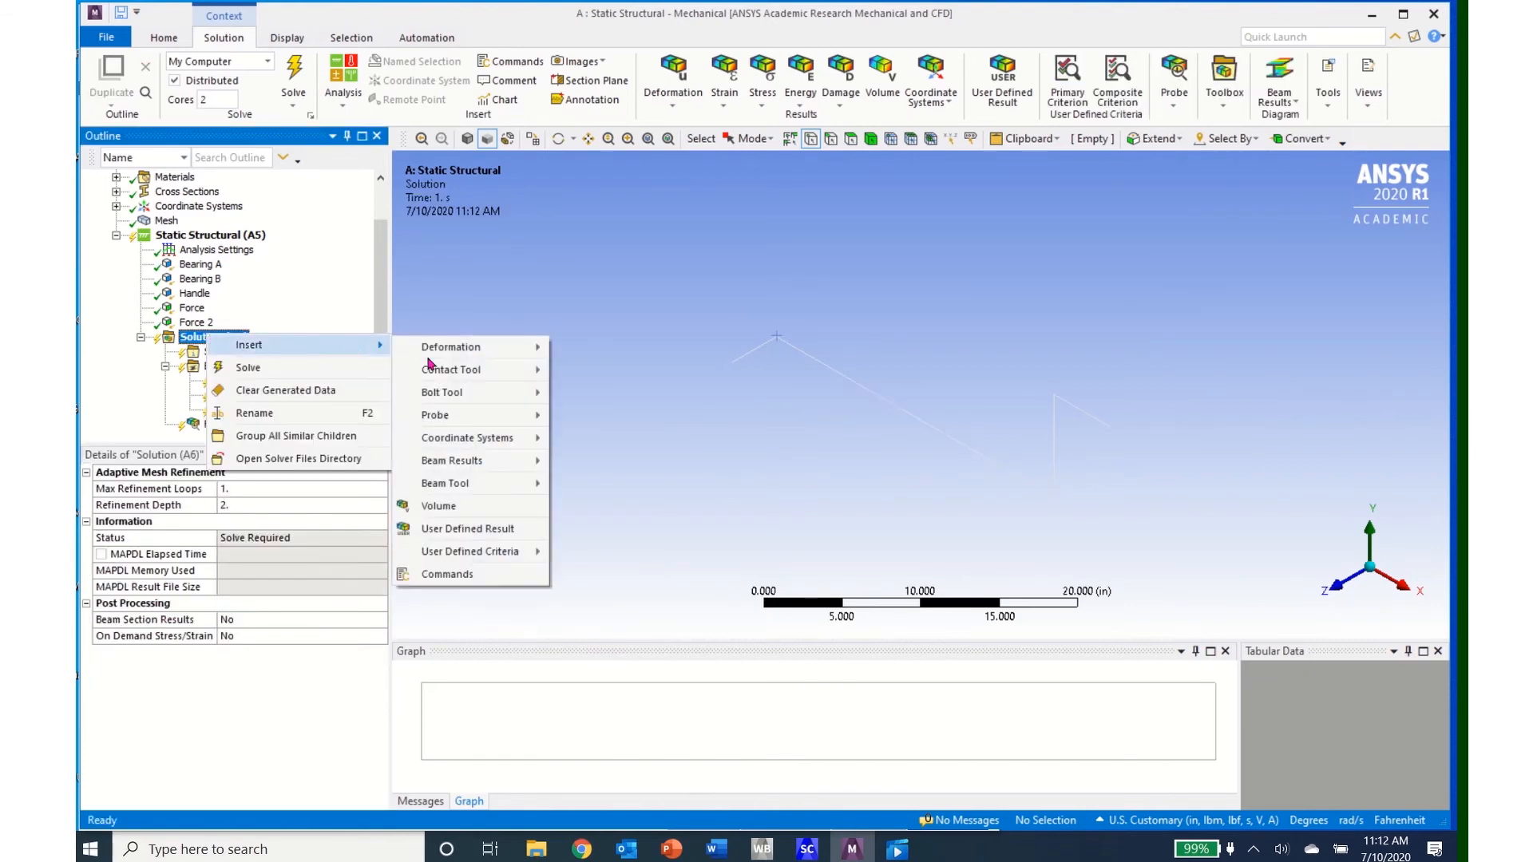
{"action": "mouse_move", "coordinate": [508, 417]}
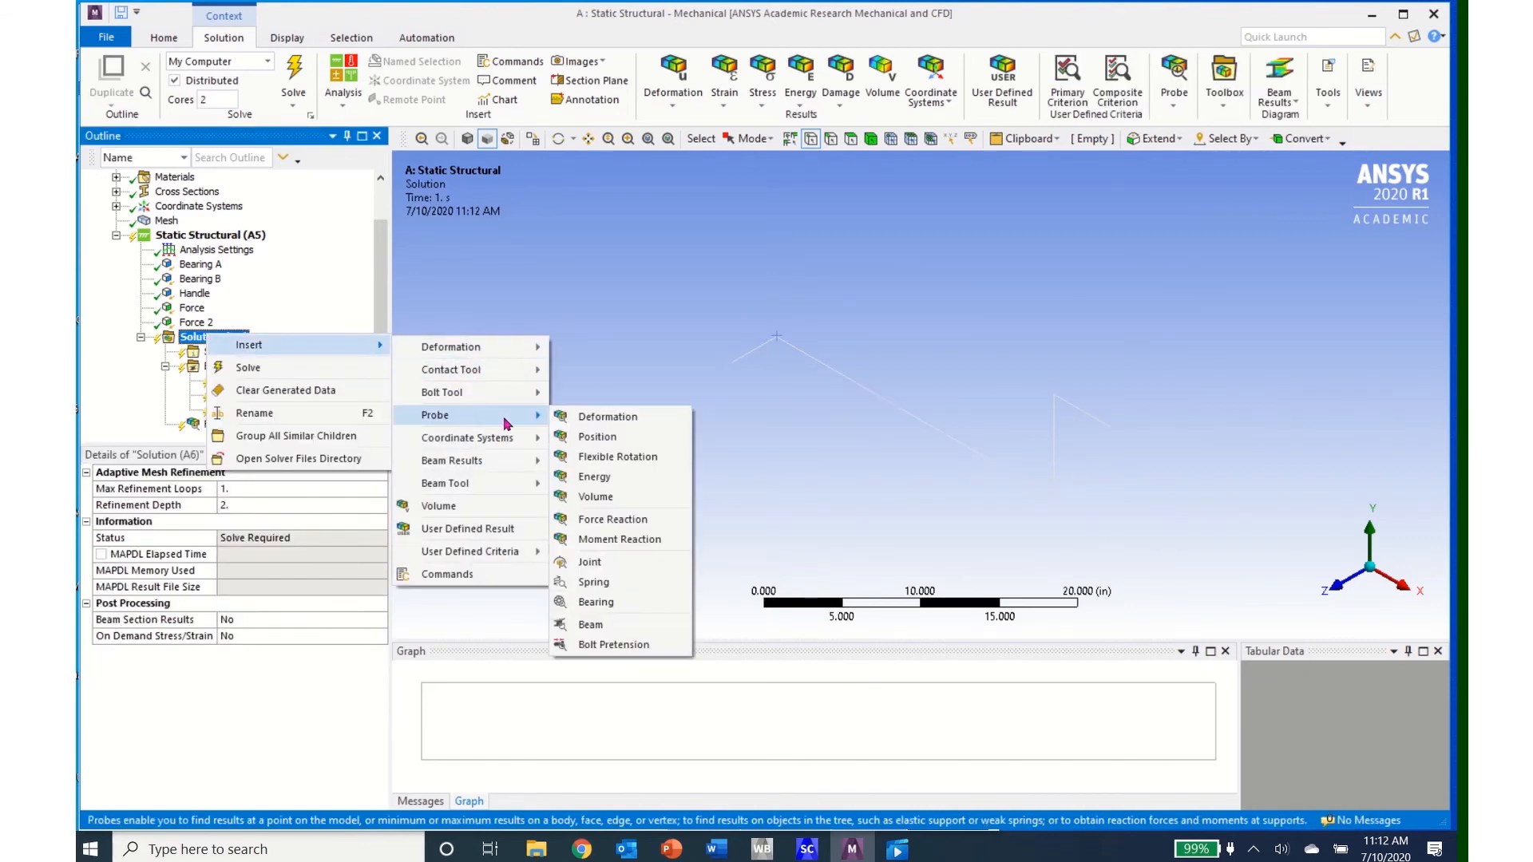
{"action": "left_click", "coordinate": [595, 518]}
{"action": "left_click", "coordinate": [240, 521]}
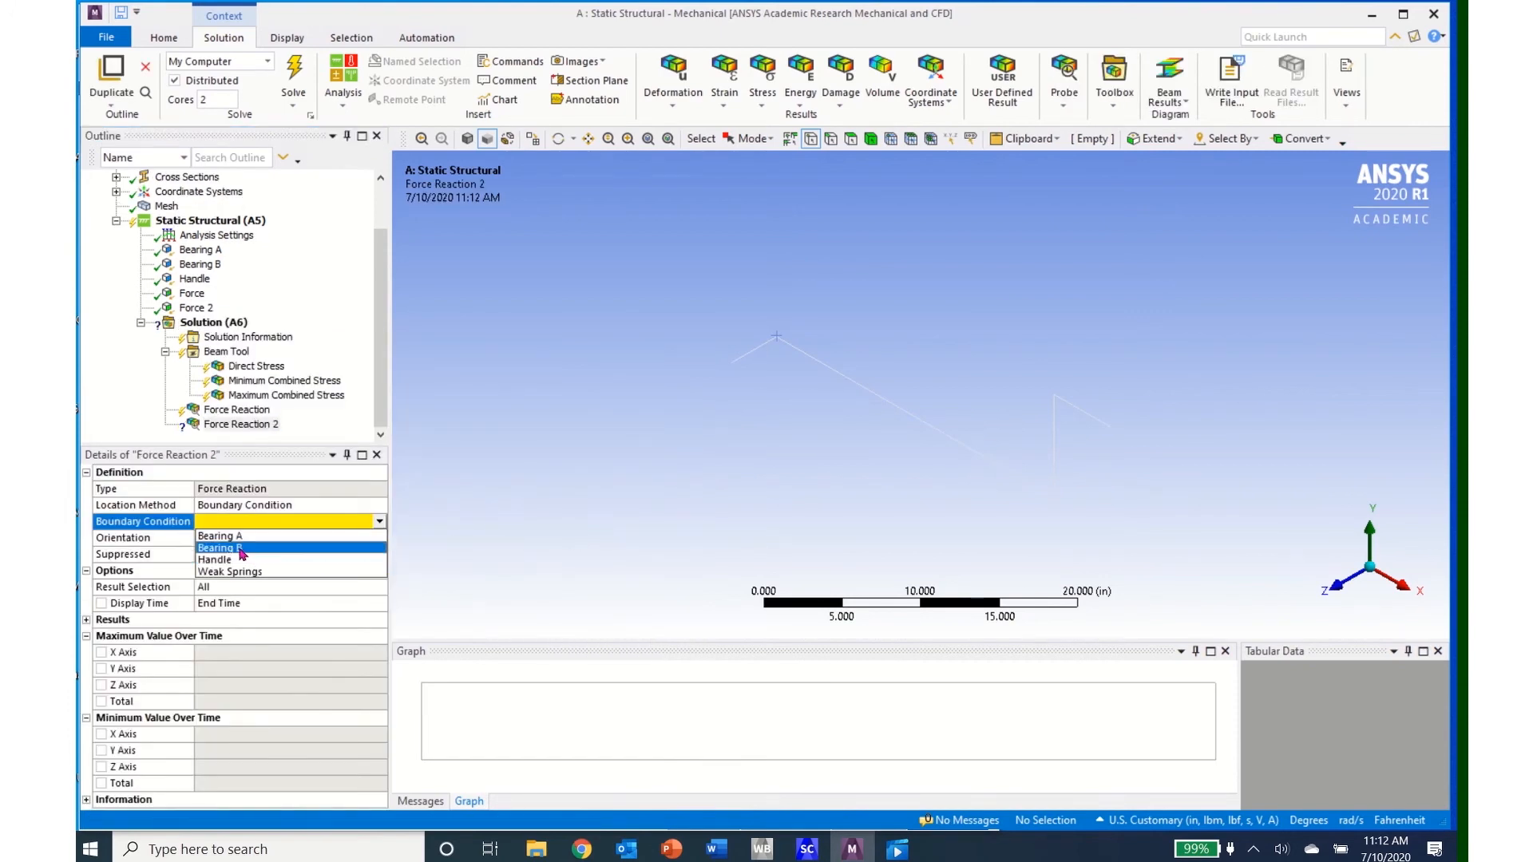
{"action": "left_click", "coordinate": [240, 549]}
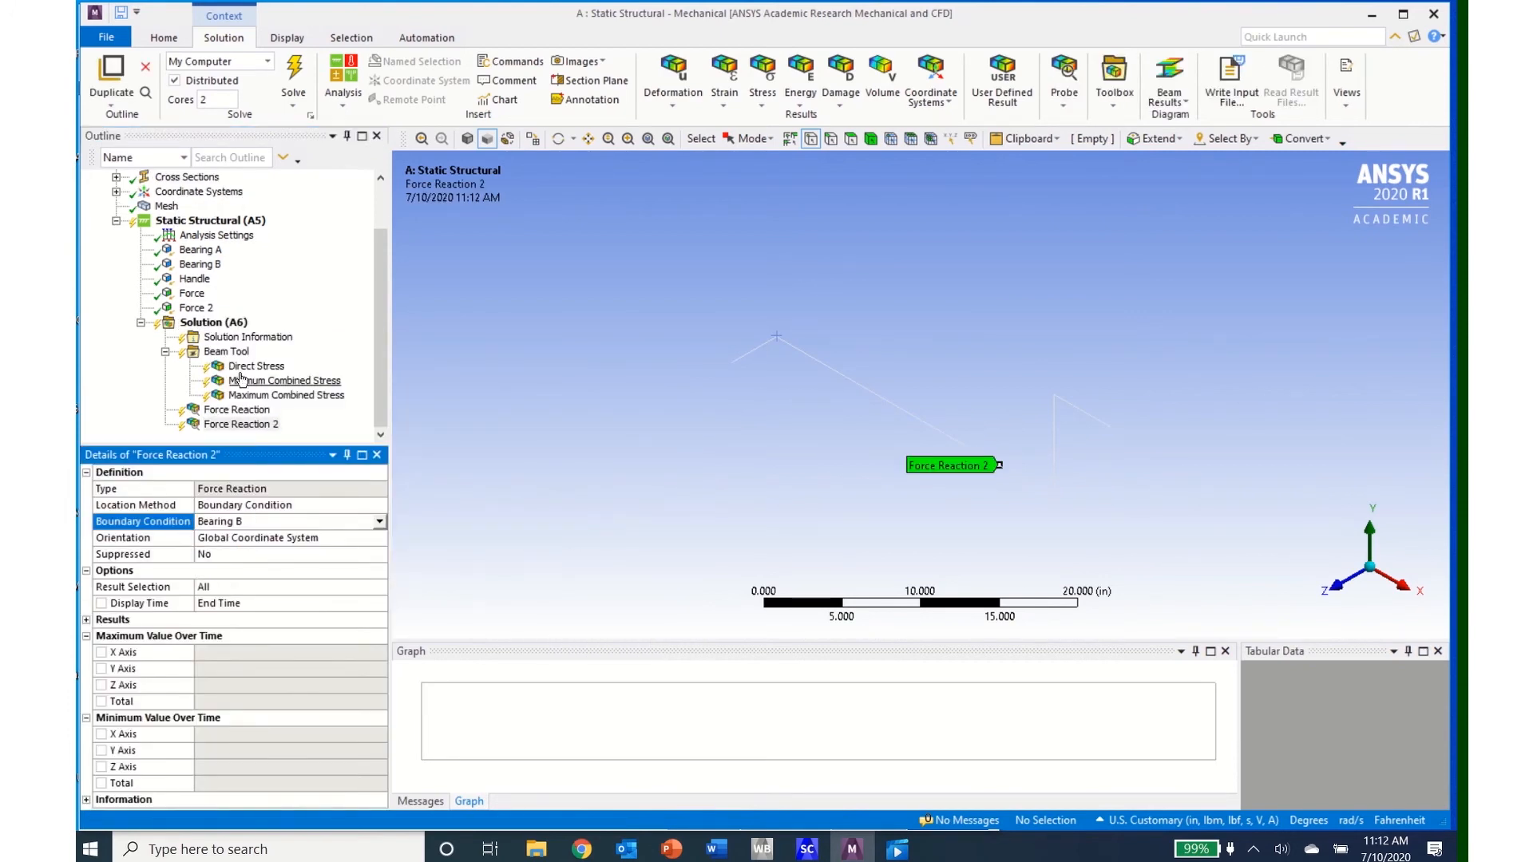
Step: Insert a third Force Reaction probe under the solution with Handle as its boundary condition
{"action": "right_click", "coordinate": [206, 324]}
{"action": "mouse_move", "coordinate": [251, 334]}
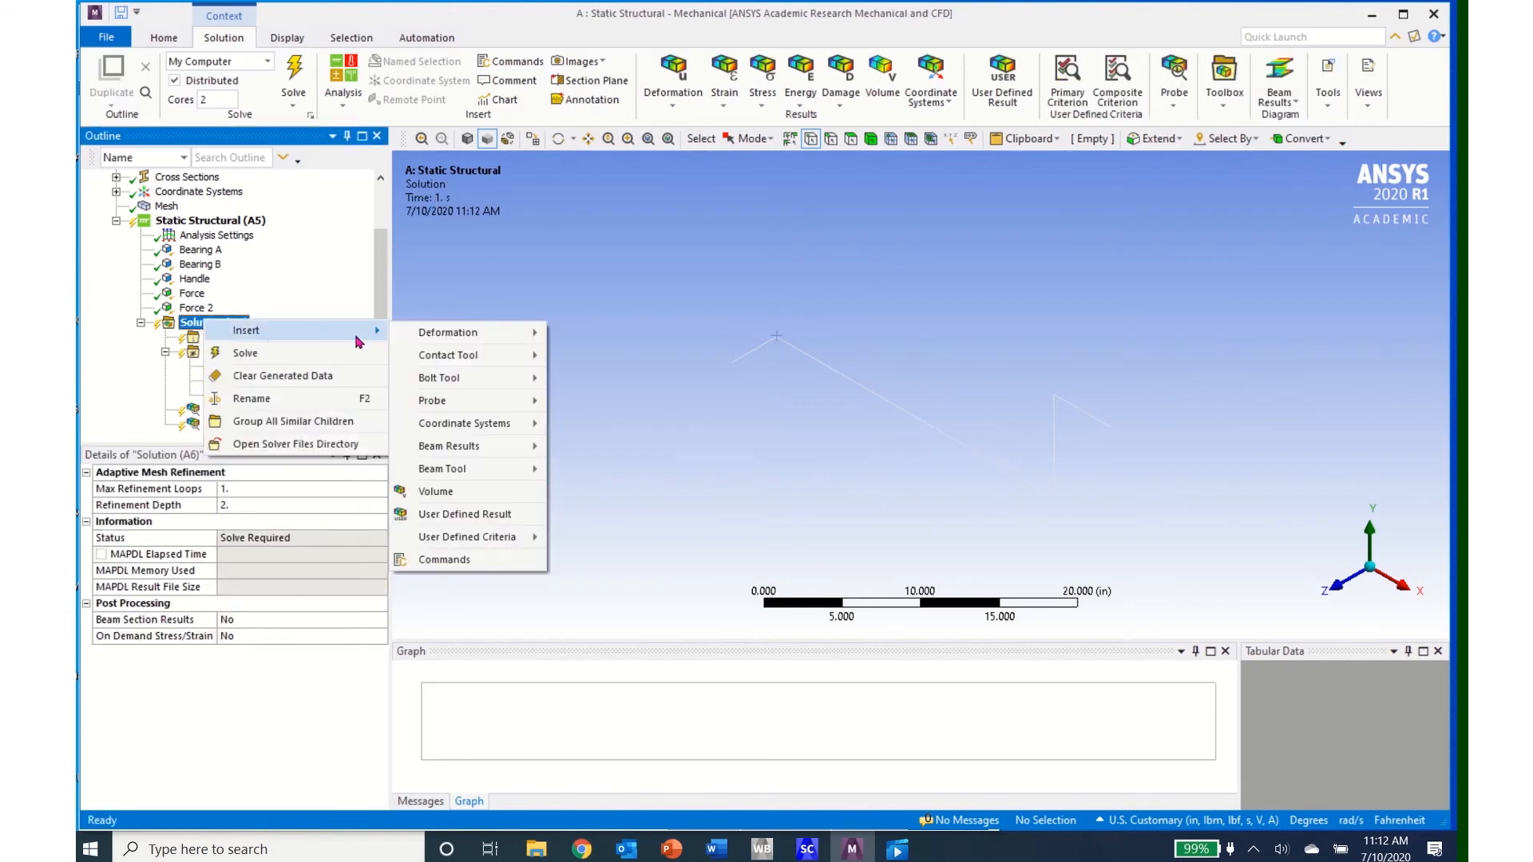
{"action": "mouse_move", "coordinate": [466, 400]}
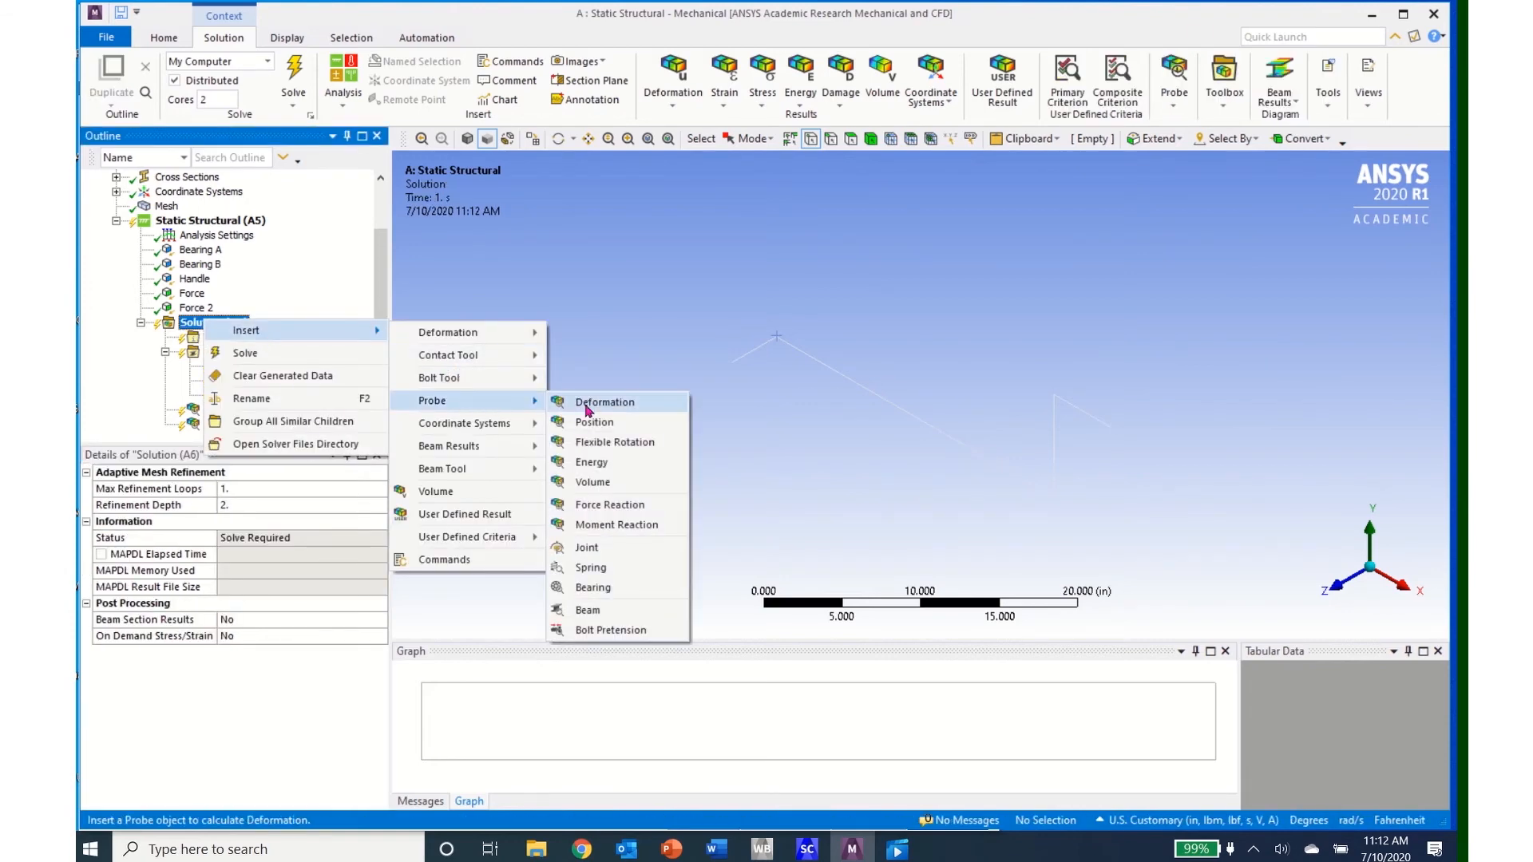
{"action": "left_click", "coordinate": [610, 505]}
{"action": "left_click", "coordinate": [379, 521]}
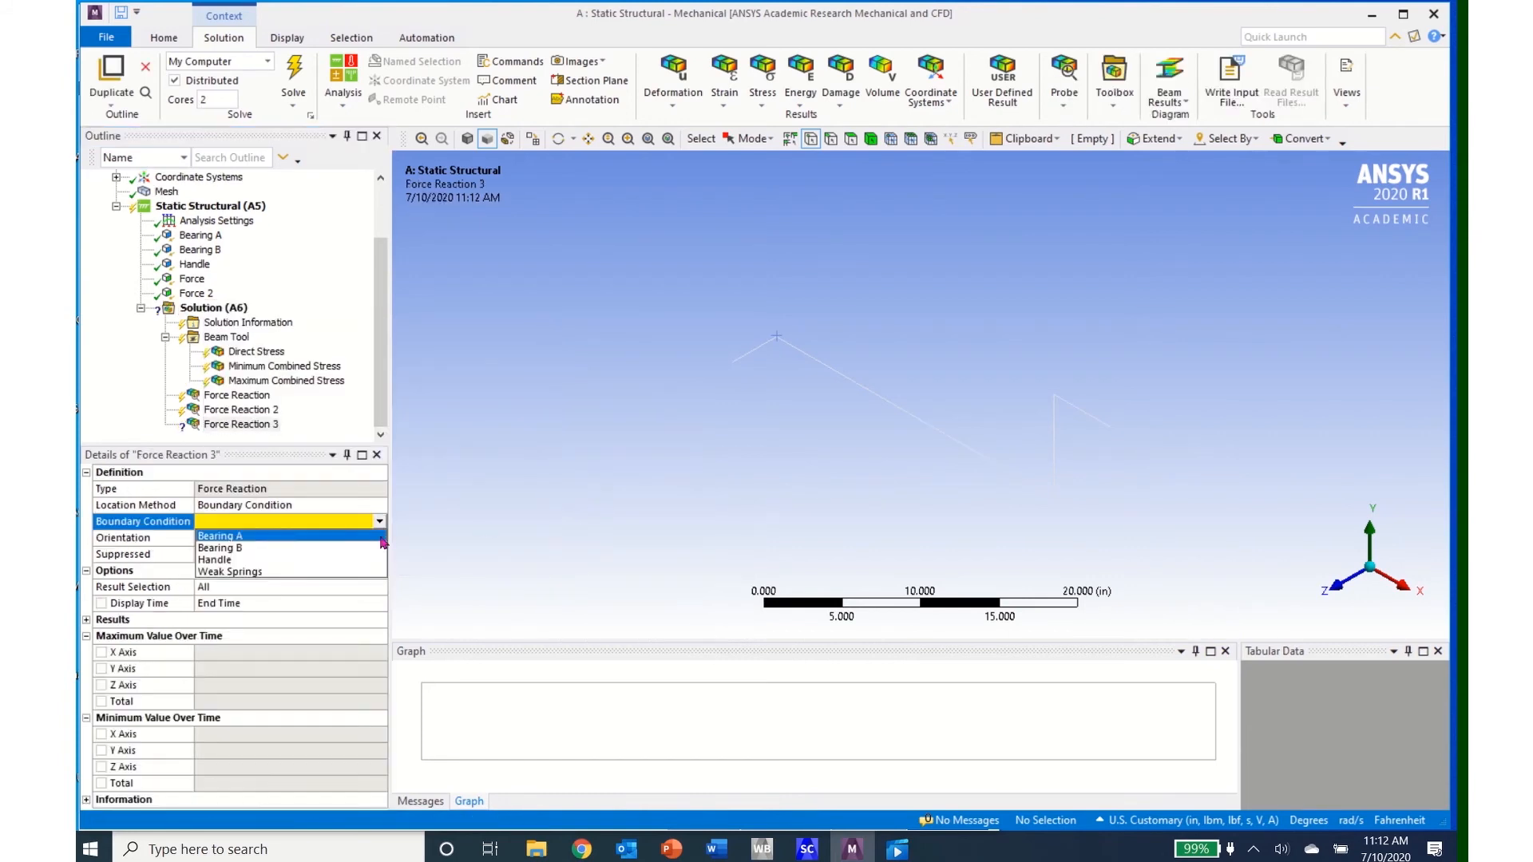
{"action": "left_click", "coordinate": [231, 560]}
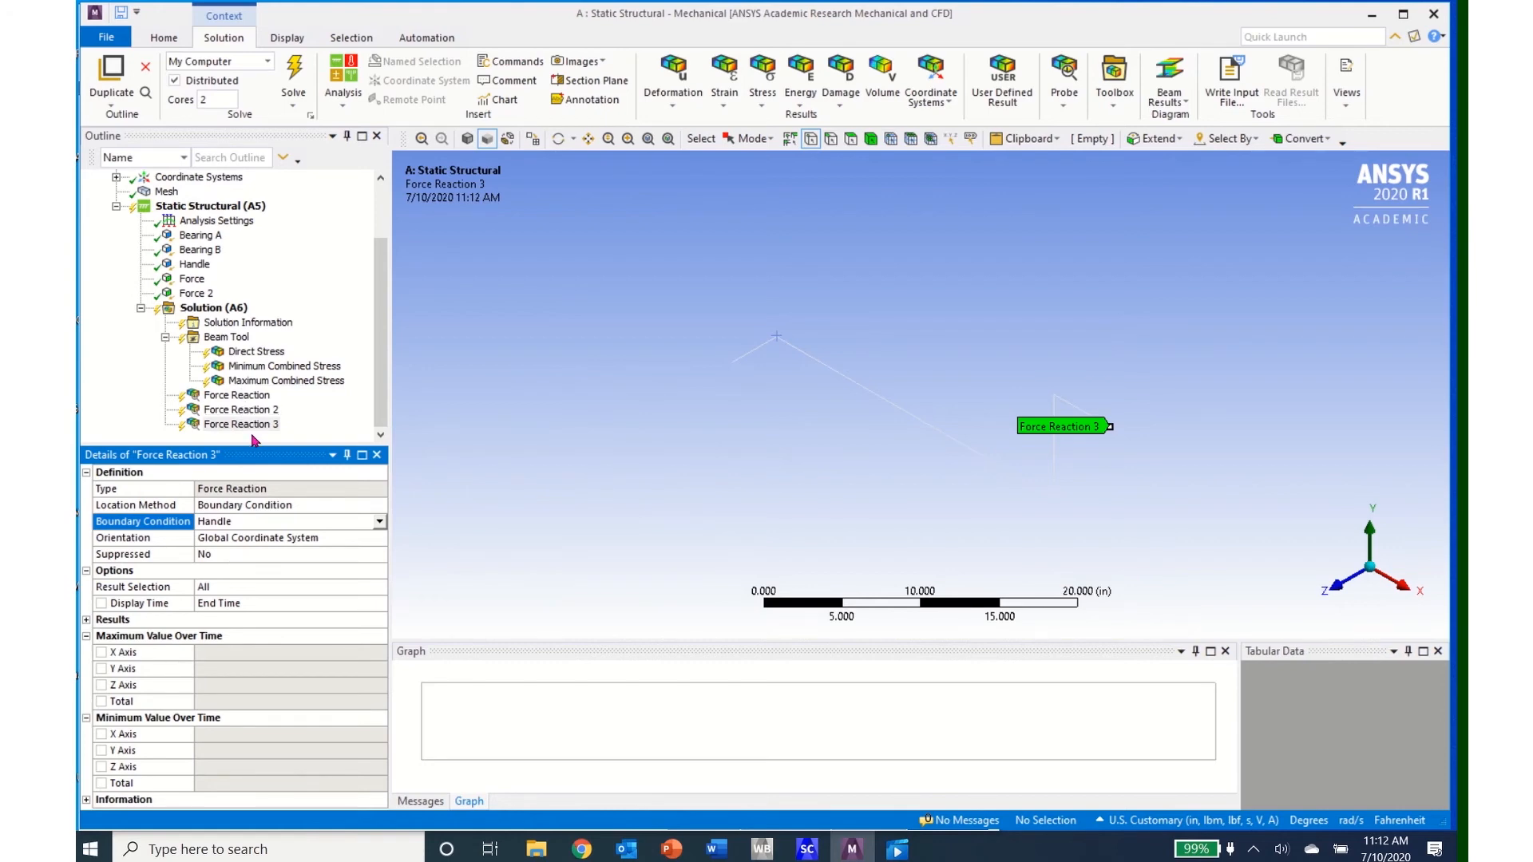
Step: Rename the three force reaction probes Bearing A, Bearing B and Handle to match their boundary conditions
{"action": "left_click", "coordinate": [258, 397]}
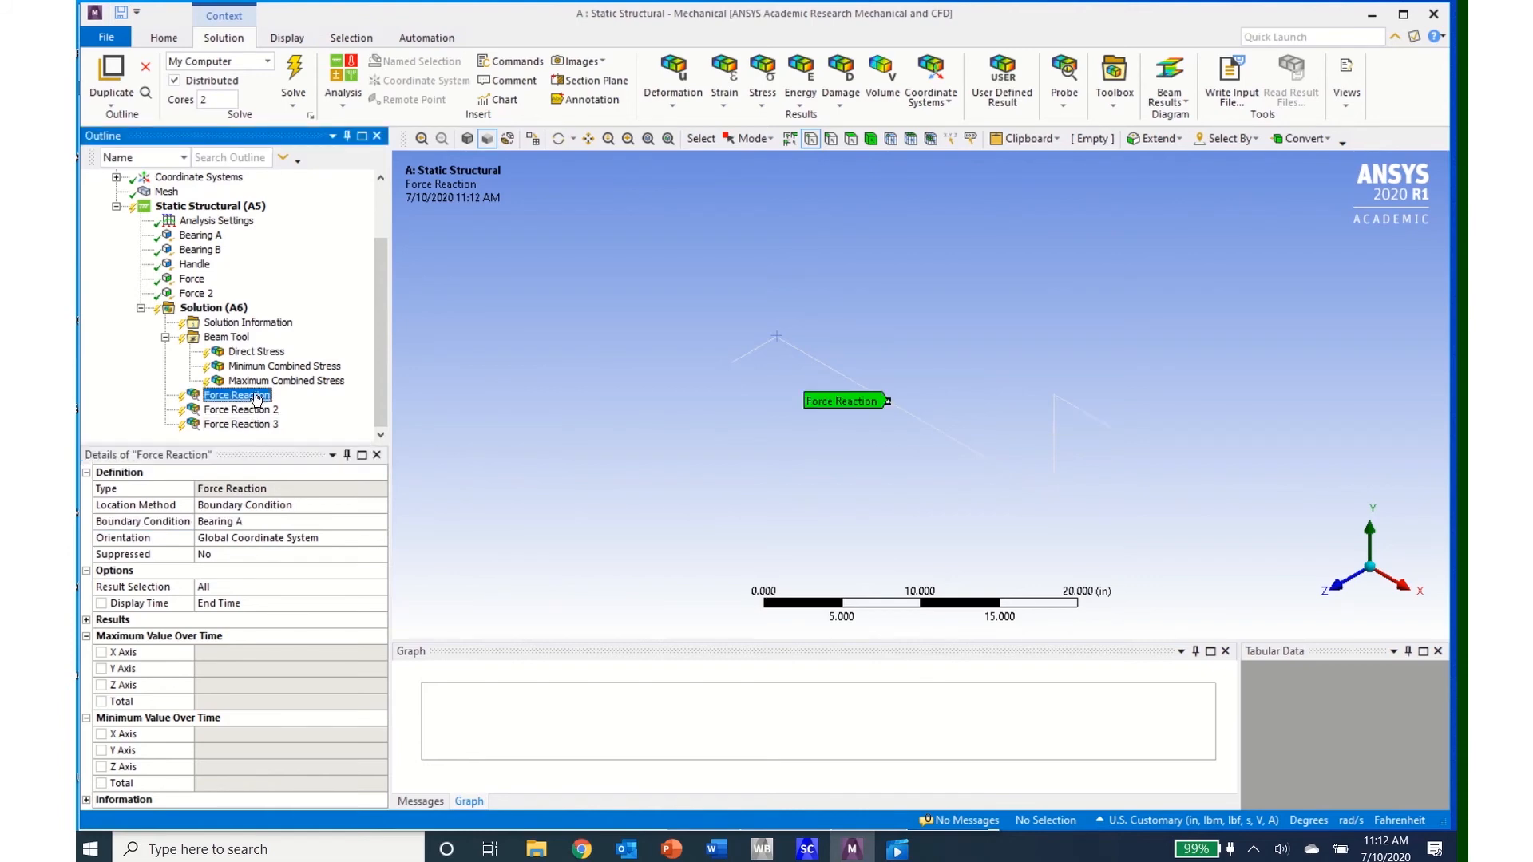
{"action": "left_click", "coordinate": [257, 397]}
{"action": "type", "text": "Bearing A"}
{"action": "left_click", "coordinate": [252, 411]}
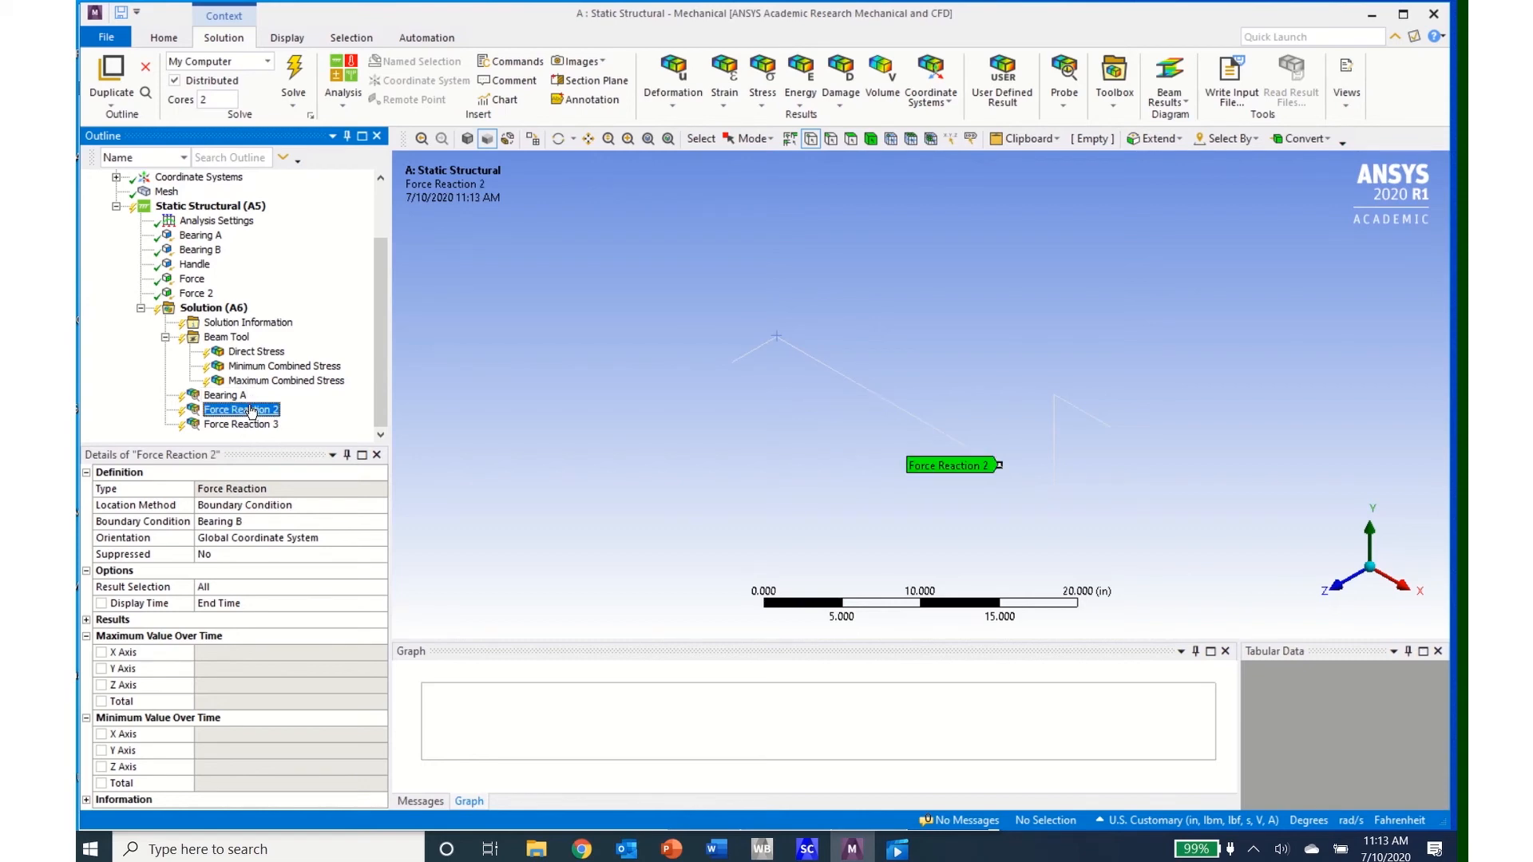
{"action": "left_click", "coordinate": [252, 412]}
{"action": "type", "text": "Bearing B"}
{"action": "left_click", "coordinate": [251, 424]}
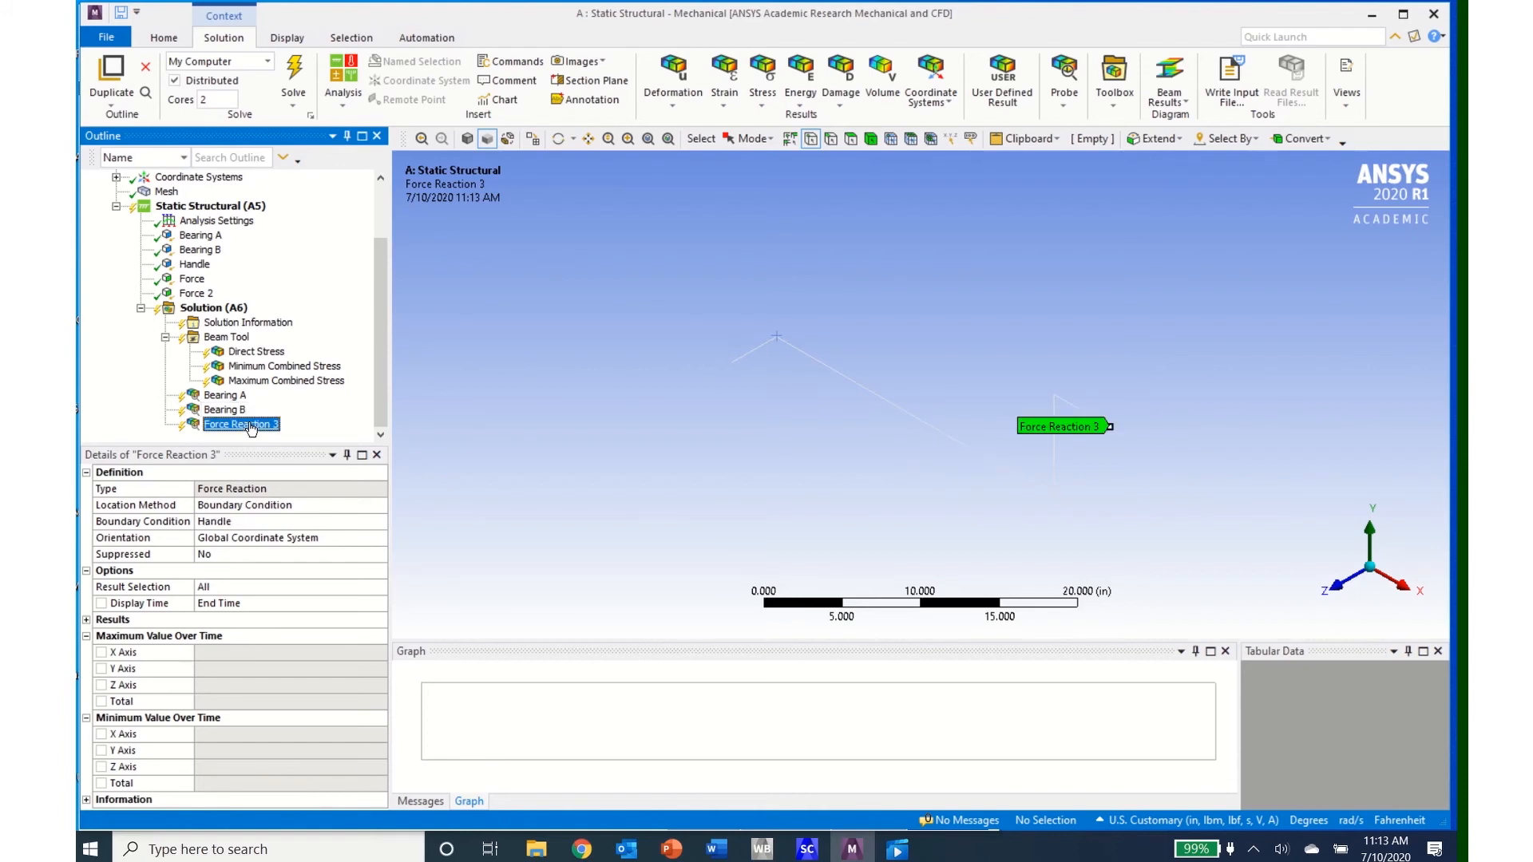
{"action": "left_click", "coordinate": [250, 426]}
{"action": "type", "text": "Handle"}
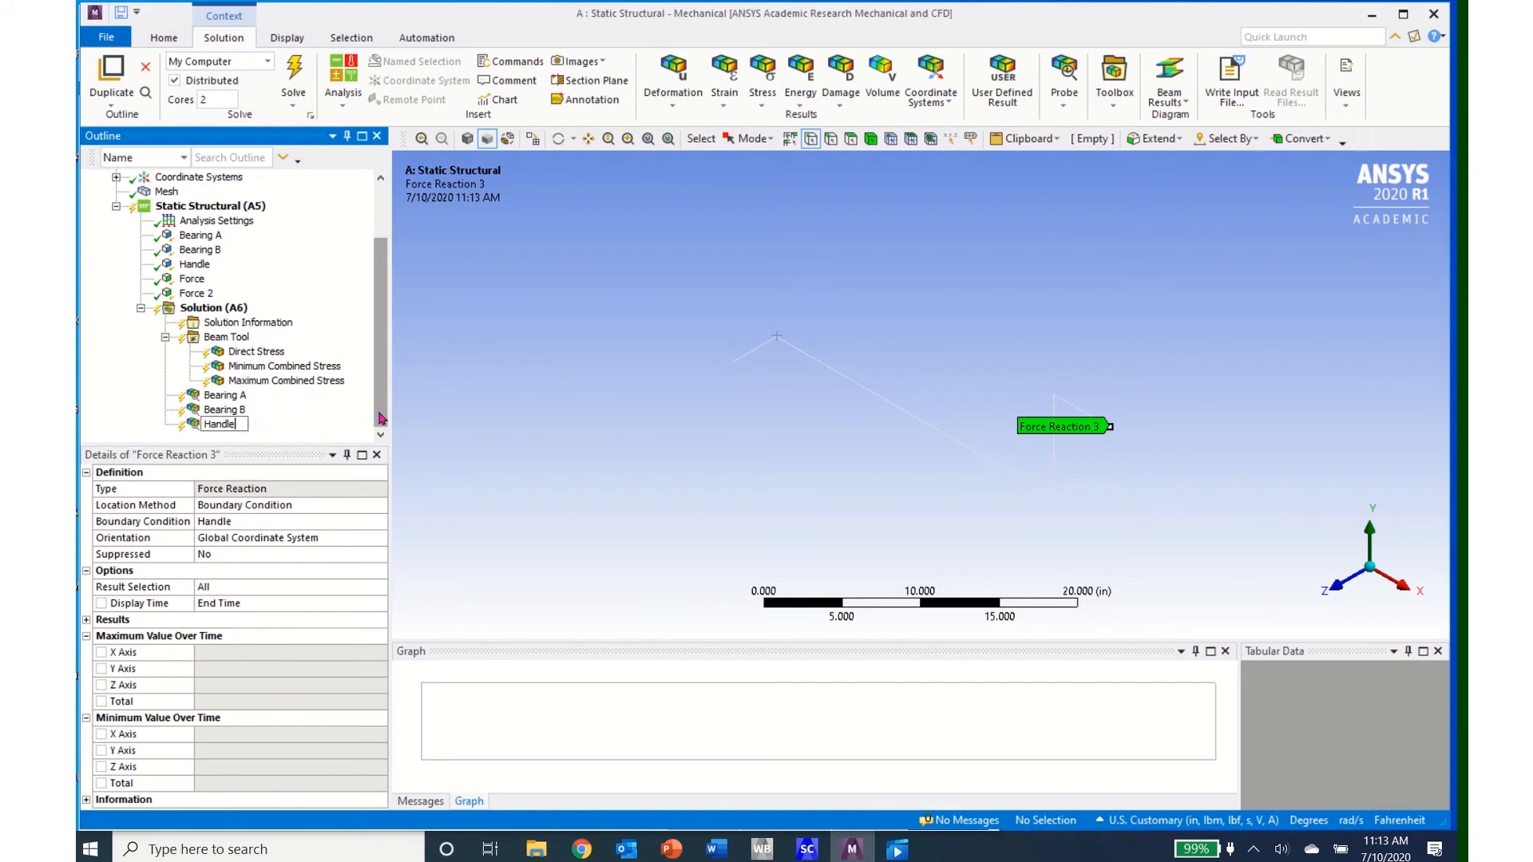
Step: Insert a construction geometry path under the model and set its path type to Edge
{"action": "left_click_drag", "start_coordinate": [382, 419], "coordinate": [388, 341]}
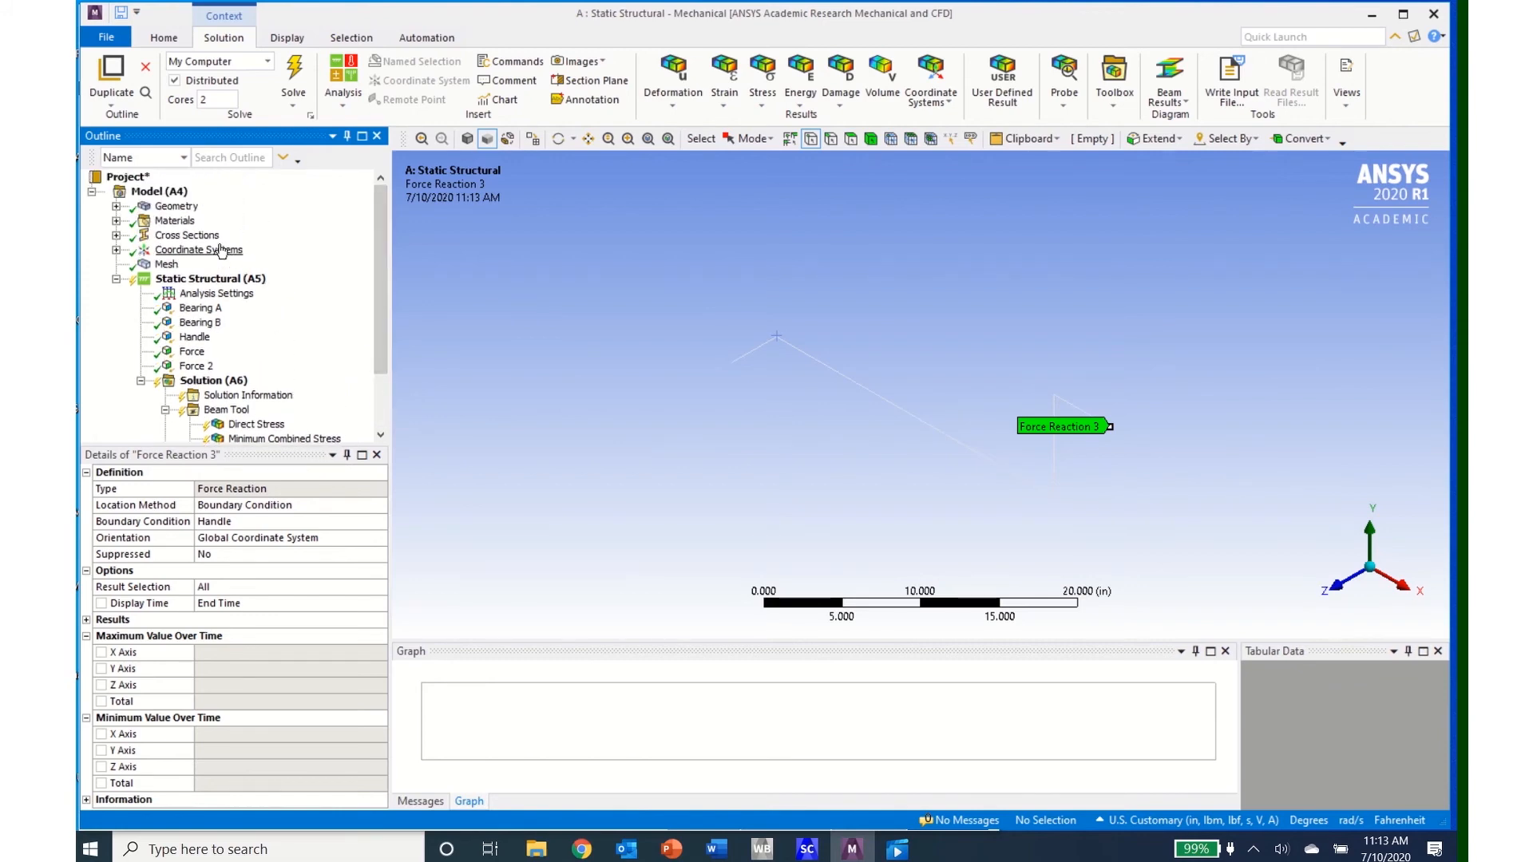
{"action": "left_click", "coordinate": [148, 193]}
{"action": "right_click", "coordinate": [150, 196]}
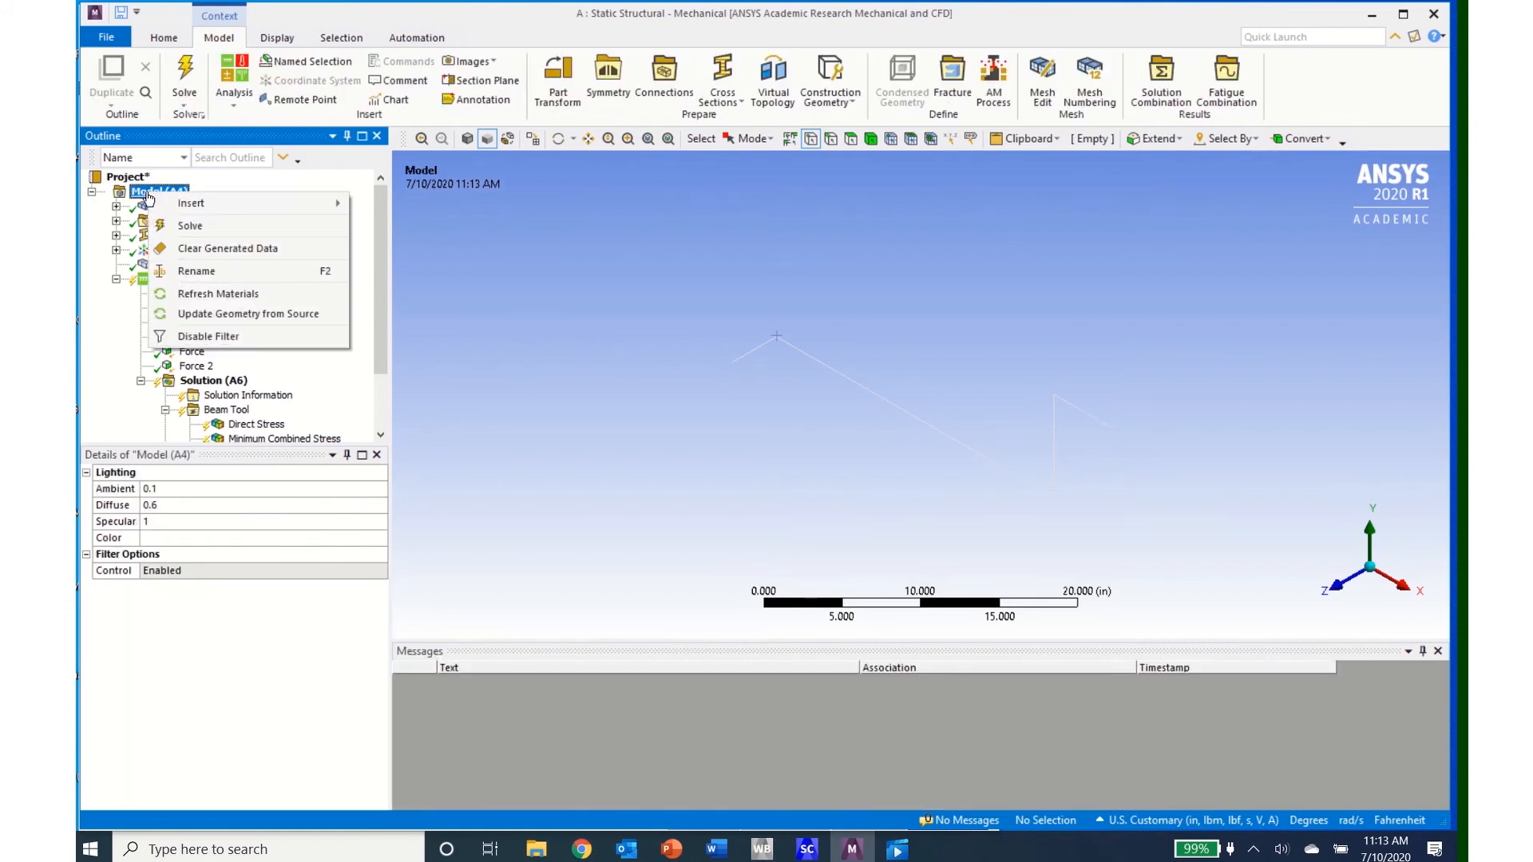
{"action": "mouse_move", "coordinate": [189, 210]}
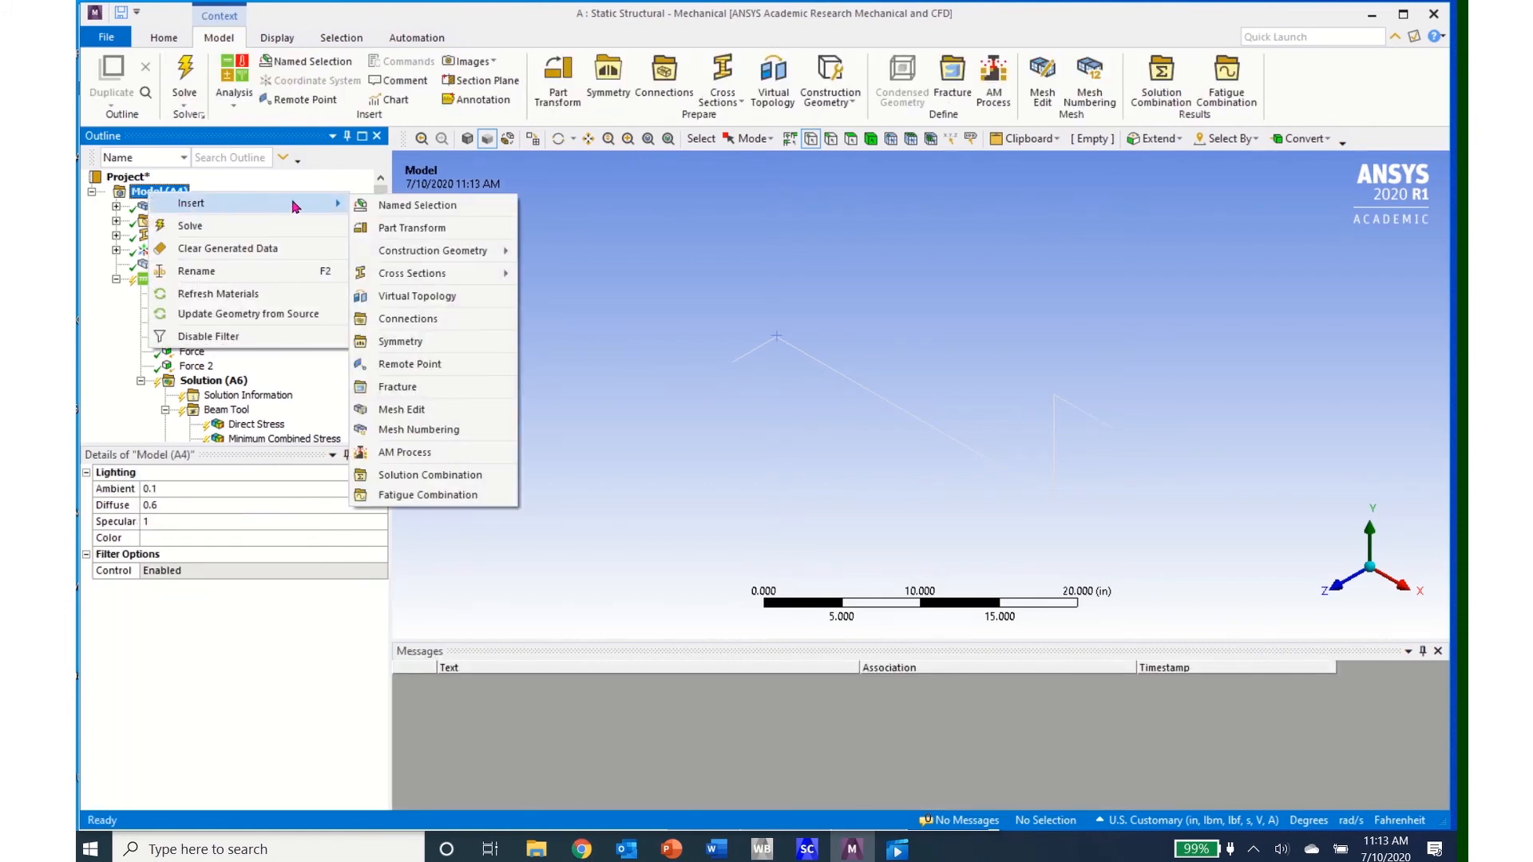
{"action": "mouse_move", "coordinate": [387, 255]}
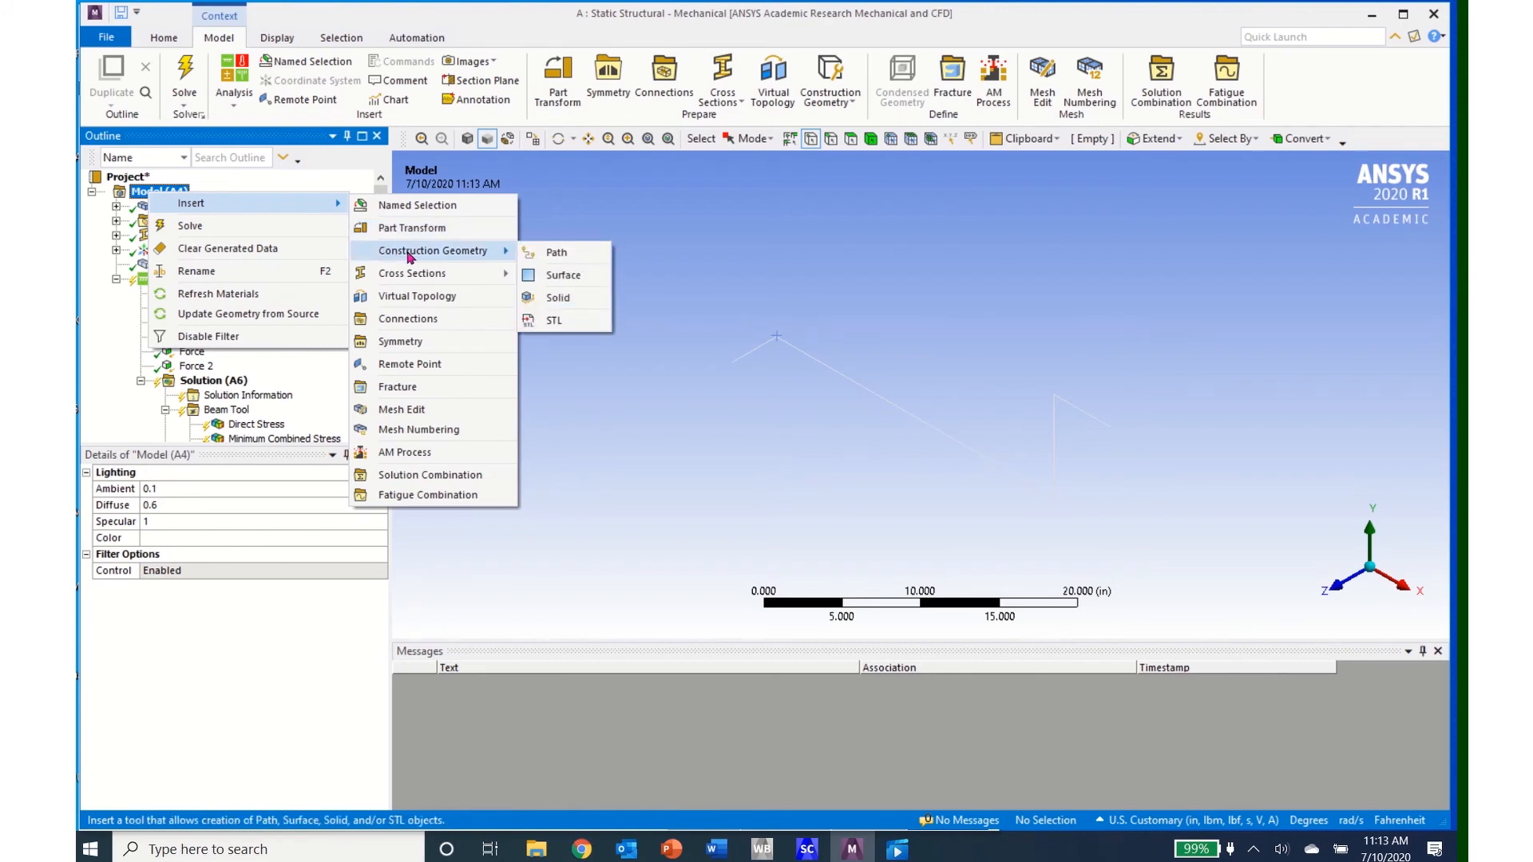
{"action": "left_click", "coordinate": [540, 257]}
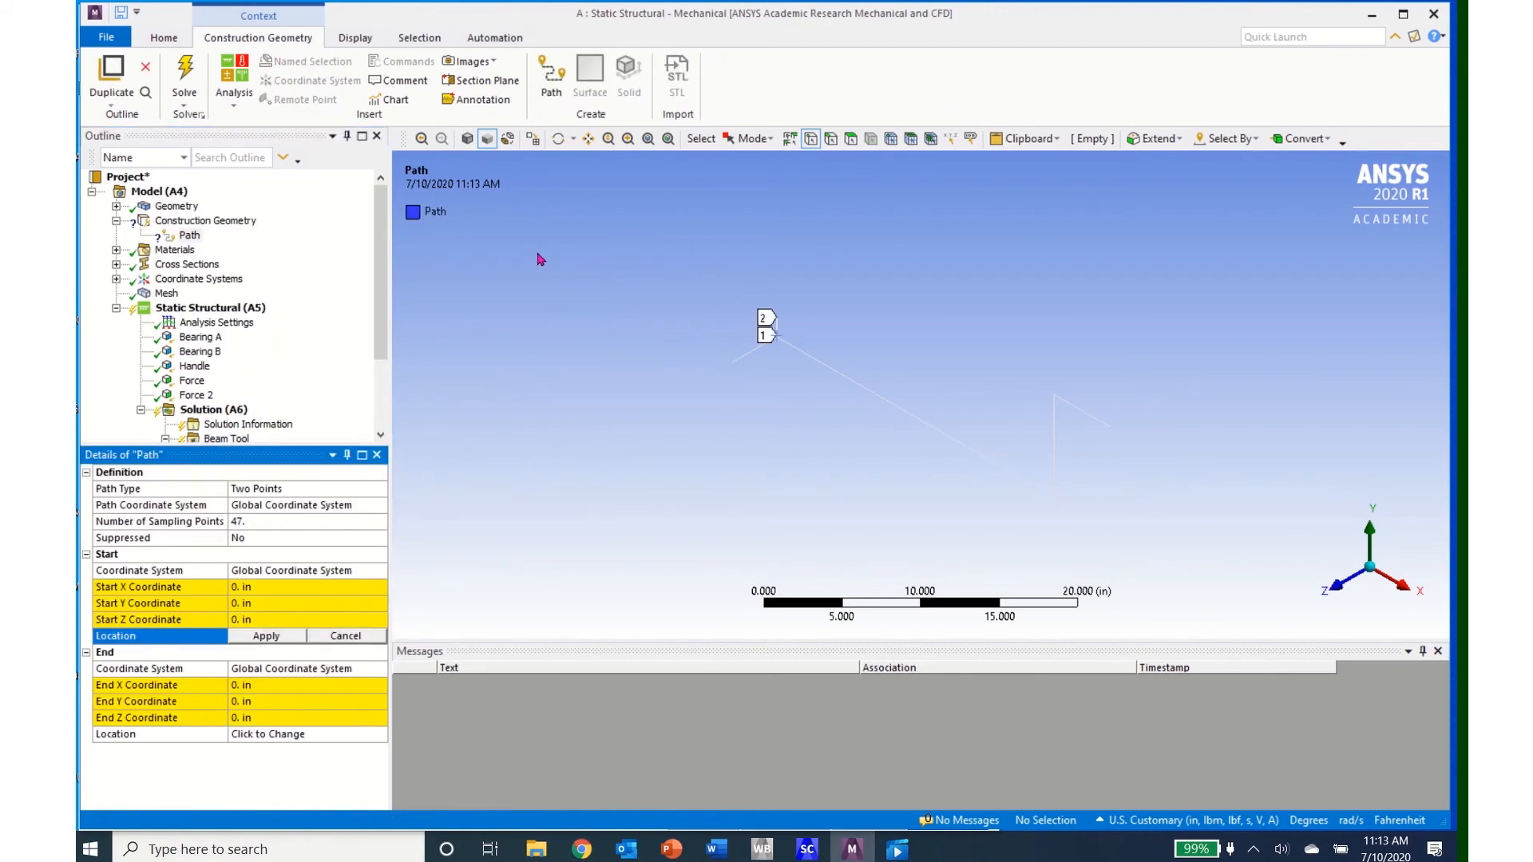
{"action": "left_click", "coordinate": [190, 236]}
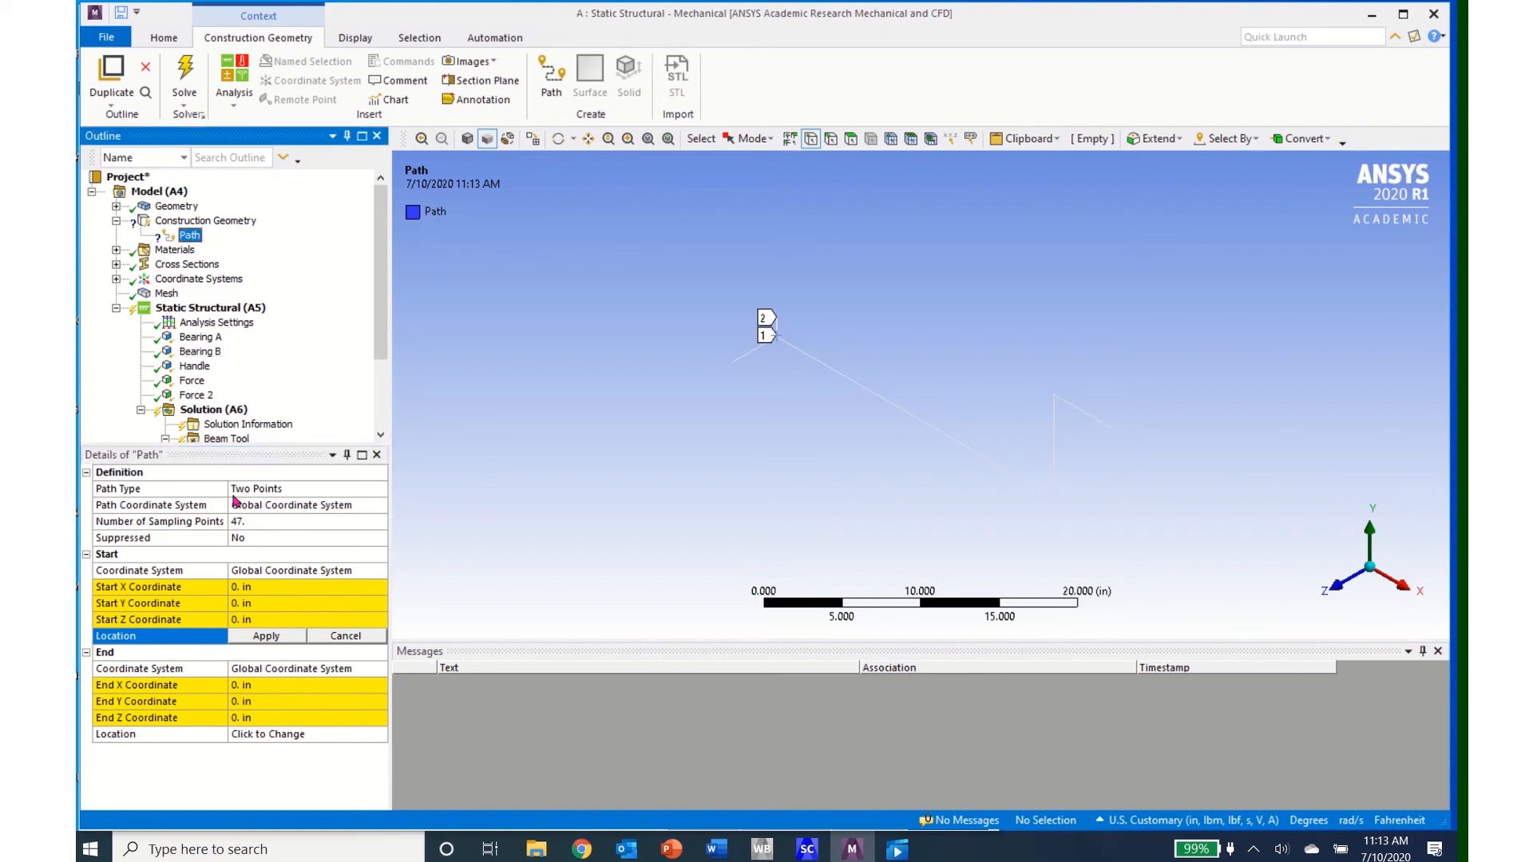
{"action": "left_click", "coordinate": [378, 495]}
{"action": "left_click", "coordinate": [379, 490]}
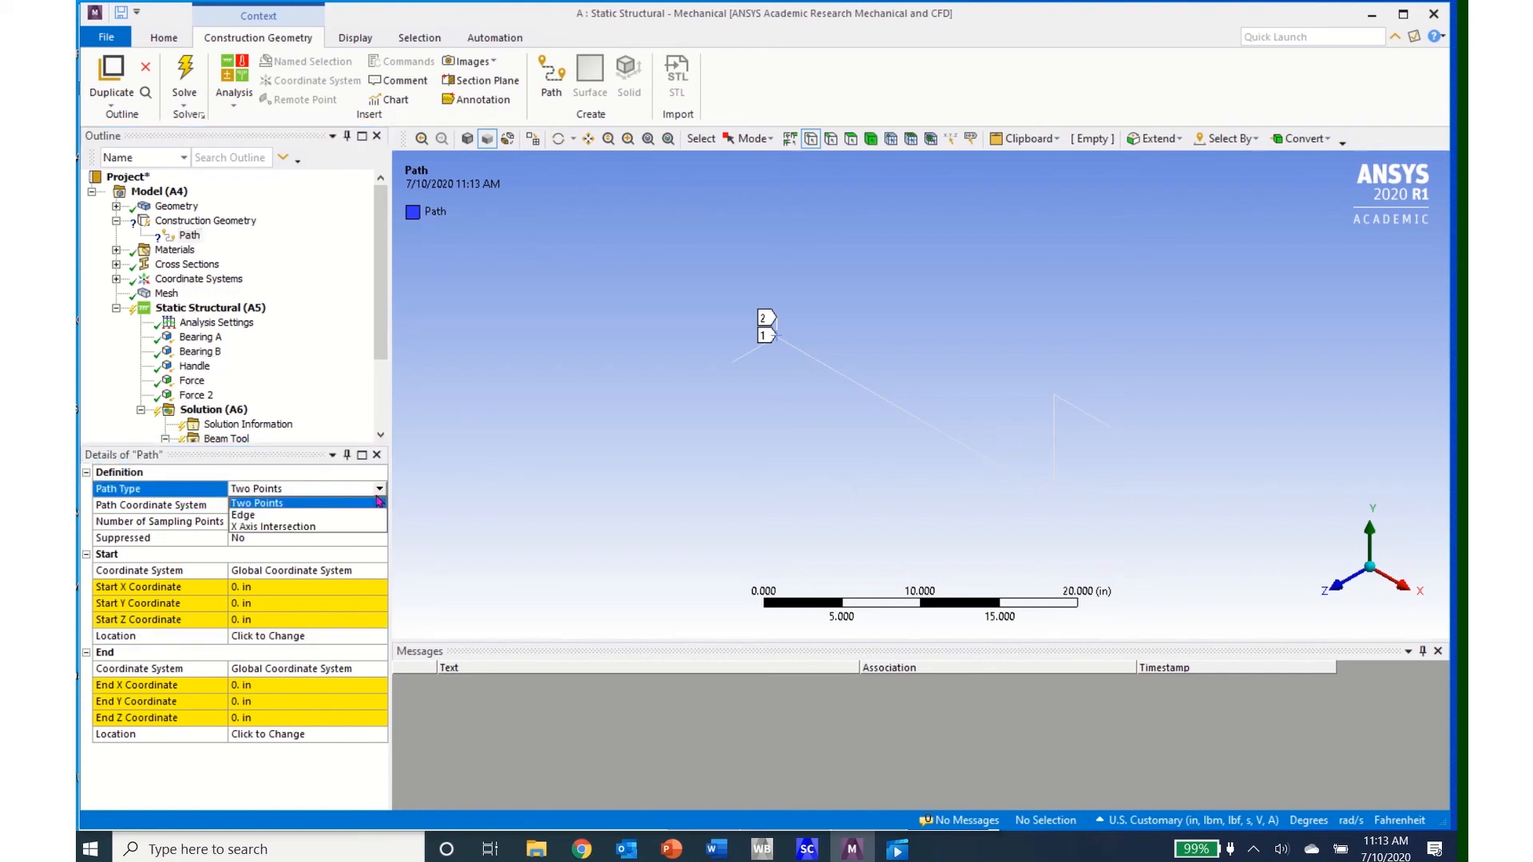
{"action": "left_click", "coordinate": [324, 515]}
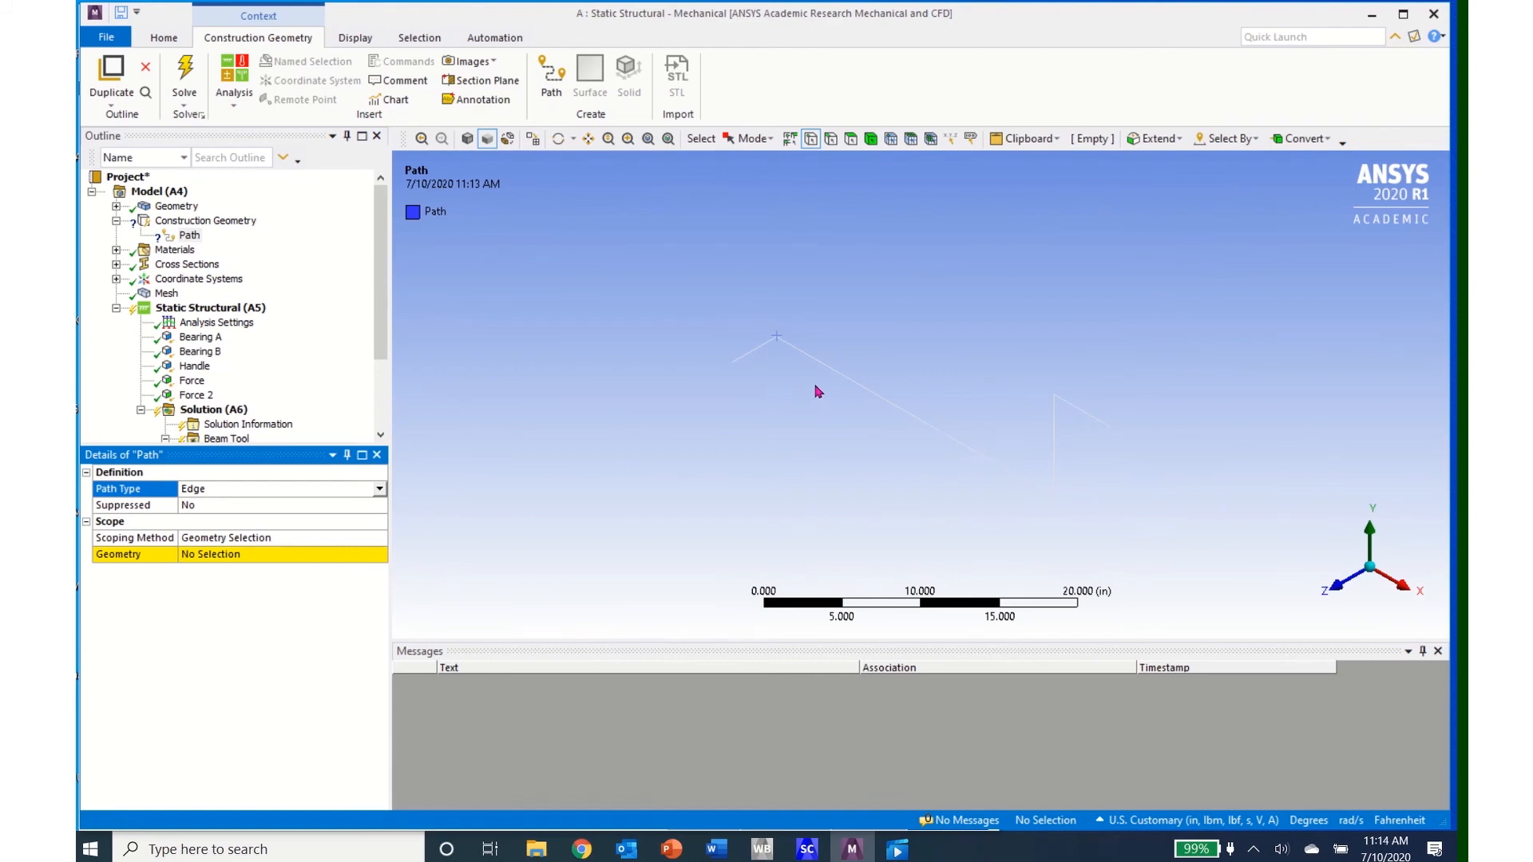
Step: Scope the path to the three collinear edges that form the frame's long straight shaft
{"action": "left_click", "coordinate": [831, 141]}
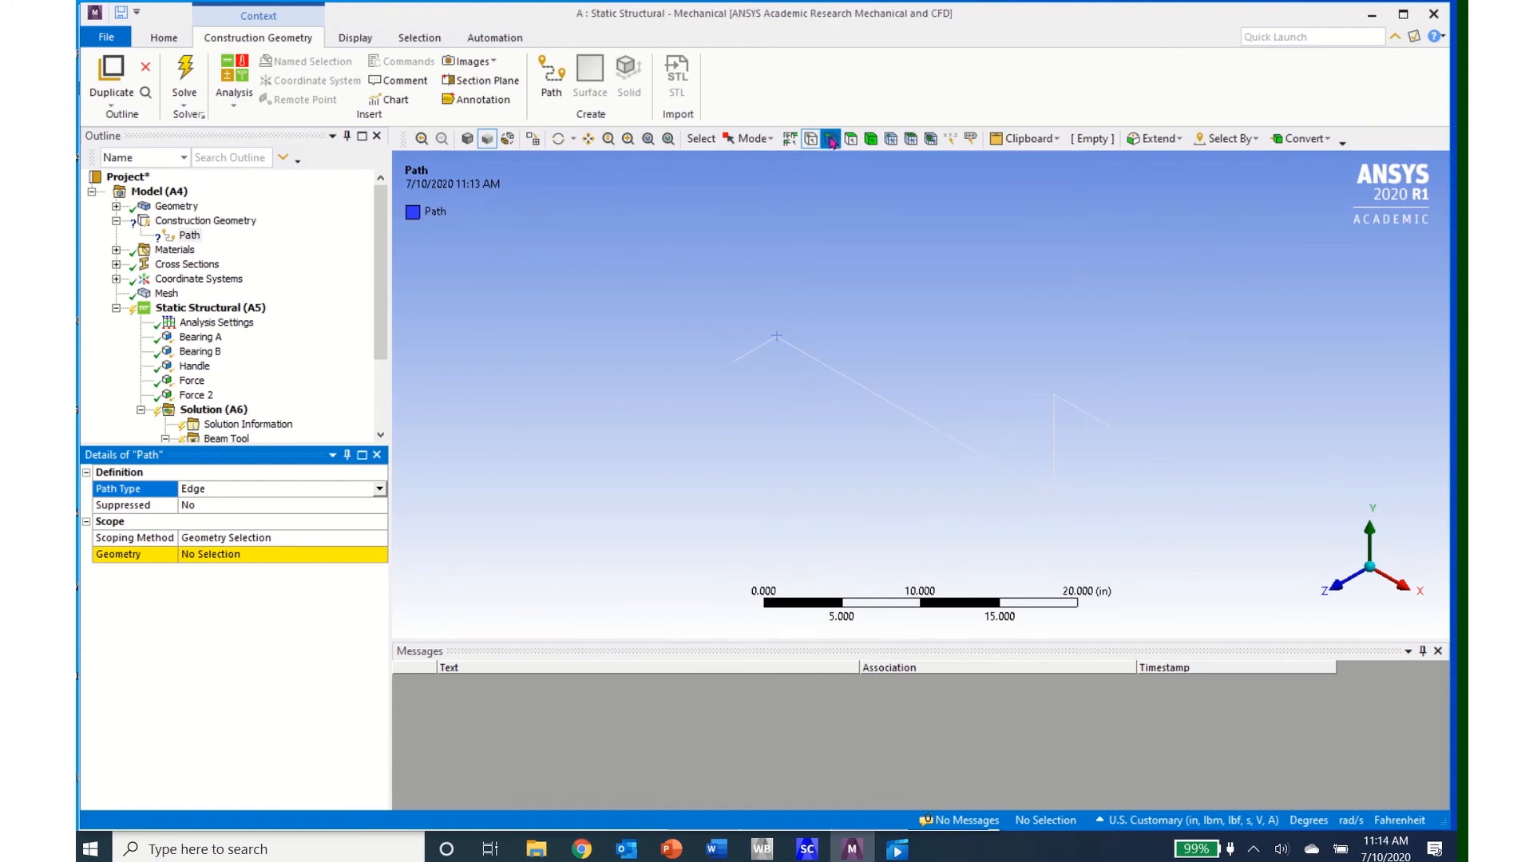
{"action": "left_click", "coordinate": [828, 367]}
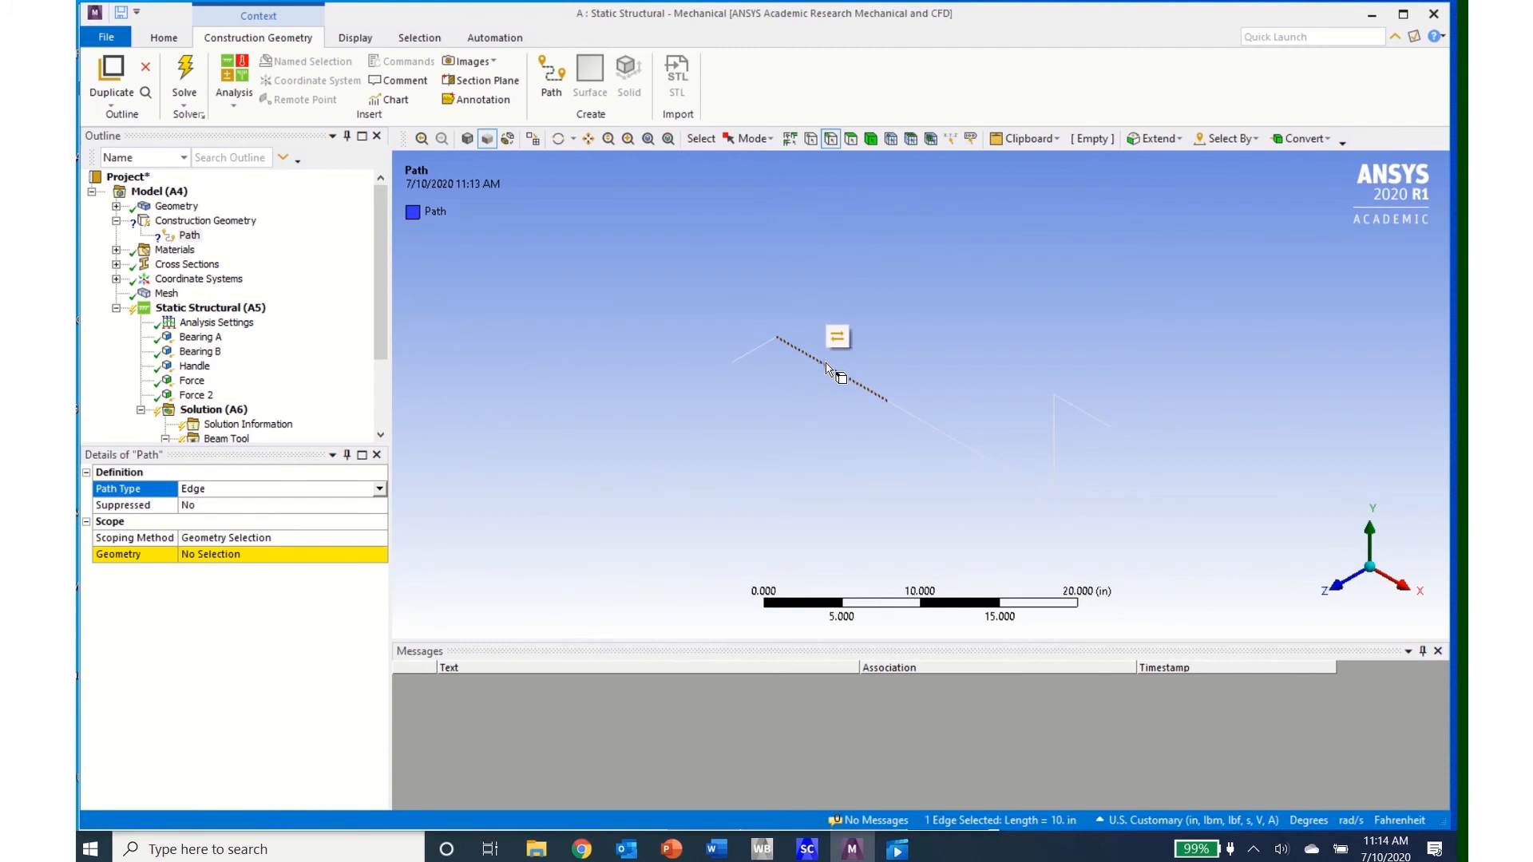
{"action": "left_click", "coordinate": [925, 427], "text": "ctrl"}
{"action": "left_click", "coordinate": [1030, 488], "text": "ctrl"}
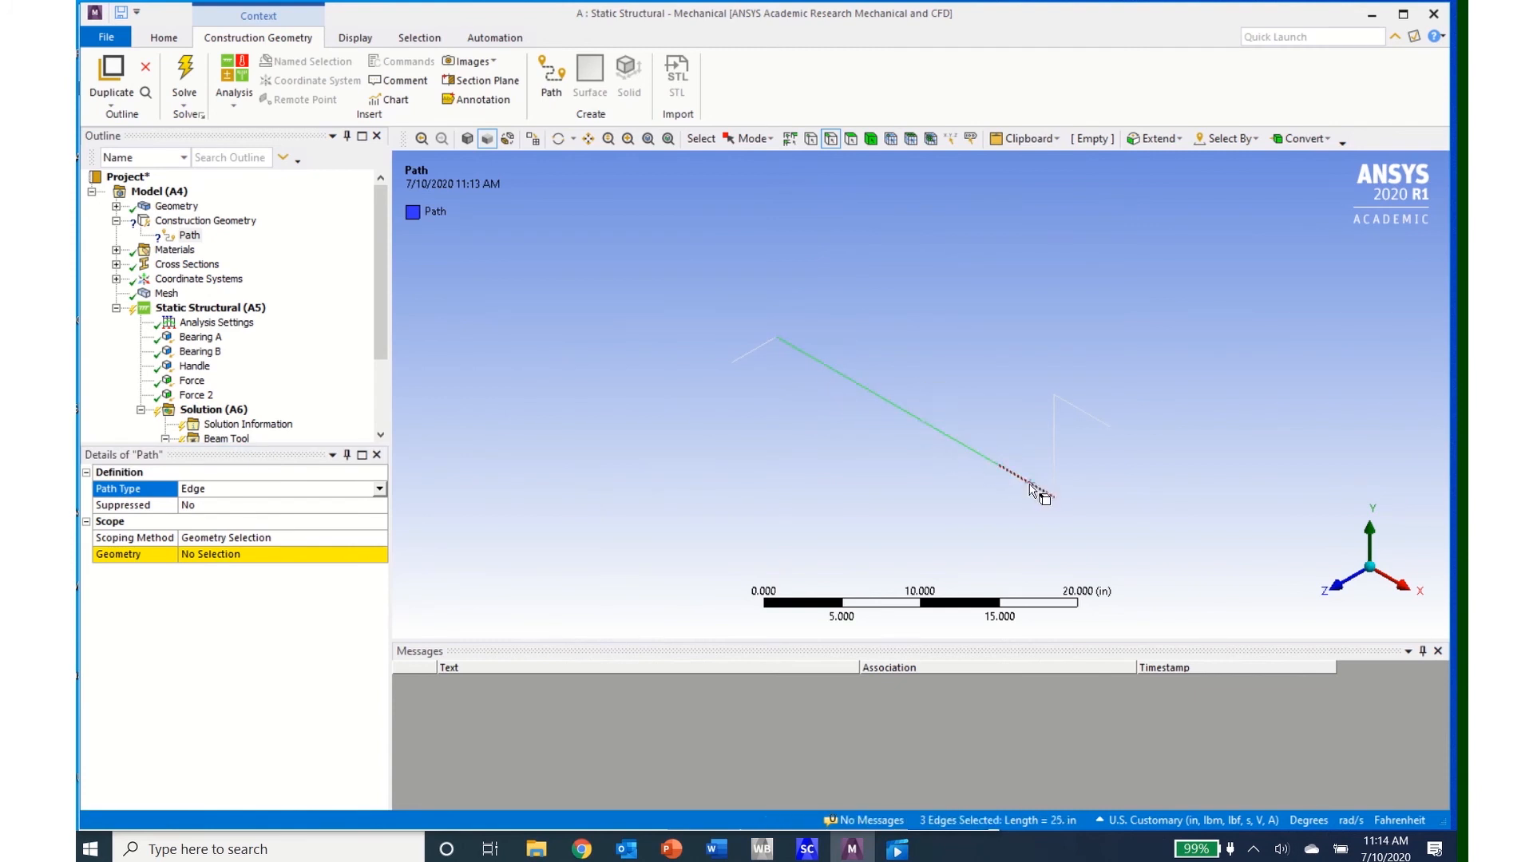
{"action": "left_click", "coordinate": [193, 556]}
{"action": "left_click", "coordinate": [191, 557]}
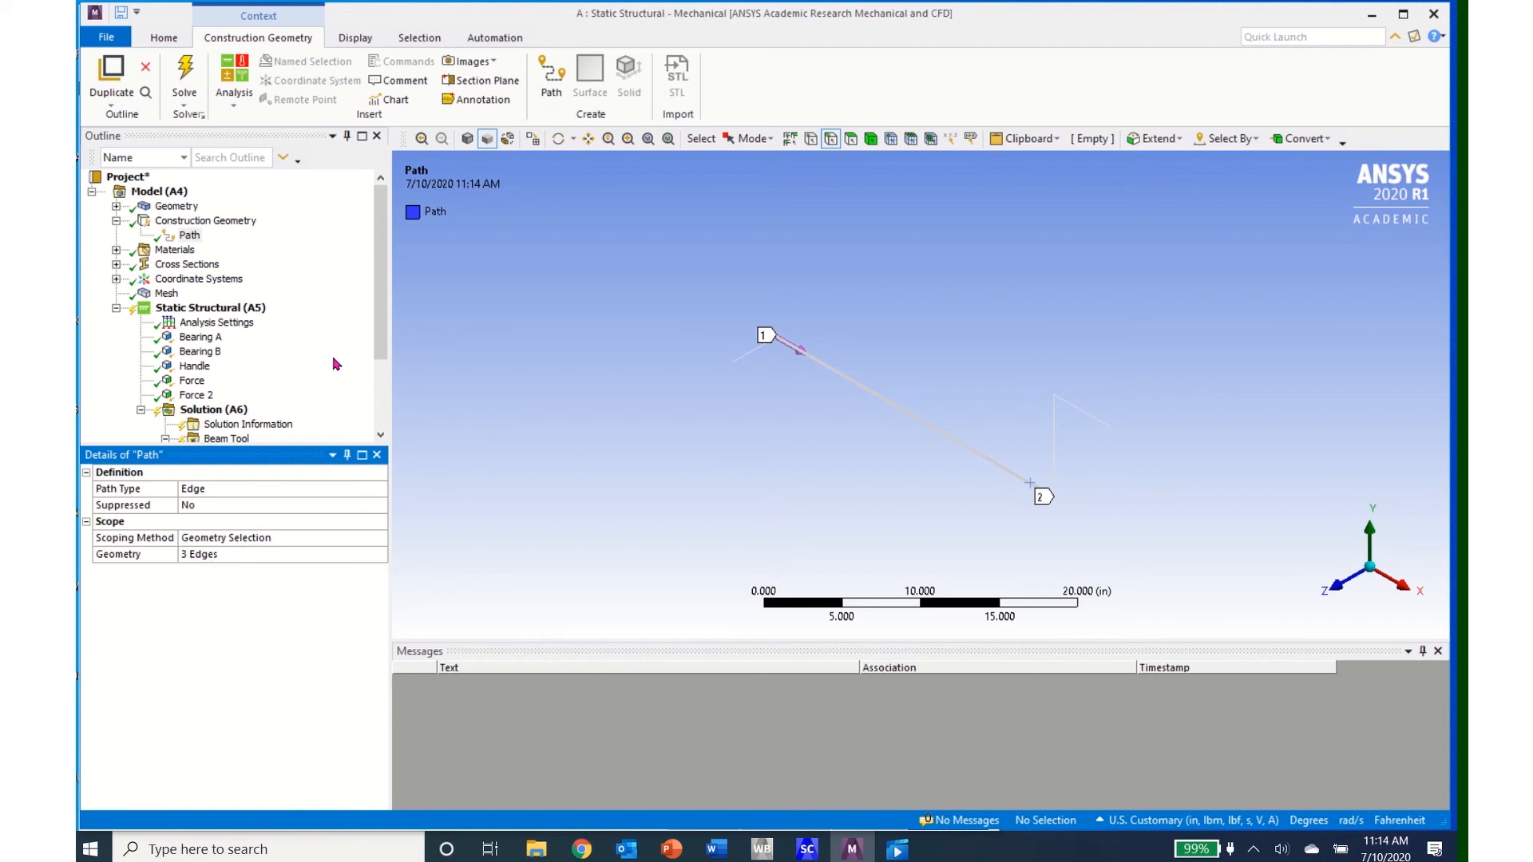
Step: Insert a Shear-Moment Diagram beam result under the solution and assign Path as its path
{"action": "left_click_drag", "start_coordinate": [382, 318], "coordinate": [382, 386]}
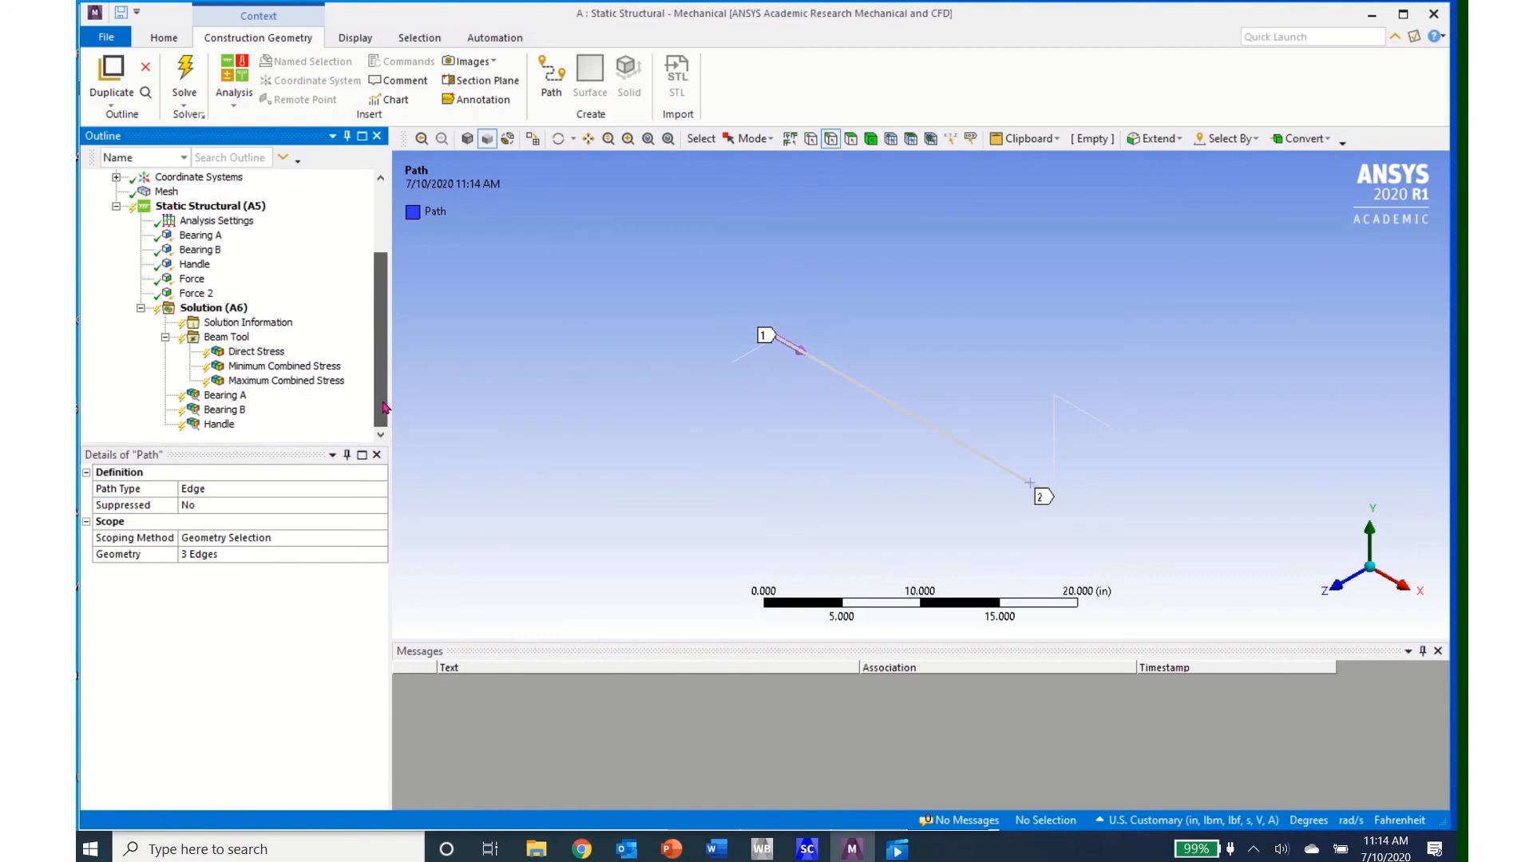
{"action": "left_click", "coordinate": [222, 309]}
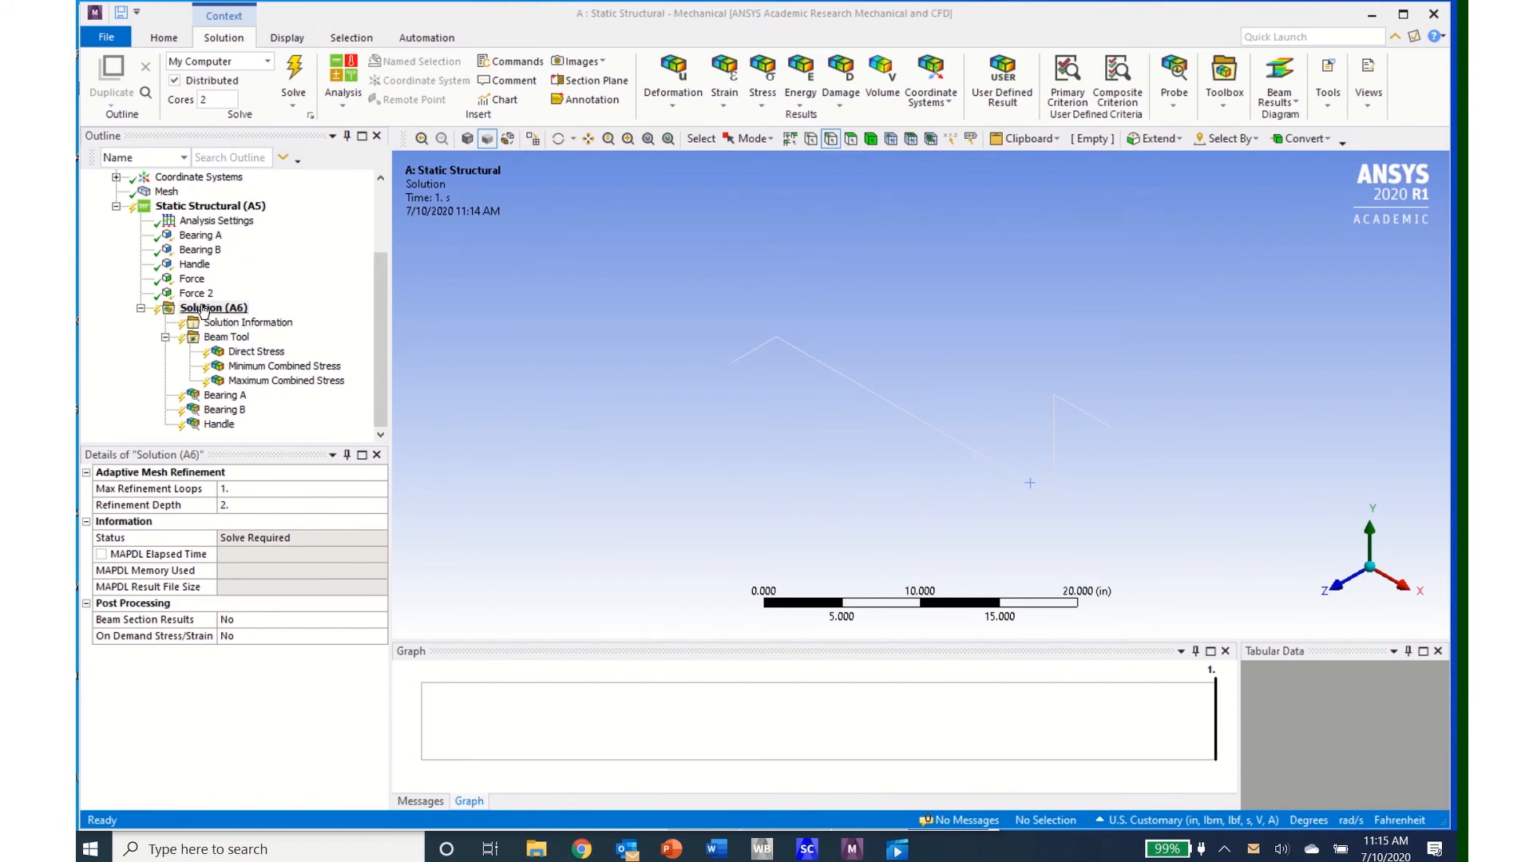
{"action": "right_click", "coordinate": [205, 311]}
{"action": "mouse_move", "coordinate": [323, 319]}
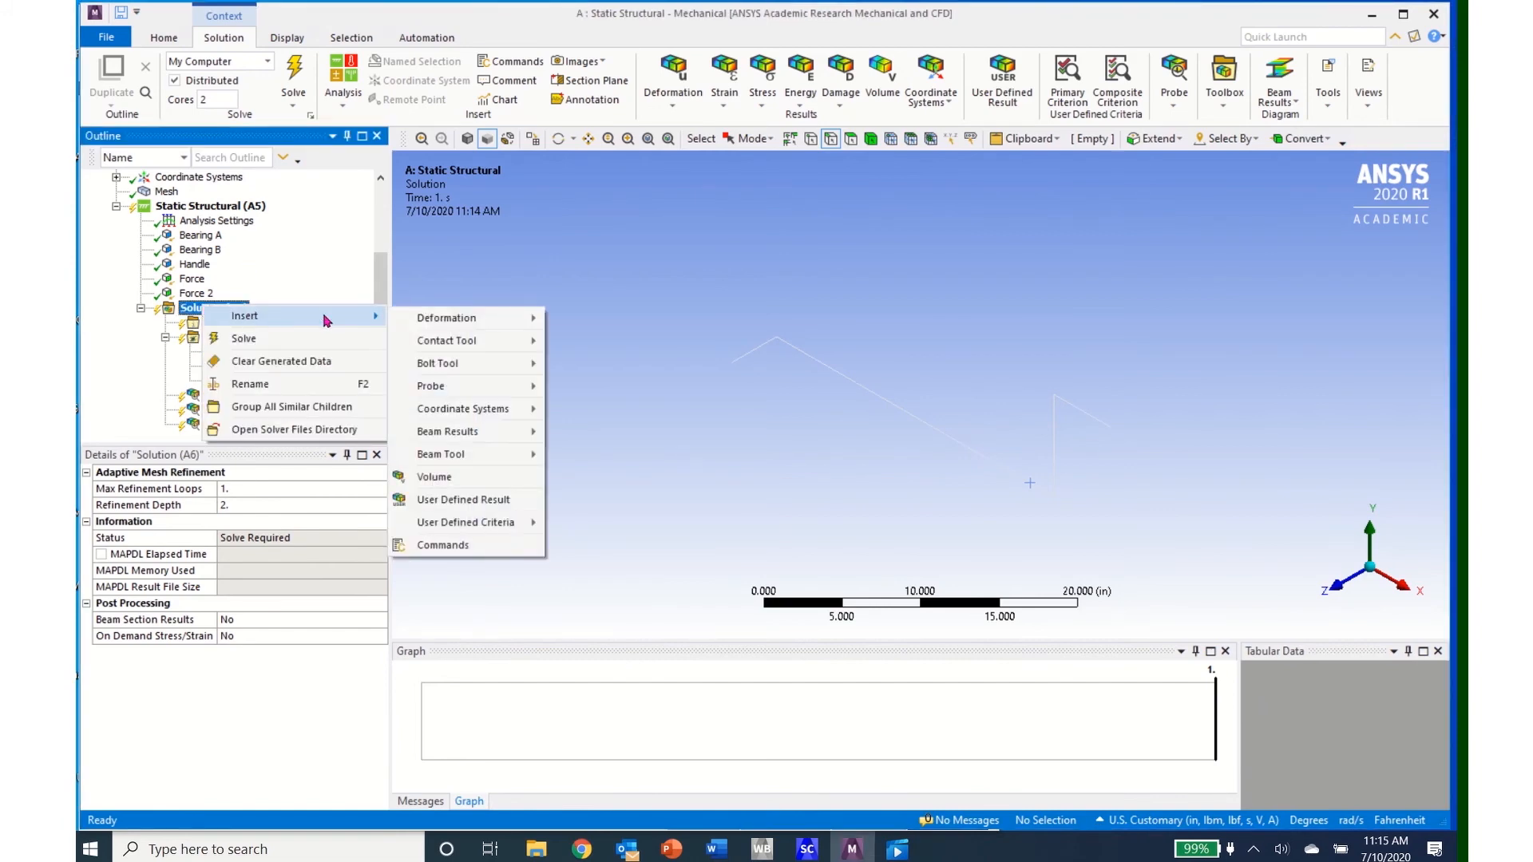
{"action": "mouse_move", "coordinate": [450, 431]}
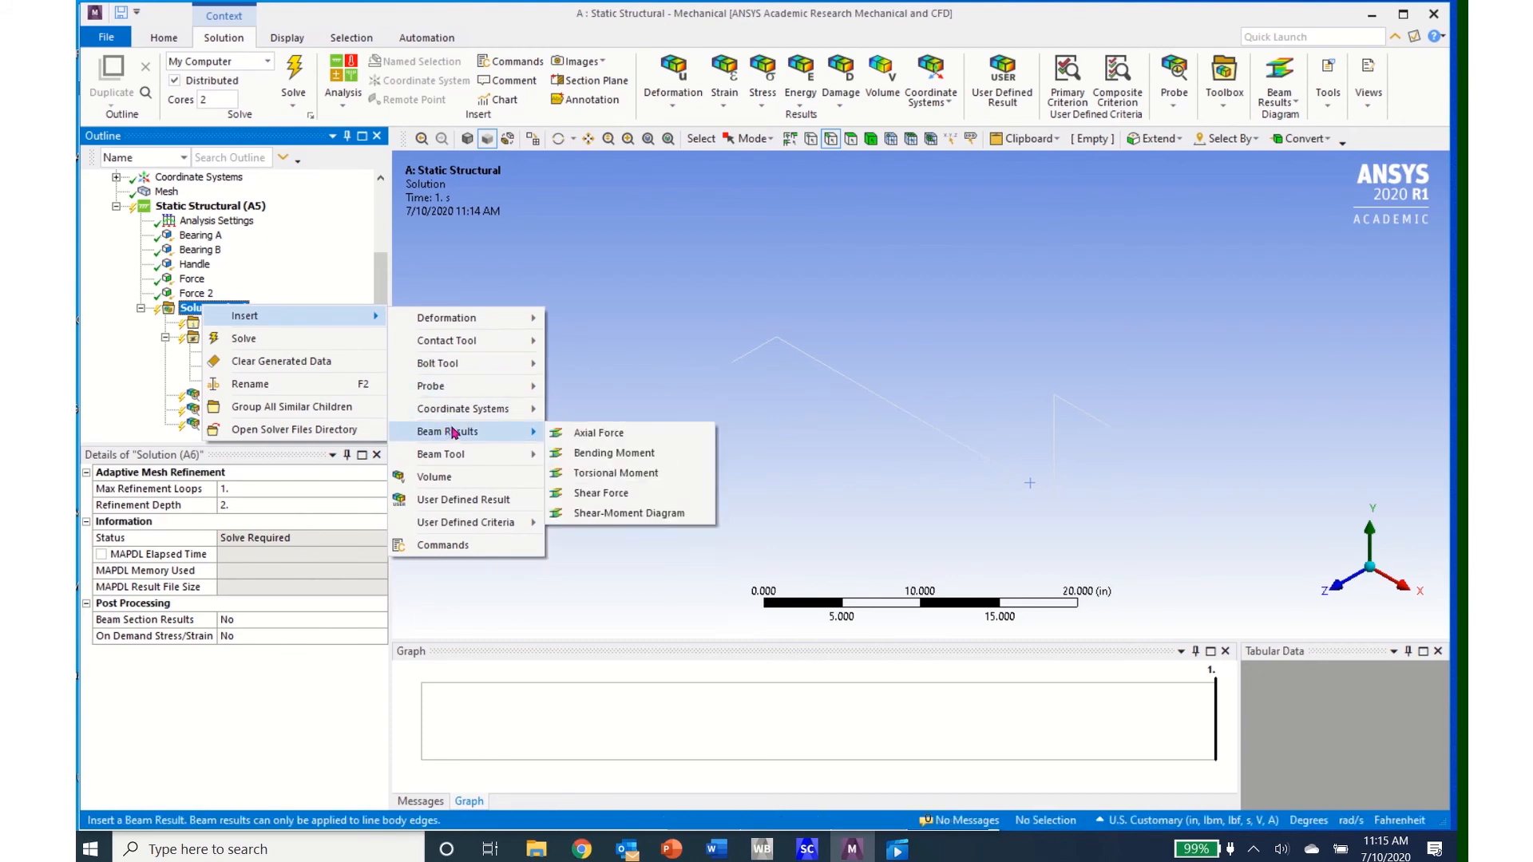
{"action": "left_click", "coordinate": [613, 513]}
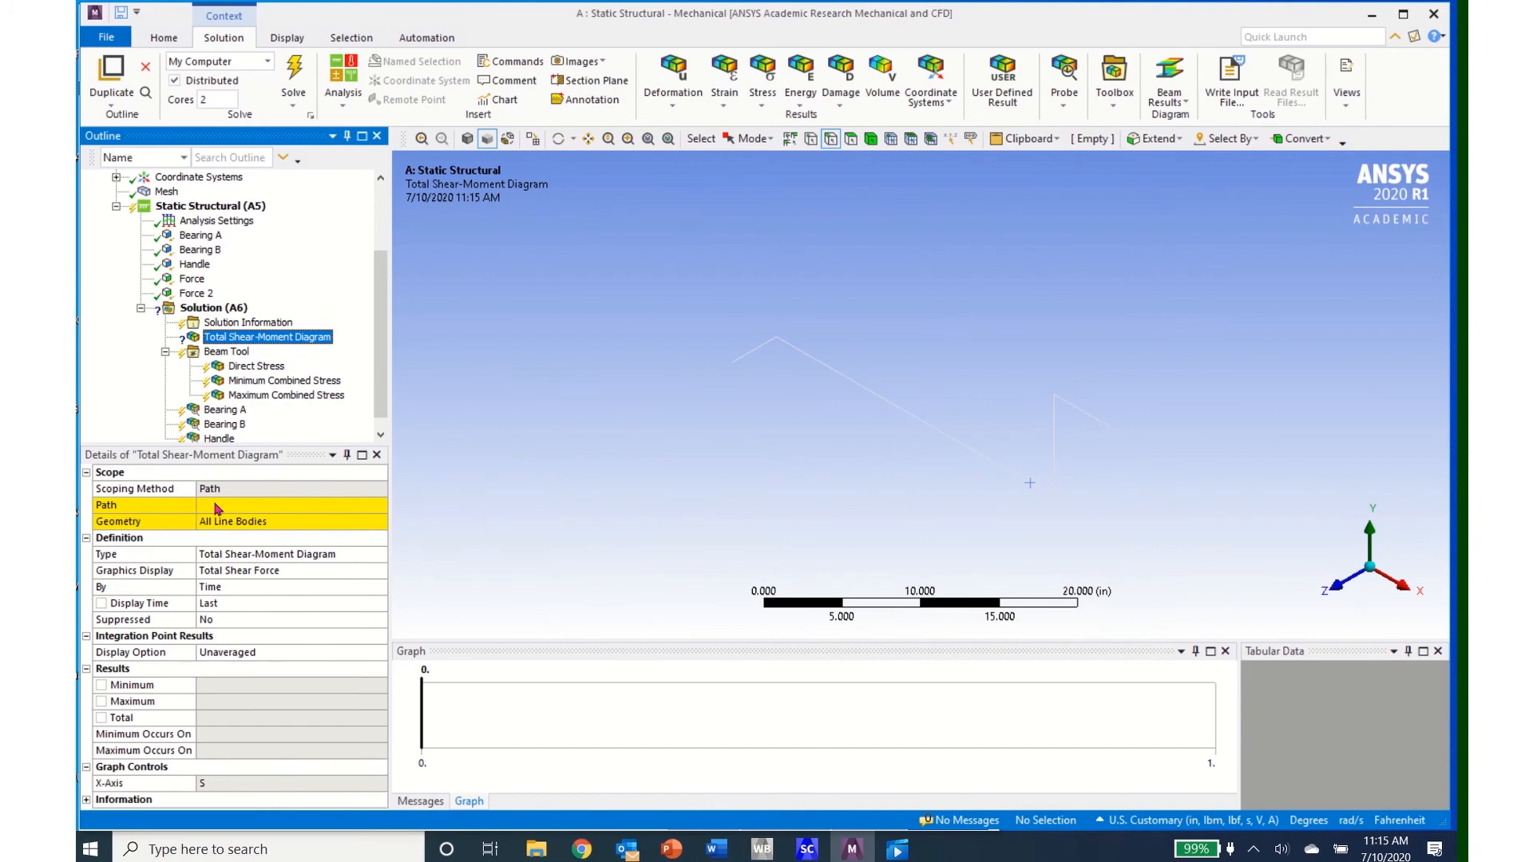
{"action": "left_click", "coordinate": [380, 506]}
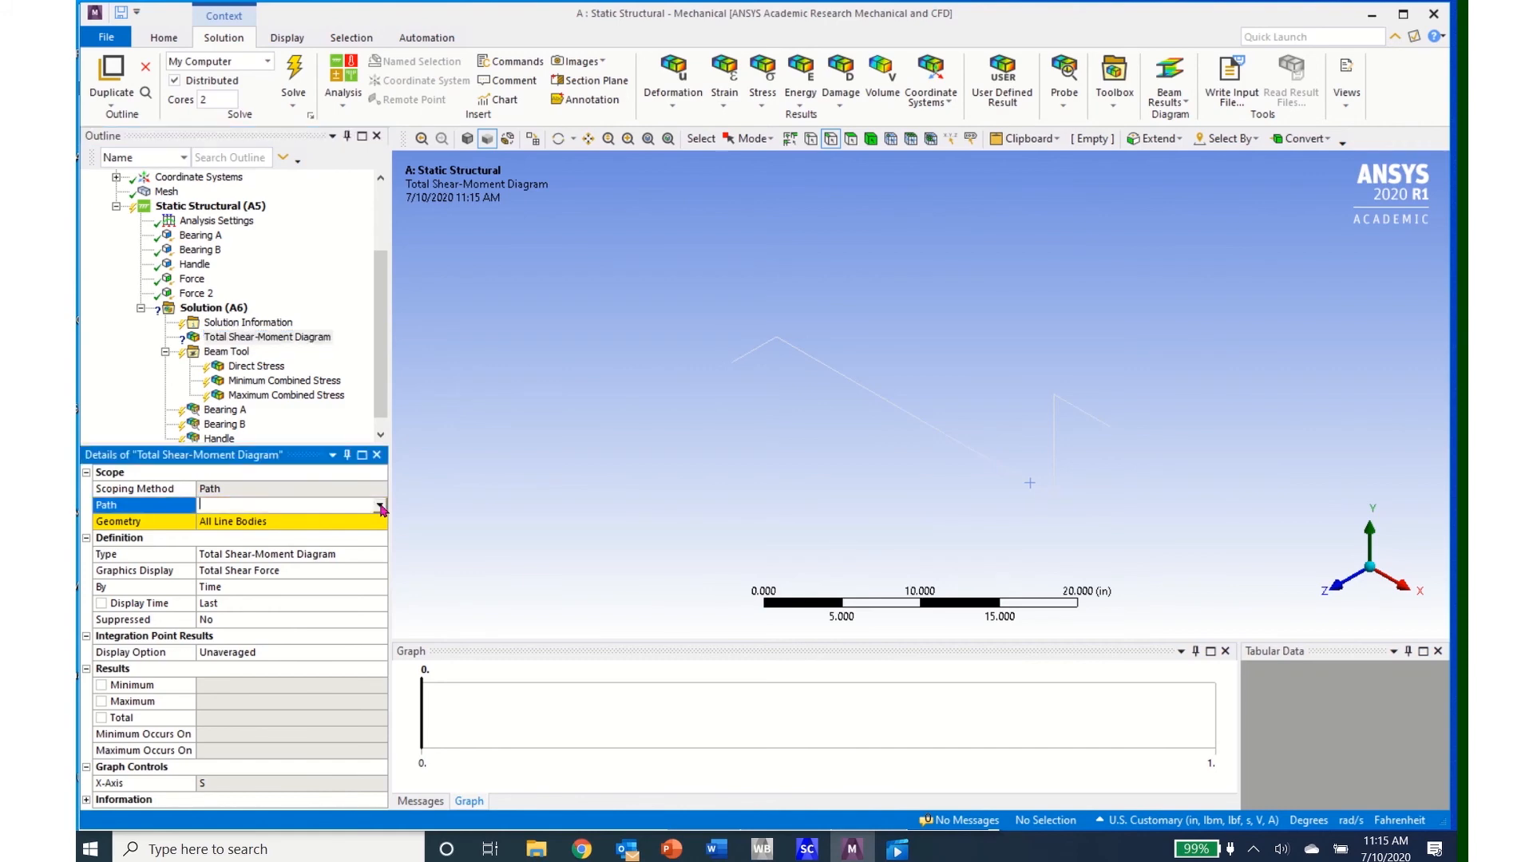
{"action": "left_click", "coordinate": [380, 507]}
{"action": "left_click", "coordinate": [357, 521]}
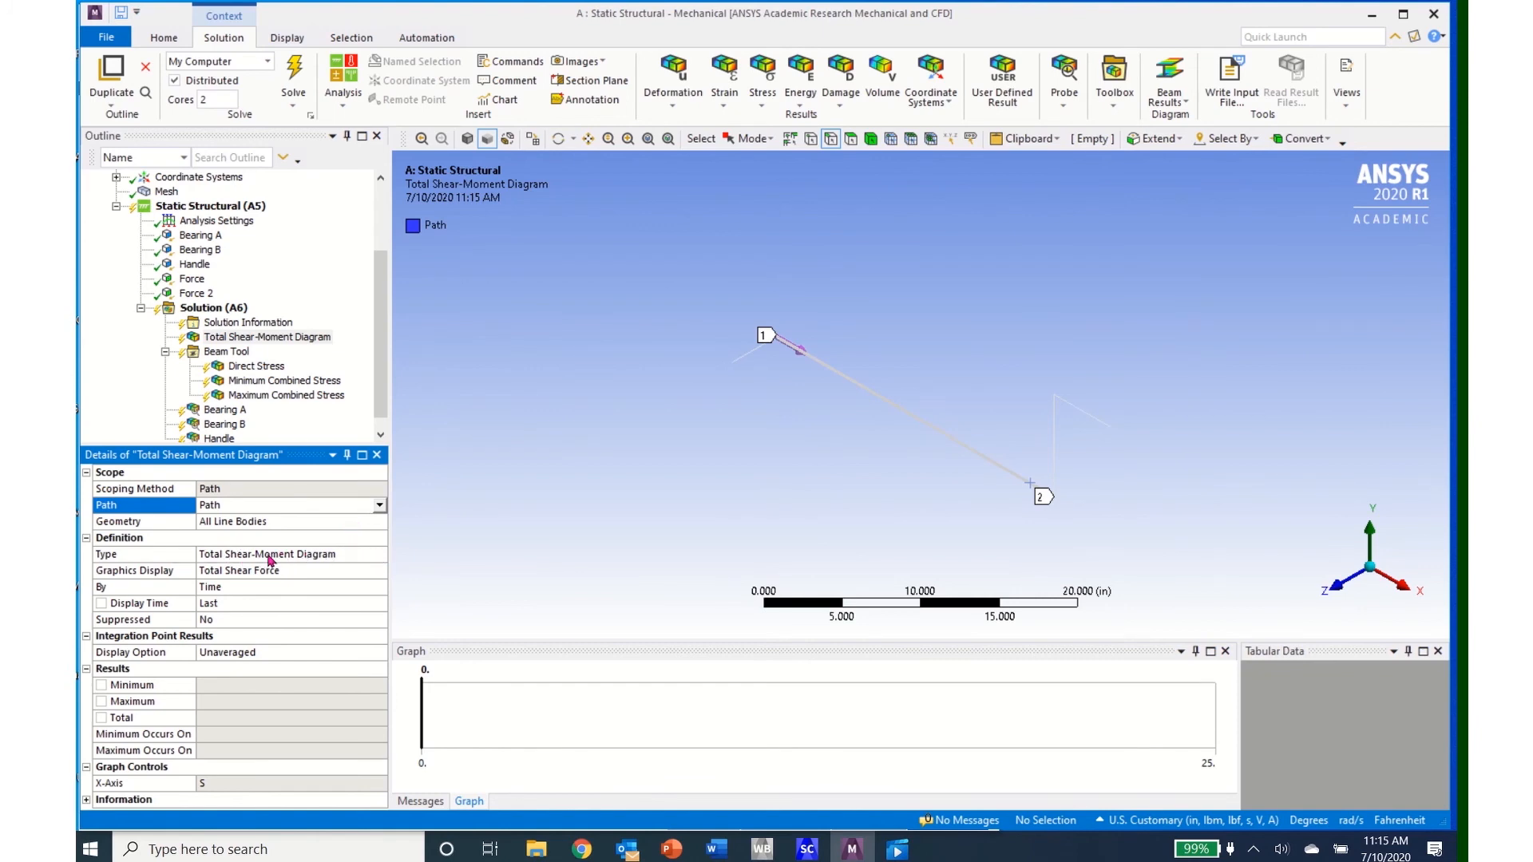
Step: Set the shear-moment diagram's type to Directional Shear-Moment Diagram in the VY direction
{"action": "left_click", "coordinate": [381, 557]}
{"action": "left_click", "coordinate": [380, 555]}
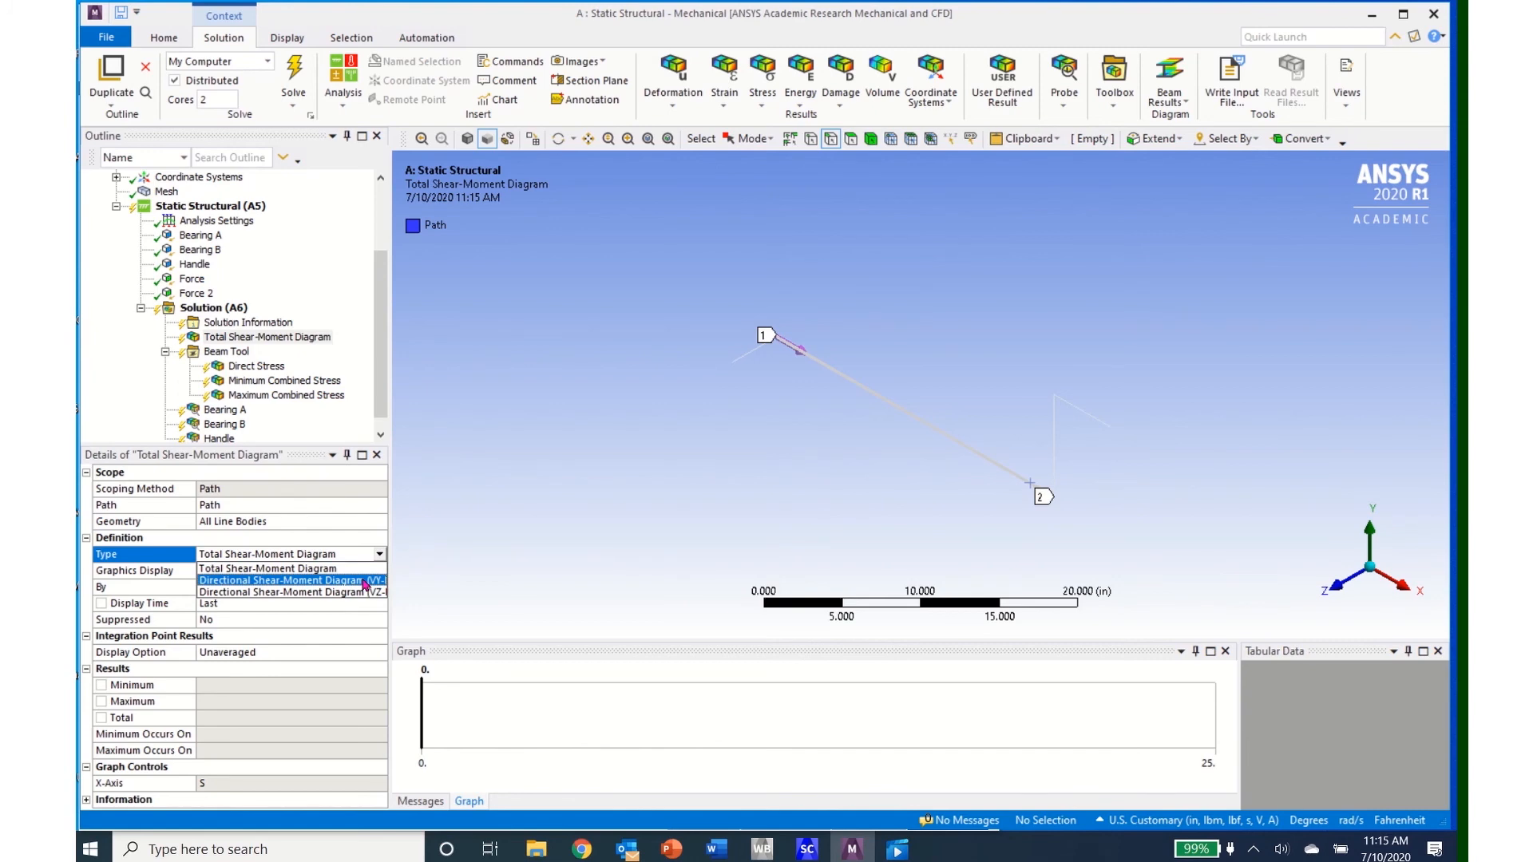
{"action": "left_click", "coordinate": [365, 581]}
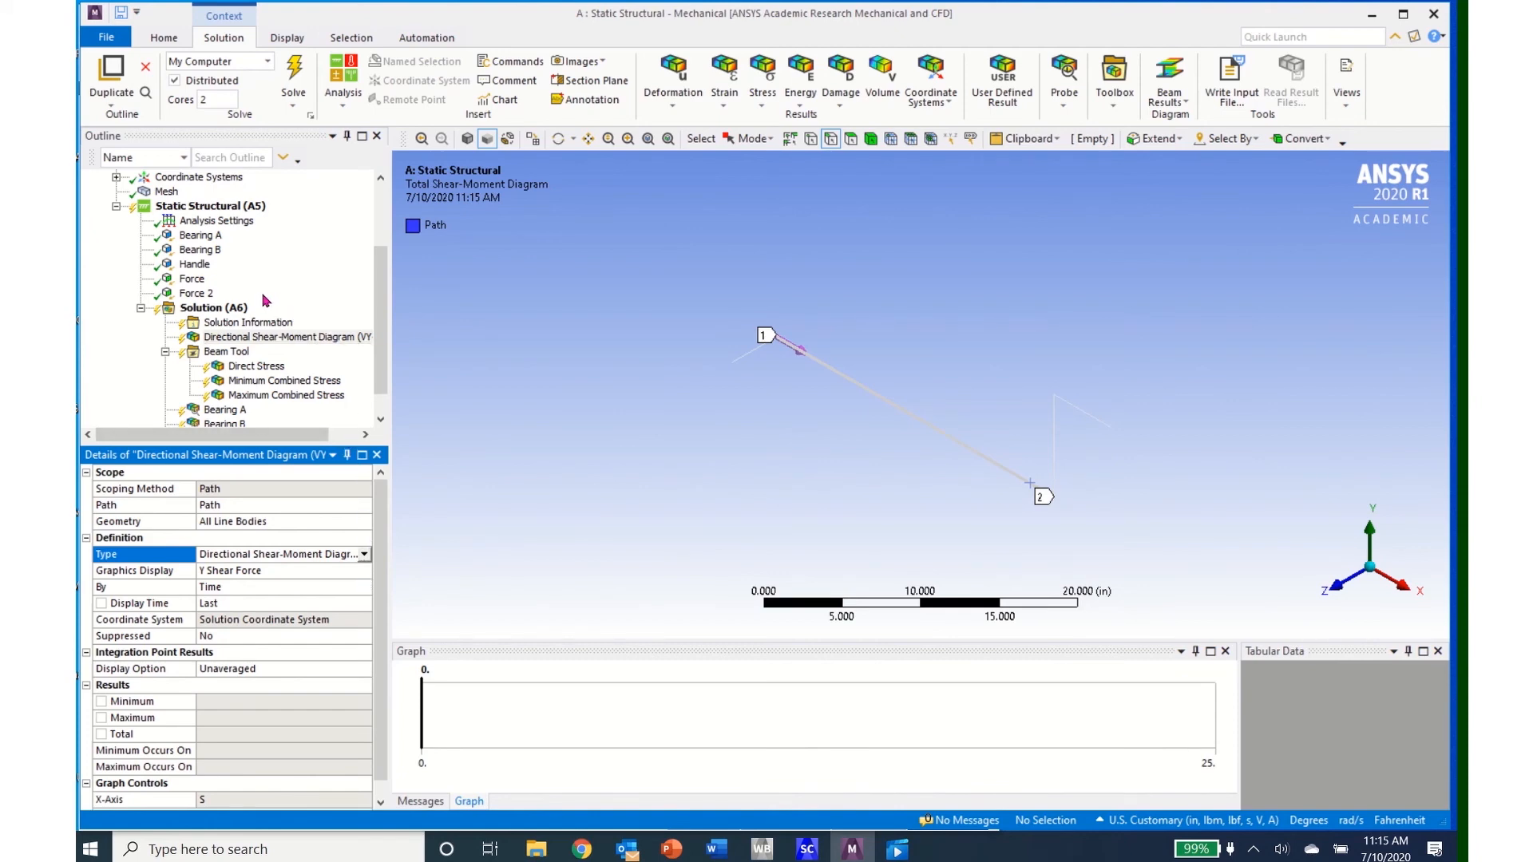
Step: Insert a second Shear-Moment Diagram beam result under the solution and assign Path as its path
{"action": "right_click", "coordinate": [205, 314]}
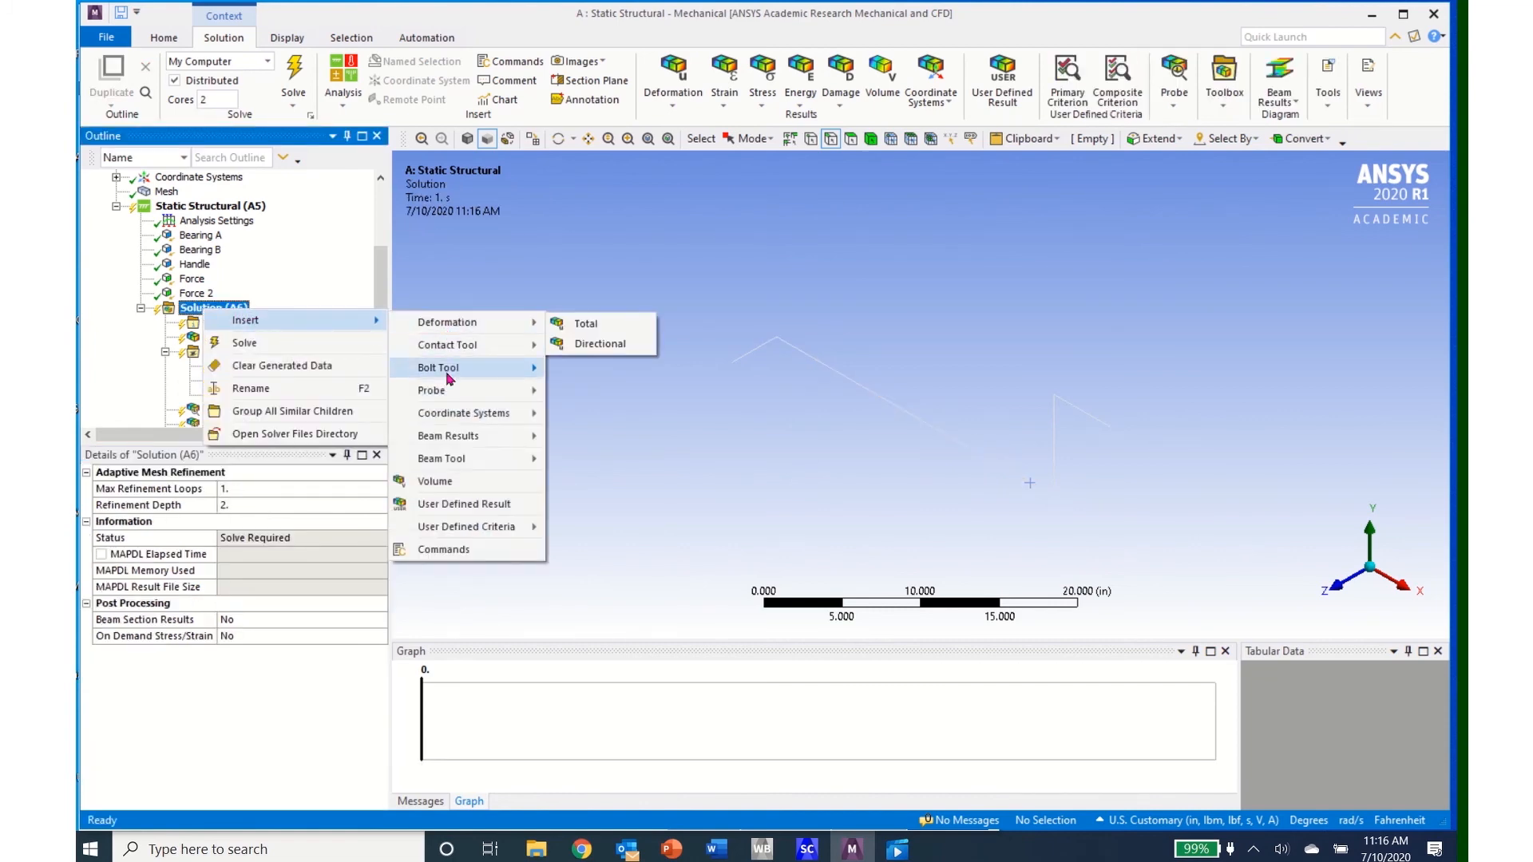
{"action": "mouse_move", "coordinate": [449, 433]}
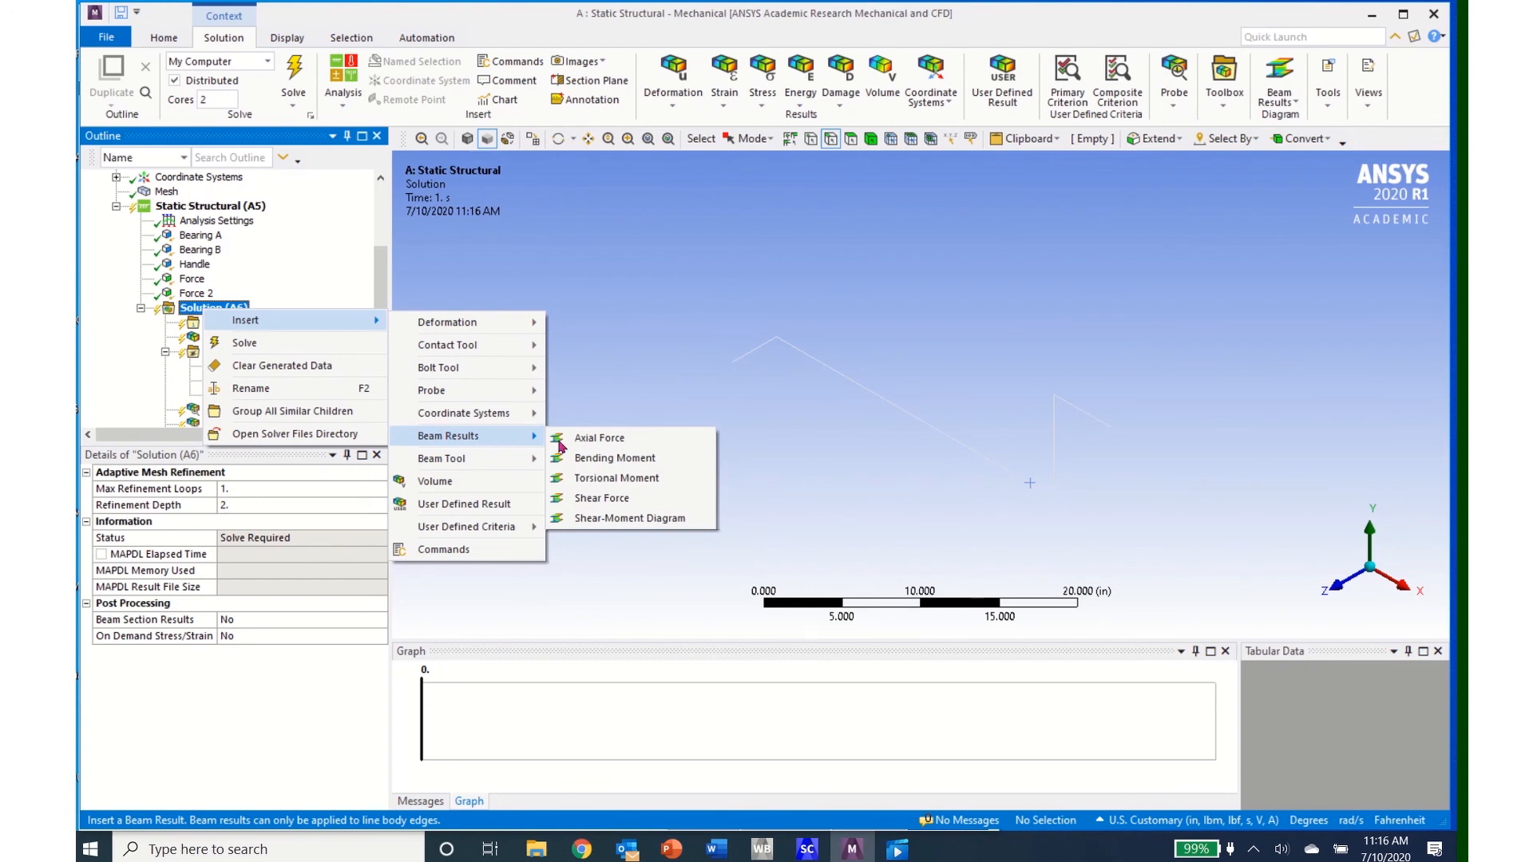
{"action": "left_click", "coordinate": [613, 519]}
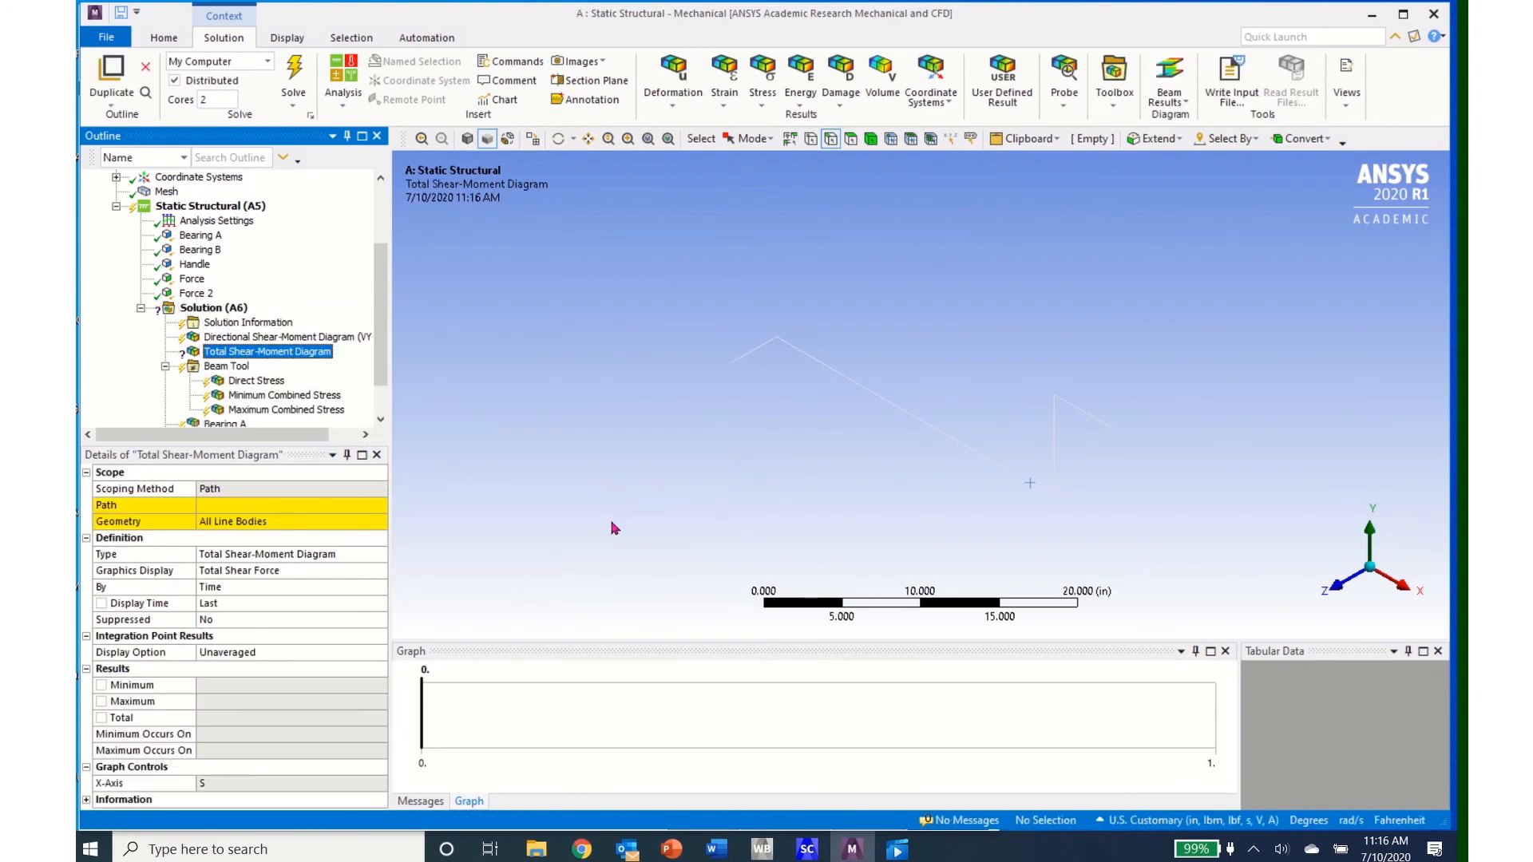
{"action": "left_click", "coordinate": [381, 507]}
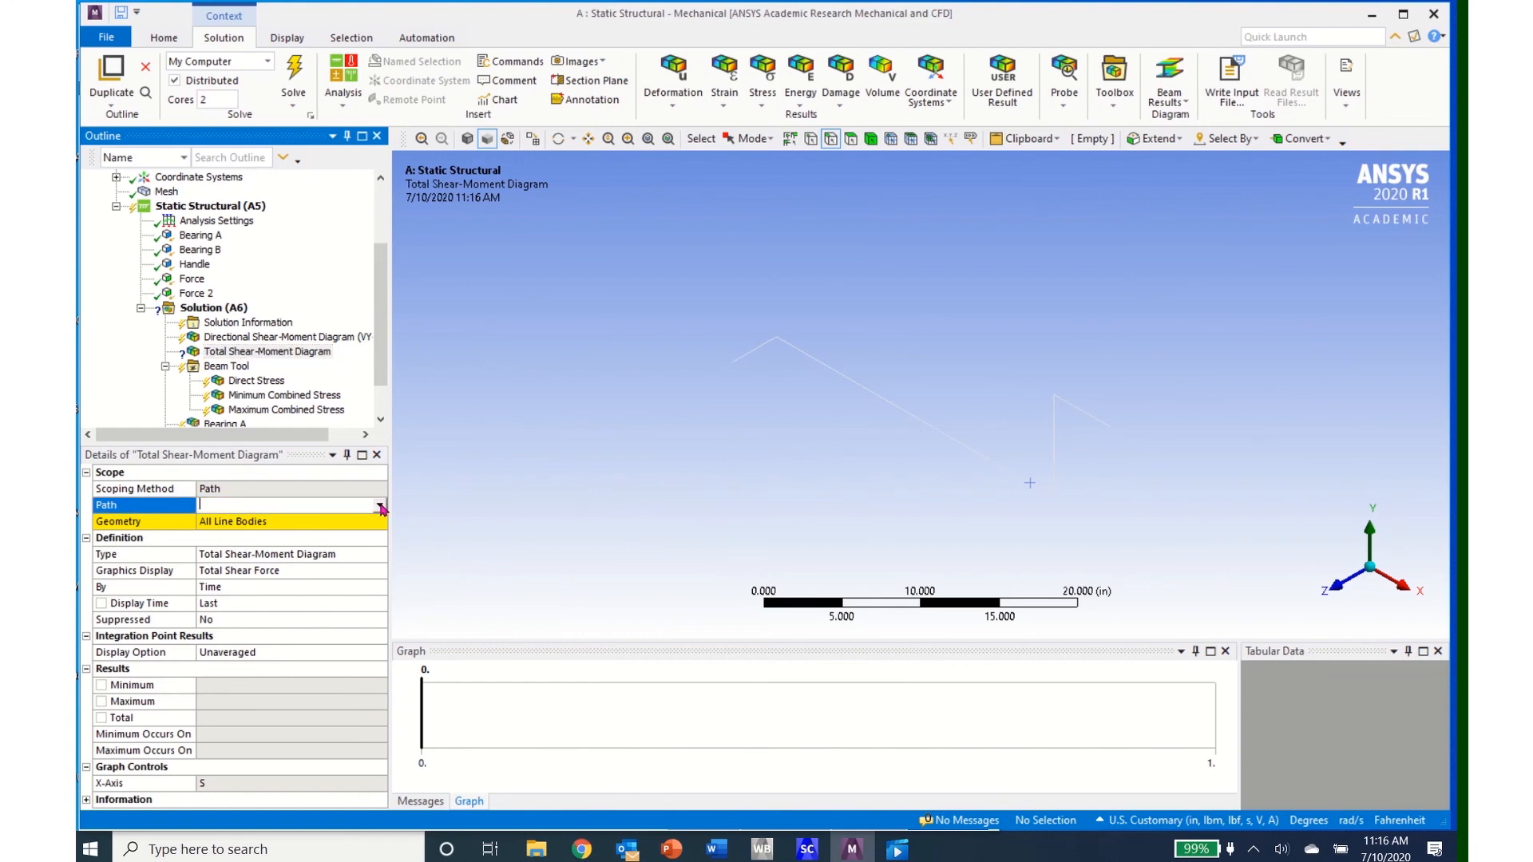
{"action": "left_click", "coordinate": [380, 506]}
{"action": "left_click", "coordinate": [317, 520]}
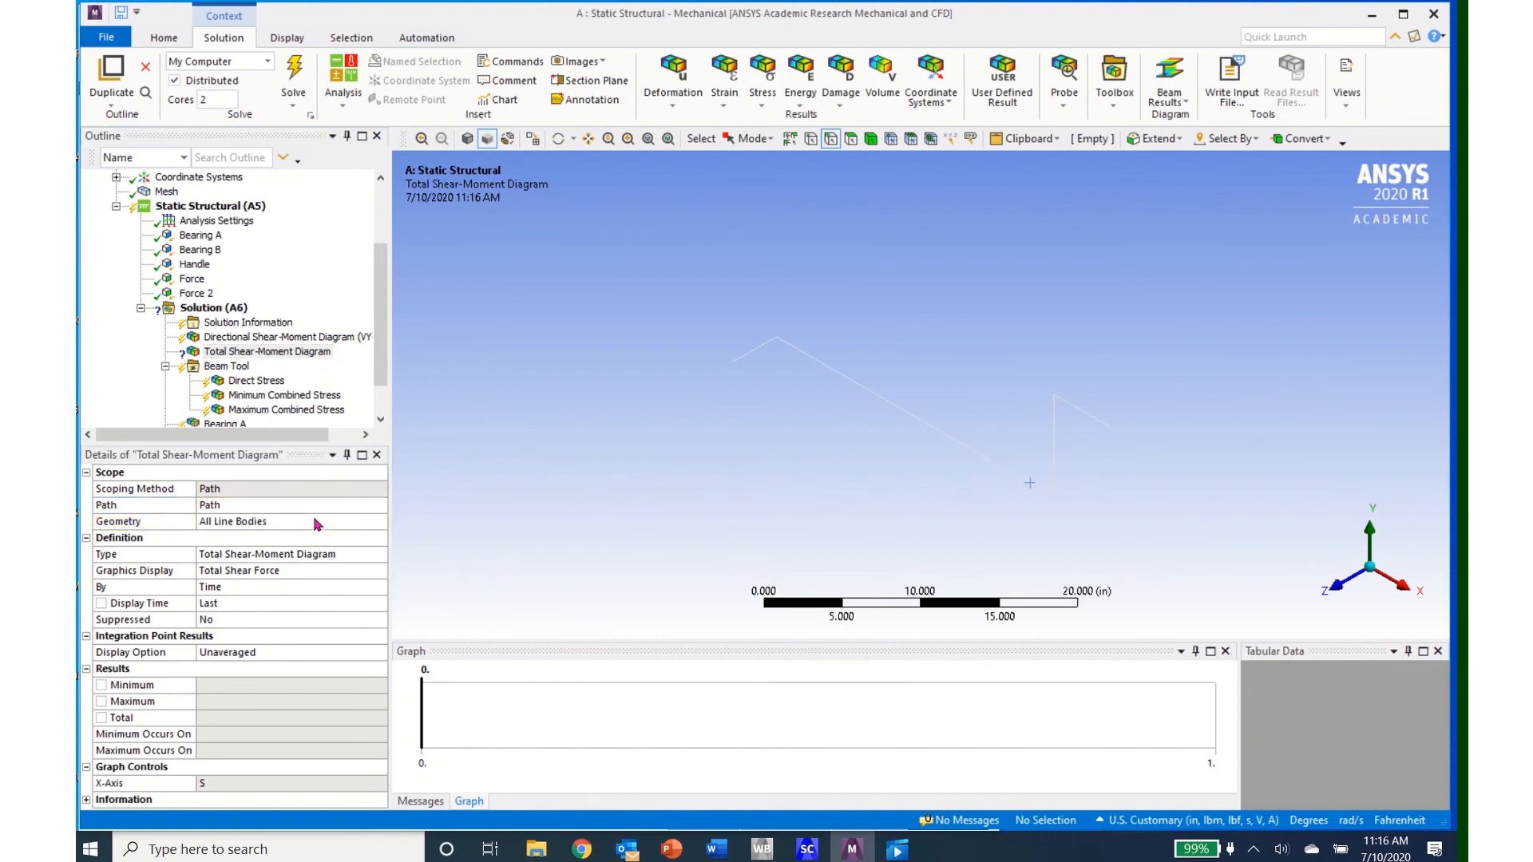
Step: Set the second shear-moment diagram's type to Directional Shear-Moment Diagram in the VZ direction
{"action": "left_click", "coordinate": [380, 557]}
{"action": "left_click", "coordinate": [381, 555]}
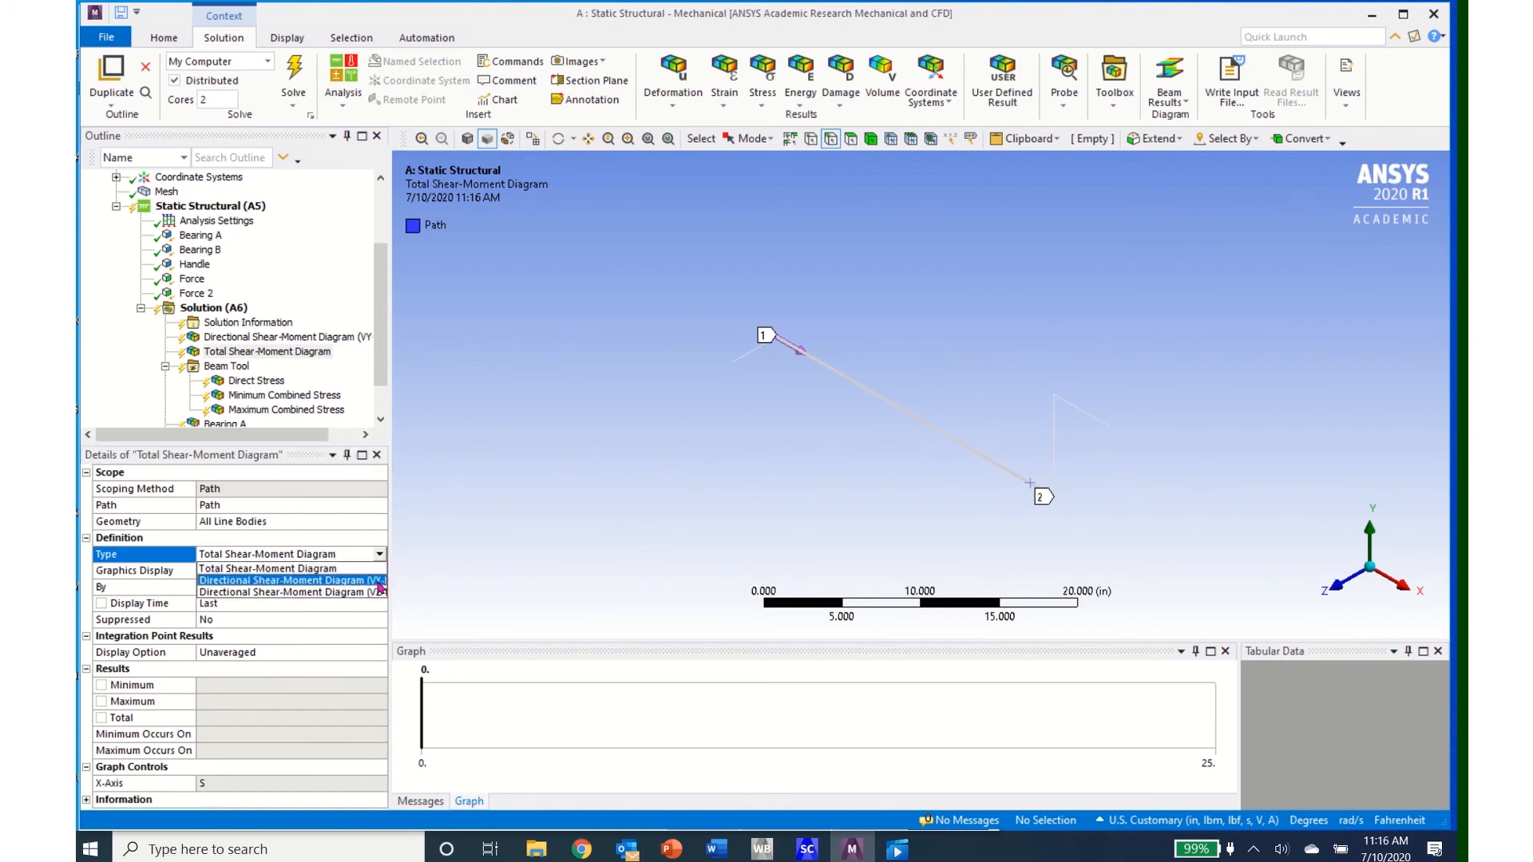
{"action": "left_click", "coordinate": [380, 593]}
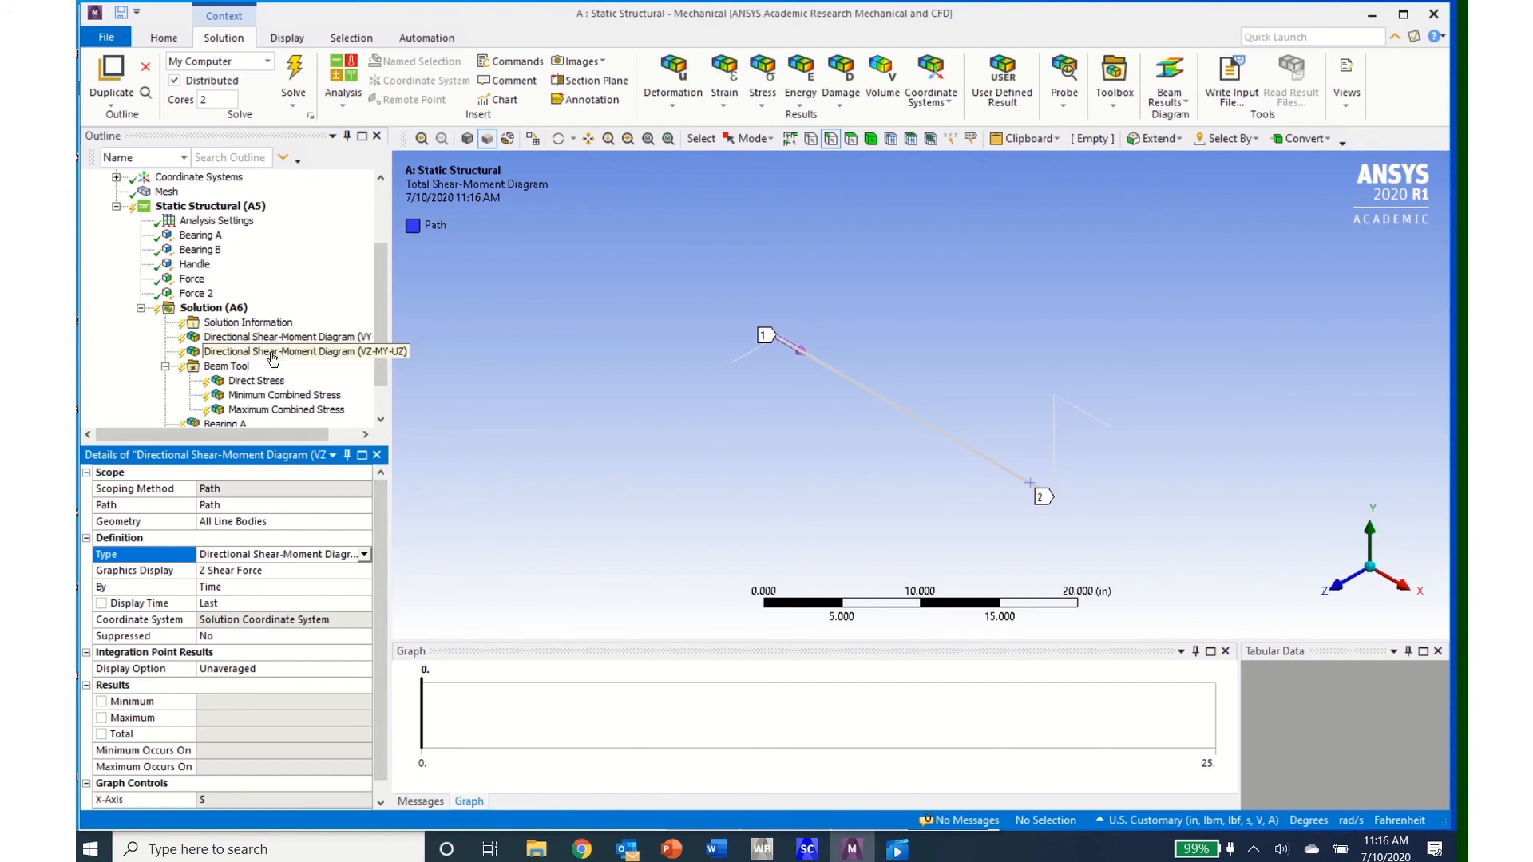
Step: Solve the static structural analysis and display the VY-MZ-UY directional shear-moment diagram
{"action": "scroll", "coordinate": [276, 364], "scroll_direction": "down", "scroll_amount": 1}
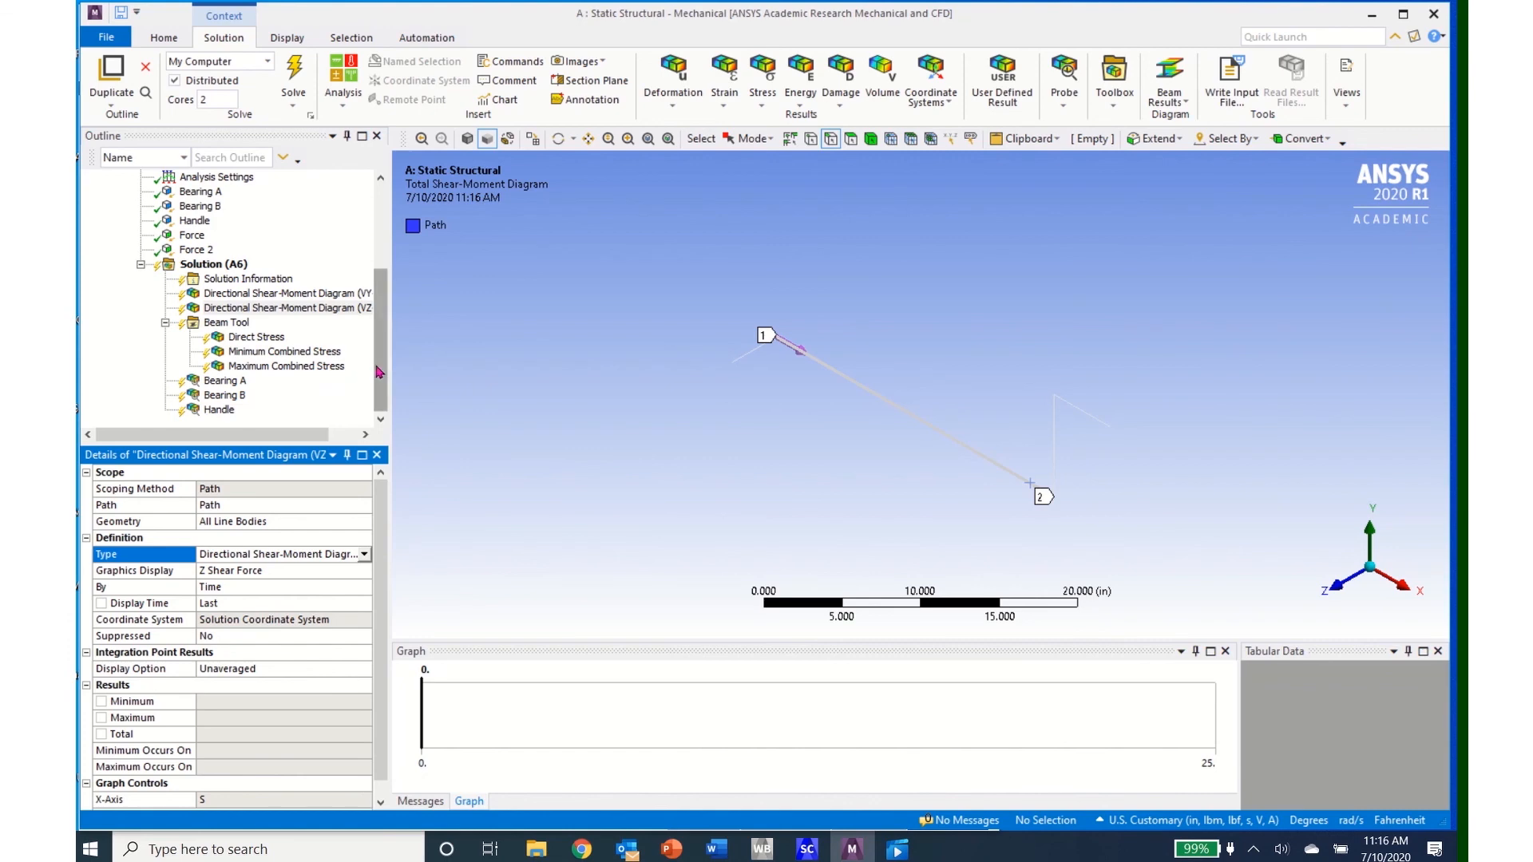
{"action": "left_click_drag", "start_coordinate": [382, 367], "coordinate": [382, 285]}
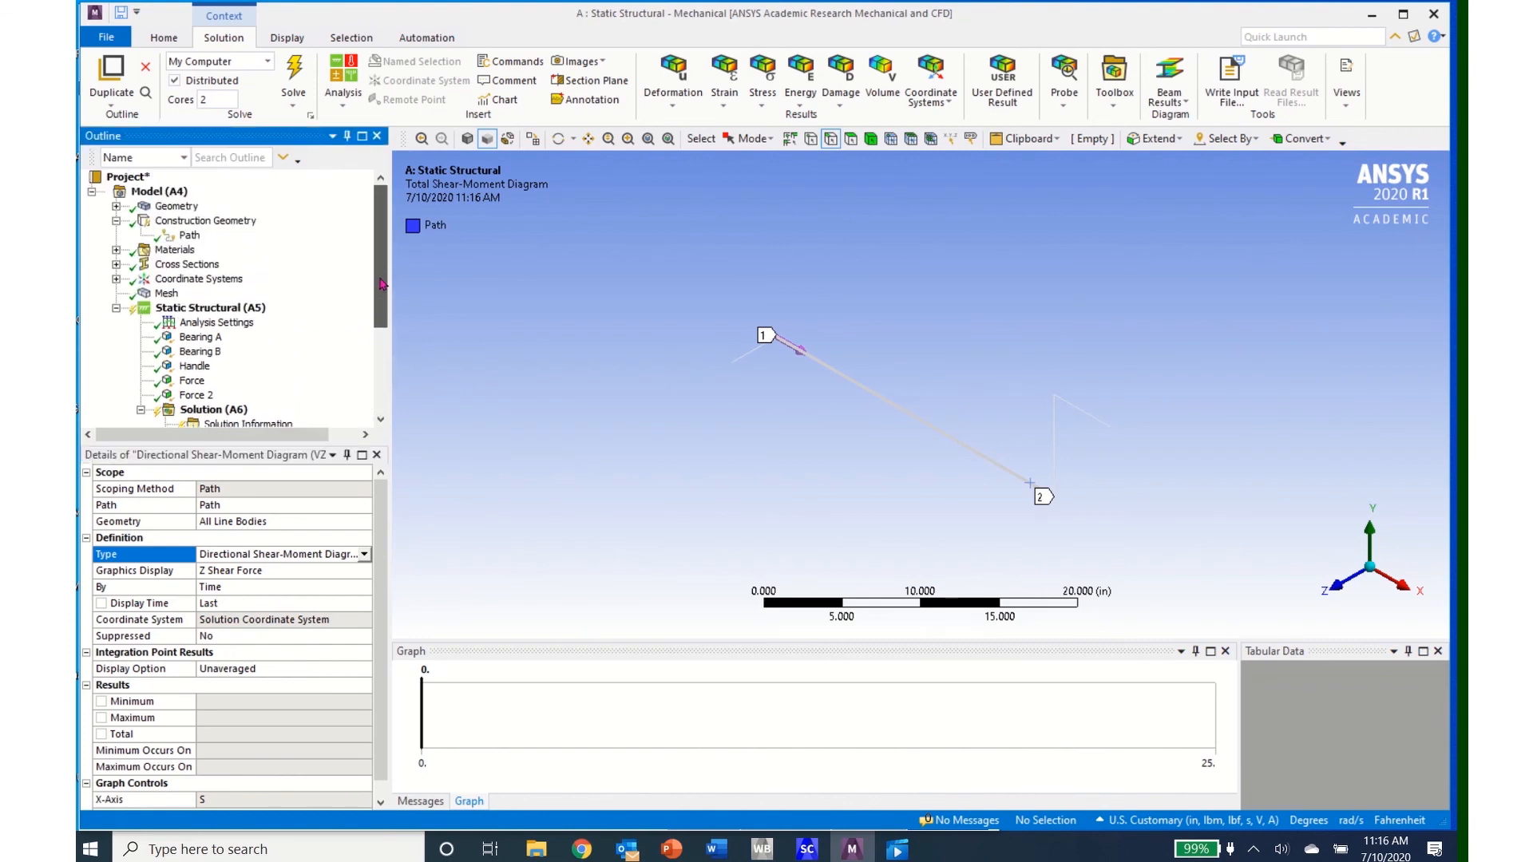
{"action": "left_click", "coordinate": [294, 77]}
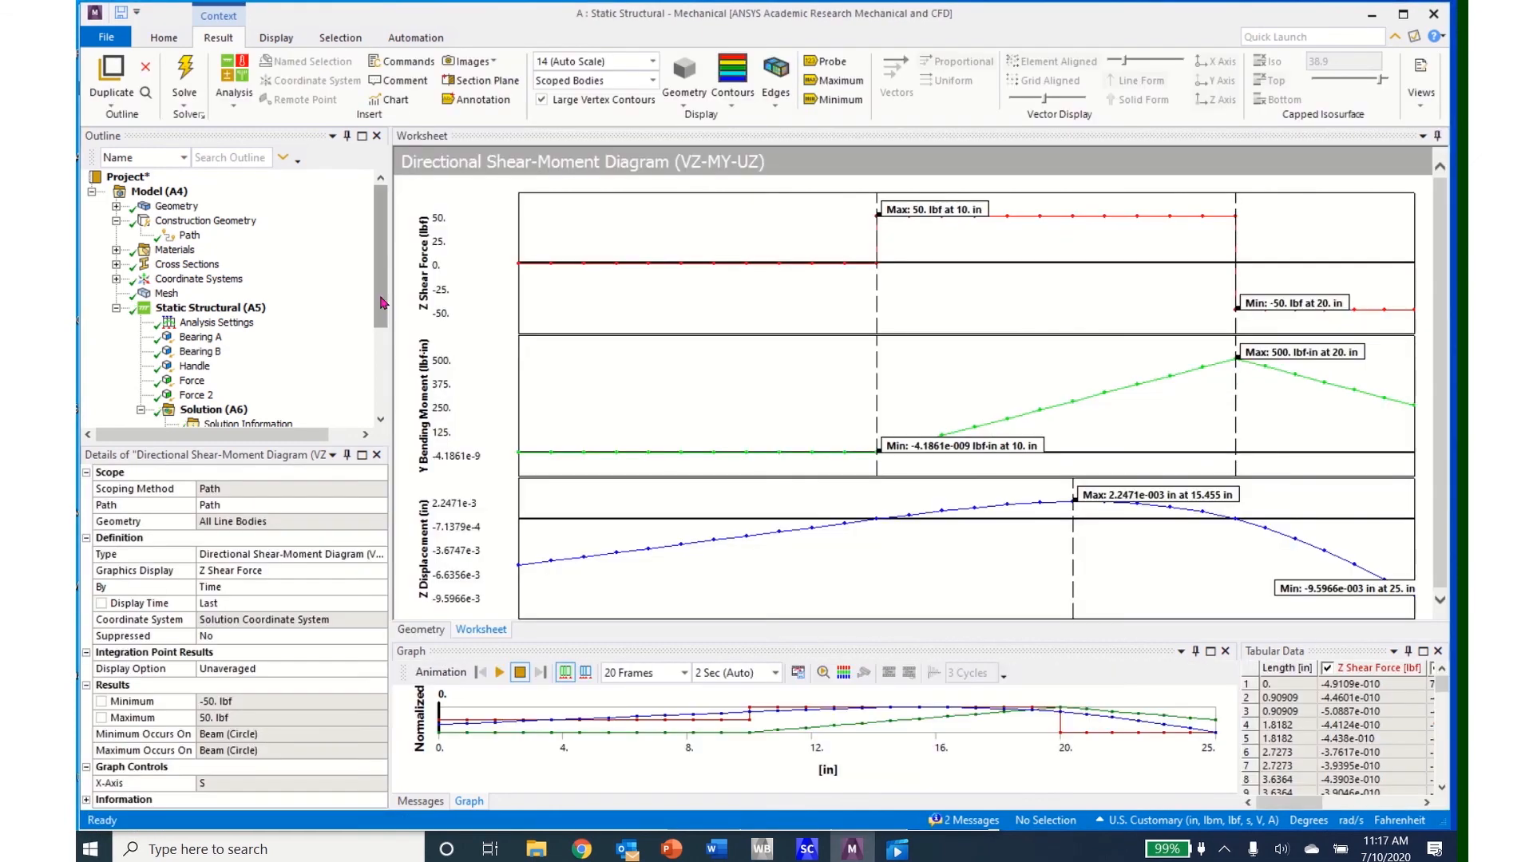
{"action": "left_click_drag", "start_coordinate": [380, 302], "coordinate": [380, 386]}
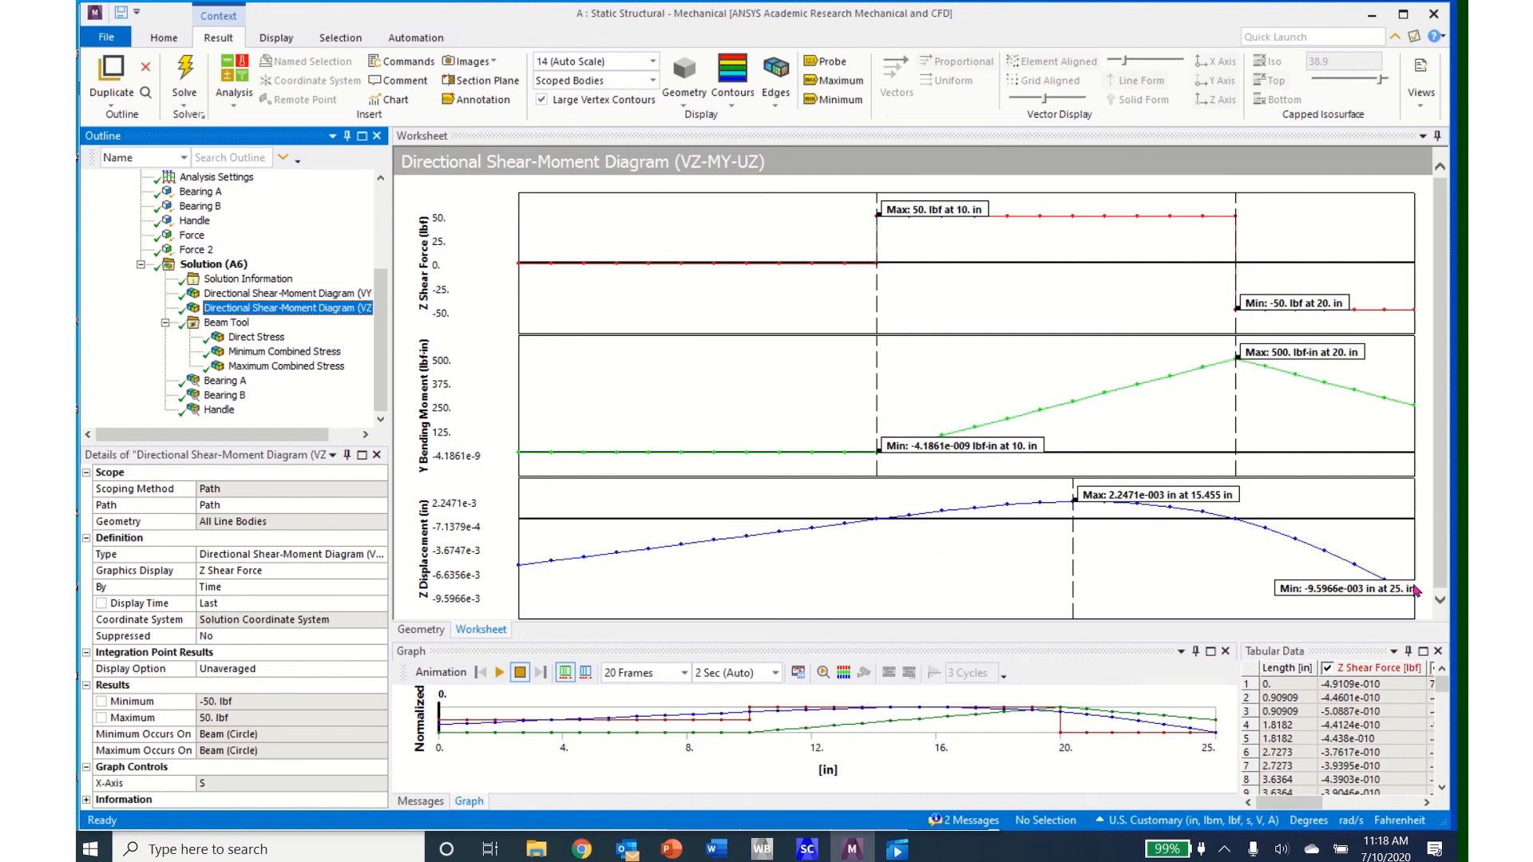
{"action": "left_click", "coordinate": [272, 294]}
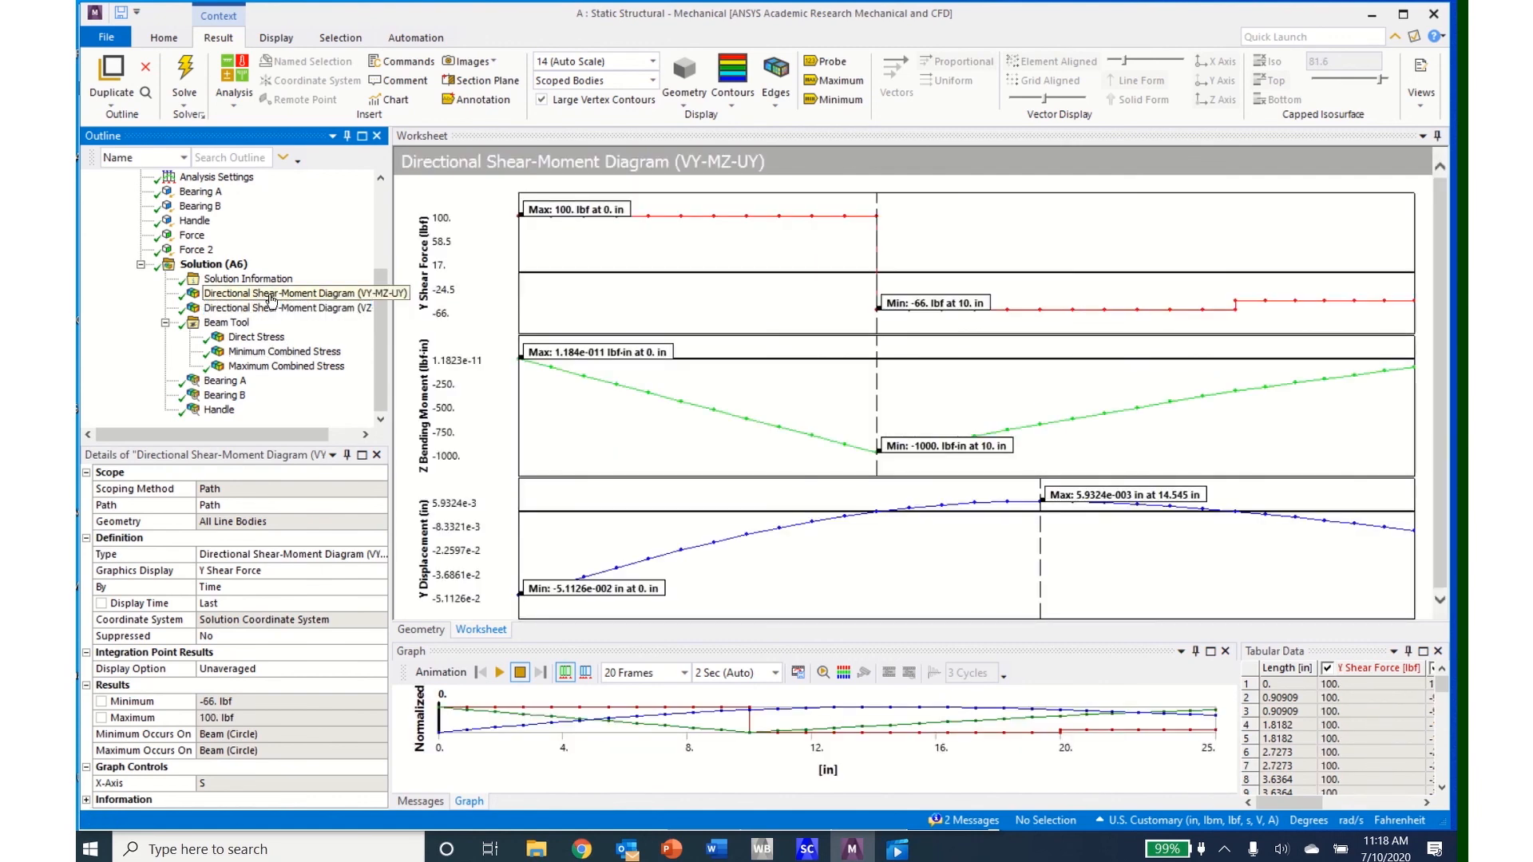
Step: Examine the force reactions at Bearing A and Bearing B and the beam's minimum and maximum combined stresses
{"action": "left_click", "coordinate": [217, 383]}
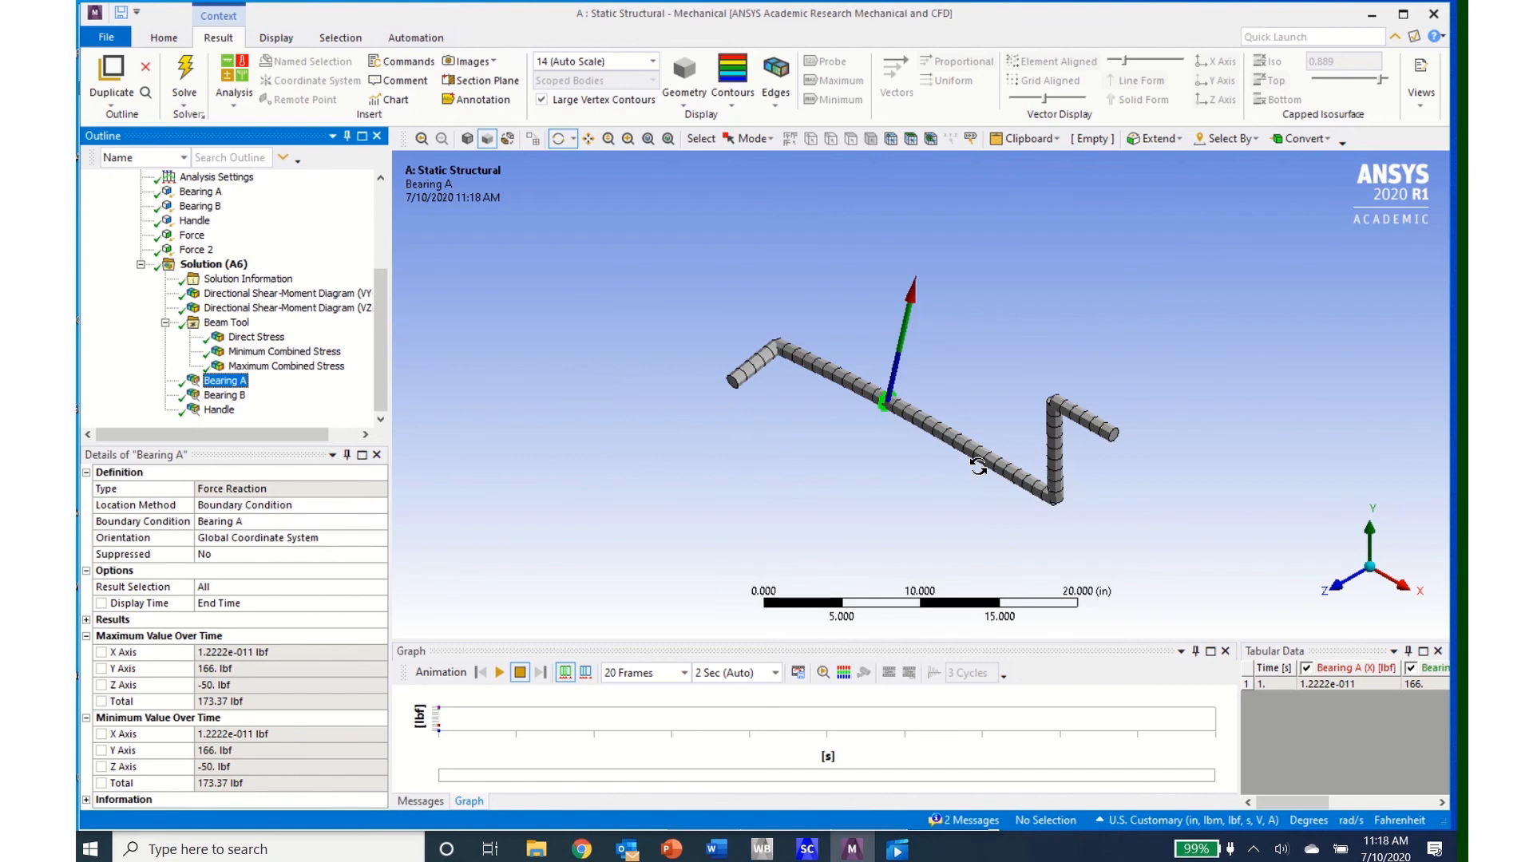
{"action": "left_click", "coordinate": [230, 396]}
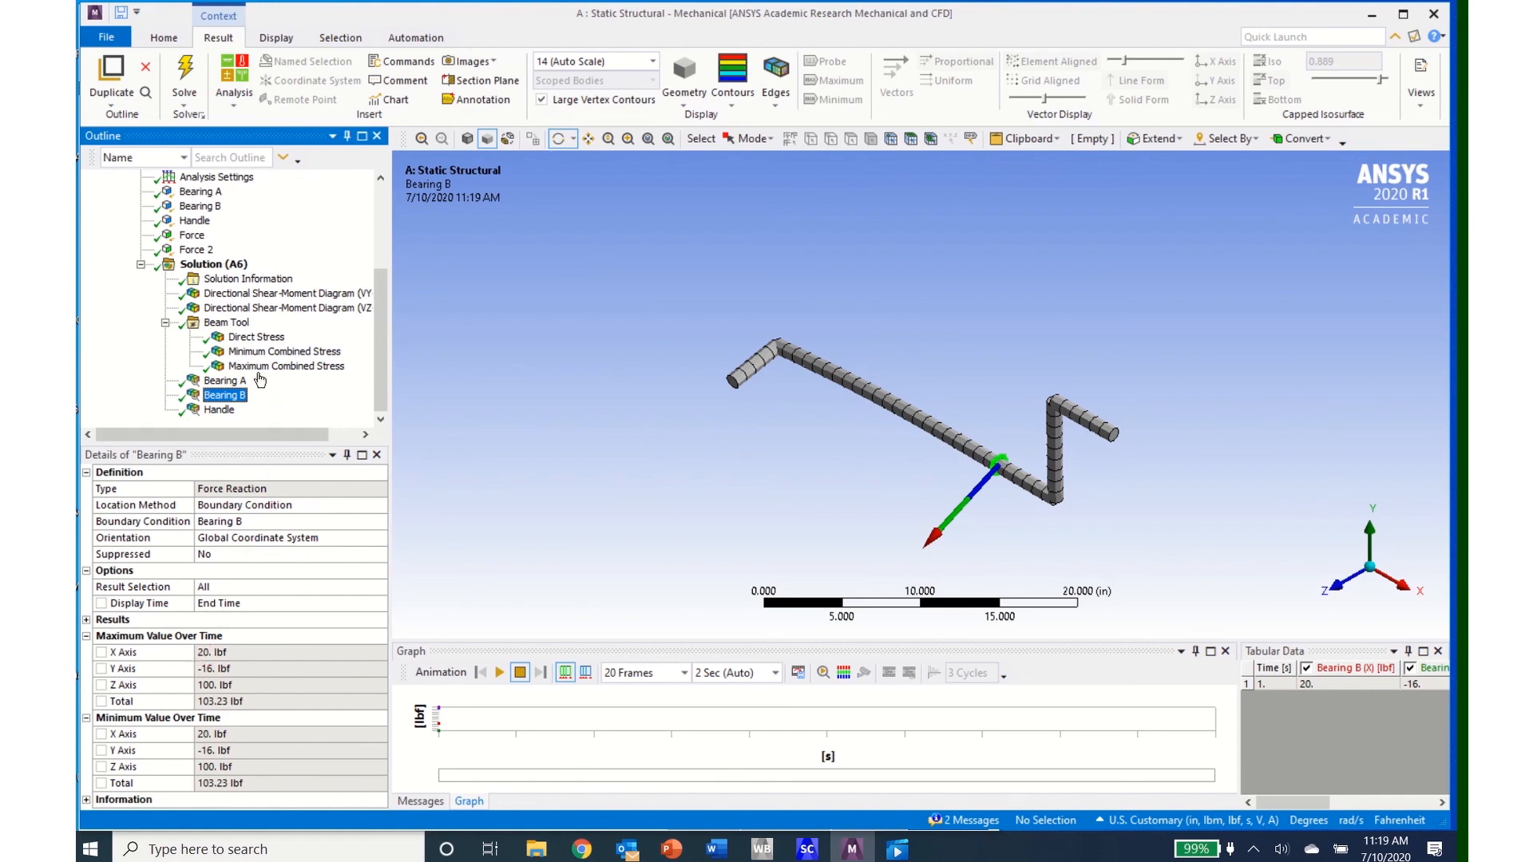
{"action": "left_click", "coordinate": [255, 352]}
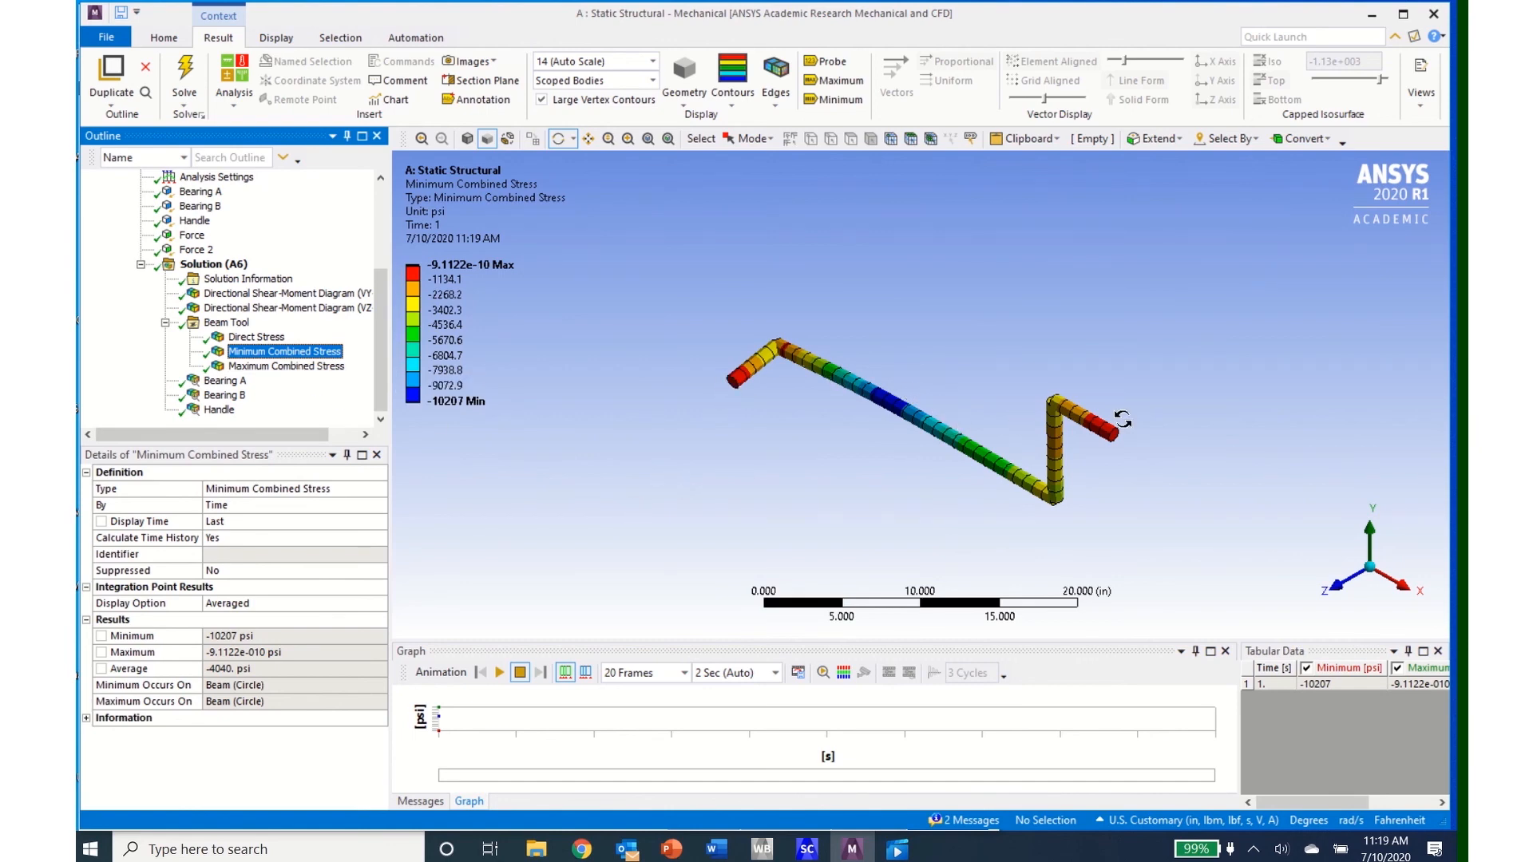
{"action": "left_click", "coordinate": [261, 367]}
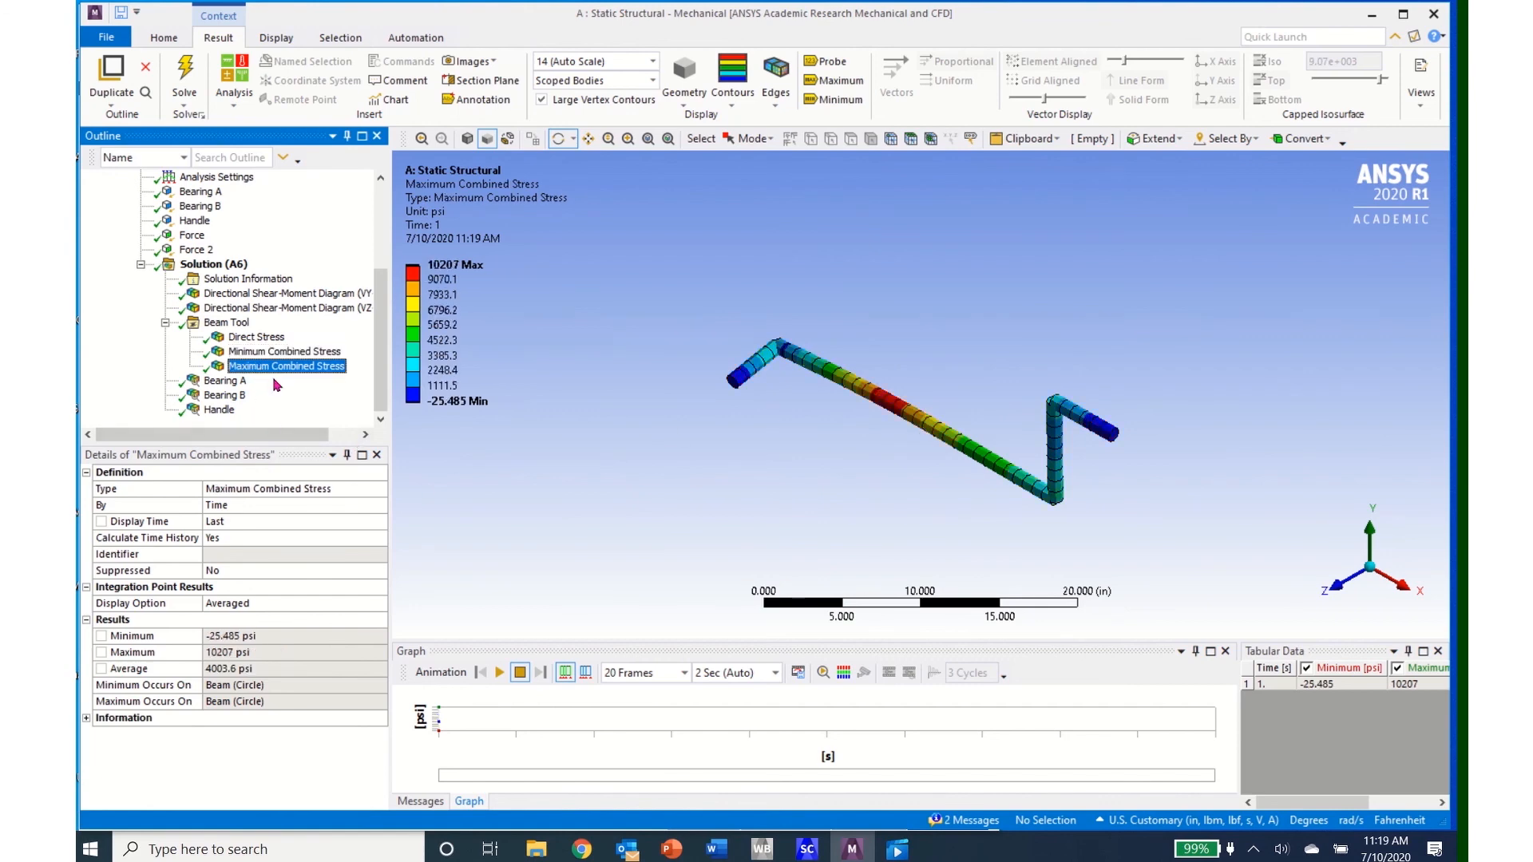